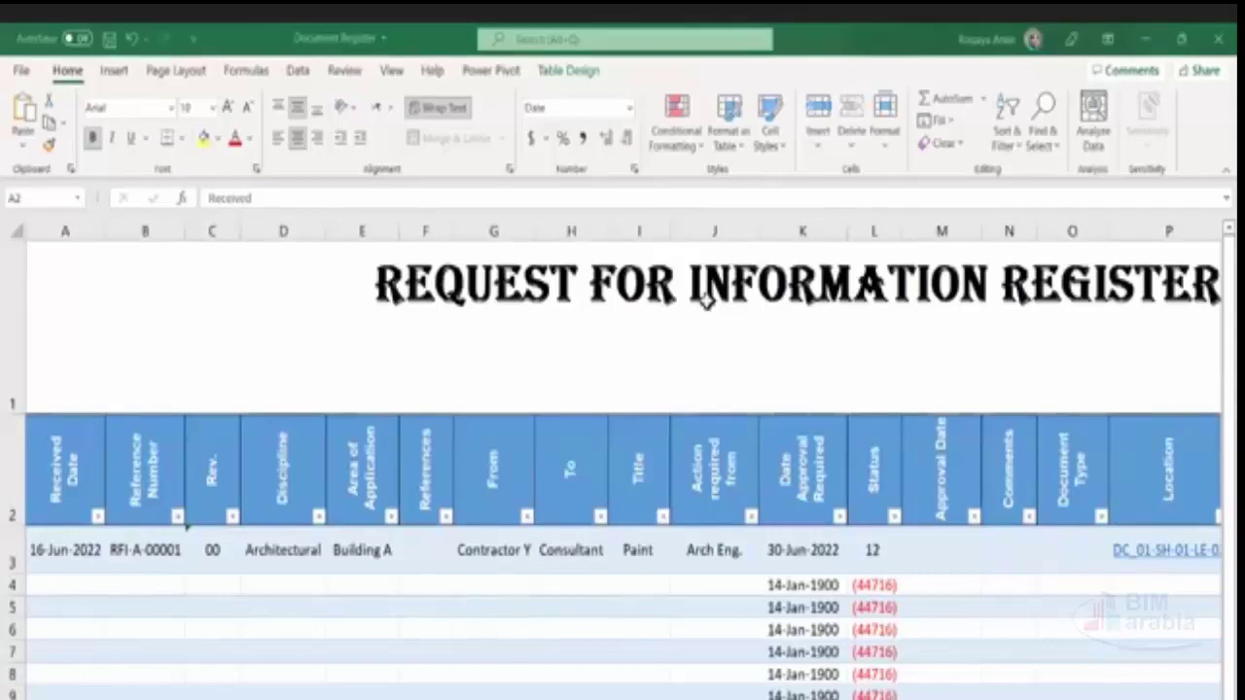
Step: Review the RFI register's header row, from Received Date through Reference Number, Rev. and Discipline
{"action": "key", "text": "ctrl+shift+Right"}
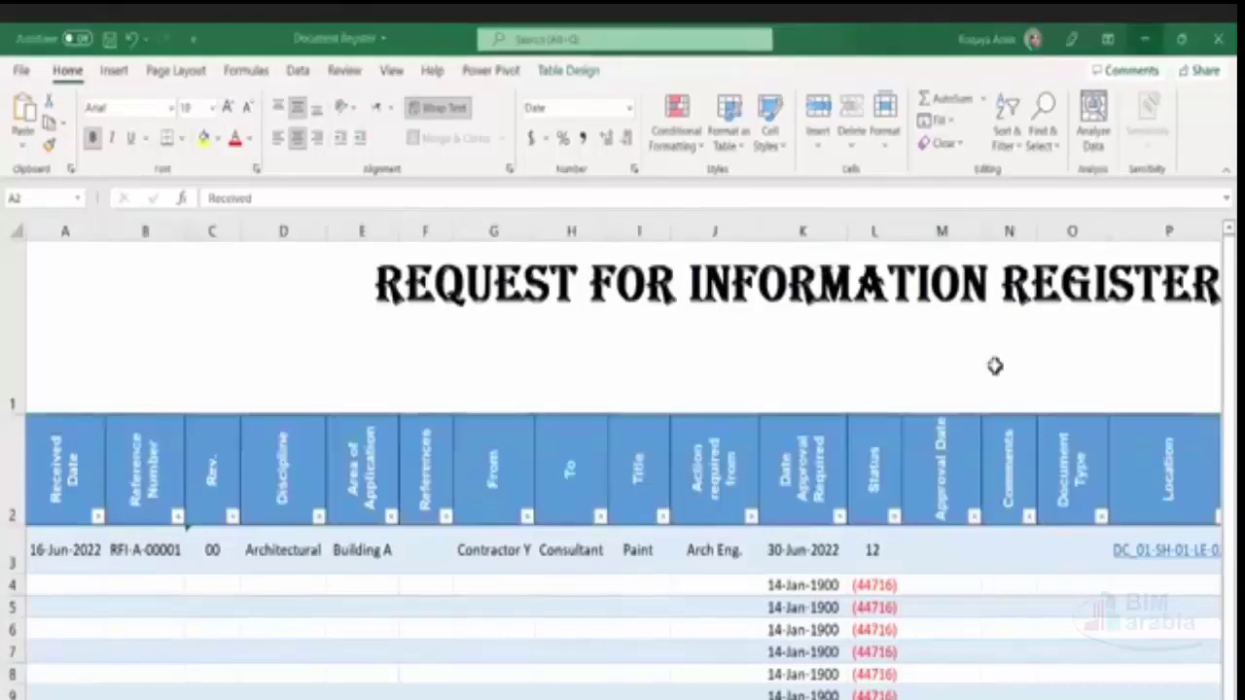
{"action": "key", "text": "ctrl+shift+Right"}
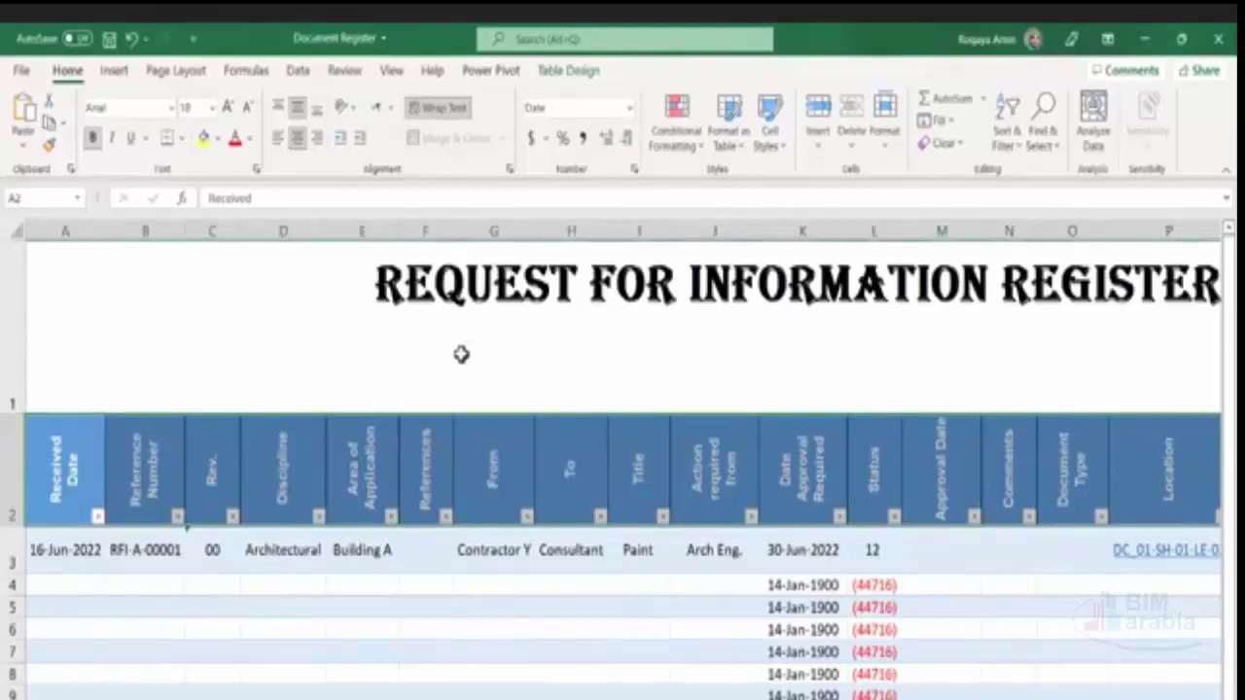
{"action": "left_click", "coordinate": [64, 477]}
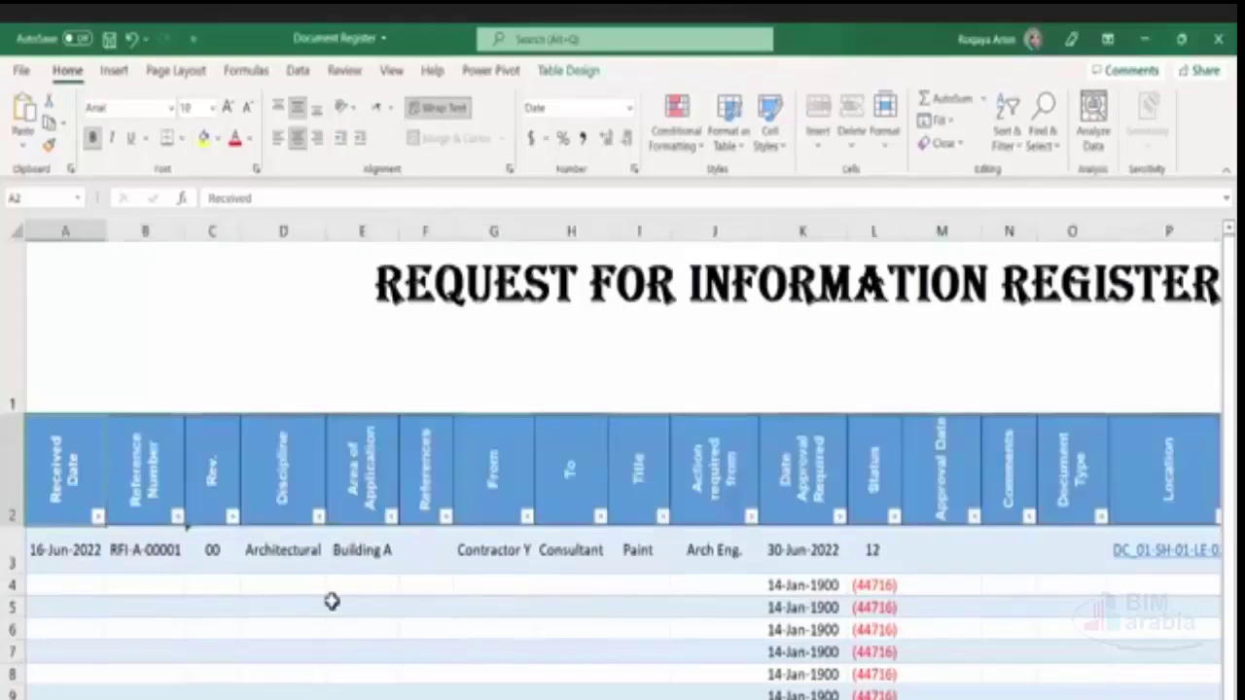
{"action": "scroll", "coordinate": [623, 467], "scroll_direction": "up", "scroll_amount": 3, "text": "ctrl"}
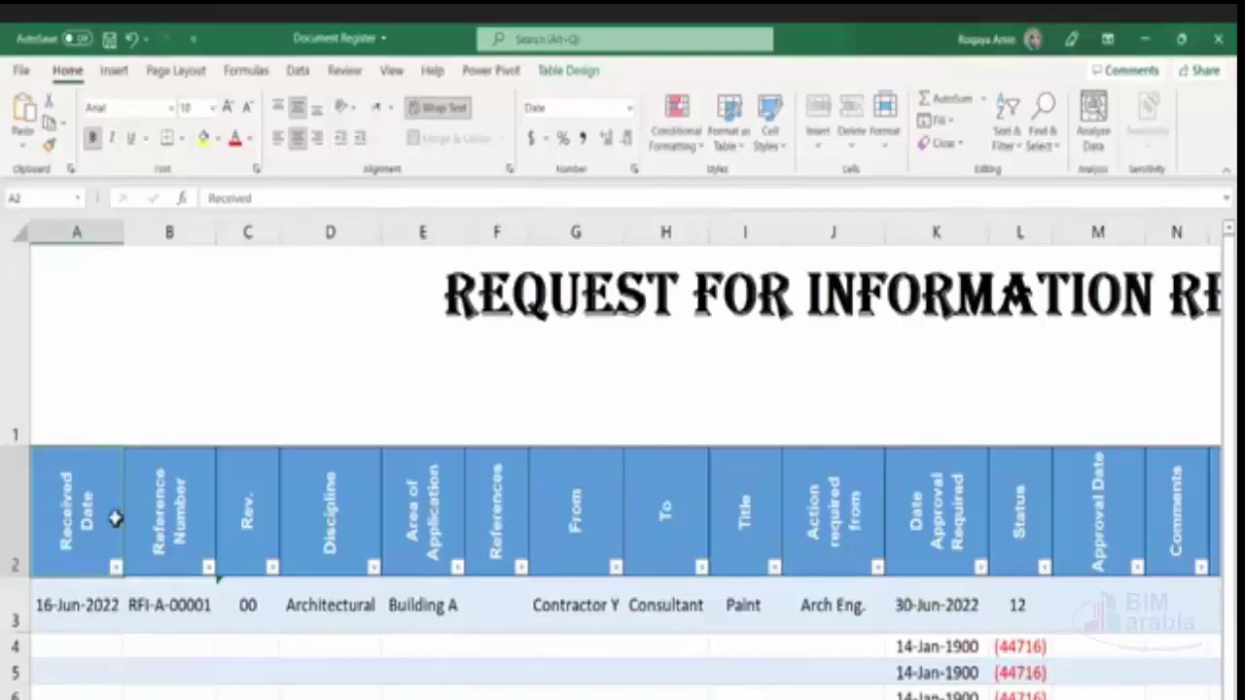
{"action": "left_click", "coordinate": [213, 534]}
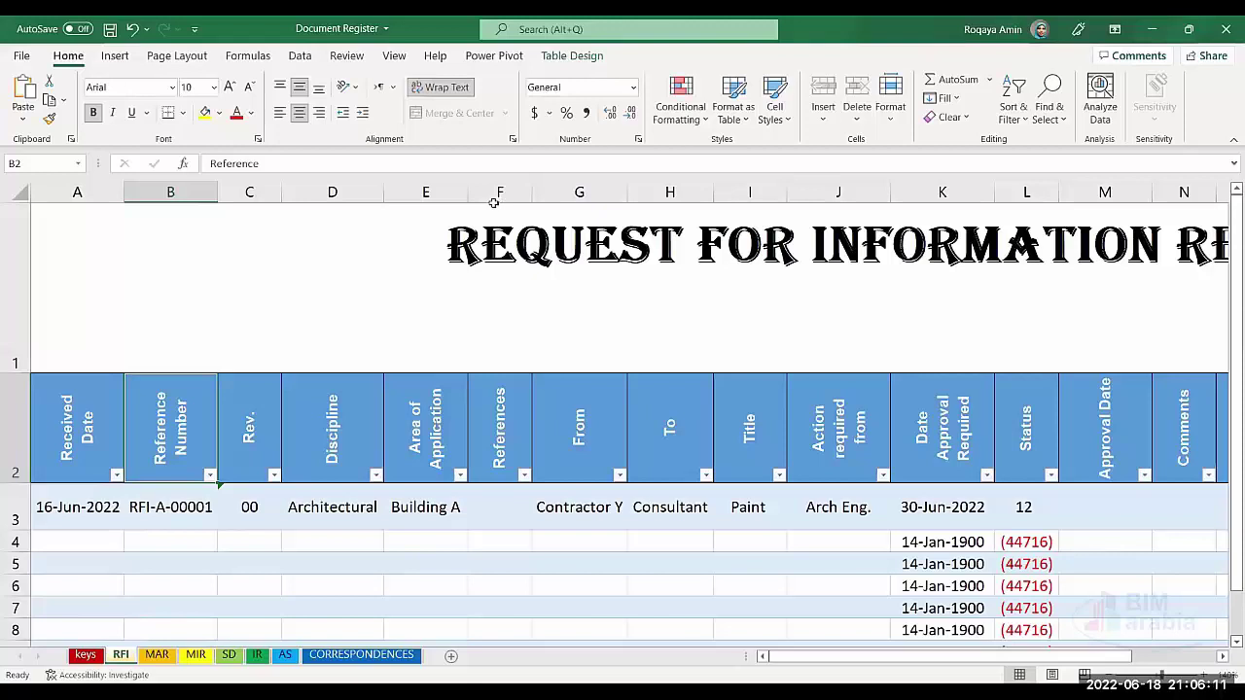
{"action": "left_click_drag", "start_coordinate": [50, 445], "coordinate": [153, 444]}
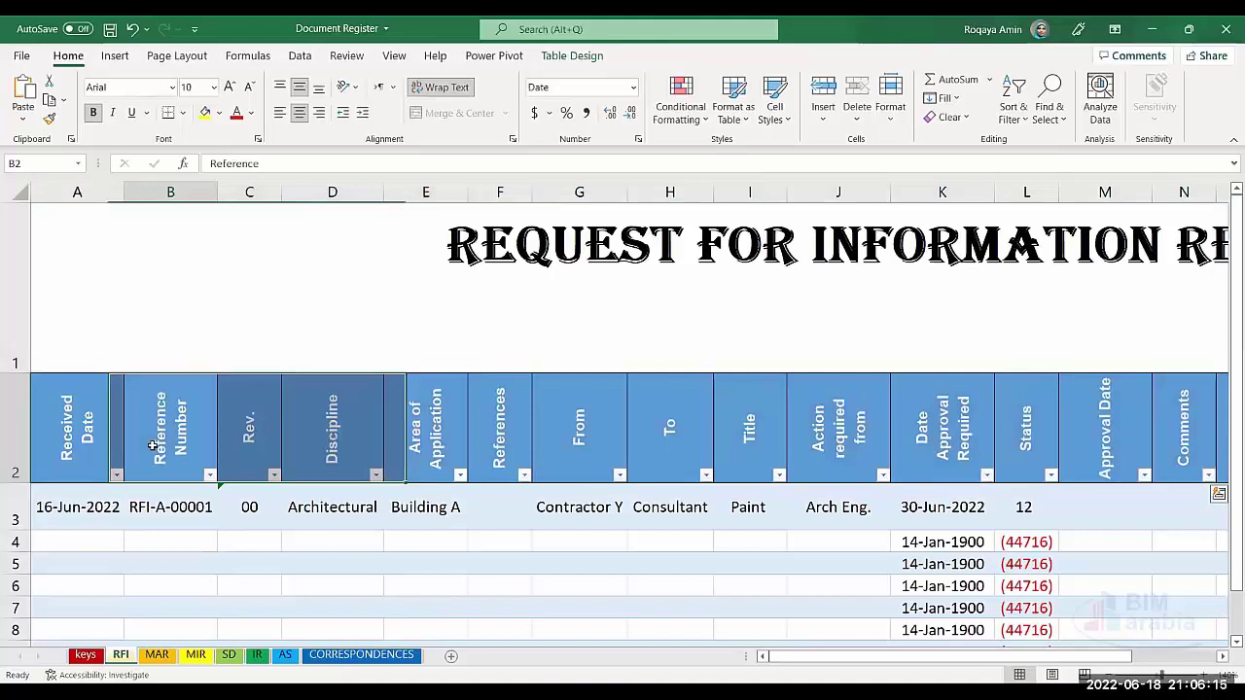
{"action": "left_click", "coordinate": [250, 436]}
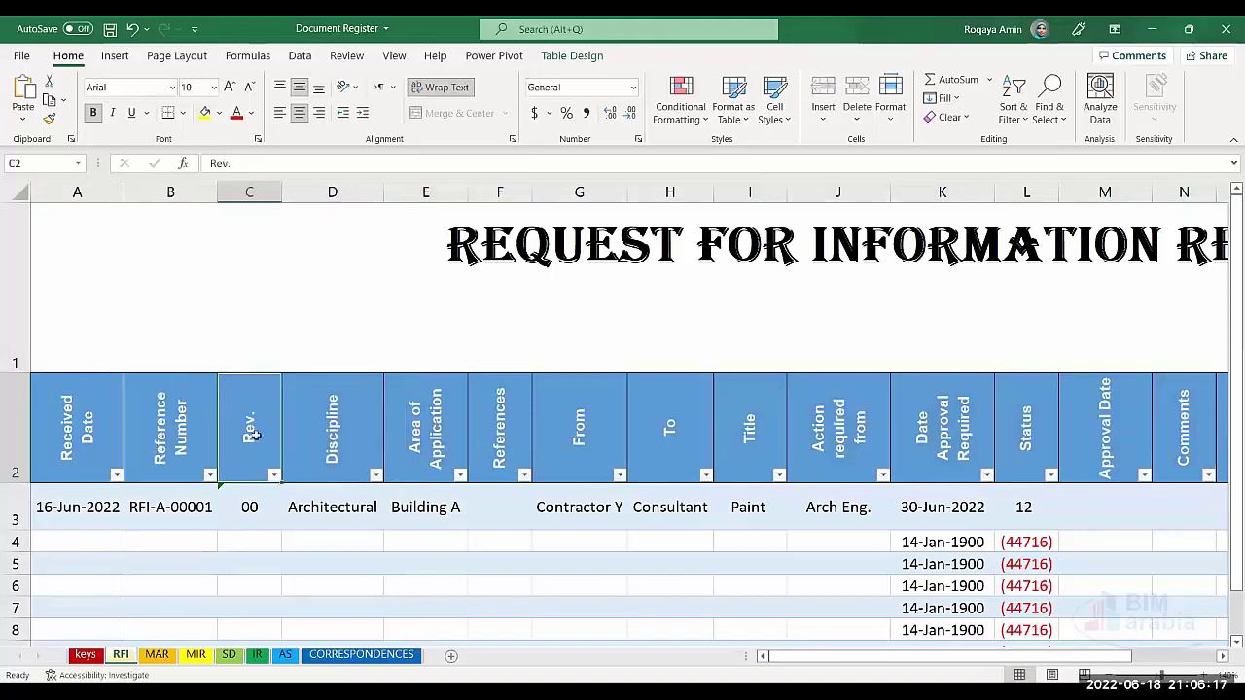
{"action": "left_click", "coordinate": [343, 461]}
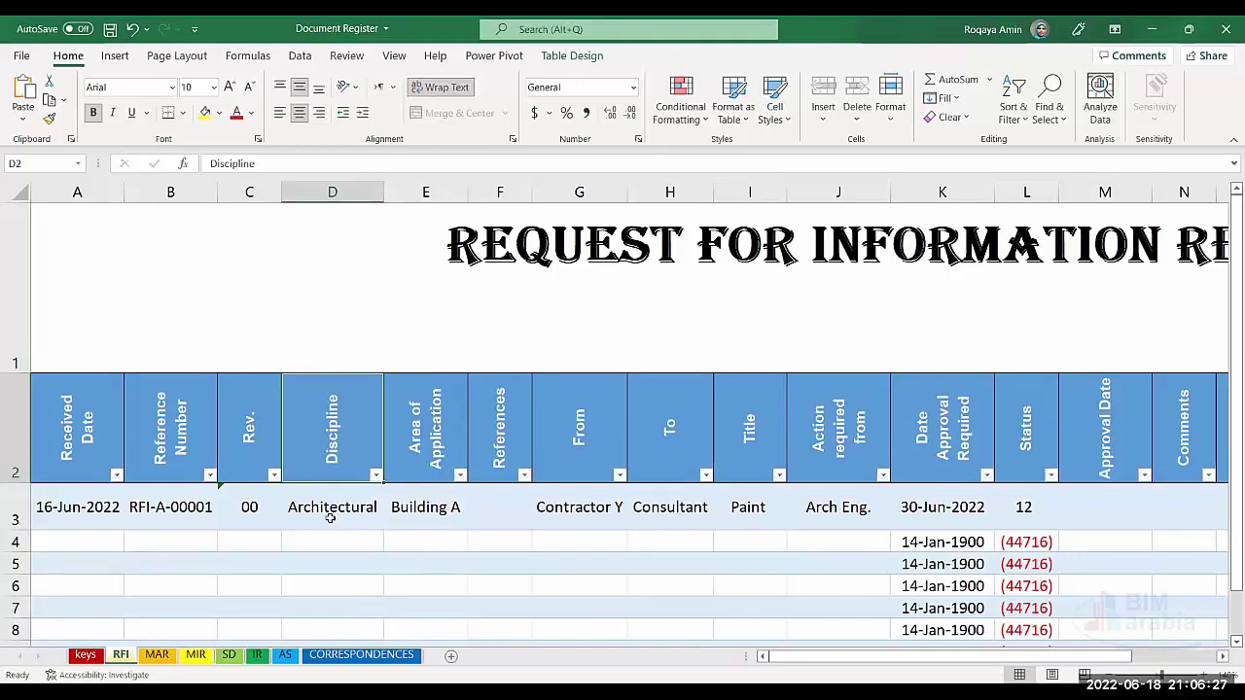
Step: Show the first entry's From list: Client, Consultant, Contractor Y, Contractor X, H.O
{"action": "left_click", "coordinate": [424, 507]}
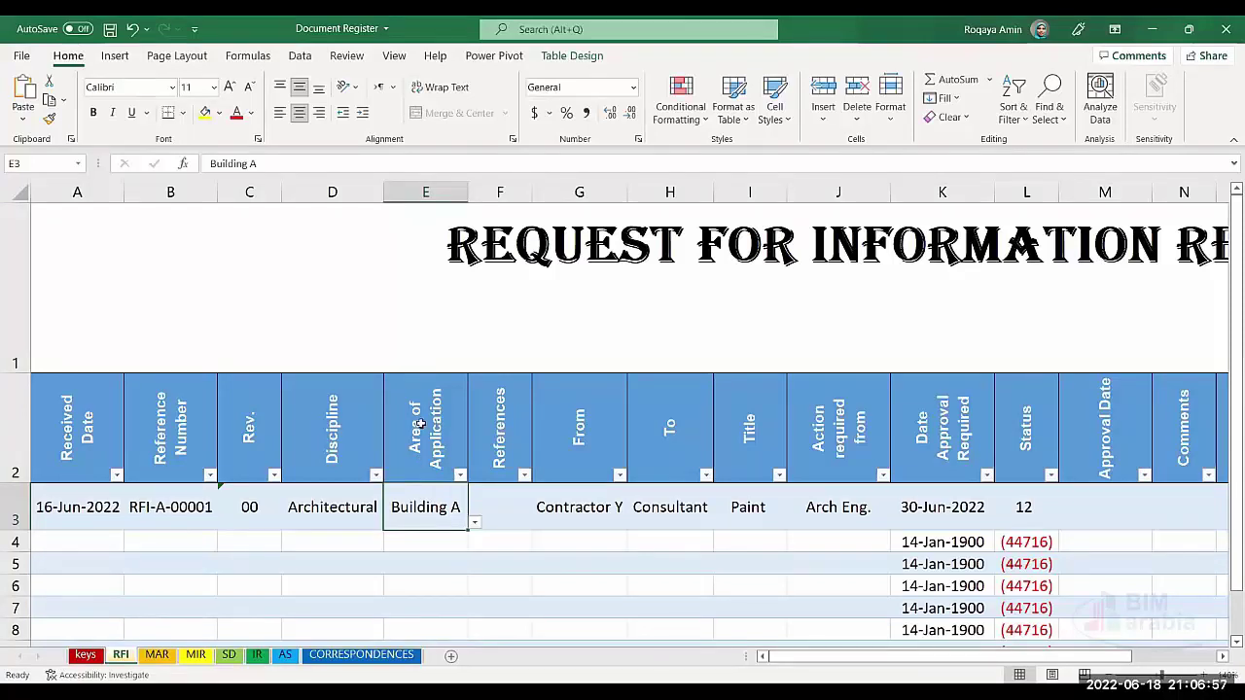
{"action": "left_click", "coordinate": [516, 413]}
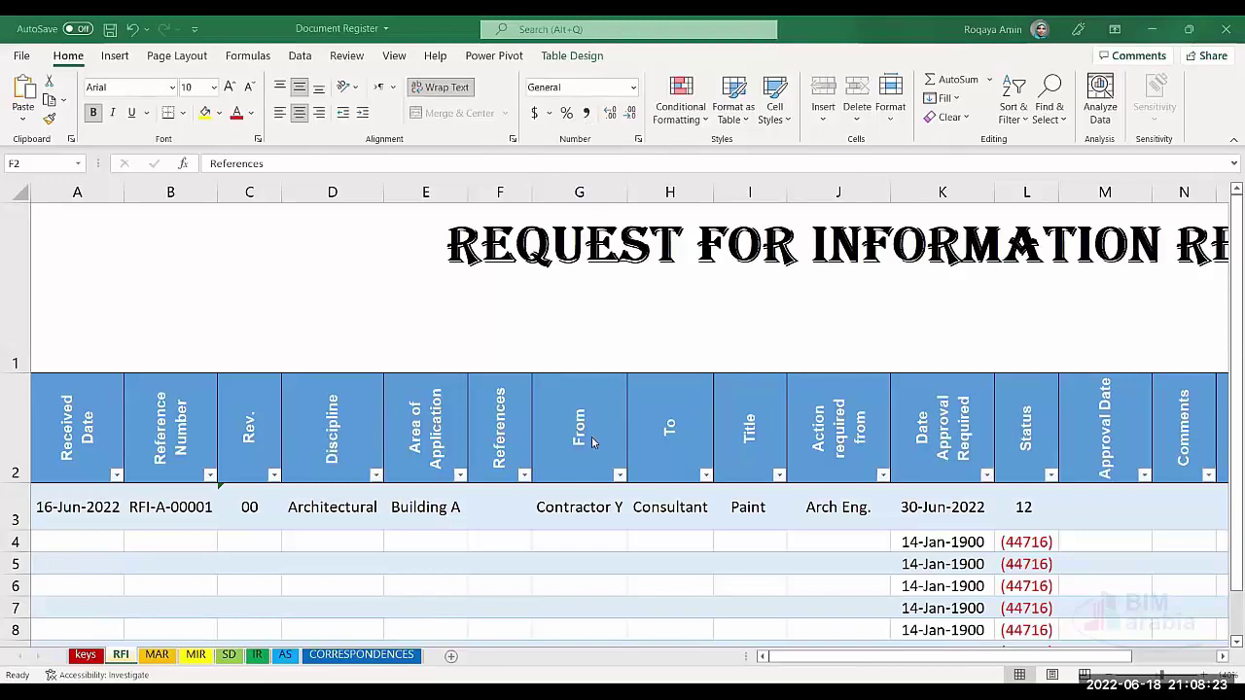
{"action": "left_click", "coordinate": [578, 510]}
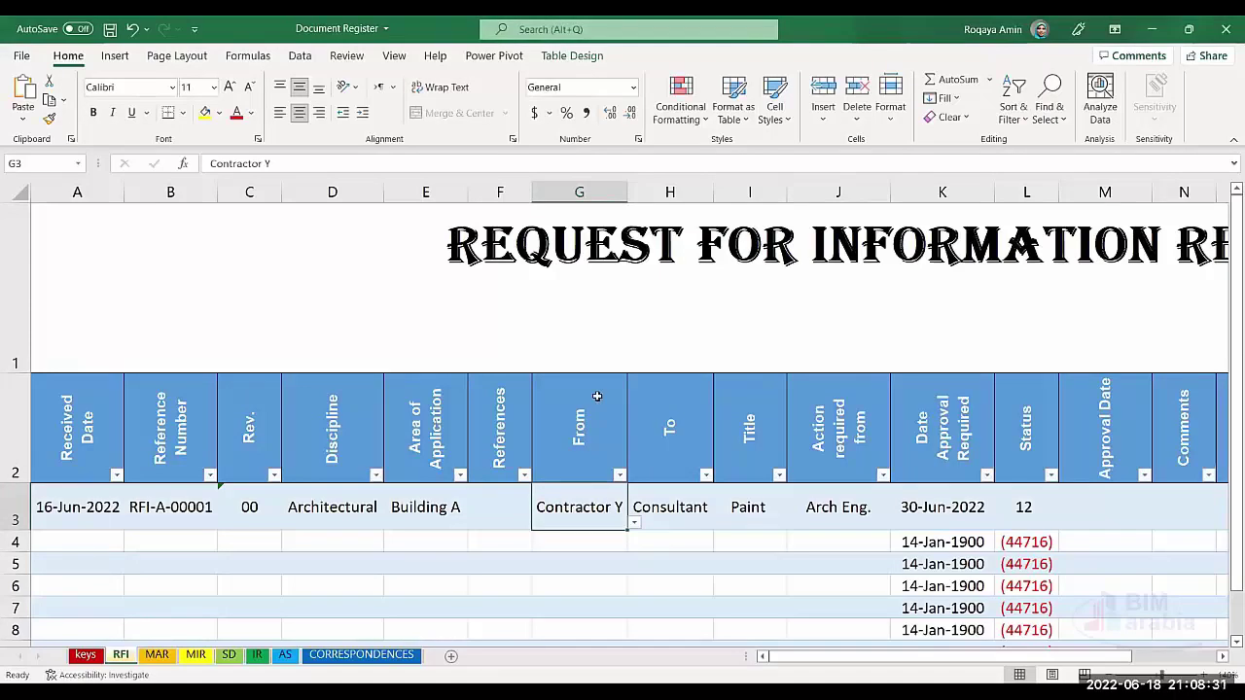
{"action": "left_click", "coordinate": [633, 525]}
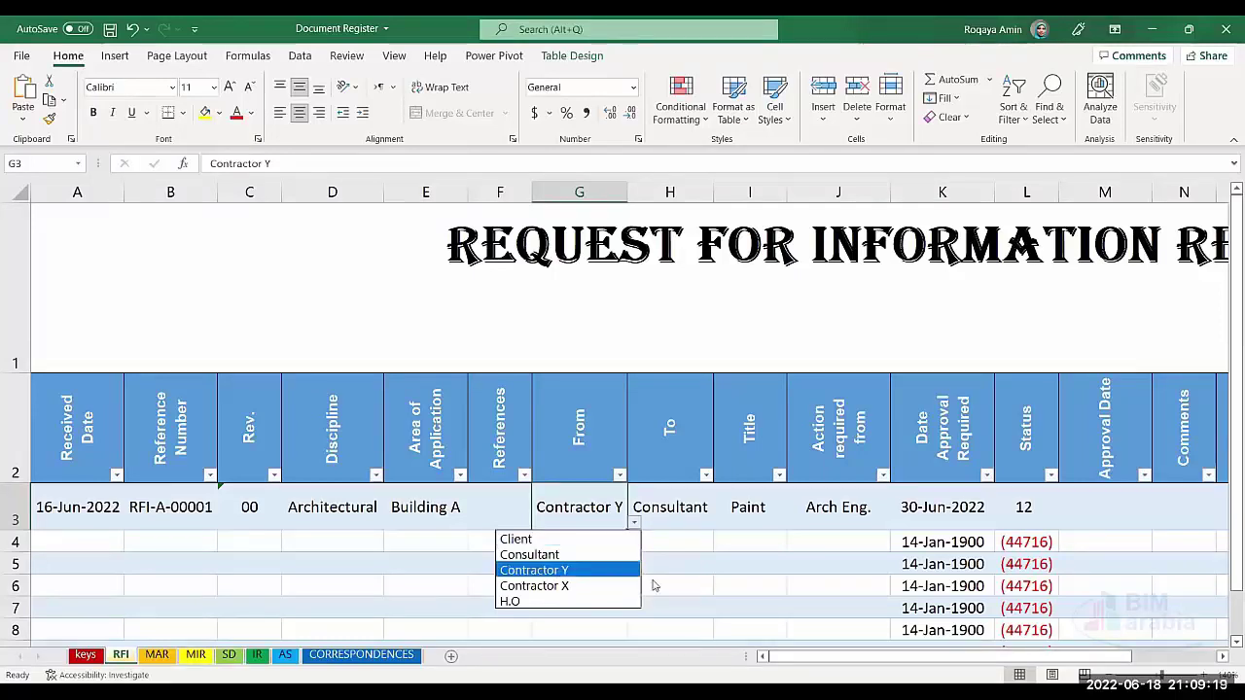
{"action": "key", "text": "Escape"}
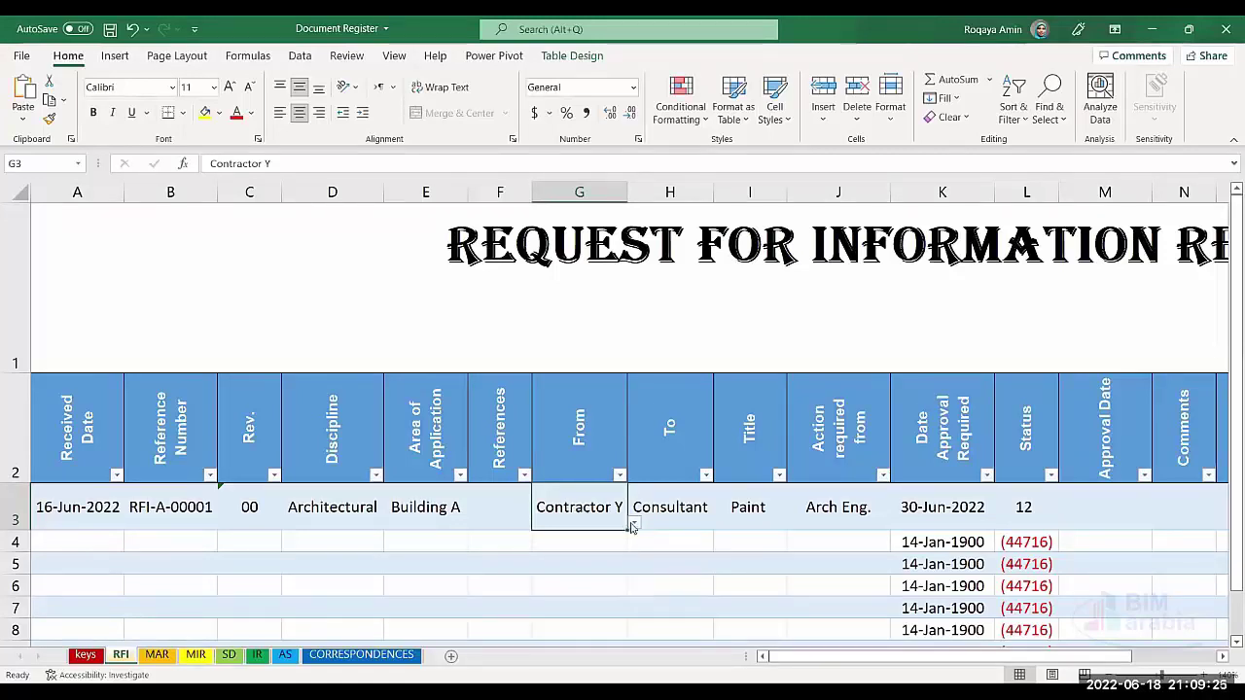
{"action": "left_click", "coordinate": [692, 519]}
{"action": "left_click", "coordinate": [716, 529]}
{"action": "left_click", "coordinate": [708, 522]}
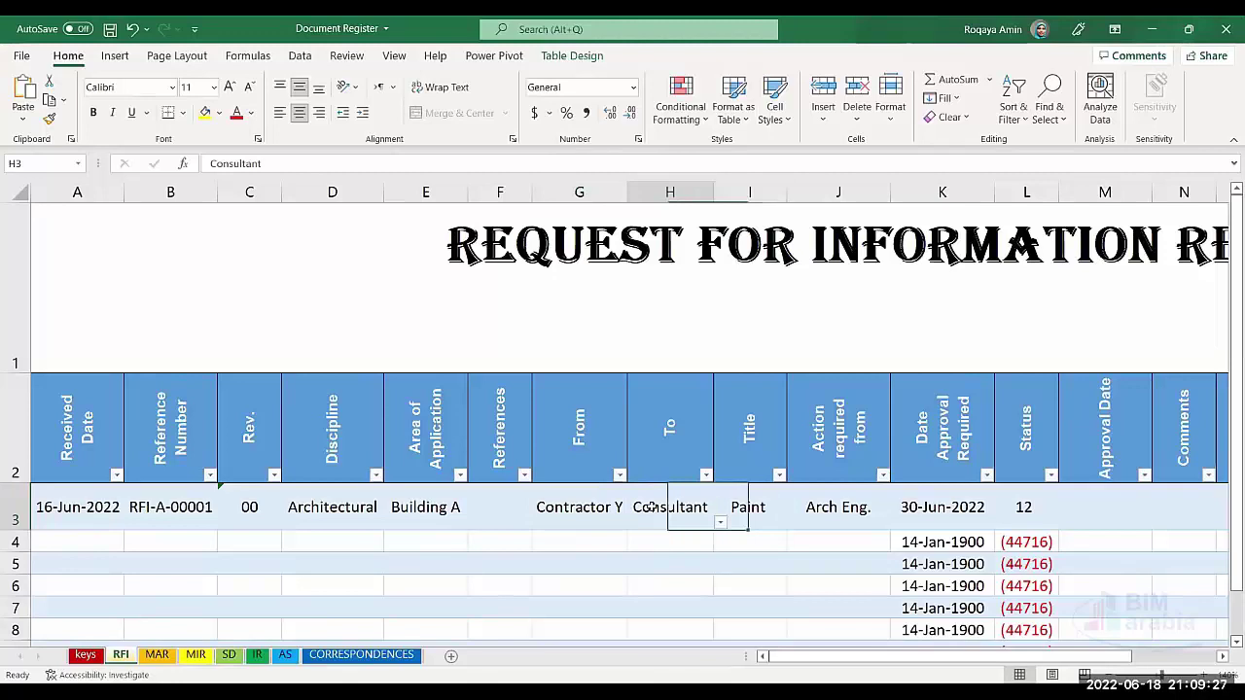
{"action": "left_click", "coordinate": [721, 523]}
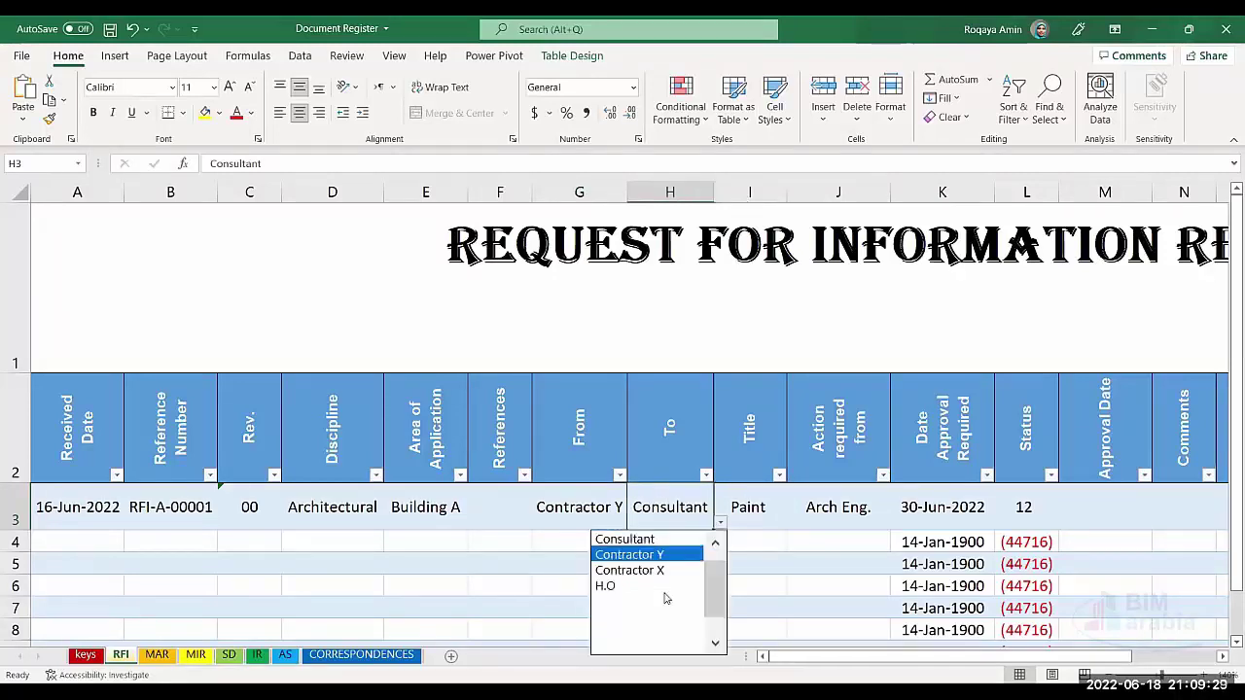
{"action": "scroll", "coordinate": [721, 584], "scroll_direction": "up", "scroll_amount": 1}
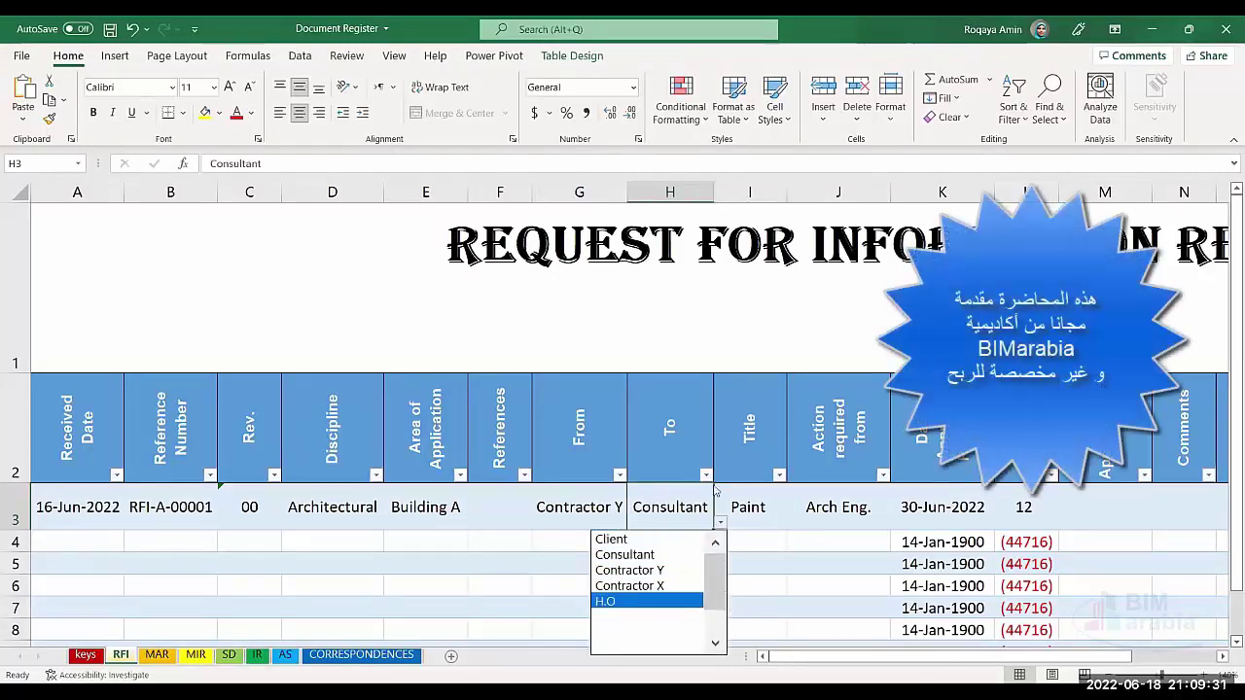
{"action": "left_click", "coordinate": [754, 508]}
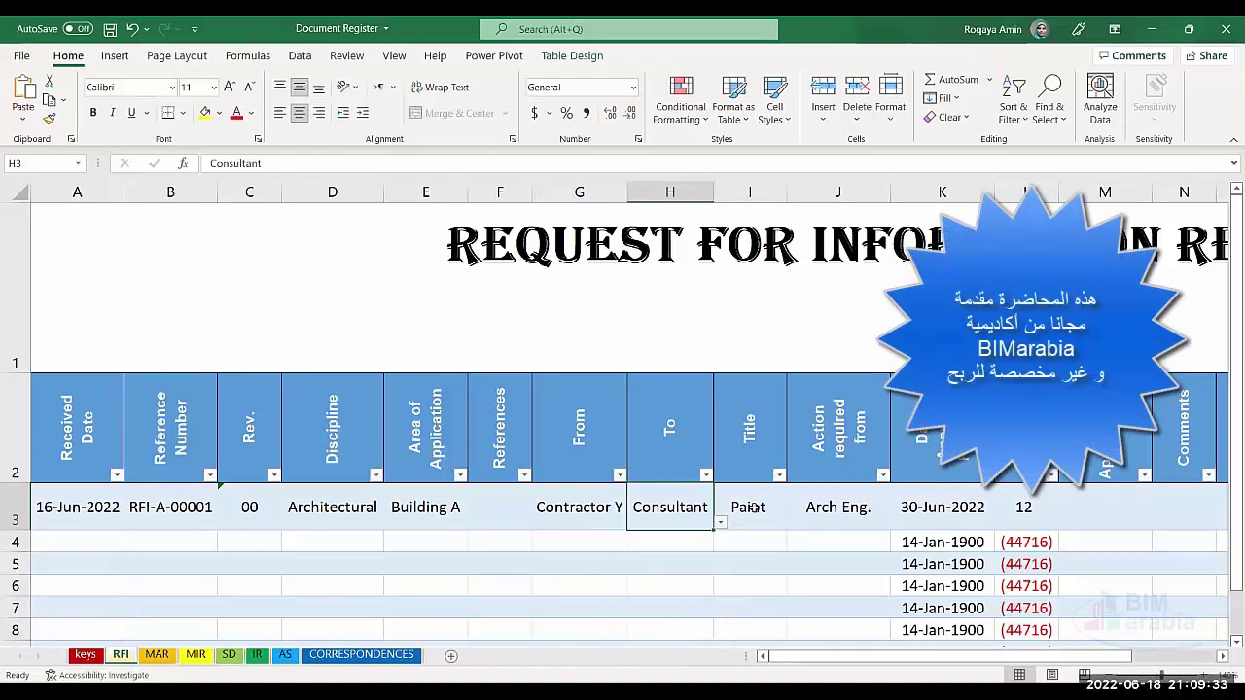
{"action": "left_click", "coordinate": [749, 508]}
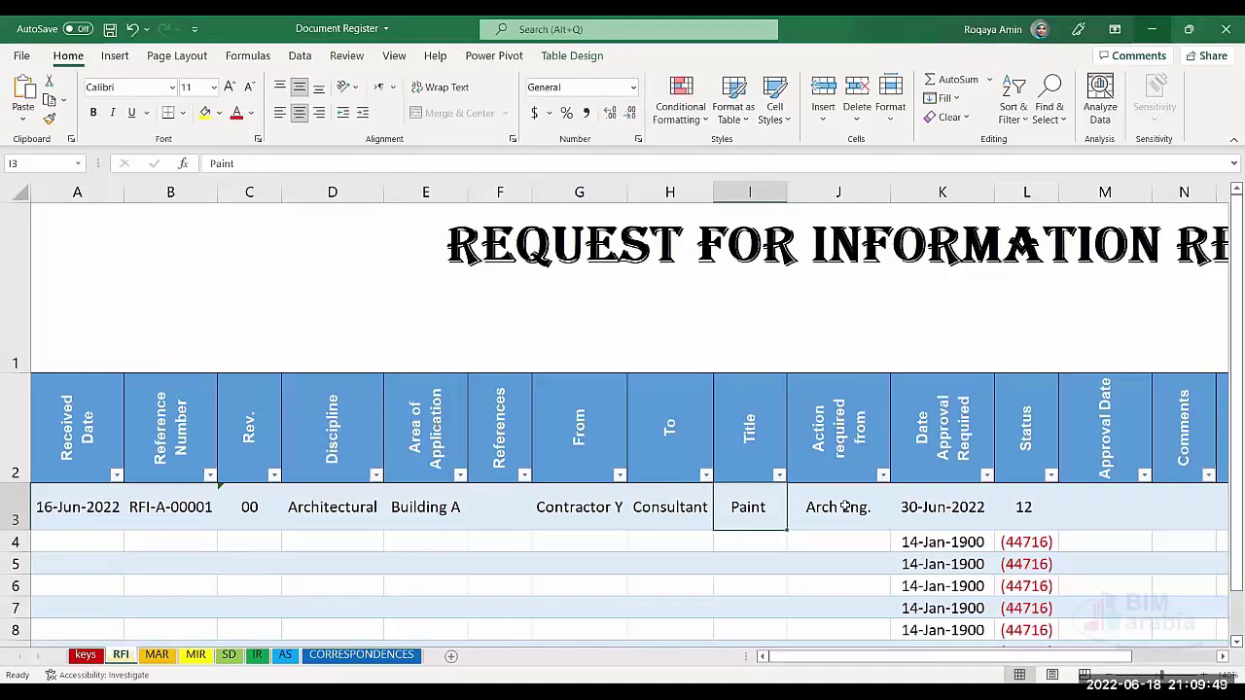
{"action": "left_click", "coordinate": [845, 507]}
{"action": "left_click", "coordinate": [897, 524]}
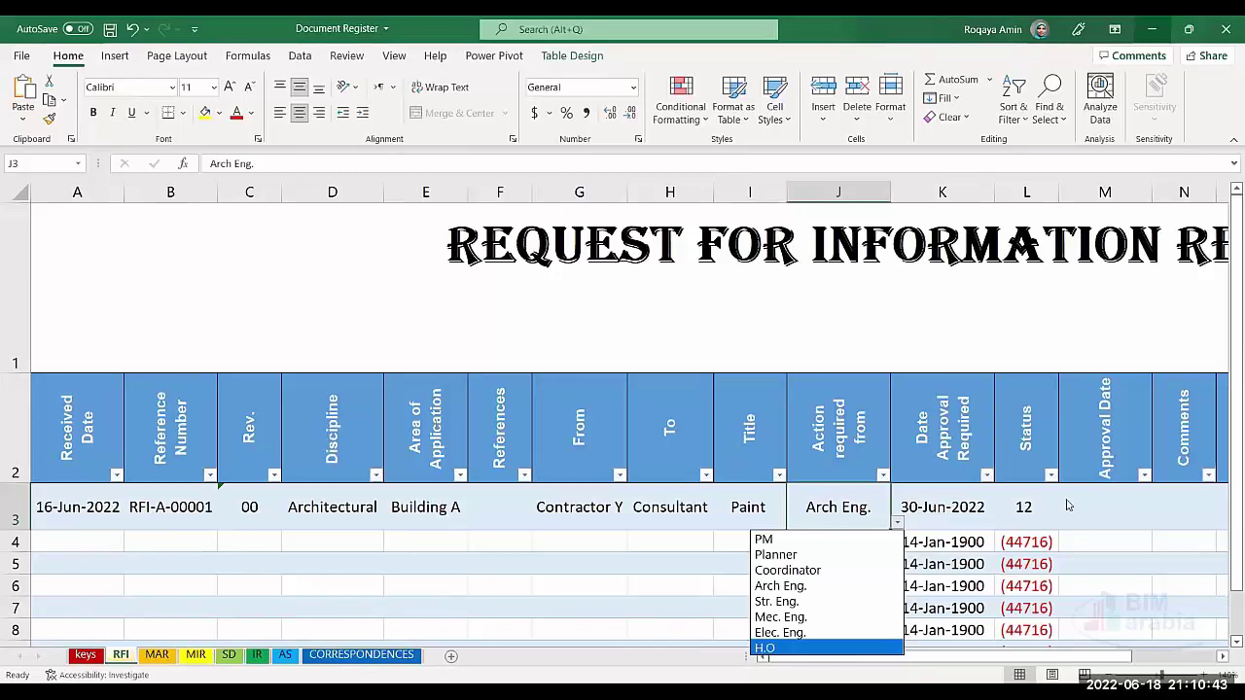
{"action": "left_click", "coordinate": [924, 507]}
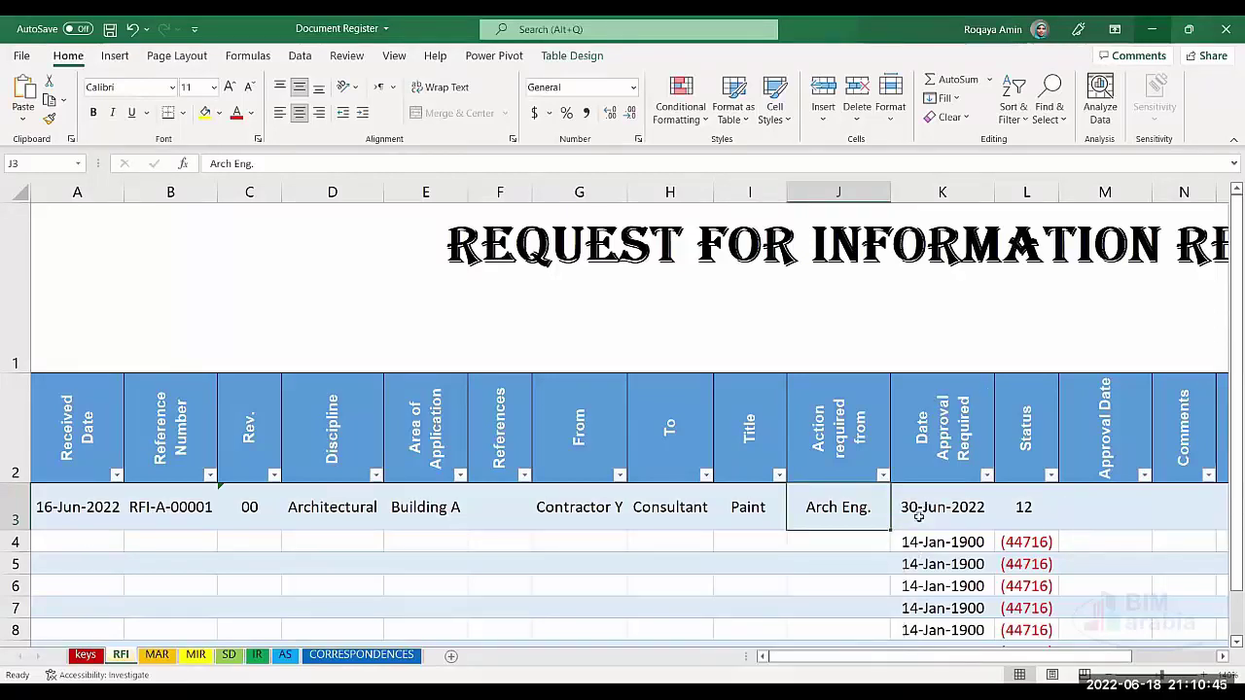
{"action": "left_click", "coordinate": [942, 523]}
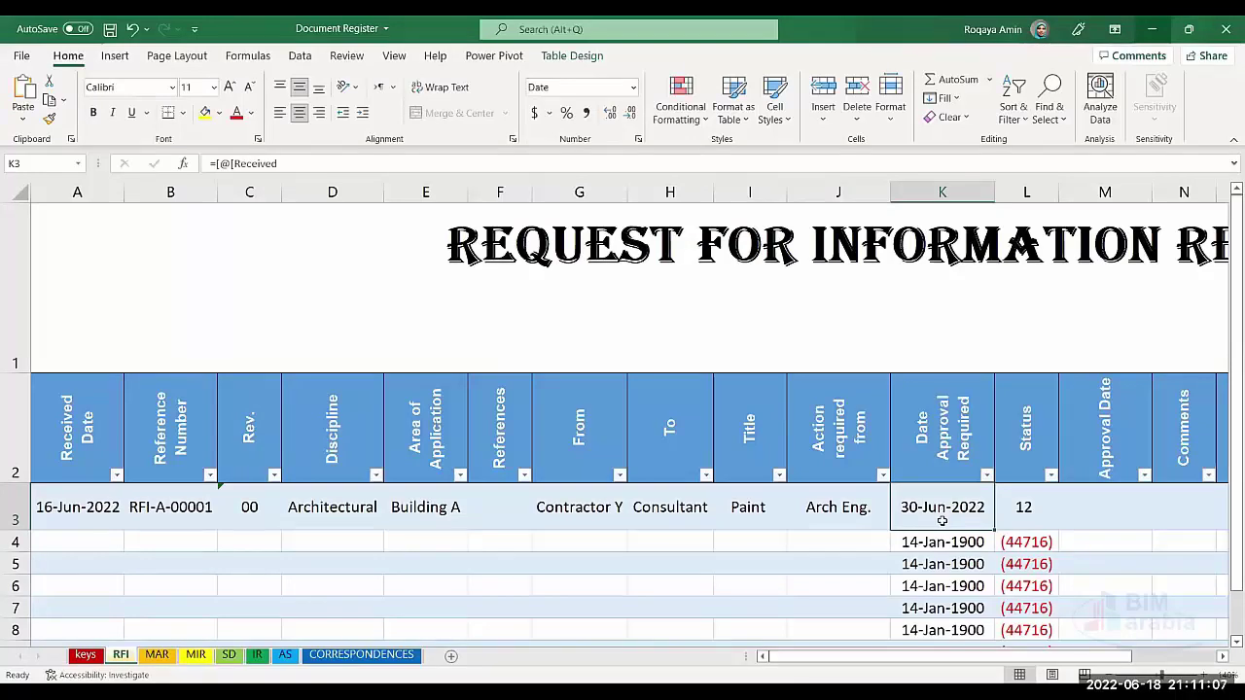
Step: Format column K, Date Approval Required, with the 14-Mar-2012 date type
{"action": "left_click", "coordinate": [963, 399]}
{"action": "left_click", "coordinate": [943, 190]}
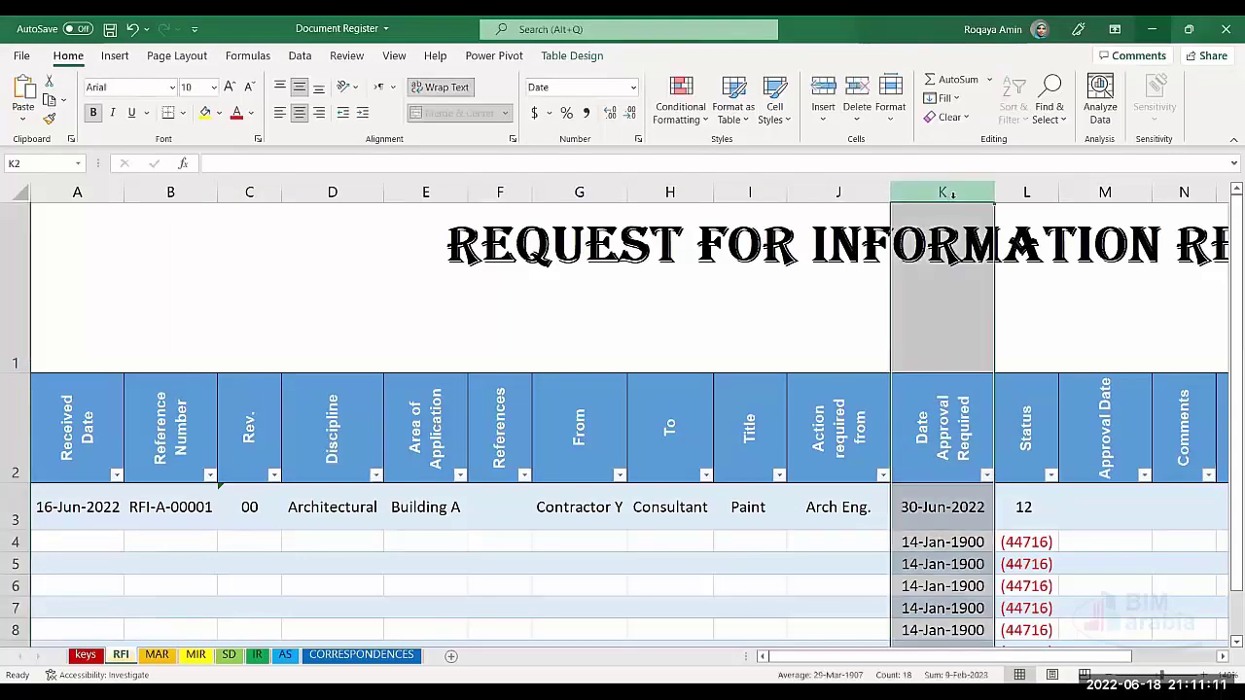
{"action": "right_click", "coordinate": [954, 203]}
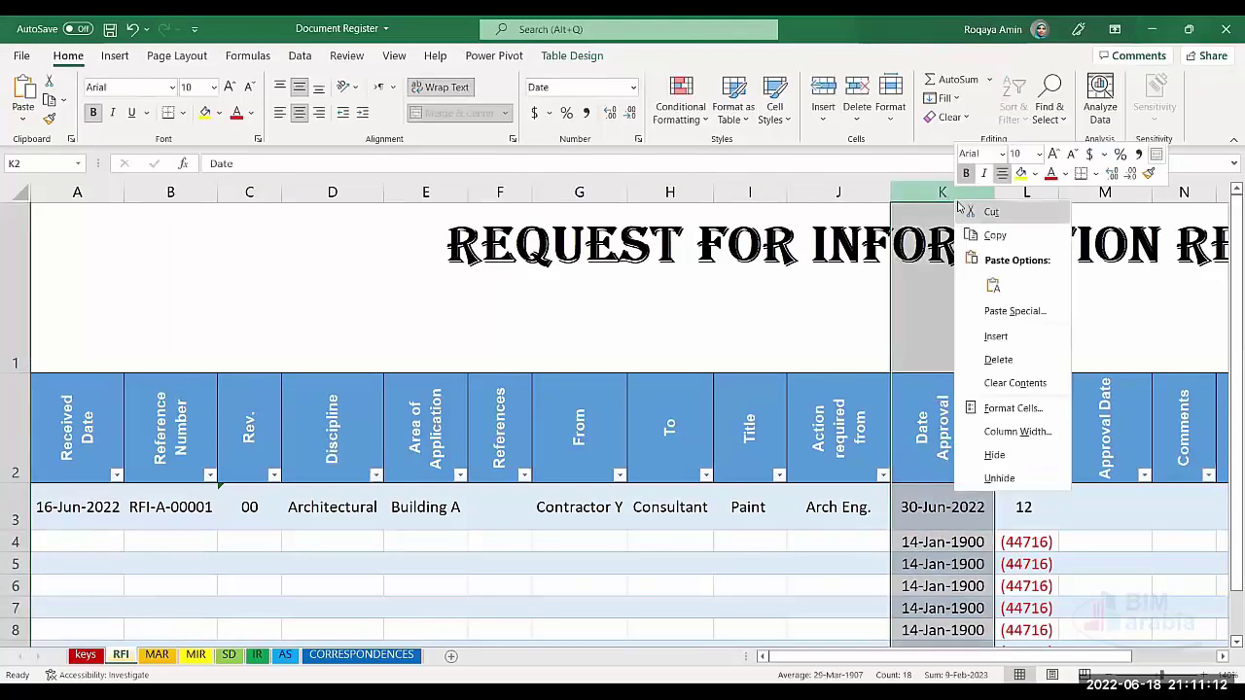
{"action": "left_click", "coordinate": [997, 408]}
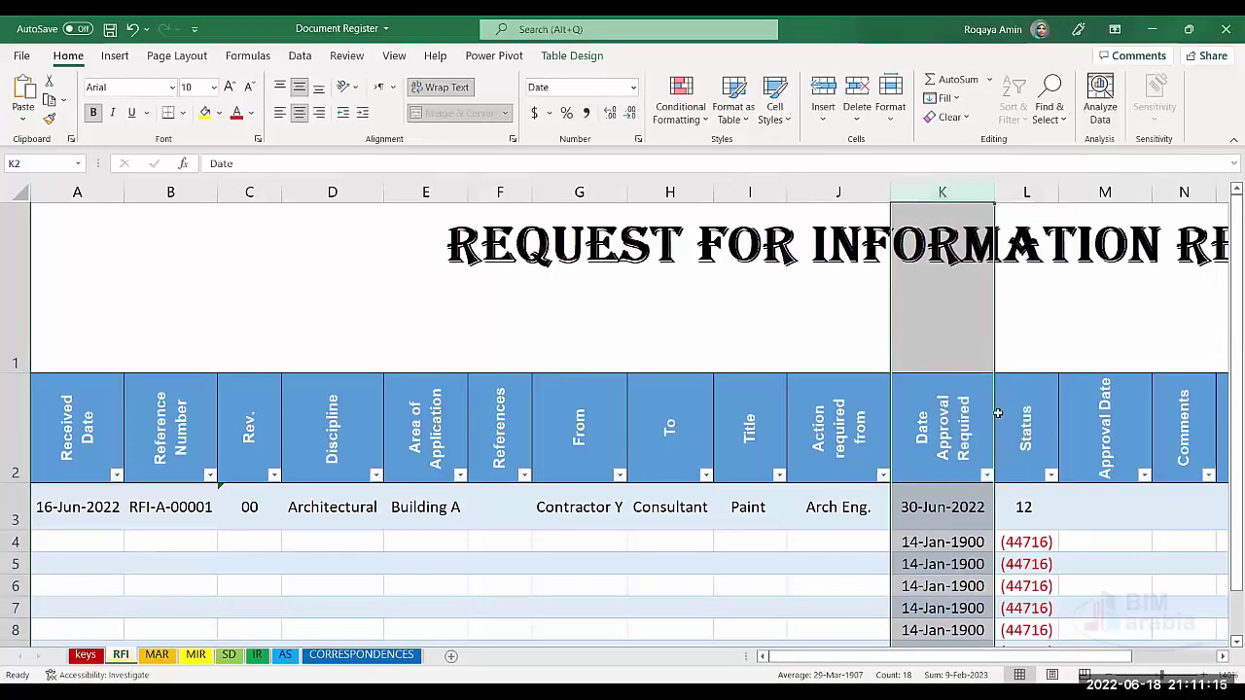
{"action": "left_click", "coordinate": [813, 311]}
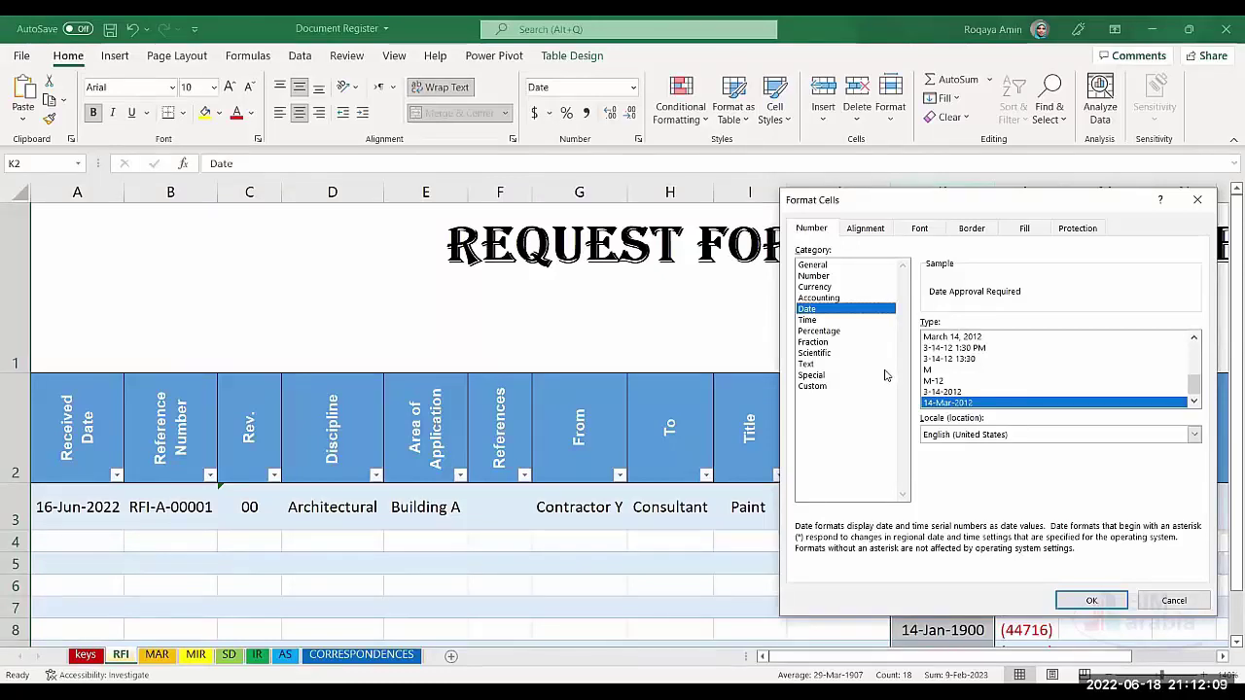
{"action": "left_click", "coordinate": [1097, 600]}
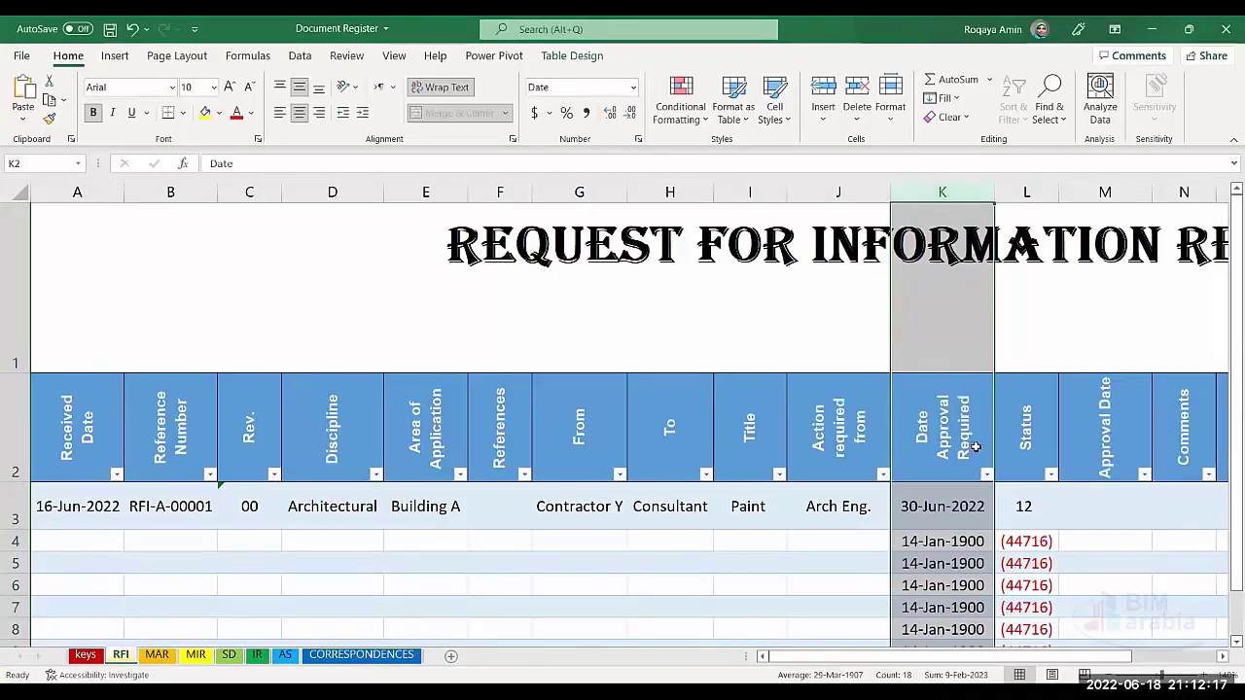
Step: Enter =[@[Received Date]]+14 in K3 so the first approval-required date is 30-Jun-2022
{"action": "left_click", "coordinate": [932, 510]}
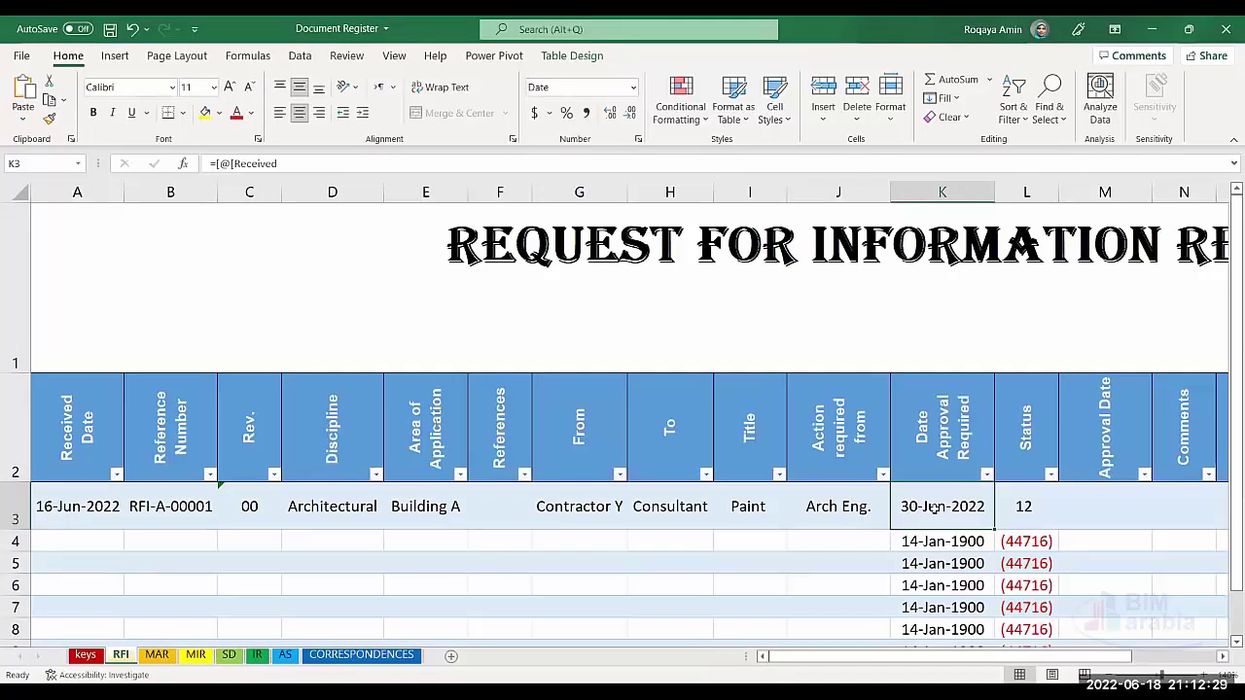
{"action": "type", "text": "="}
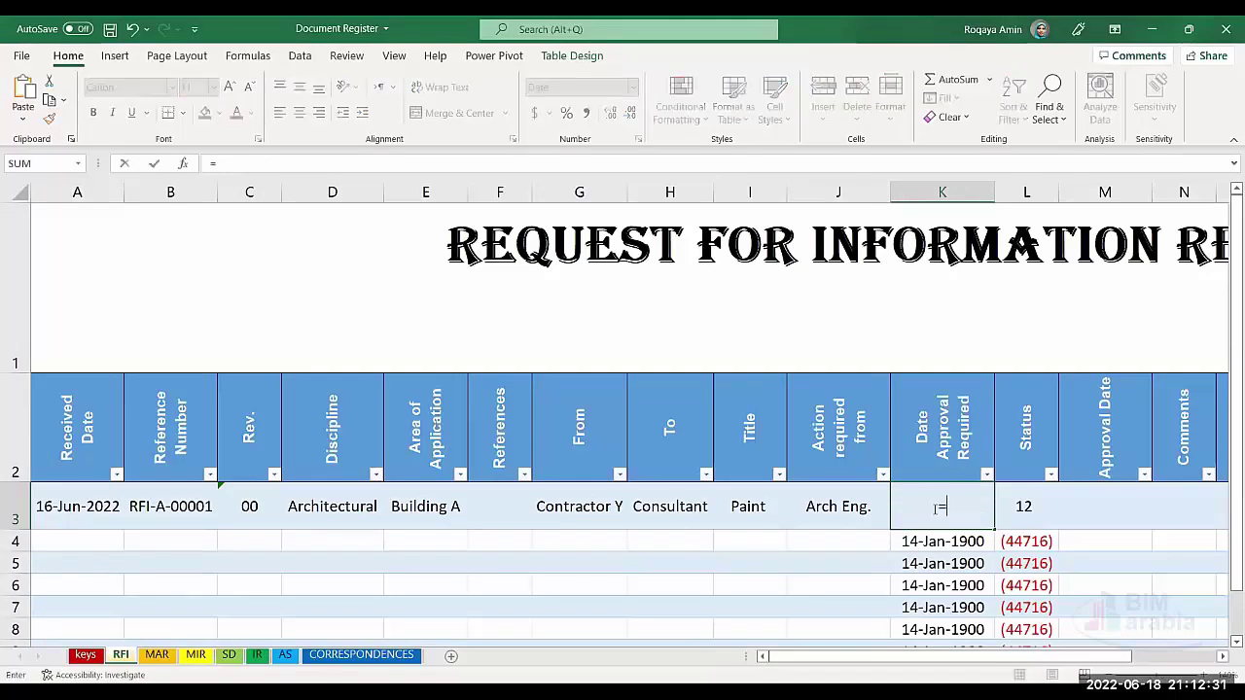
{"action": "key", "text": "Left"}
{"action": "key", "text": "Left"}
{"action": "key", "text": "Left"}
{"action": "key", "text": "Left"}
{"action": "key", "text": "Left"}
{"action": "key", "text": "Left"}
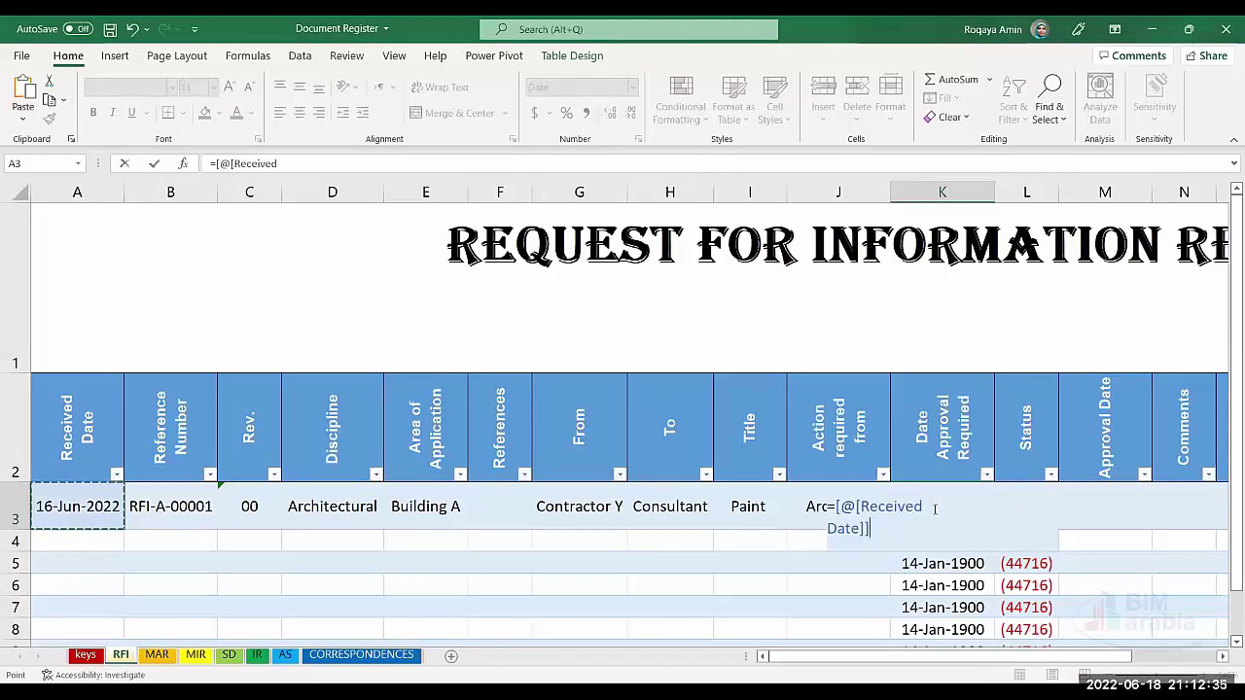
{"action": "type", "text": "+14"}
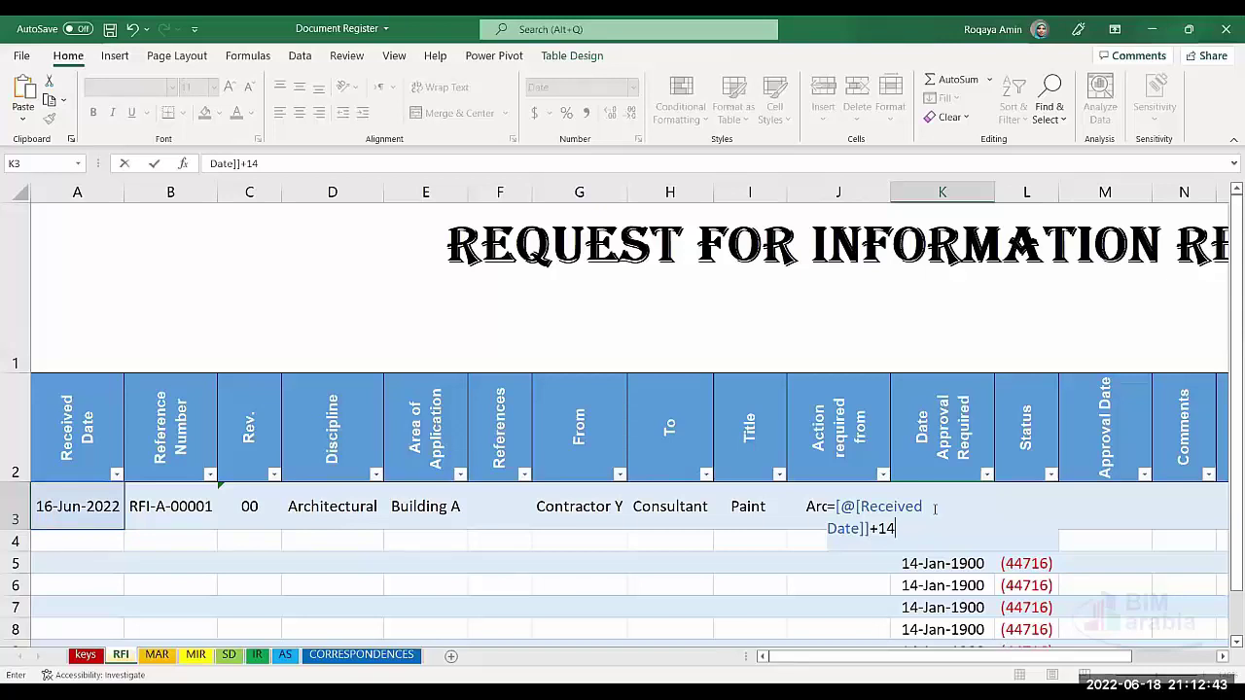
{"action": "key", "text": "Return"}
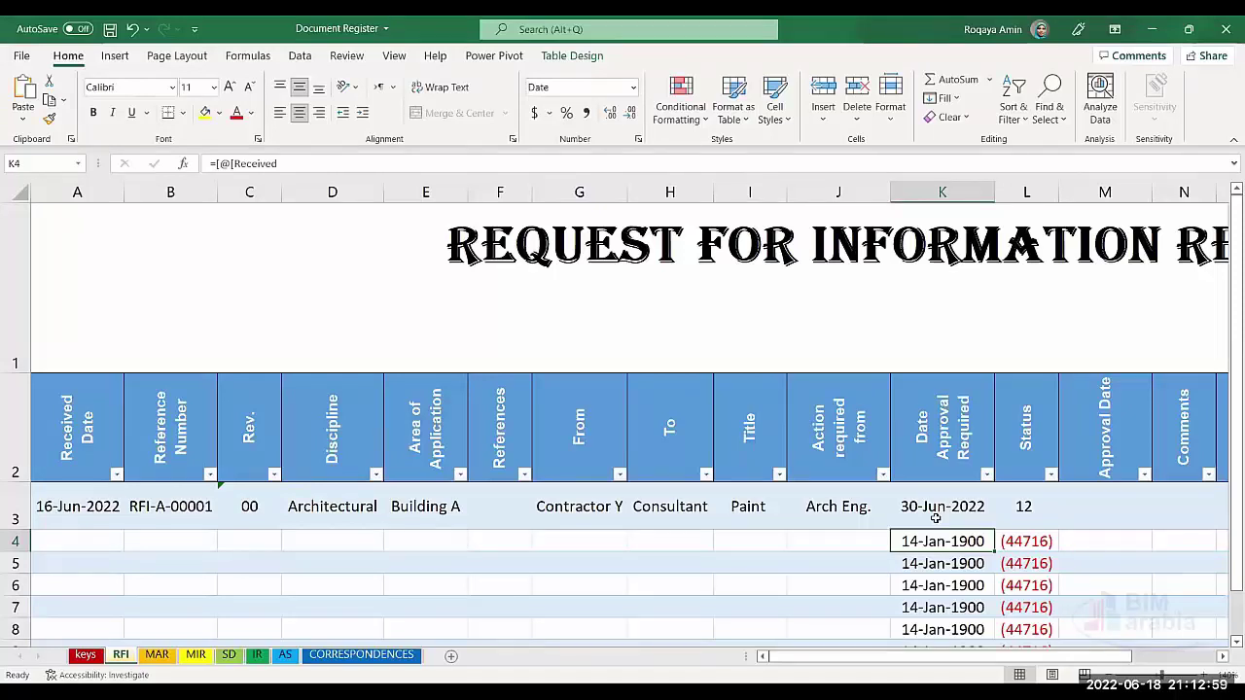
{"action": "left_click", "coordinate": [942, 498]}
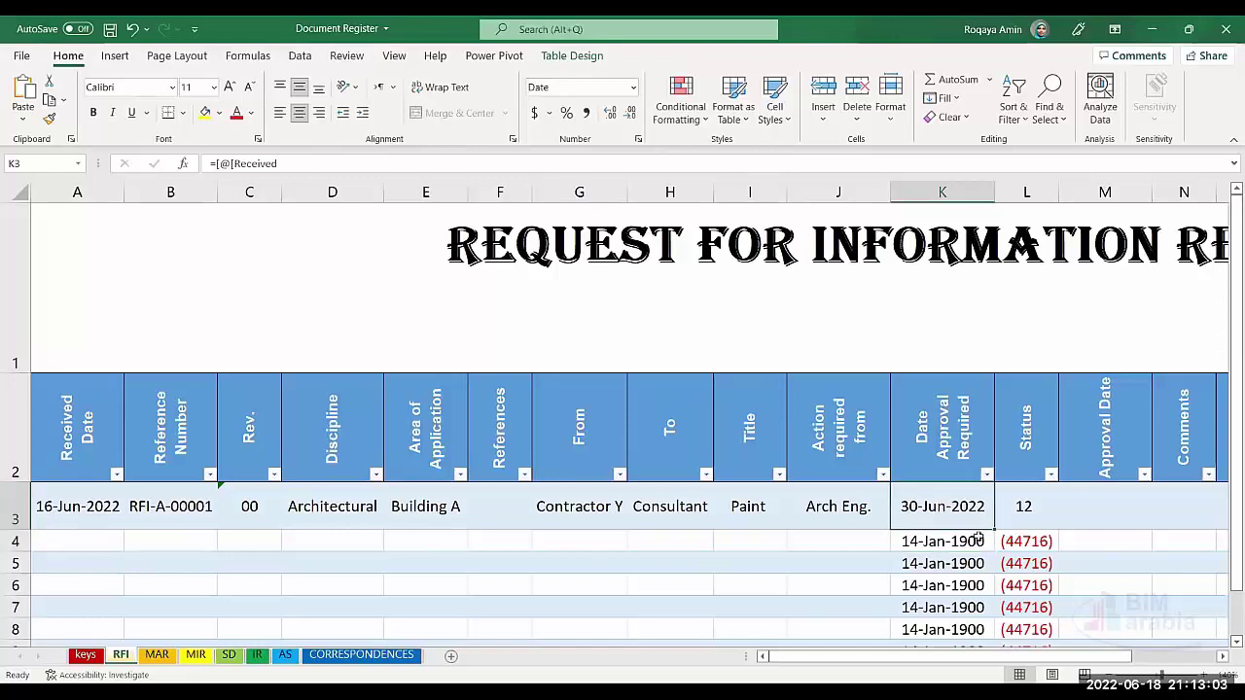
{"action": "left_click", "coordinate": [1031, 419]}
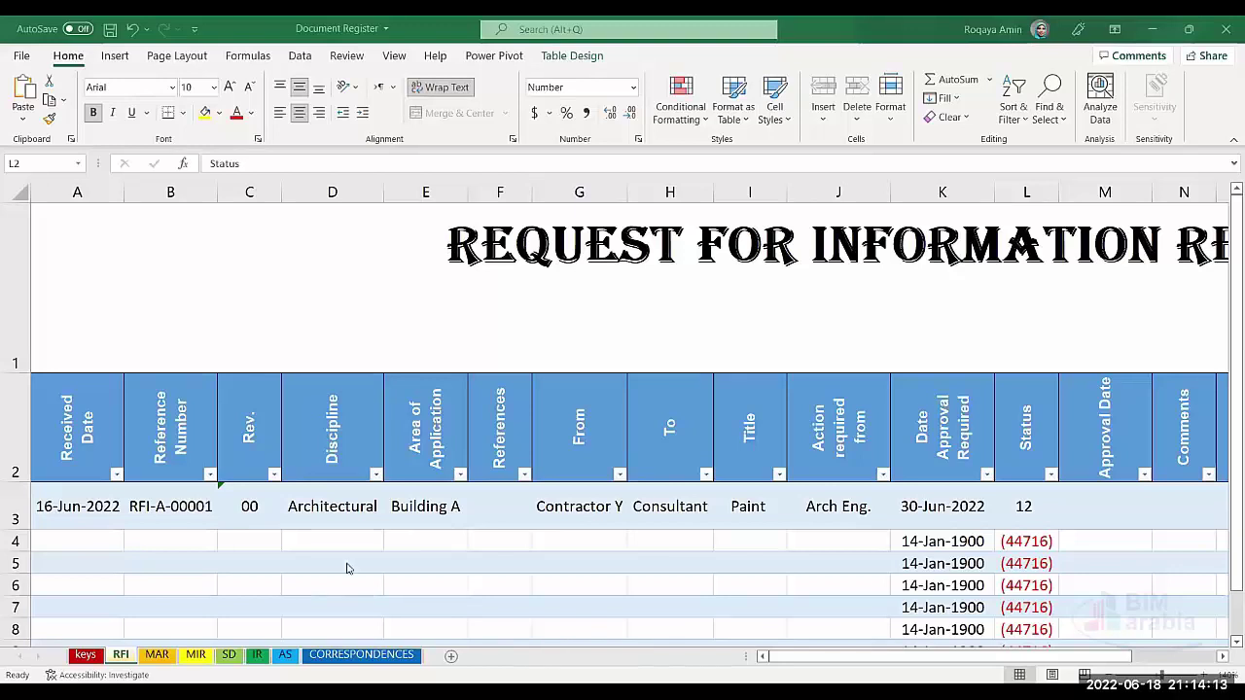
{"action": "left_click", "coordinate": [745, 584]}
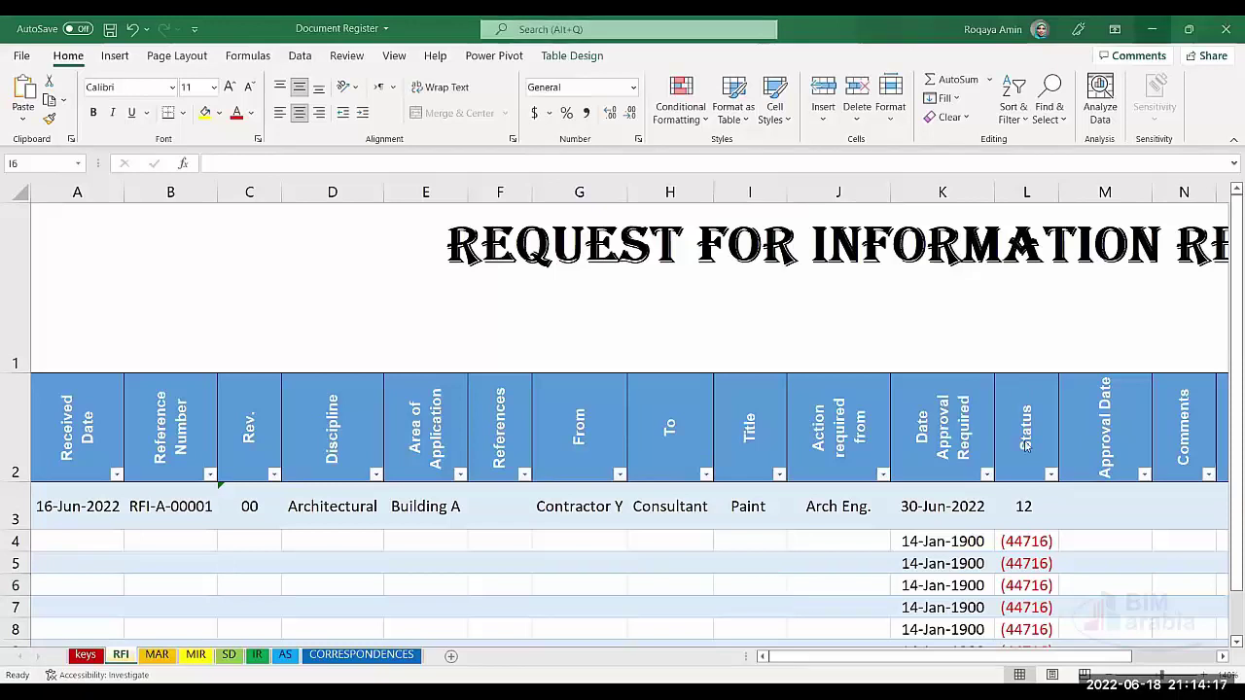
{"action": "left_click", "coordinate": [1012, 507]}
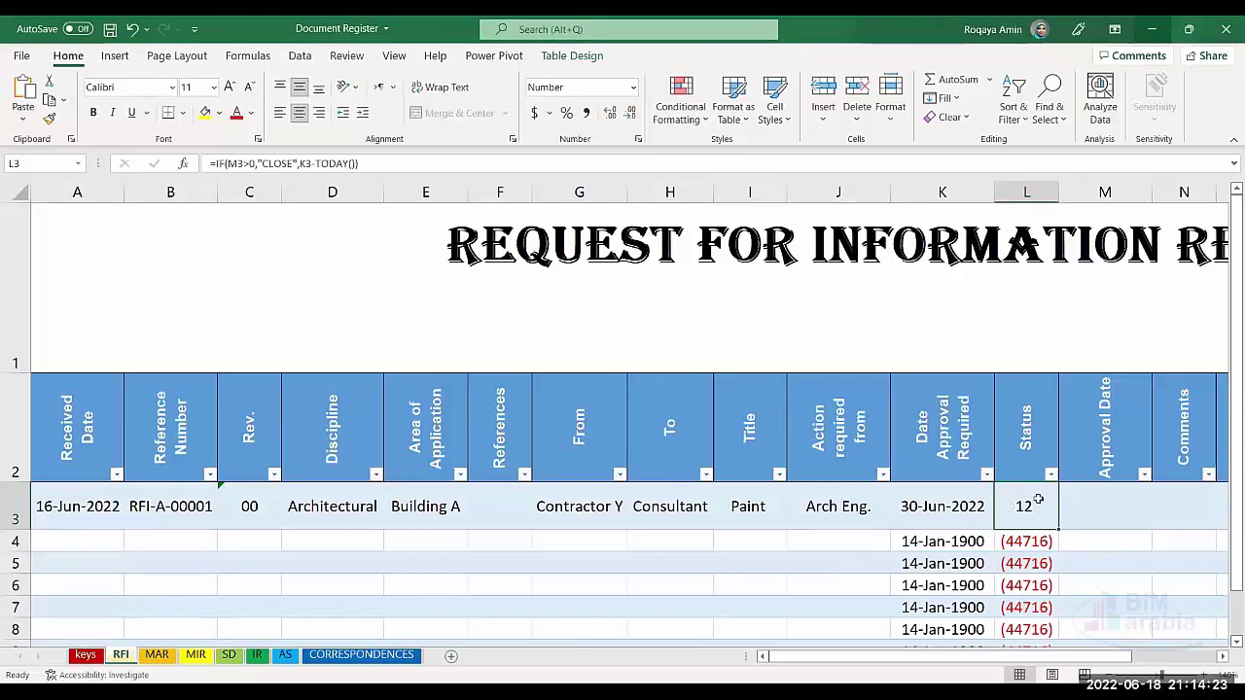
{"action": "left_click", "coordinate": [1121, 499]}
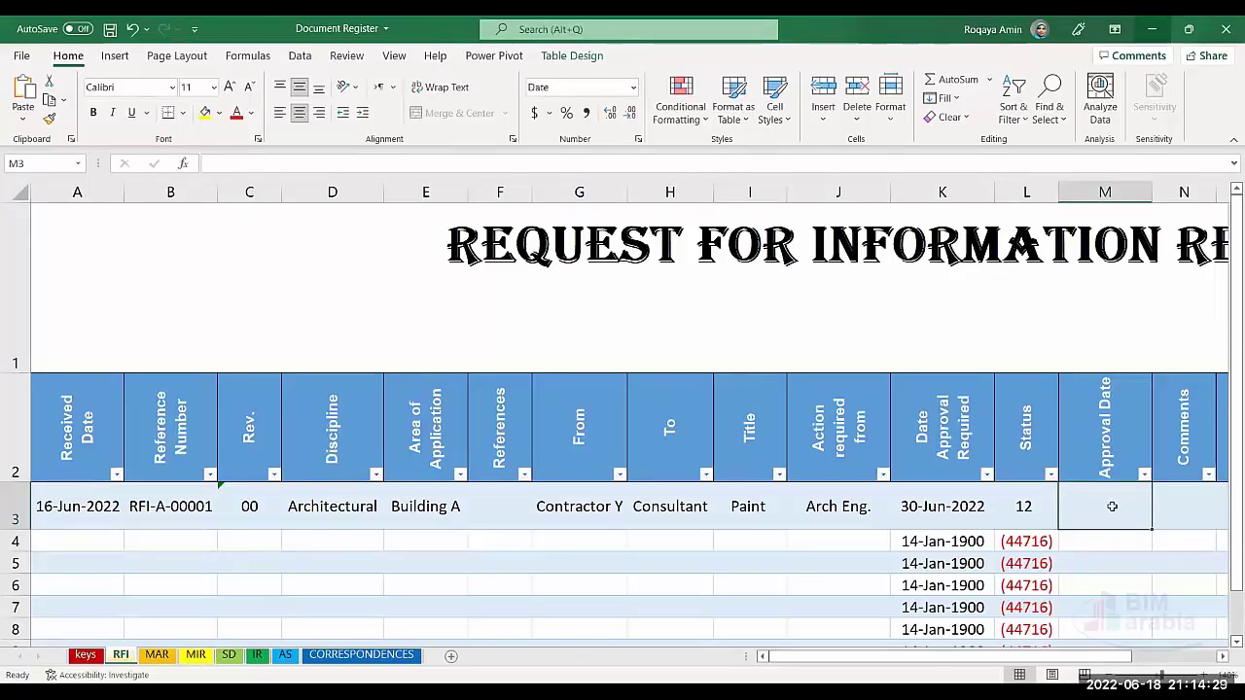
{"action": "left_click", "coordinate": [1021, 516]}
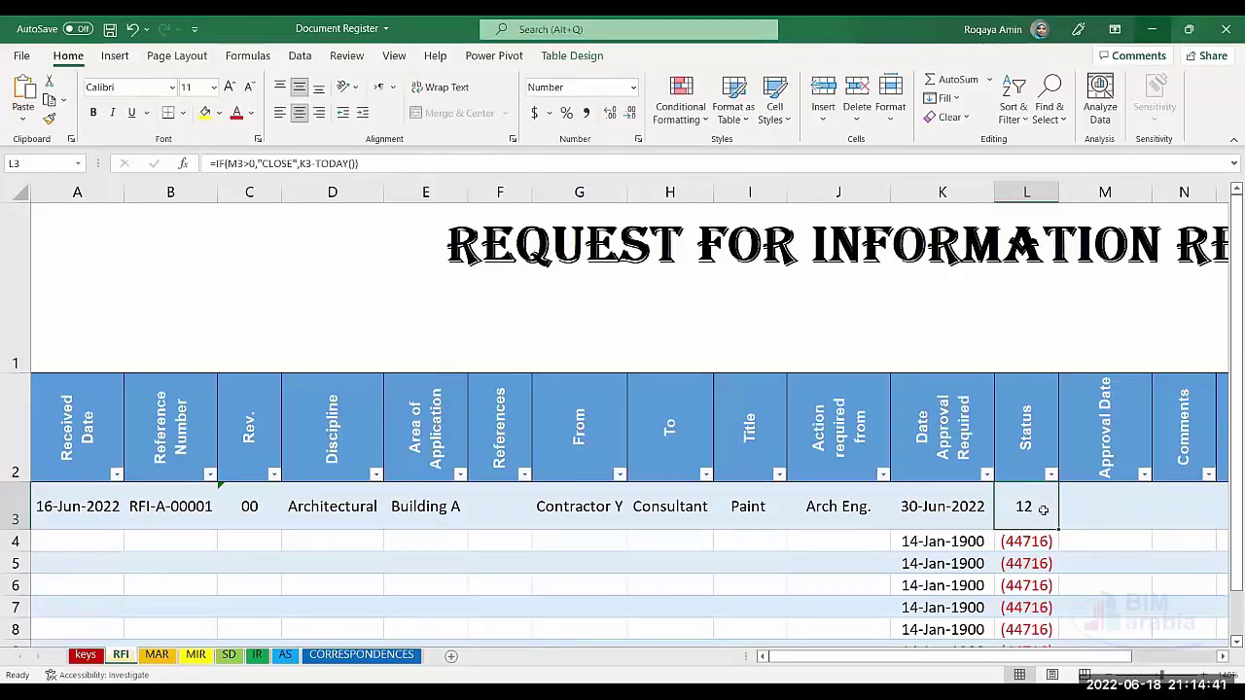
{"action": "left_click", "coordinate": [1114, 537]}
{"action": "left_click", "coordinate": [1114, 507]}
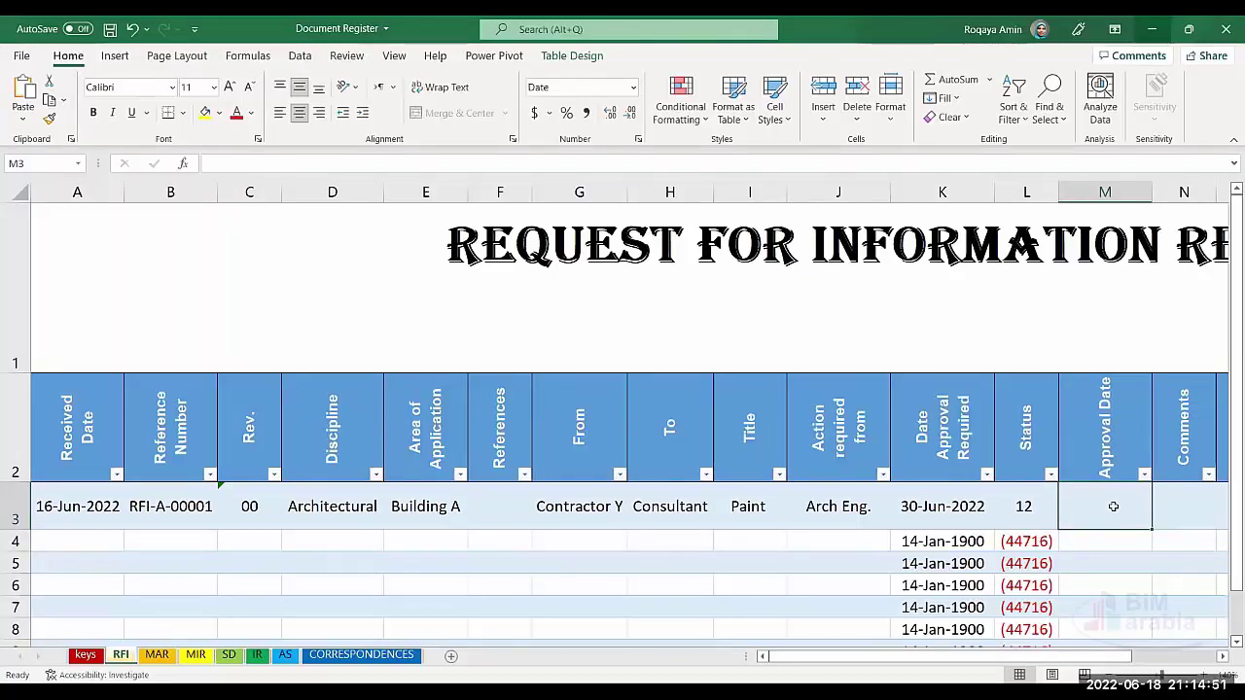
Step: Enter 21-Jun-2022 as the first RFI's Approval Date, turning its Status to CLOSE
{"action": "type", "text": "21"}
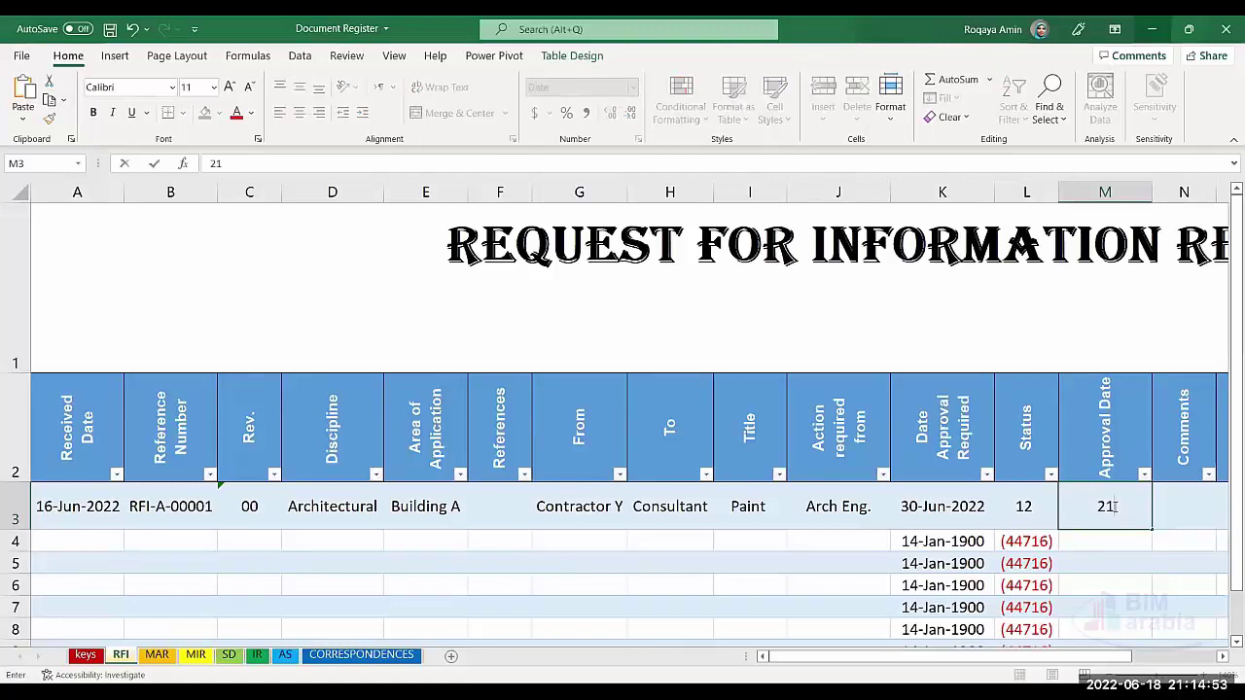
{"action": "type", "text": "-6"}
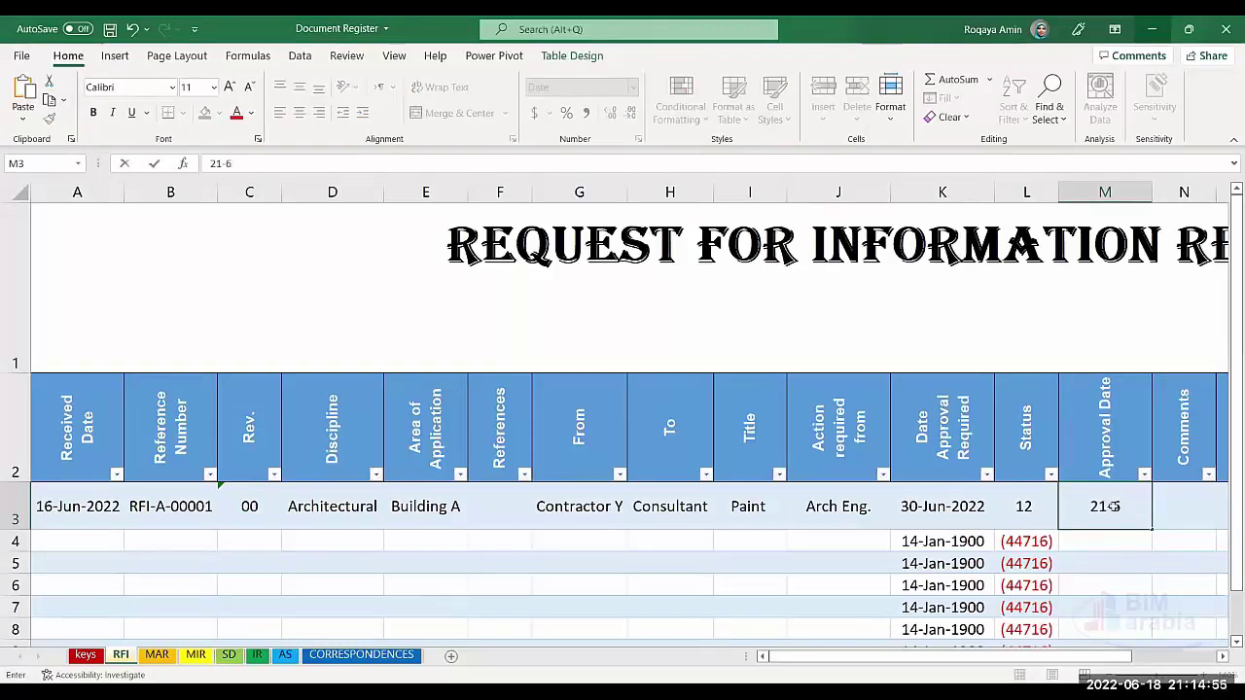
{"action": "key", "text": "Return"}
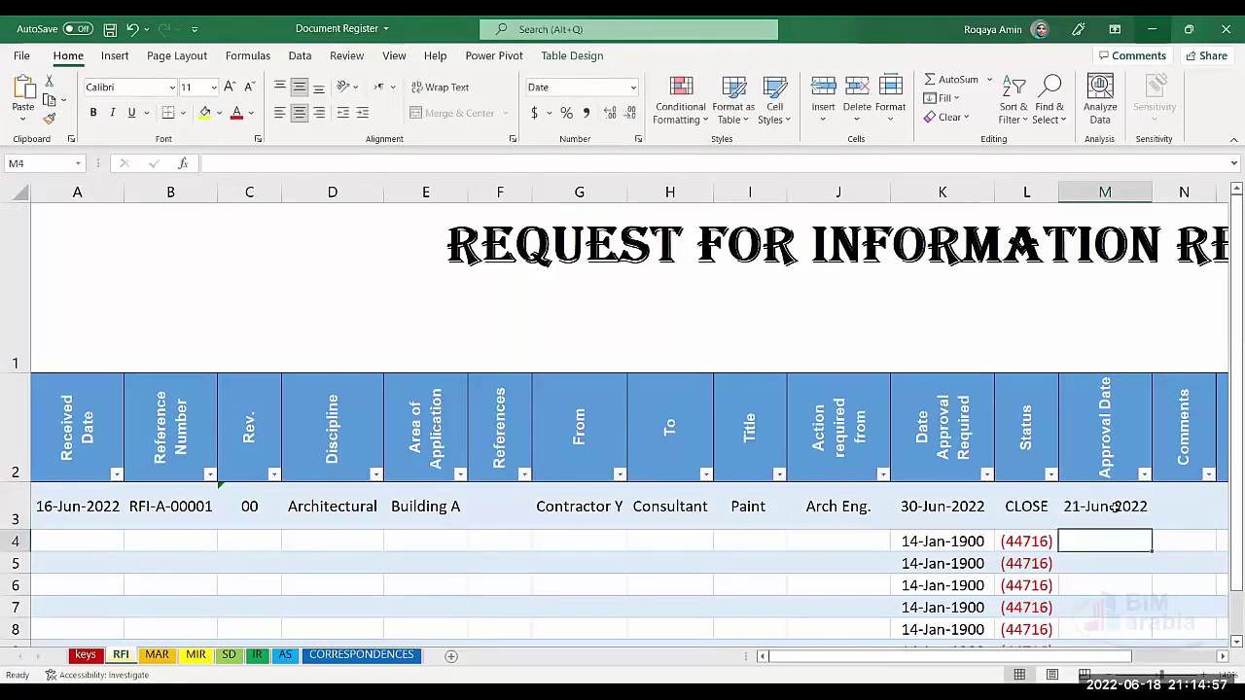
{"action": "left_click", "coordinate": [1036, 512]}
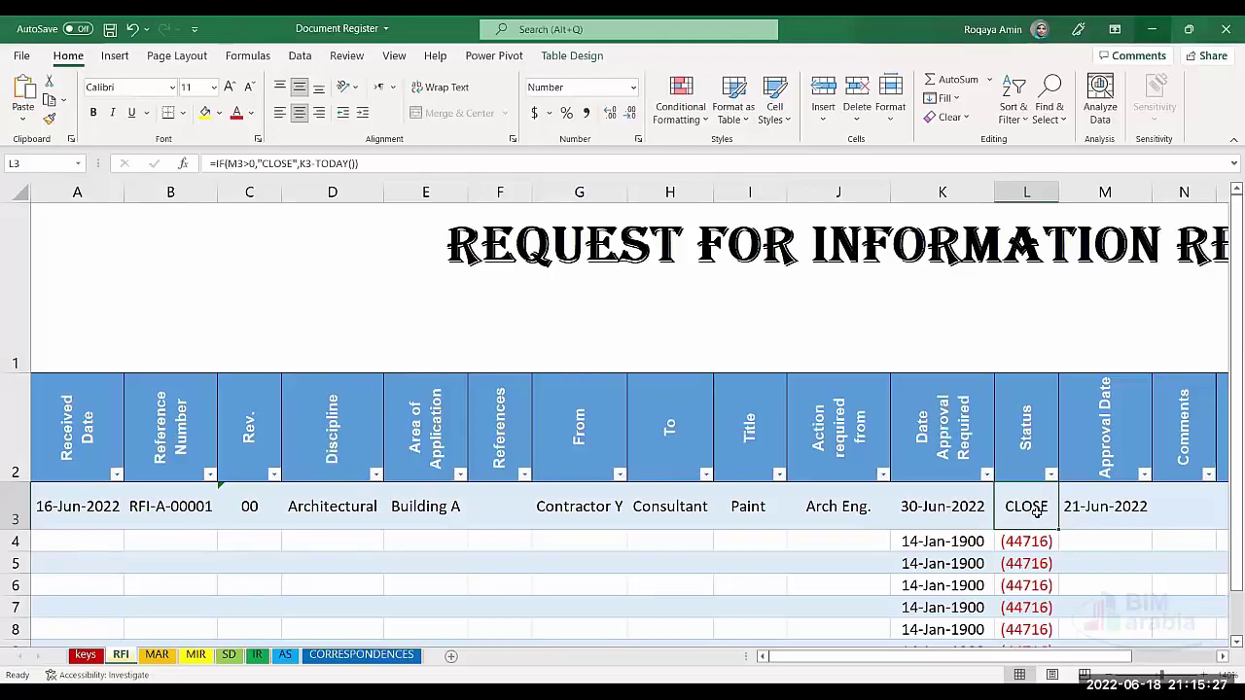
Step: Delete the Approval Date in M3 and confirm the first RFI's Status is back to 12
{"action": "left_click", "coordinate": [1109, 507]}
{"action": "key", "text": "Delete"}
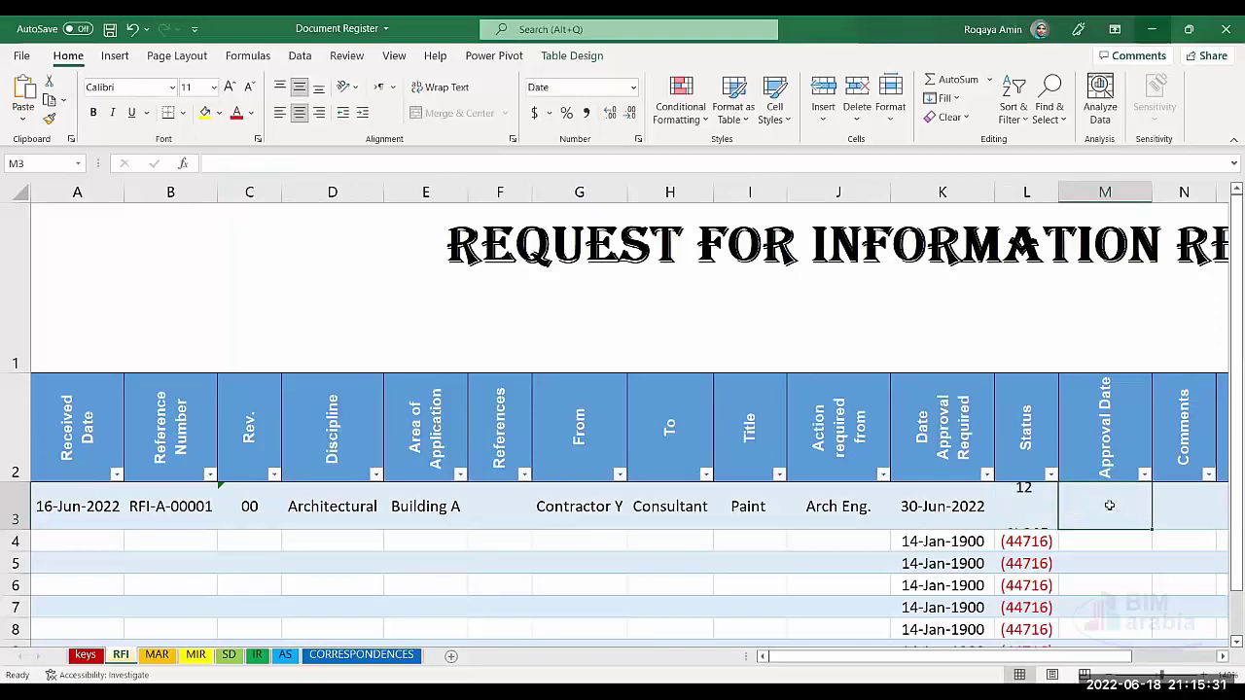
{"action": "left_click", "coordinate": [1029, 518]}
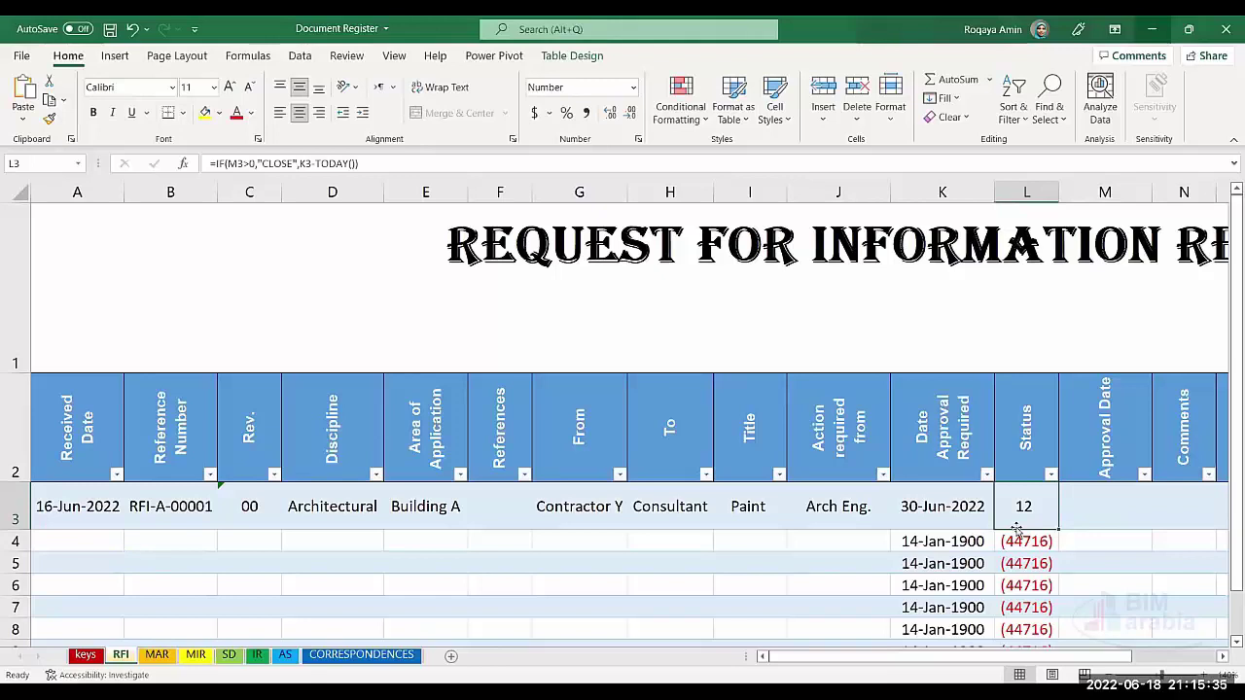
{"action": "left_click", "coordinate": [958, 510]}
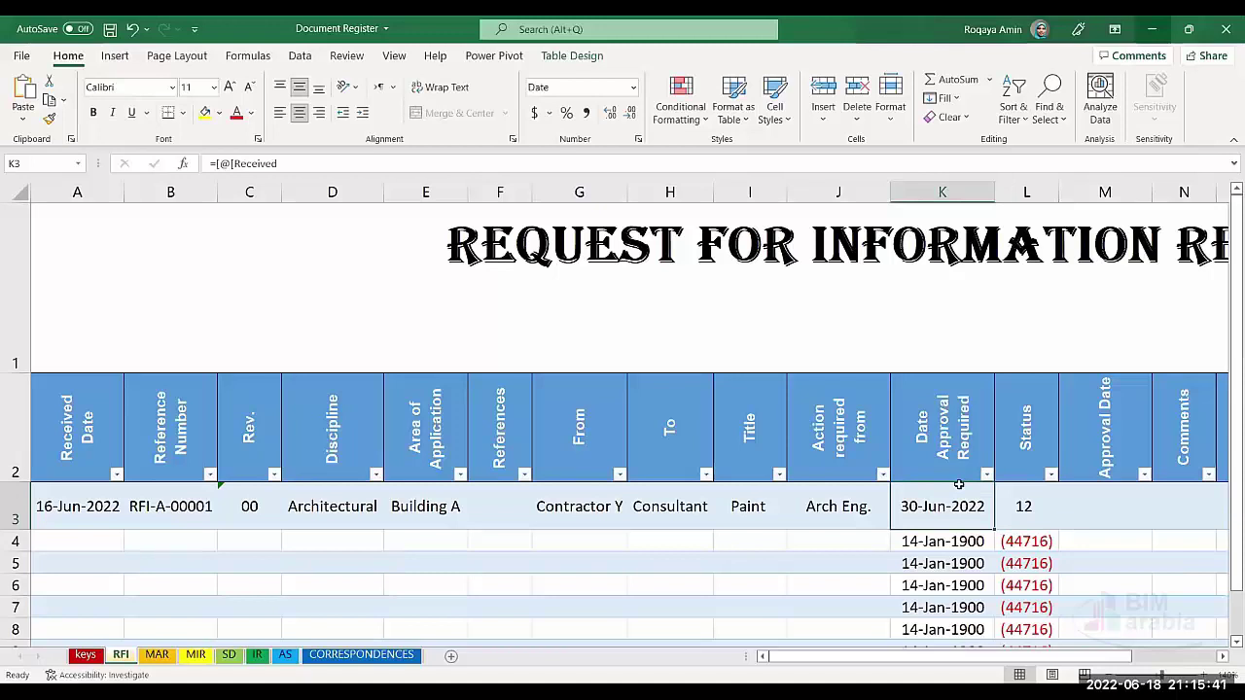
{"action": "left_click", "coordinate": [1021, 506]}
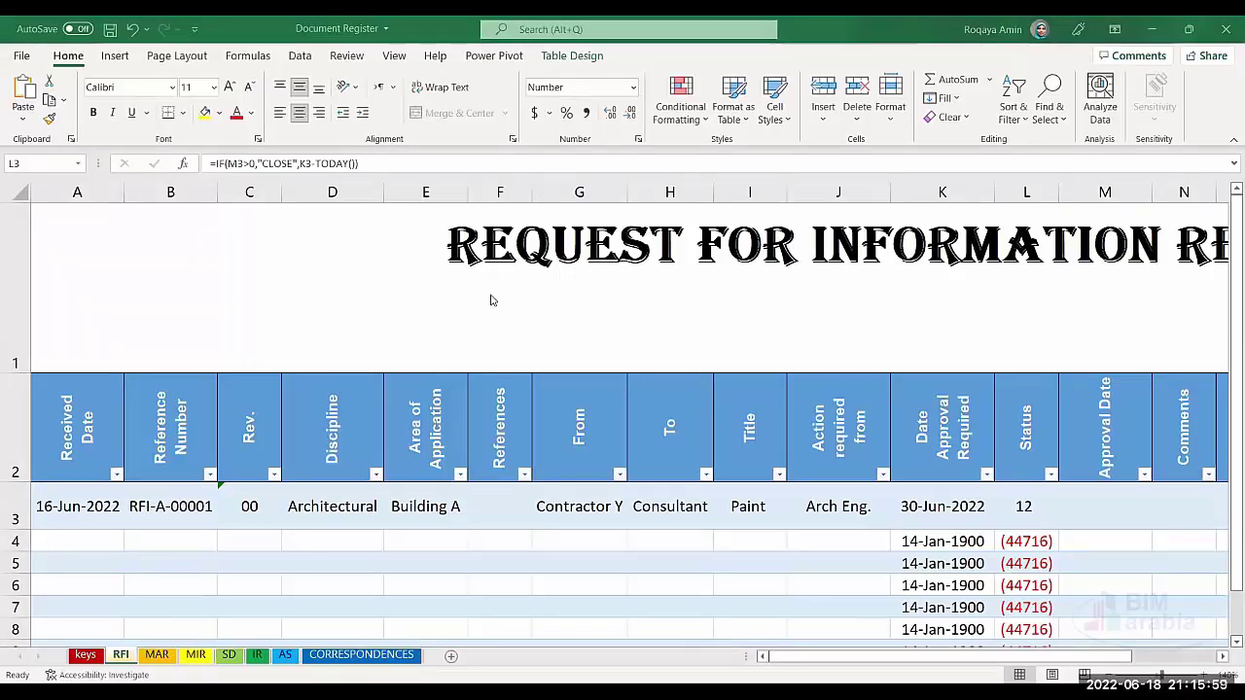
{"action": "left_click", "coordinate": [833, 566]}
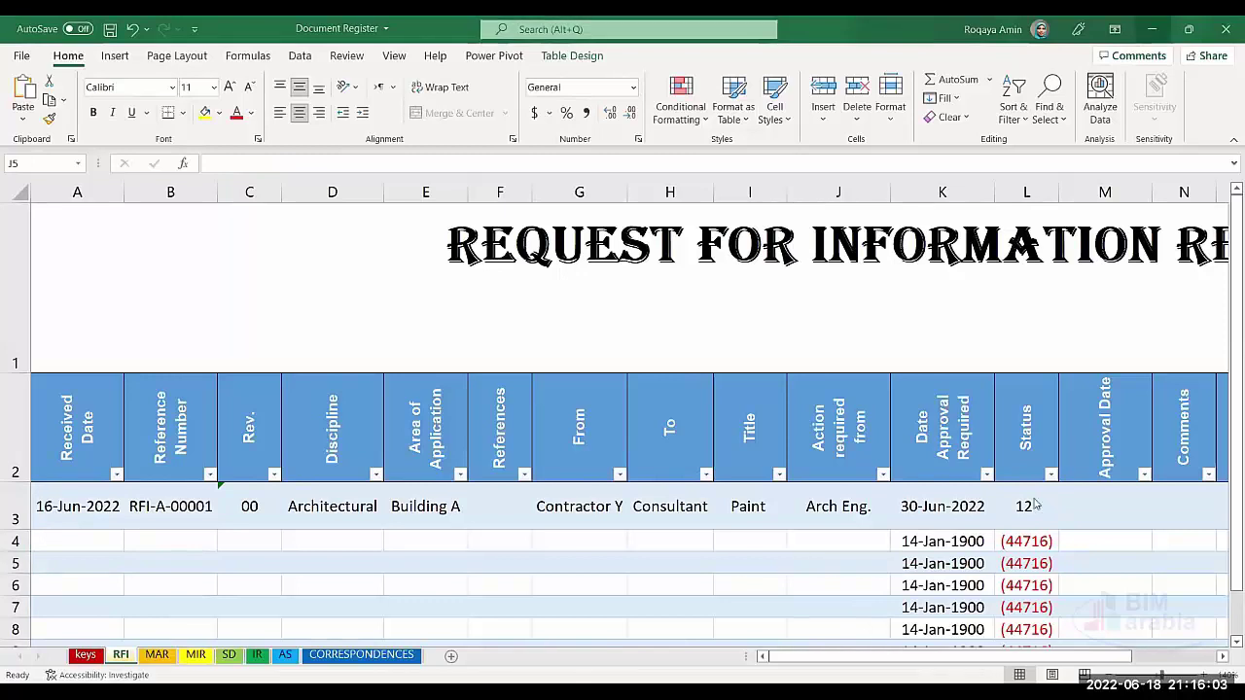
{"action": "left_click", "coordinate": [1026, 507]}
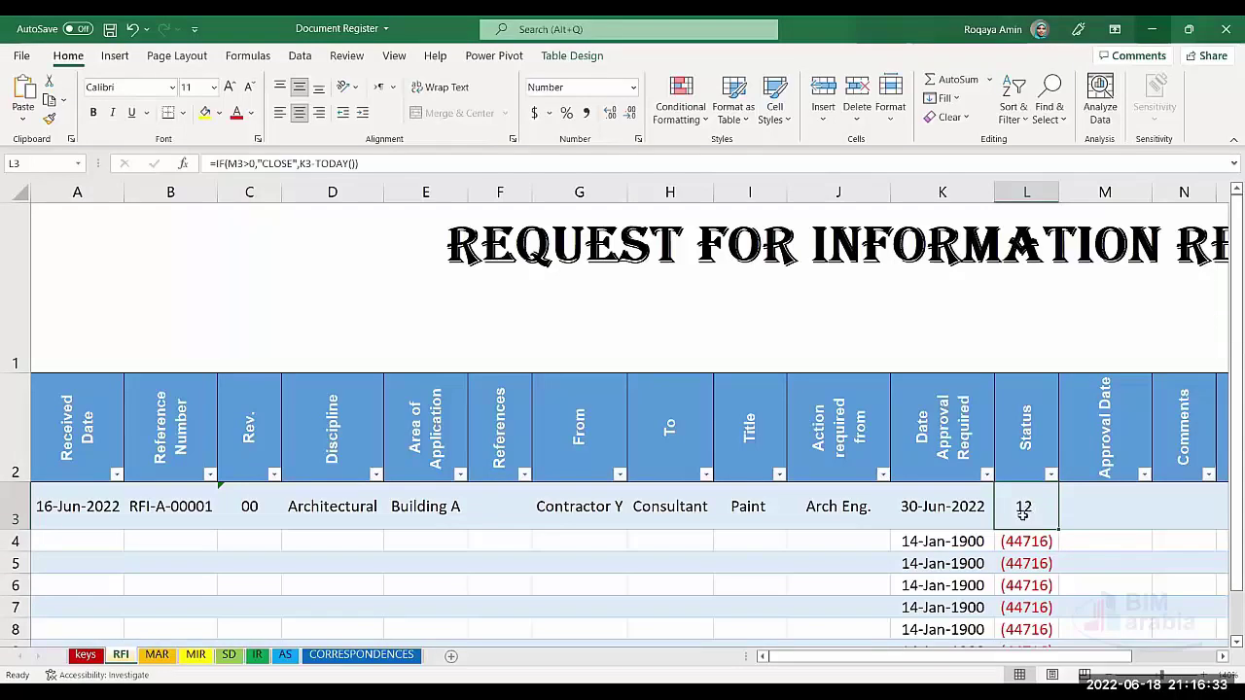
{"action": "left_click", "coordinate": [1120, 510]}
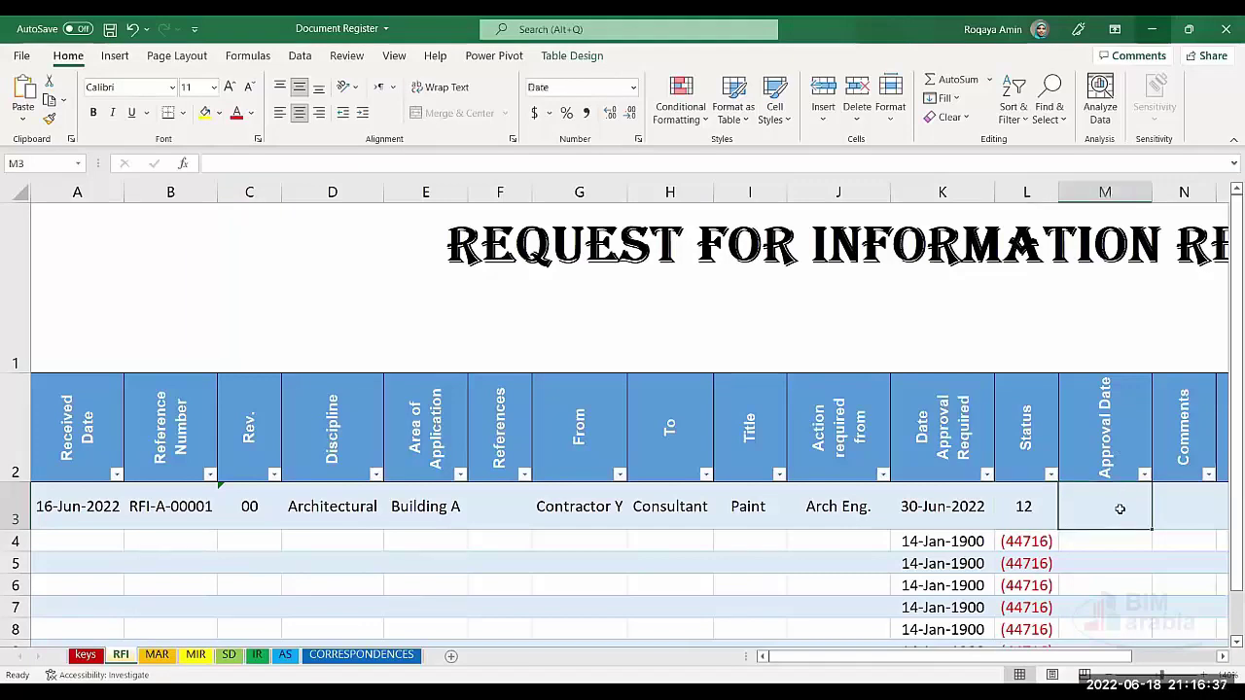
{"action": "left_click", "coordinate": [1029, 506]}
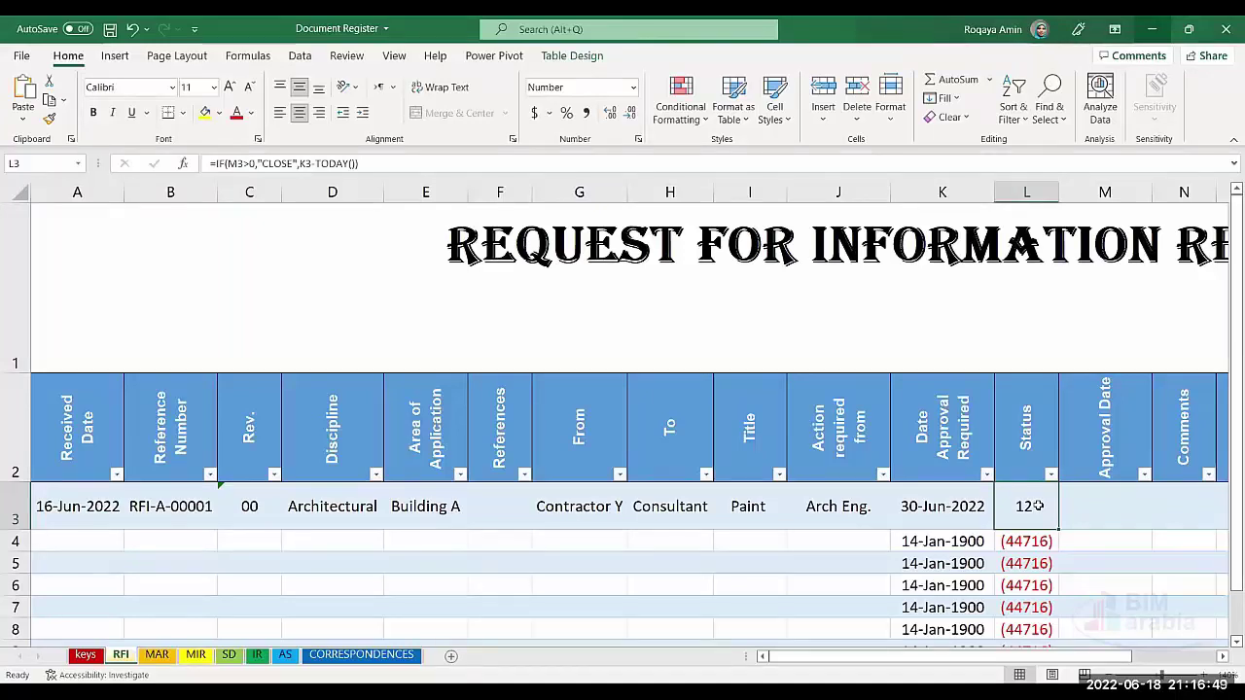
{"action": "left_click", "coordinate": [1091, 507]}
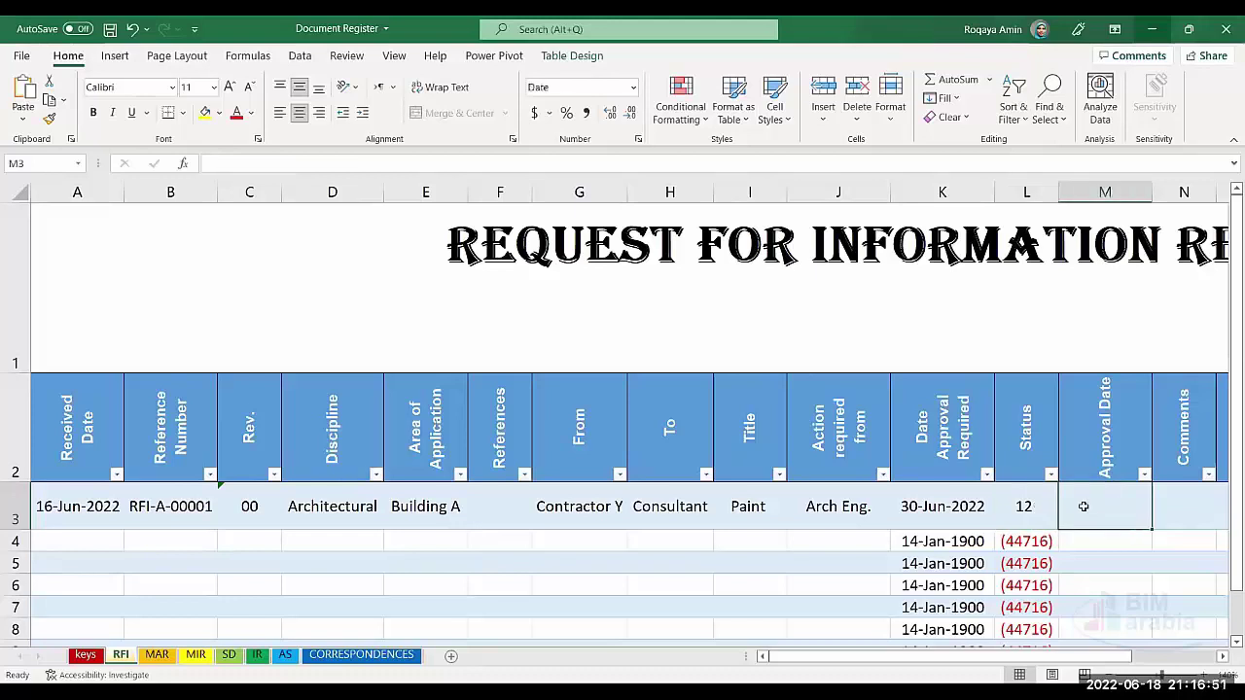
{"action": "left_click", "coordinate": [1044, 516]}
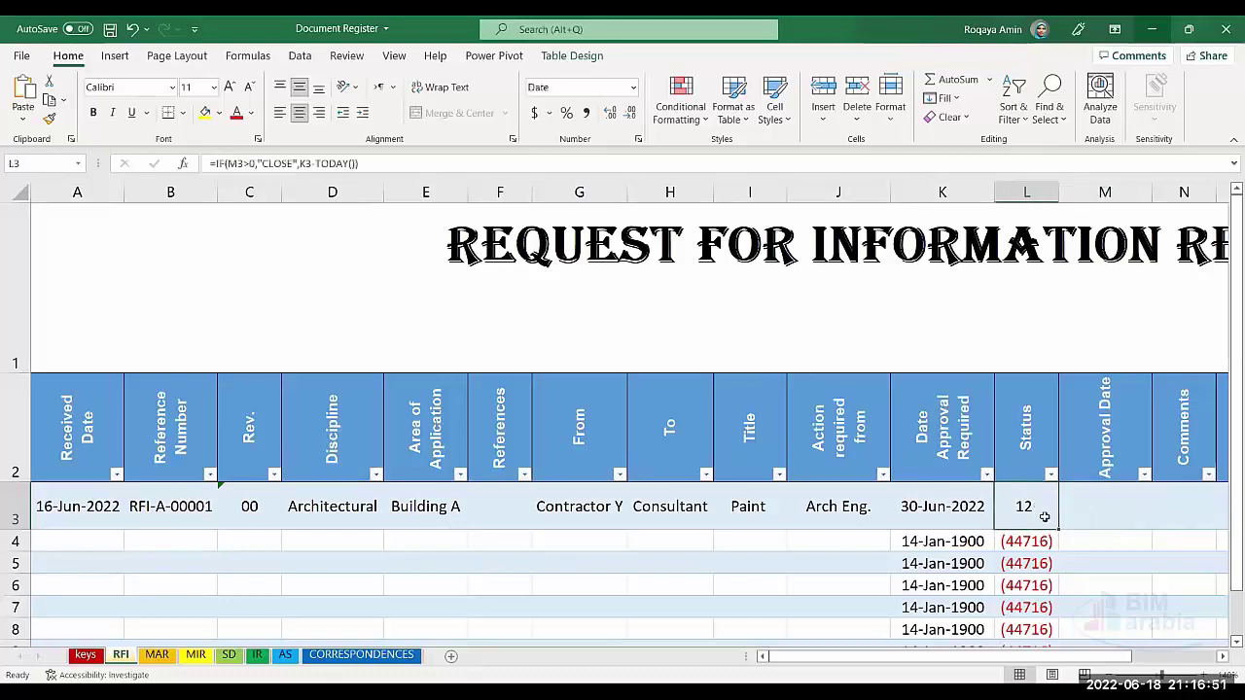
{"action": "left_click", "coordinate": [956, 513]}
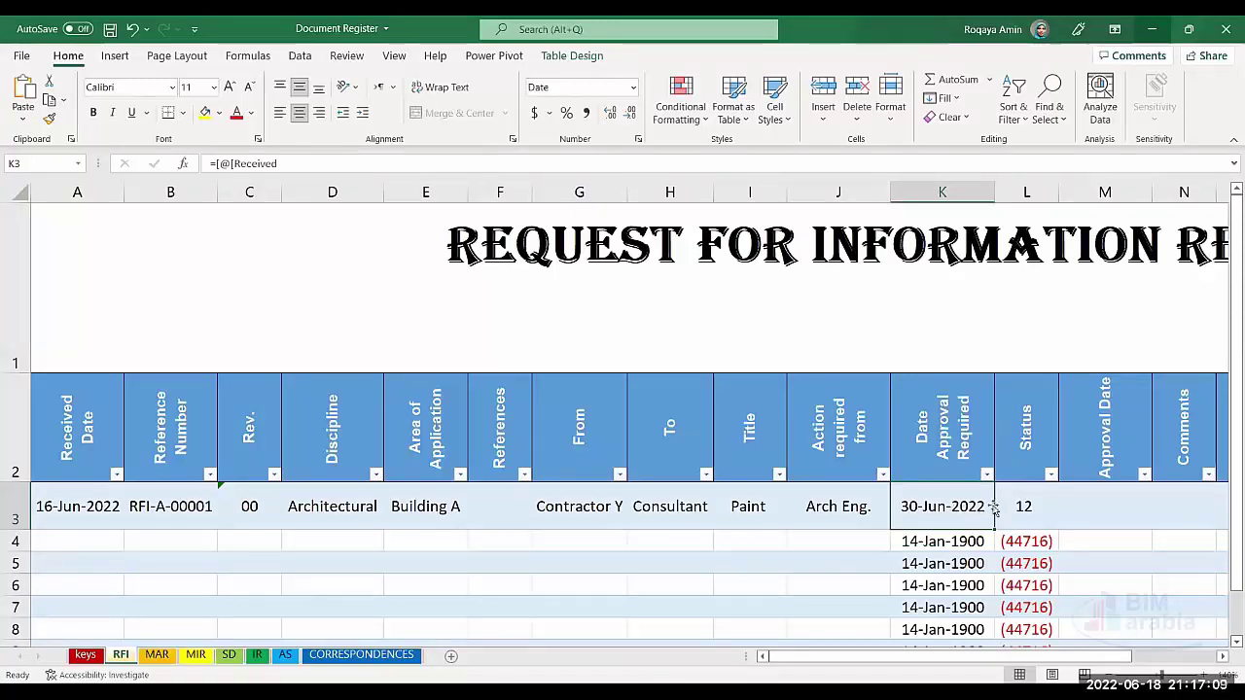
{"action": "left_click", "coordinate": [1023, 504]}
{"action": "key", "text": "Left"}
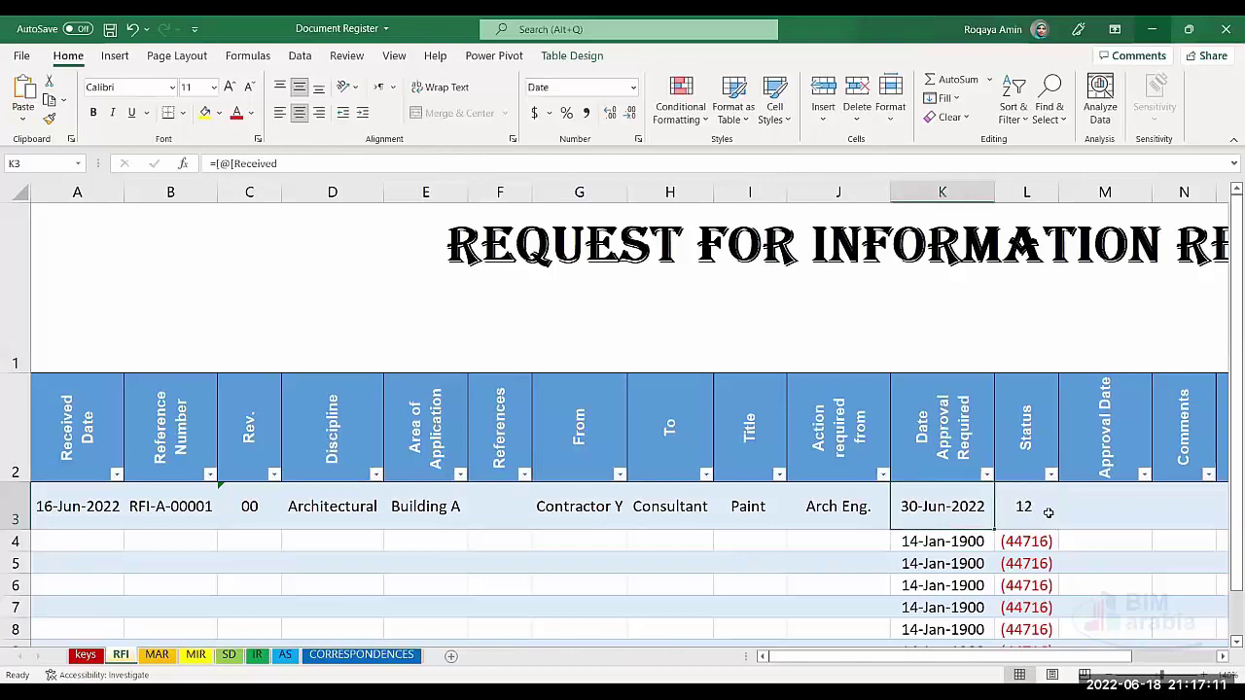
{"action": "left_click", "coordinate": [1004, 507]}
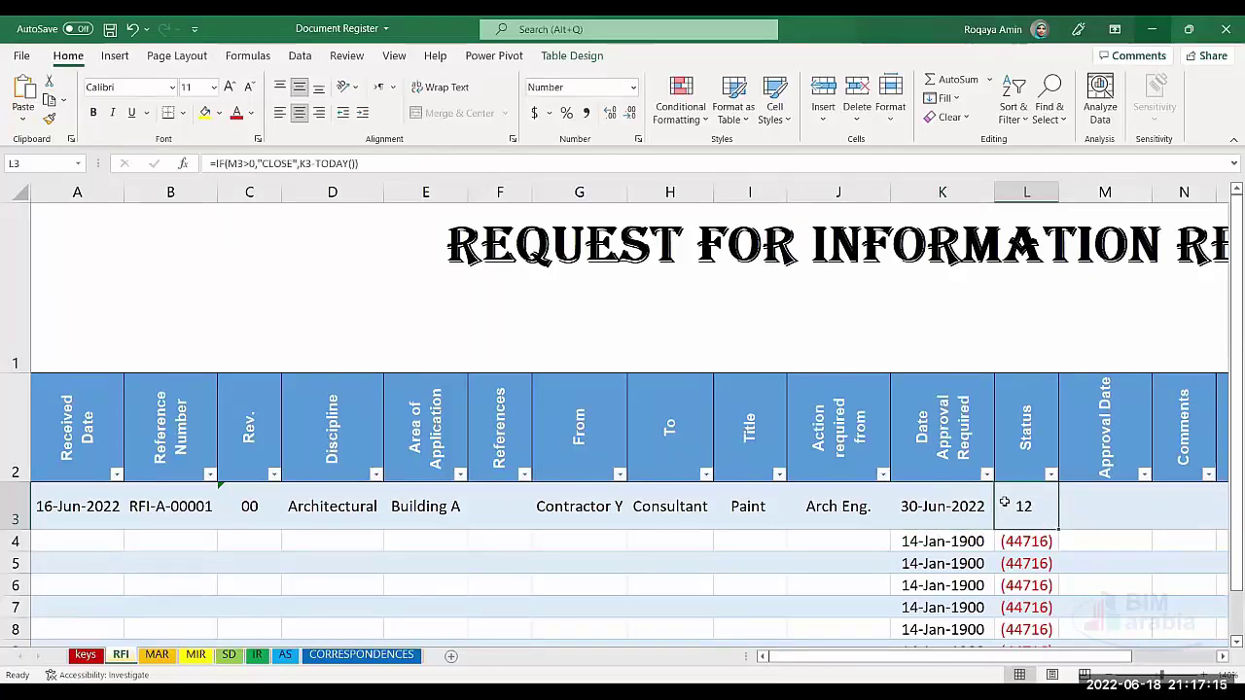
{"action": "left_click", "coordinate": [64, 519]}
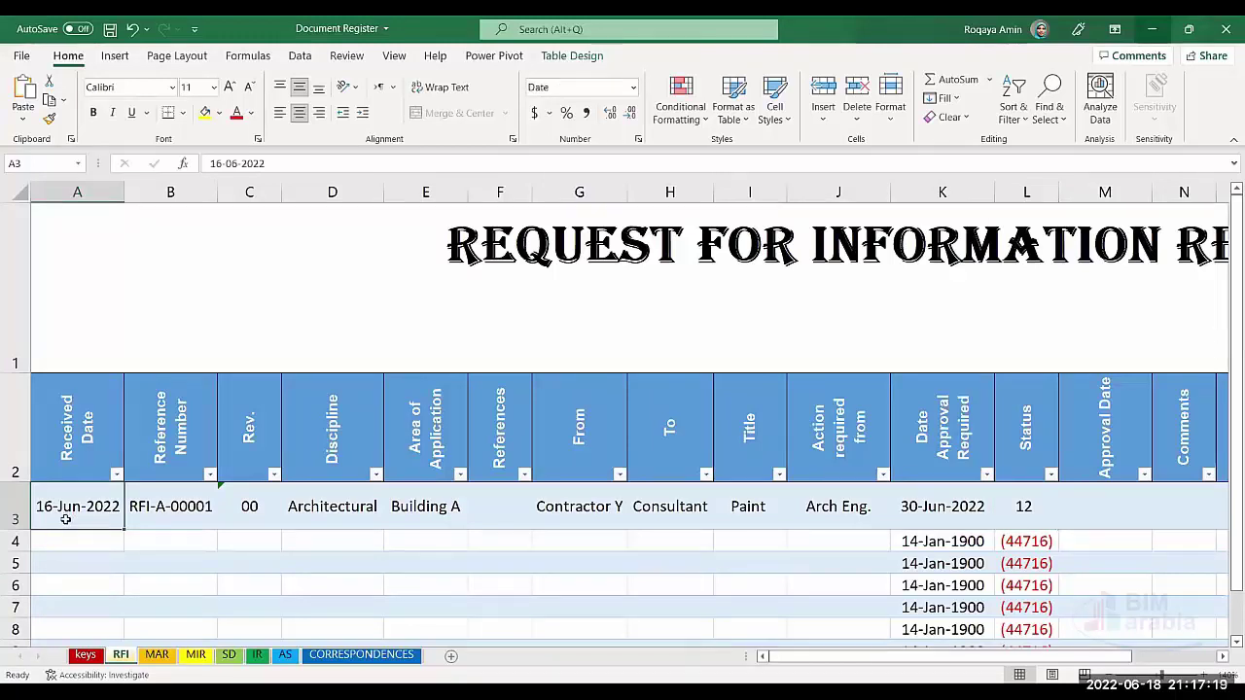
Step: Enter 1/6 in A3, making the received date 1-Jun-2022
{"action": "type", "text": "1"}
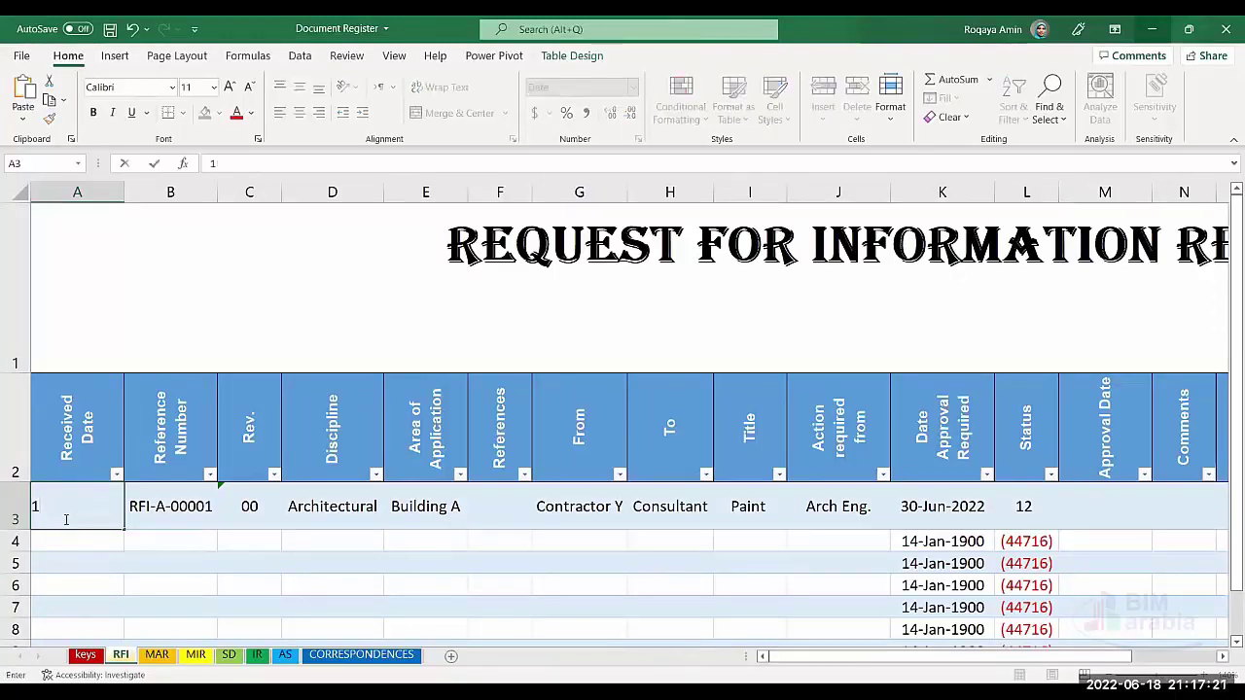
{"action": "type", "text": "/6"}
{"action": "key", "text": "Return"}
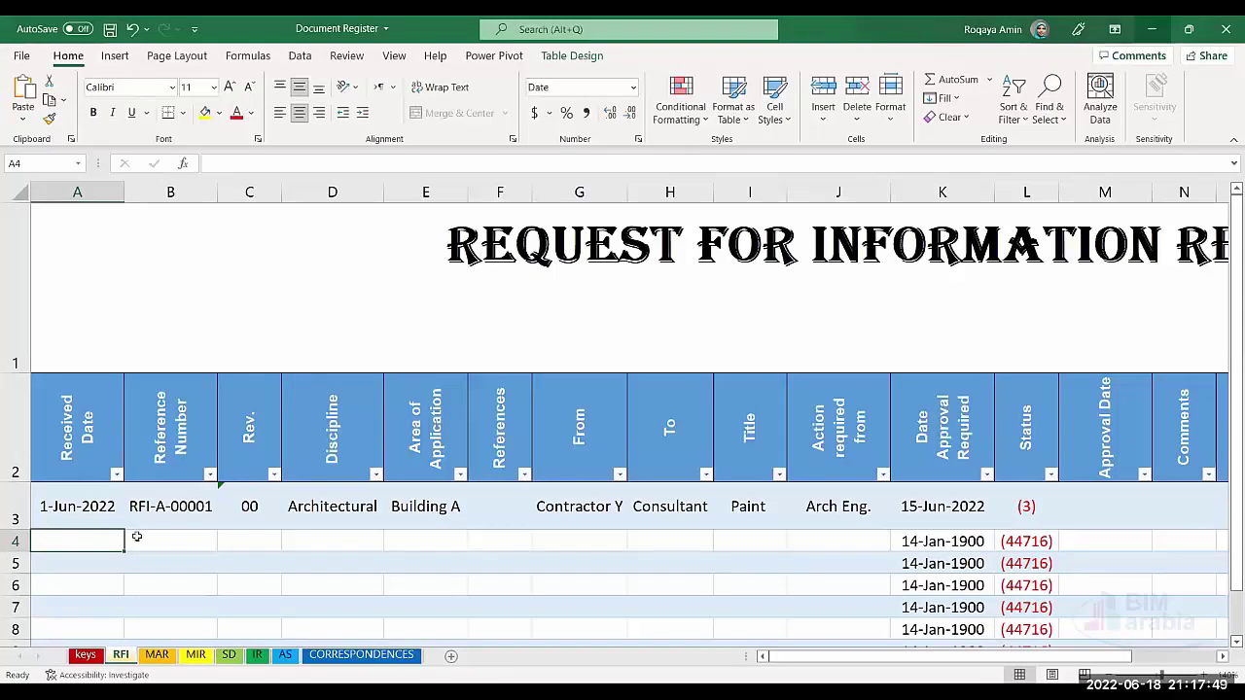
Step: Enter 18-Jun-2022 as the first RFI's Approval Date in M3, so its Status reads CLOSE
{"action": "left_click", "coordinate": [1093, 507]}
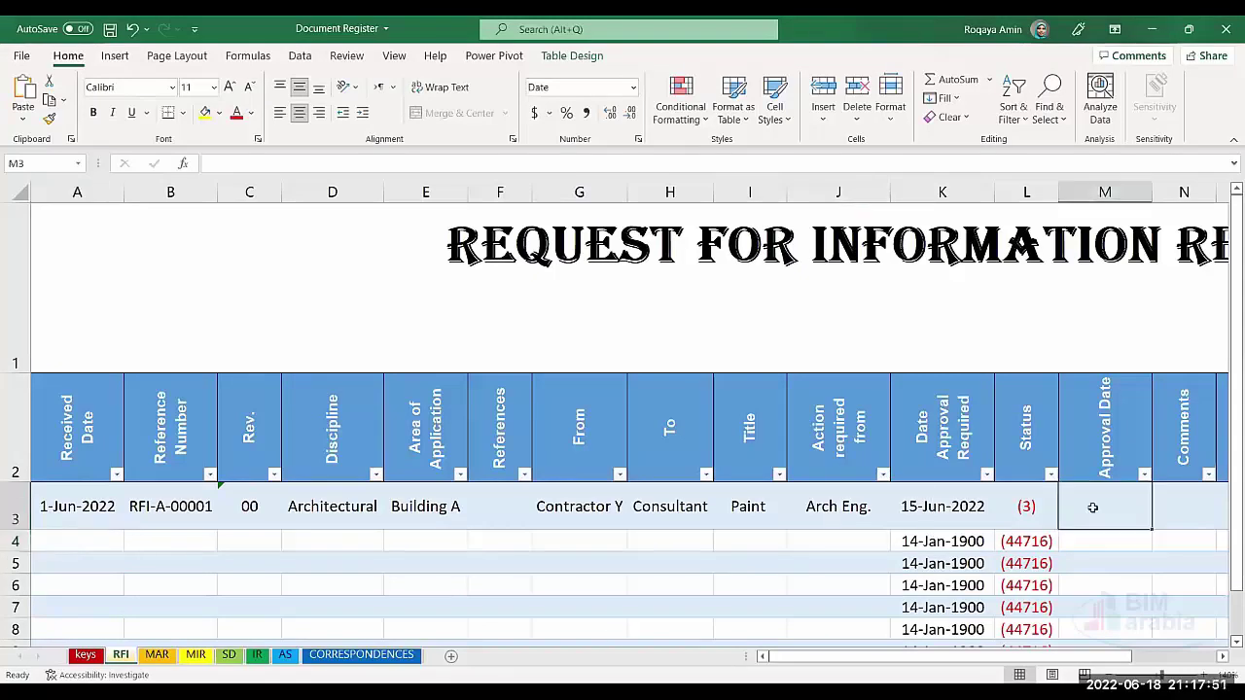
{"action": "type", "text": "1"}
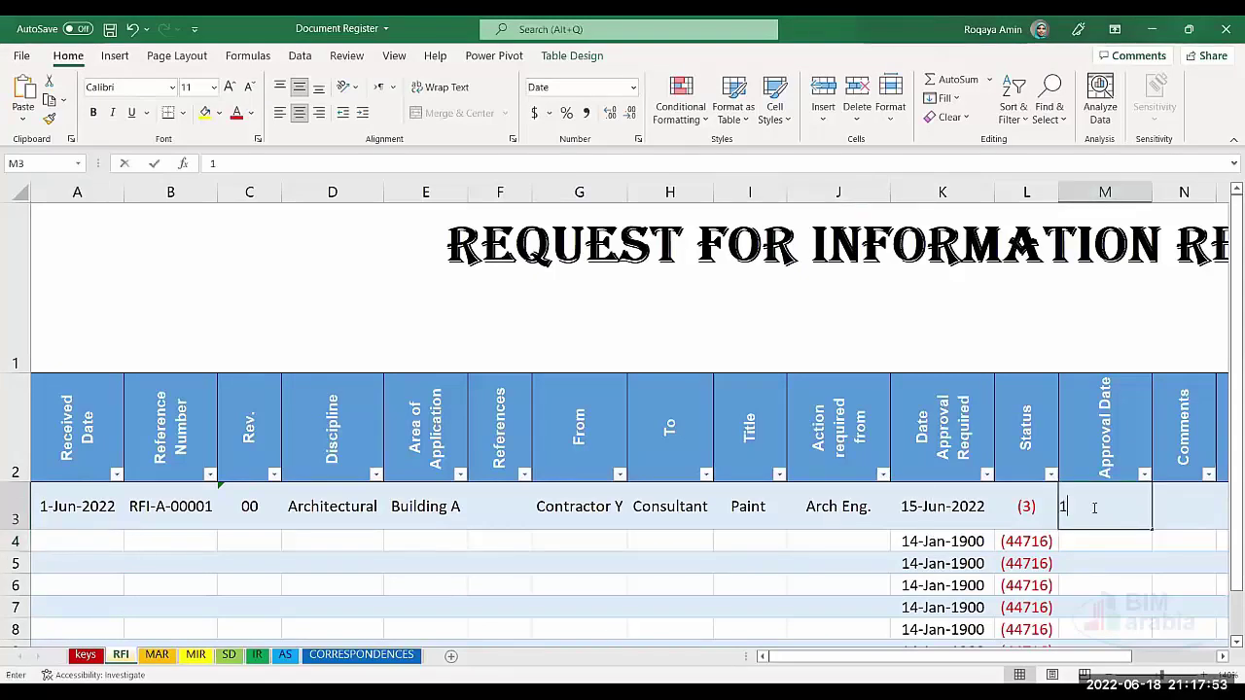
{"action": "type", "text": "8-6"}
{"action": "key", "text": "Return"}
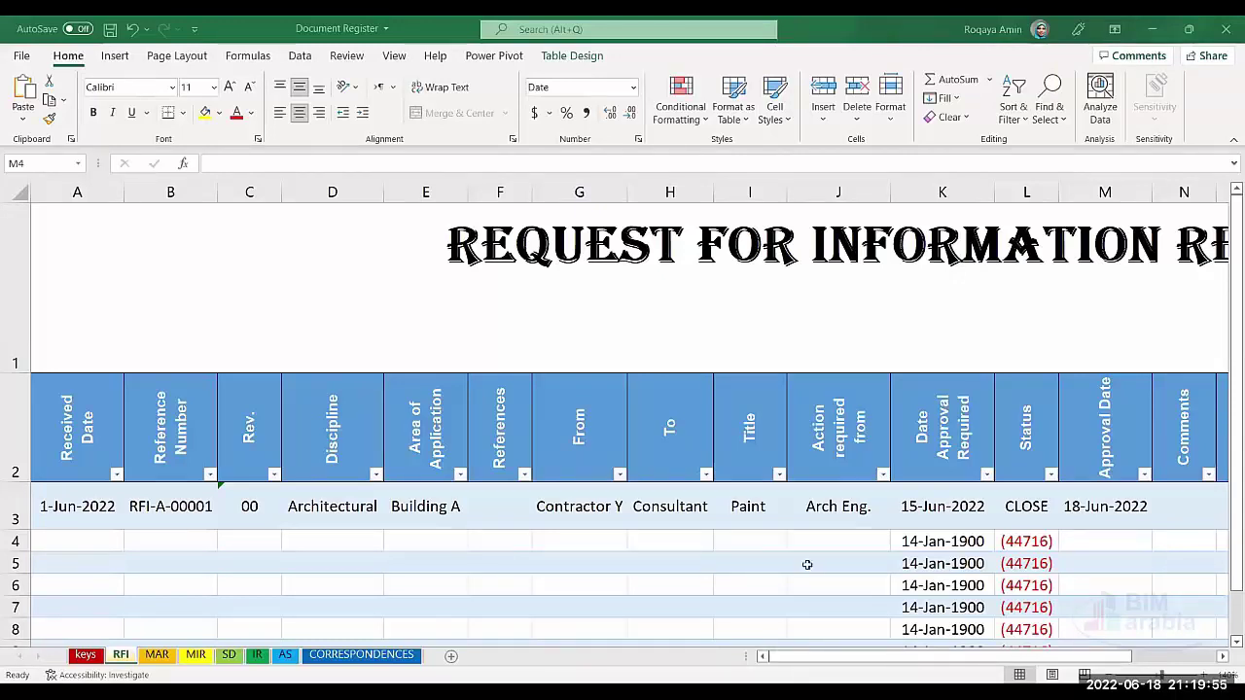
{"action": "key", "text": "alt+Tab"}
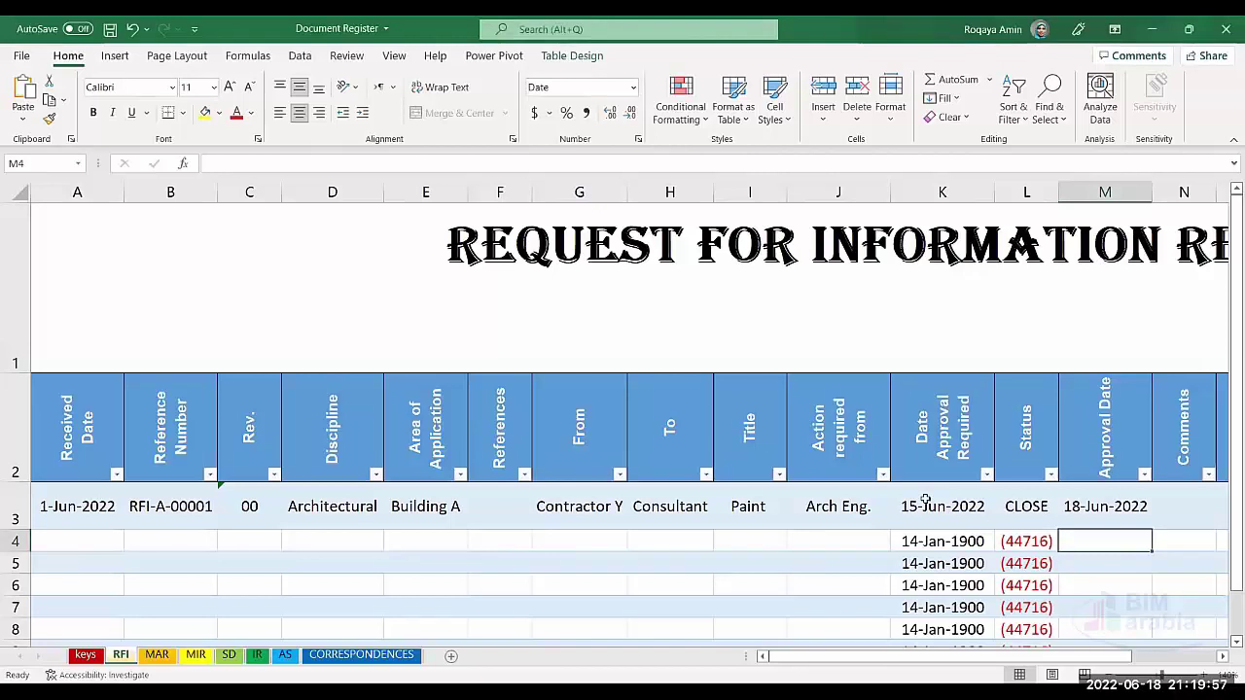
{"action": "key", "text": "alt+Tab"}
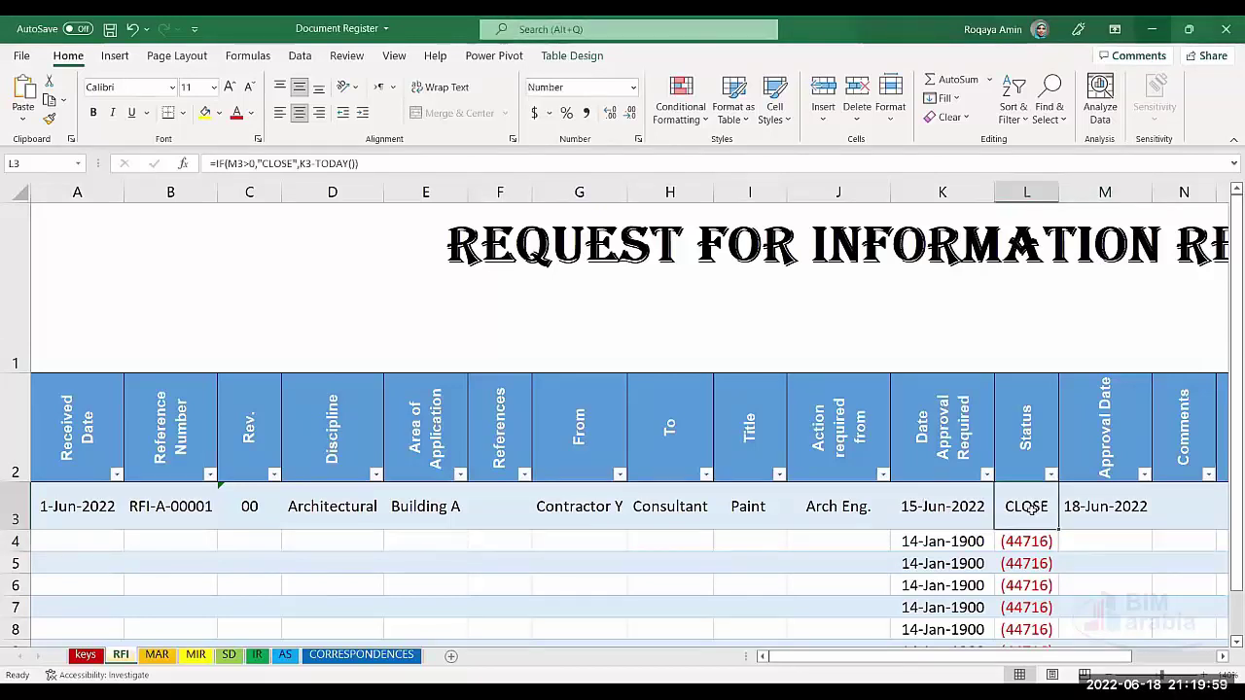
{"action": "left_click", "coordinate": [1101, 509]}
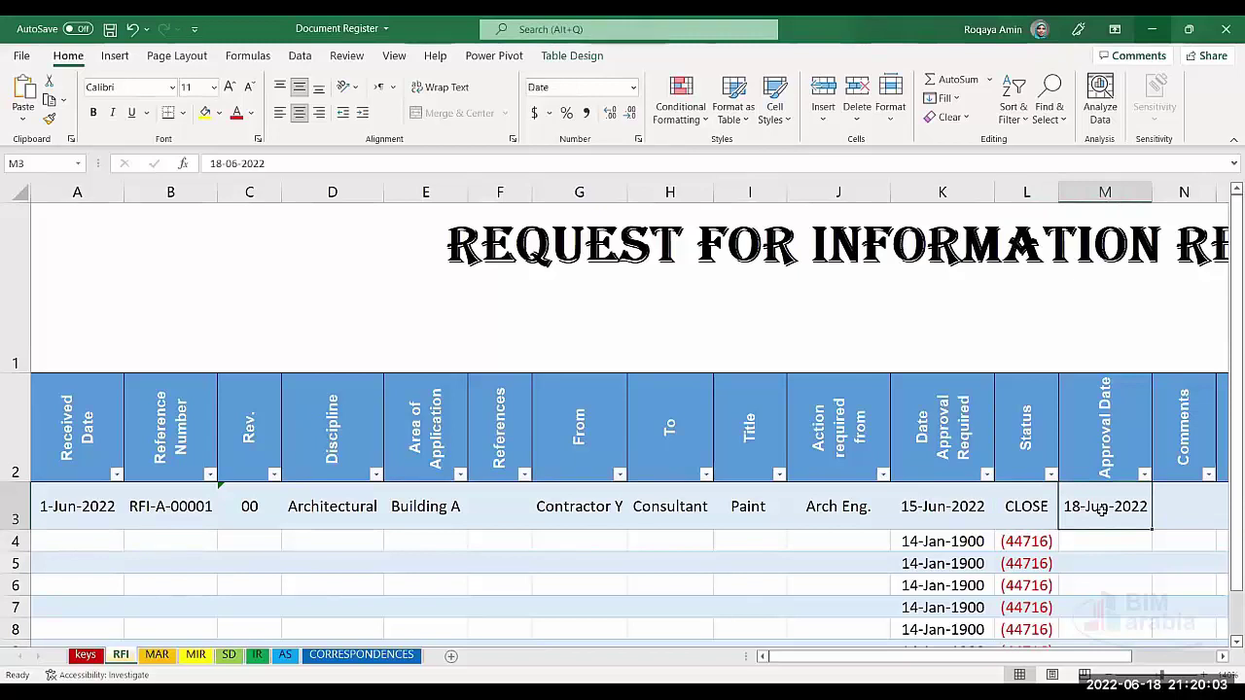
{"action": "left_click", "coordinate": [1195, 519]}
{"action": "key", "text": "Right"}
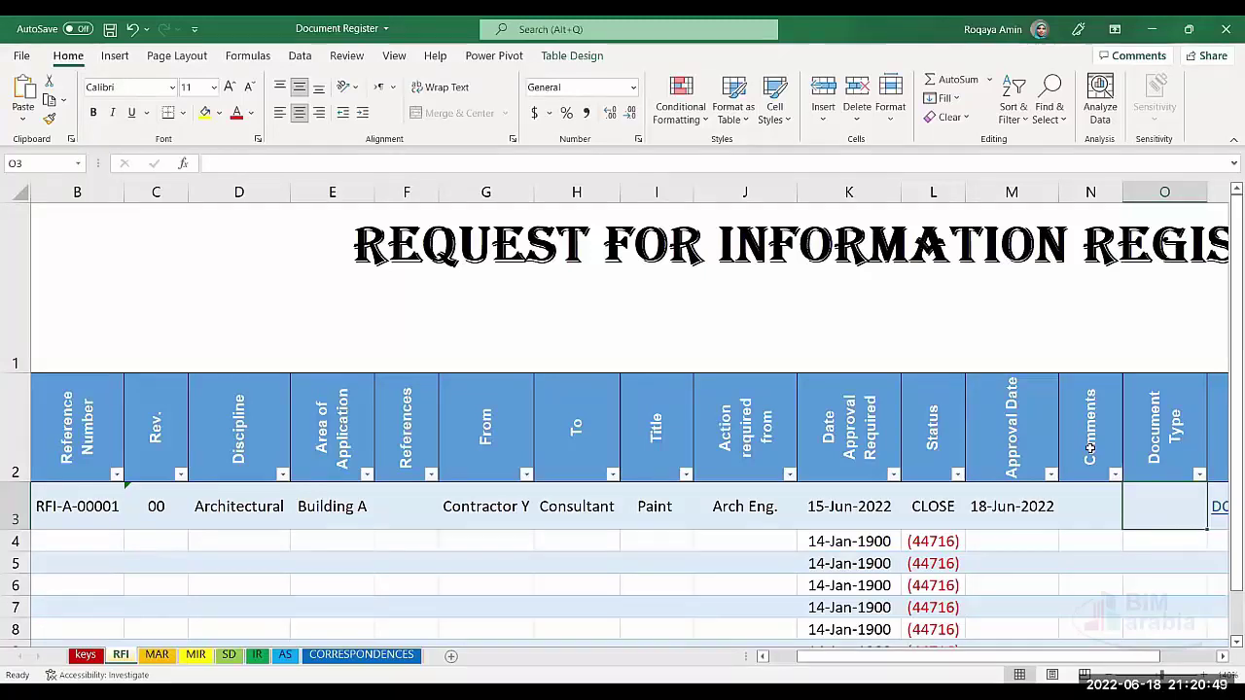
{"action": "left_click", "coordinate": [1224, 657]}
{"action": "left_click", "coordinate": [1224, 657]}
{"action": "left_click", "coordinate": [1223, 657]}
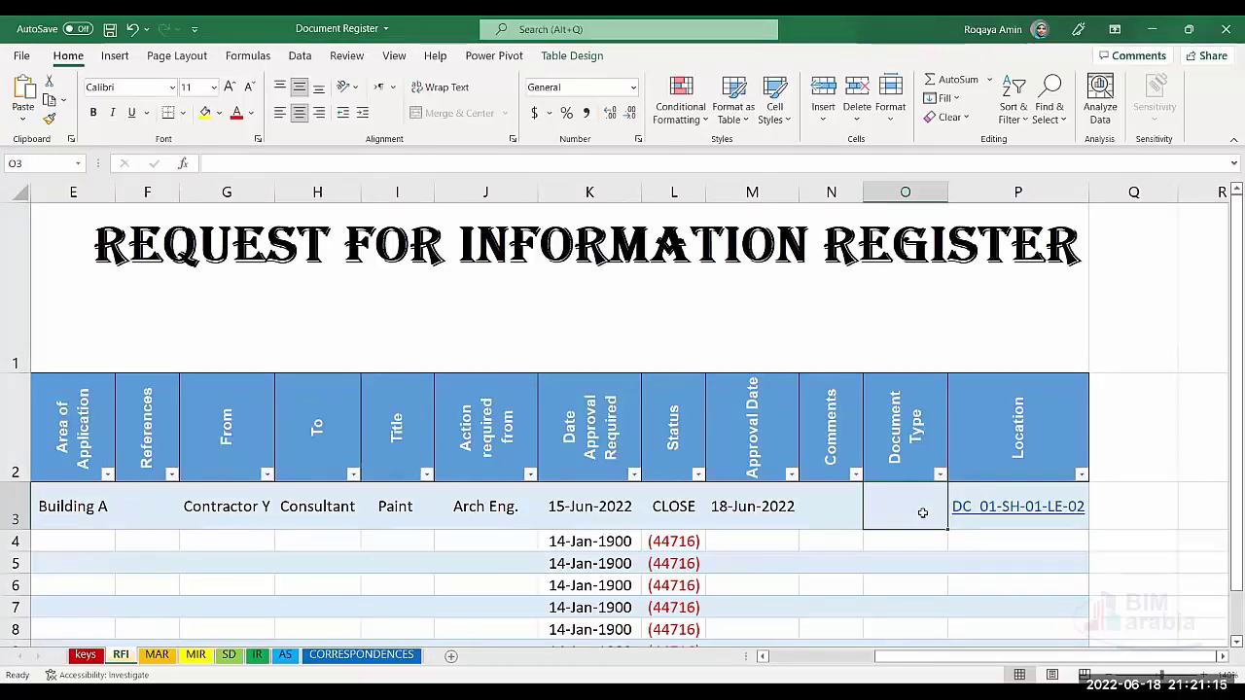
{"action": "left_click", "coordinate": [1020, 507]}
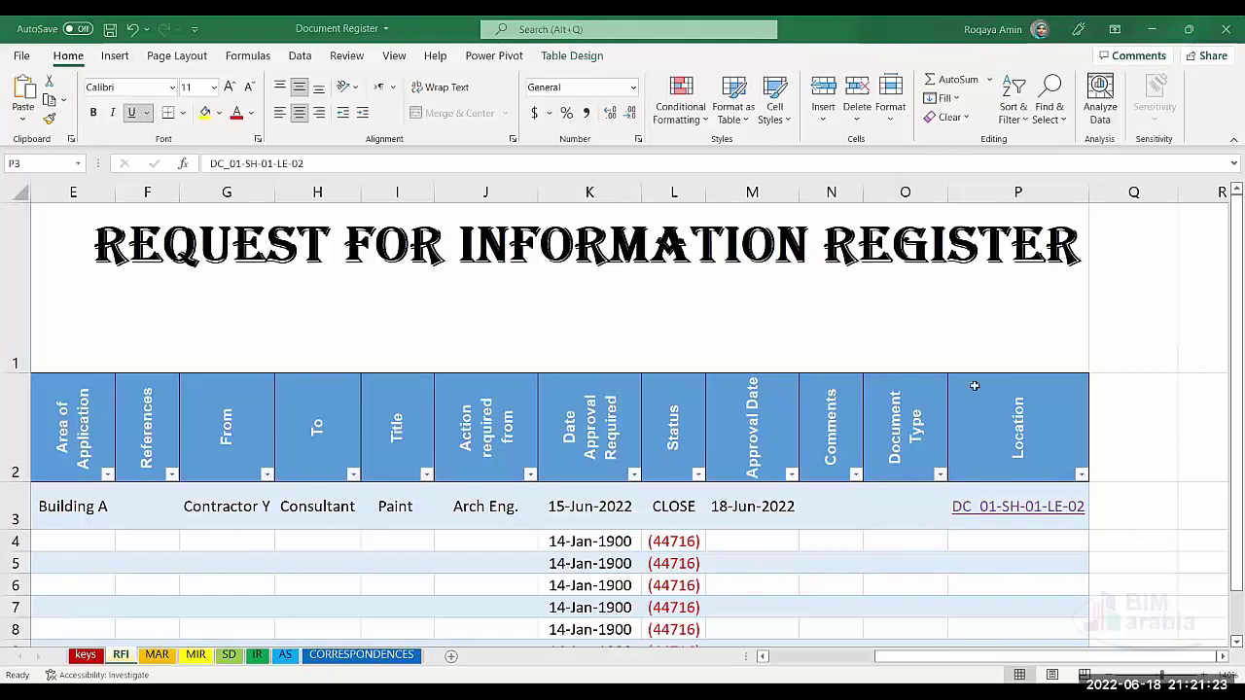
{"action": "left_click", "coordinate": [1103, 522]}
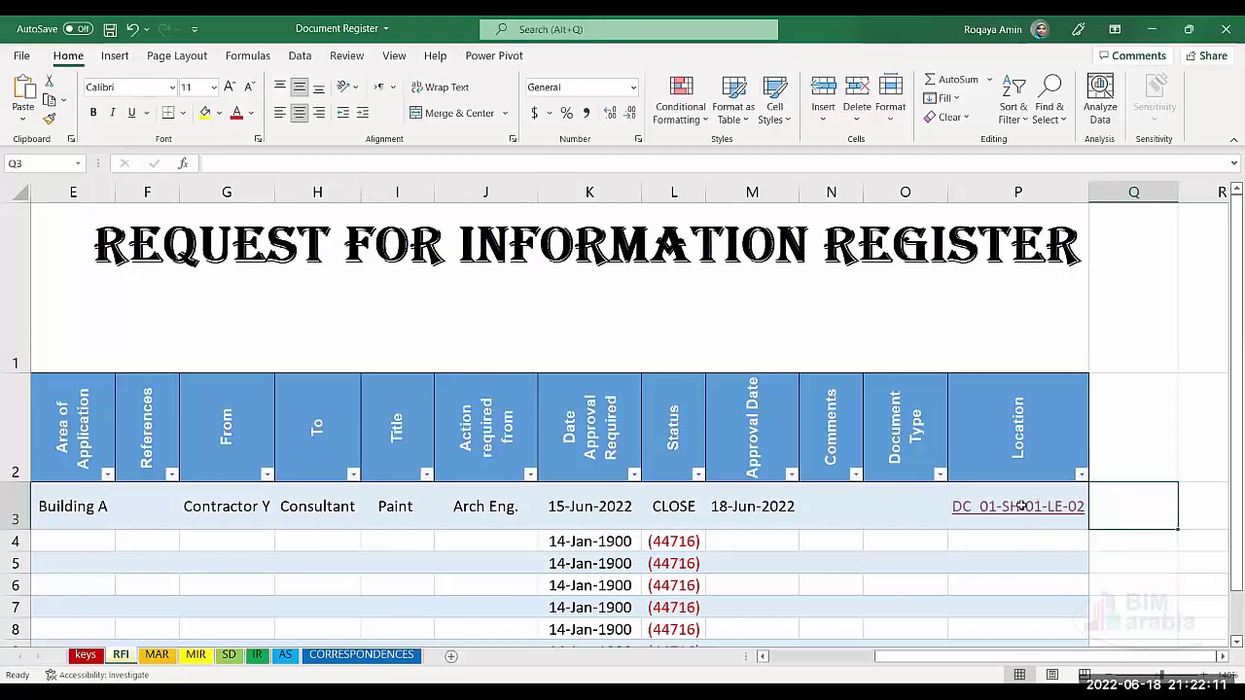
{"action": "left_click", "coordinate": [85, 655]}
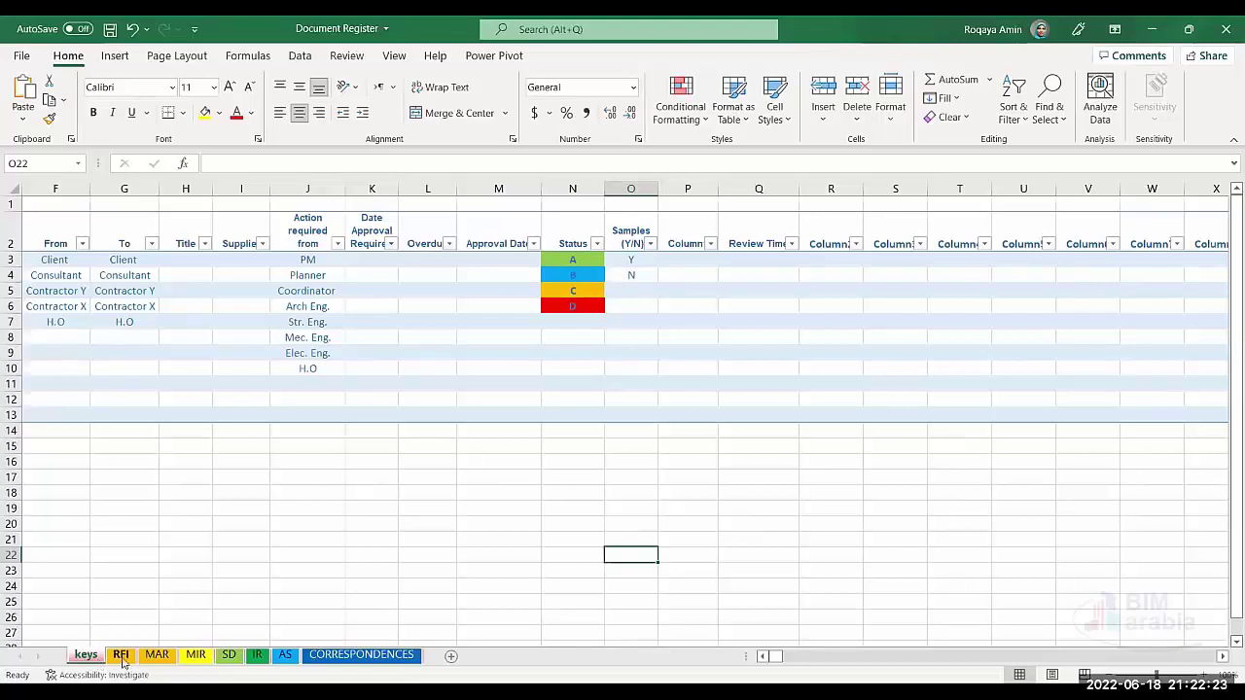
{"action": "left_click", "coordinate": [122, 659]}
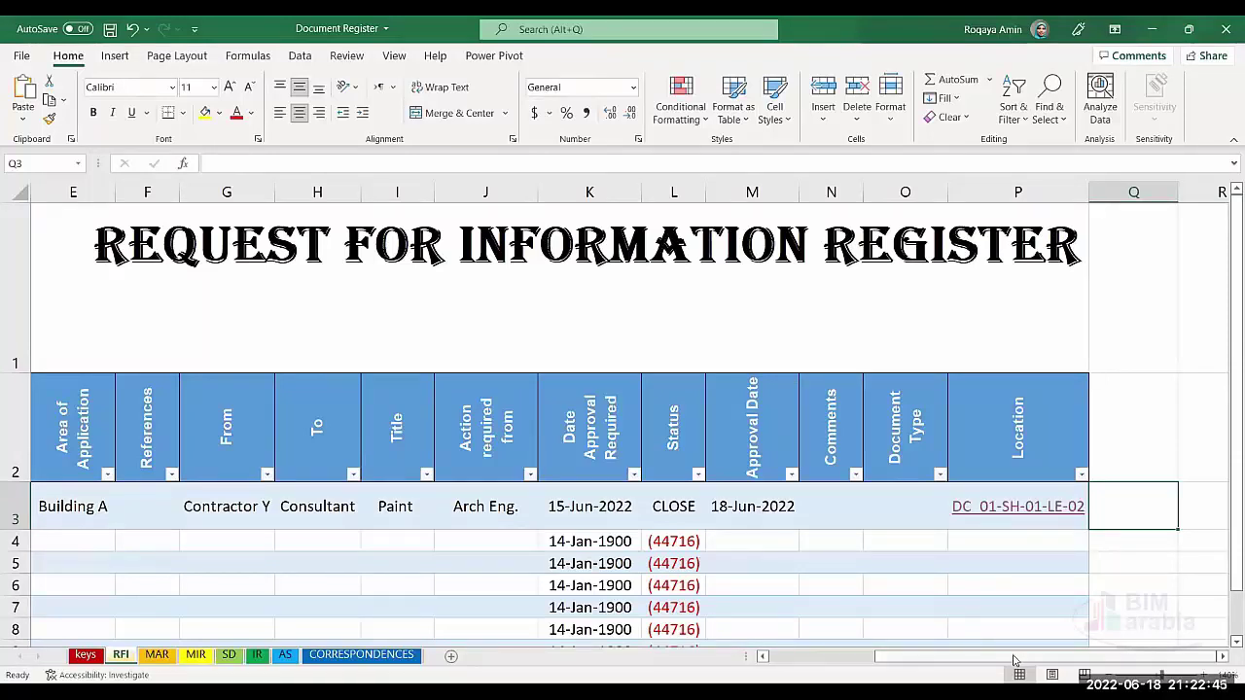
Step: Fill B4:B7 with RFI-A-00002 to RFI-A-00005 and C4:C7 with revisions 01 to 04
{"action": "left_click", "coordinate": [831, 659]}
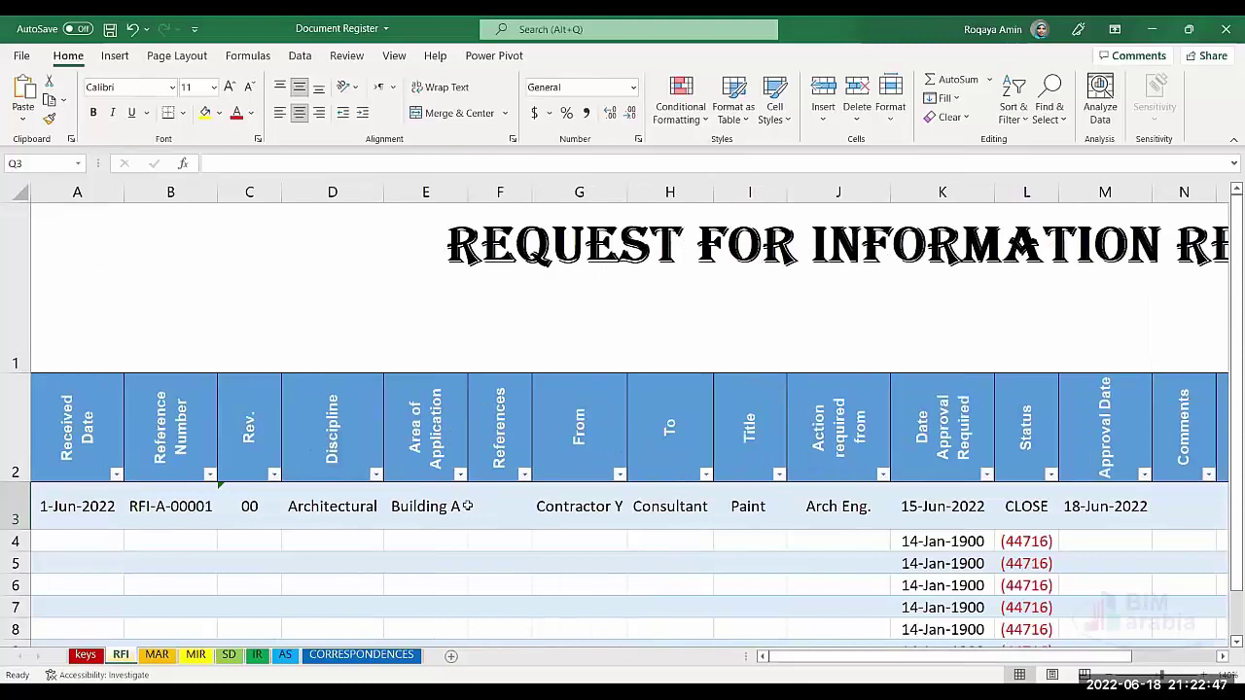
{"action": "left_click", "coordinate": [128, 509]}
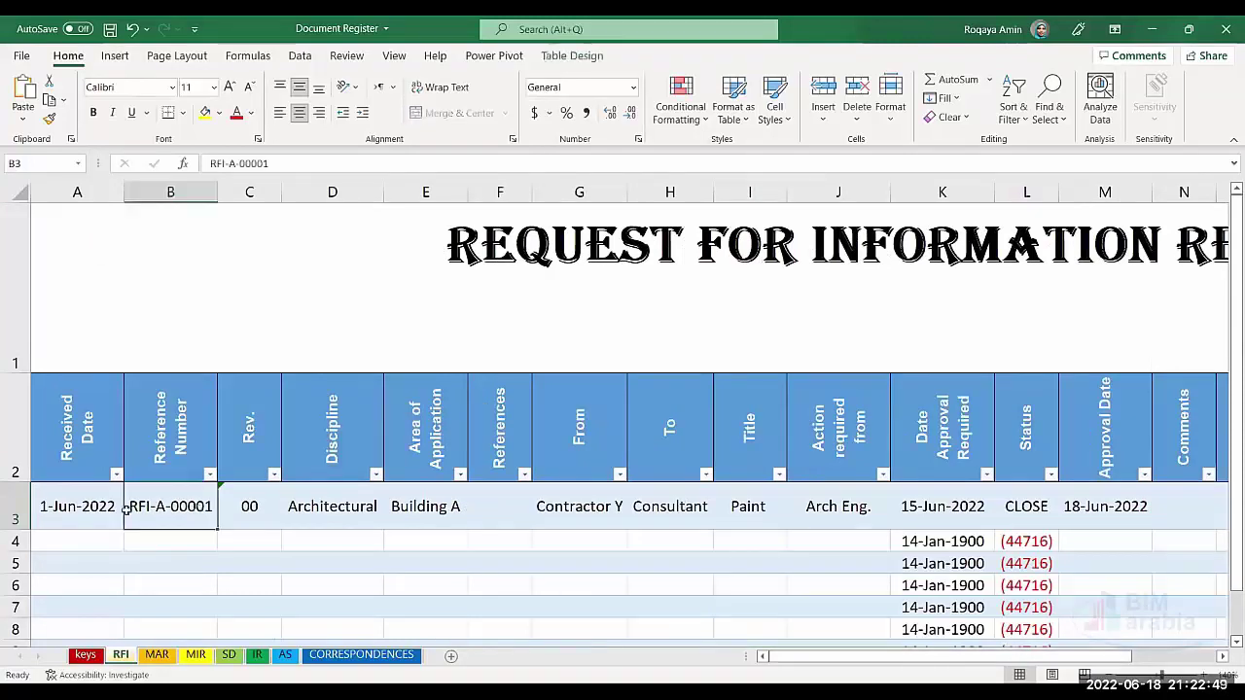
{"action": "key", "text": "Left"}
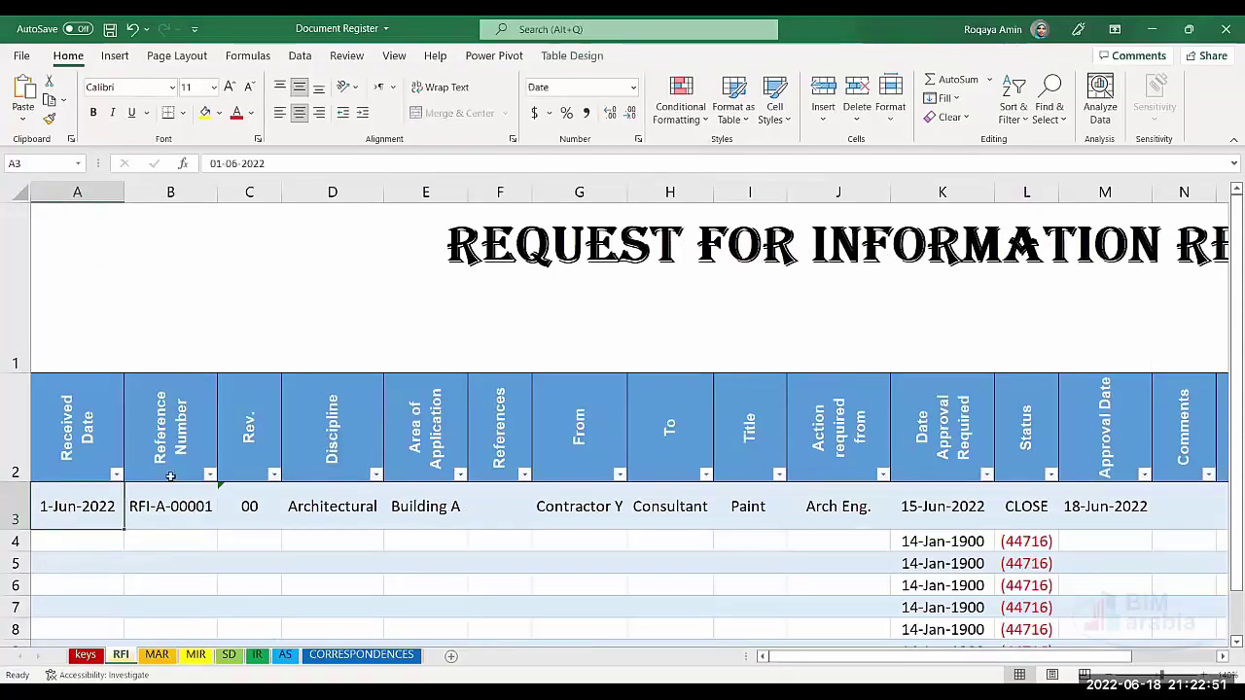
{"action": "left_click", "coordinate": [181, 501]}
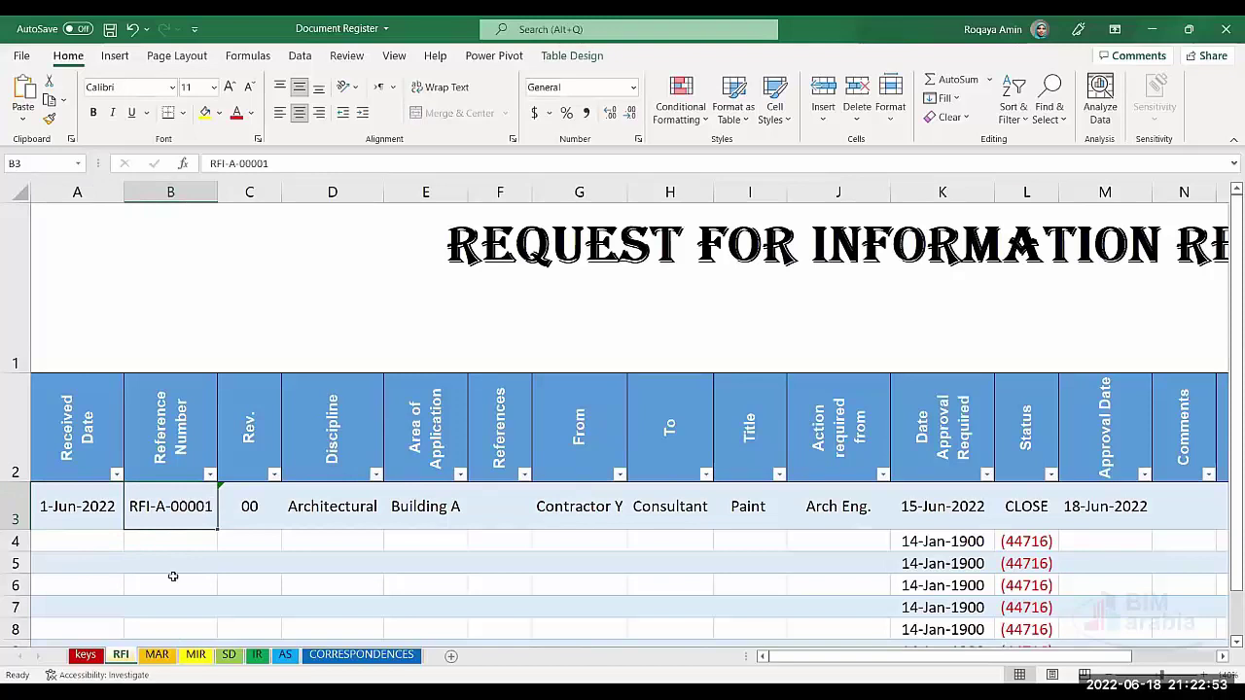
{"action": "mouse_move", "coordinate": [218, 530]}
{"action": "left_mouse_down"}
{"action": "mouse_move", "coordinate": [211, 625]}
{"action": "mouse_move", "coordinate": [211, 612]}
{"action": "left_mouse_up"}
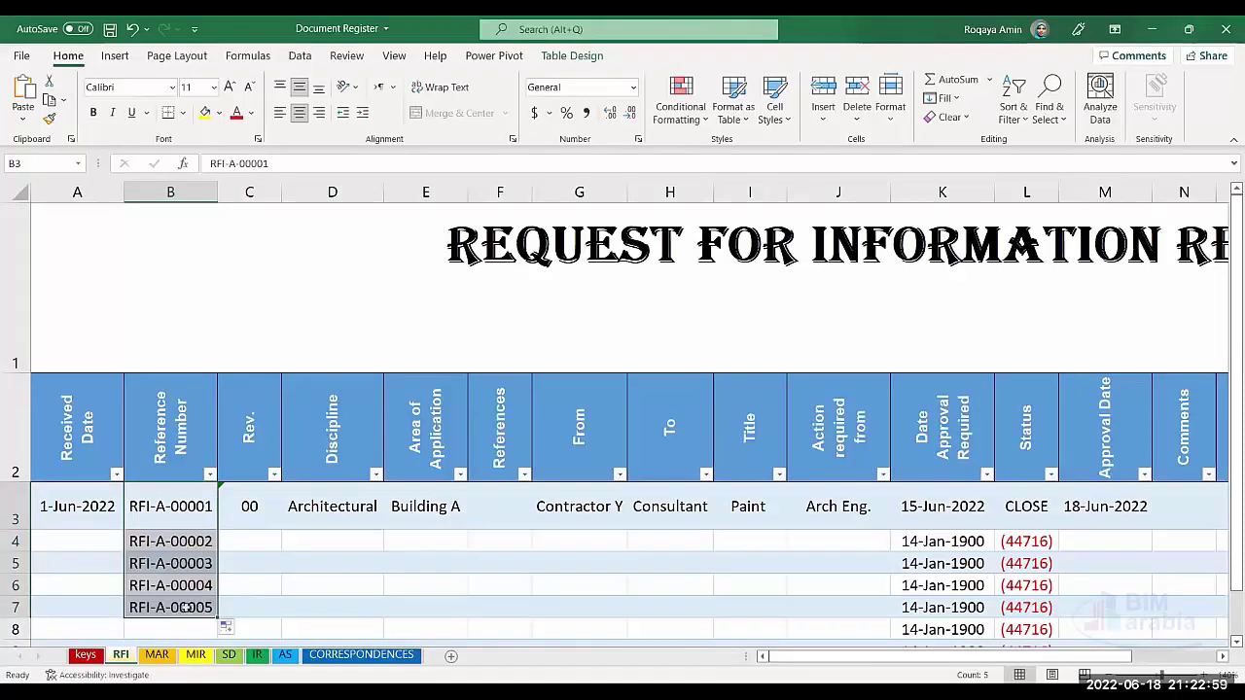
{"action": "left_click", "coordinate": [243, 523]}
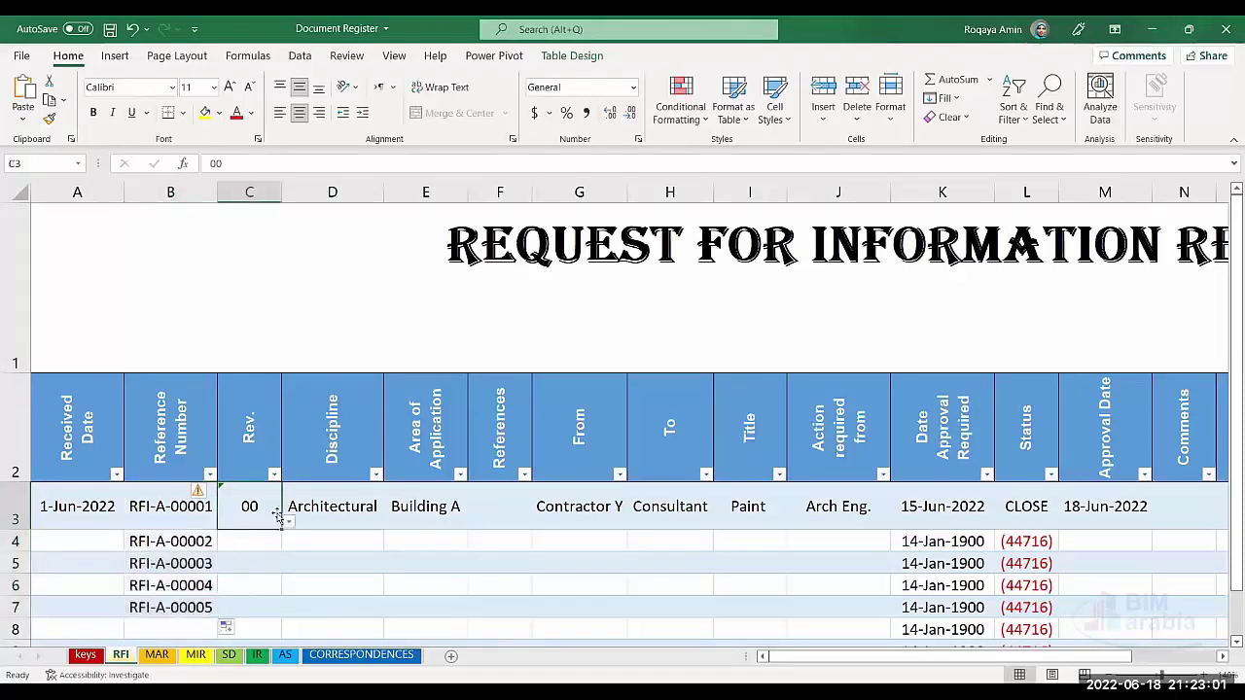
{"action": "left_click_drag", "start_coordinate": [281, 527], "coordinate": [282, 611]}
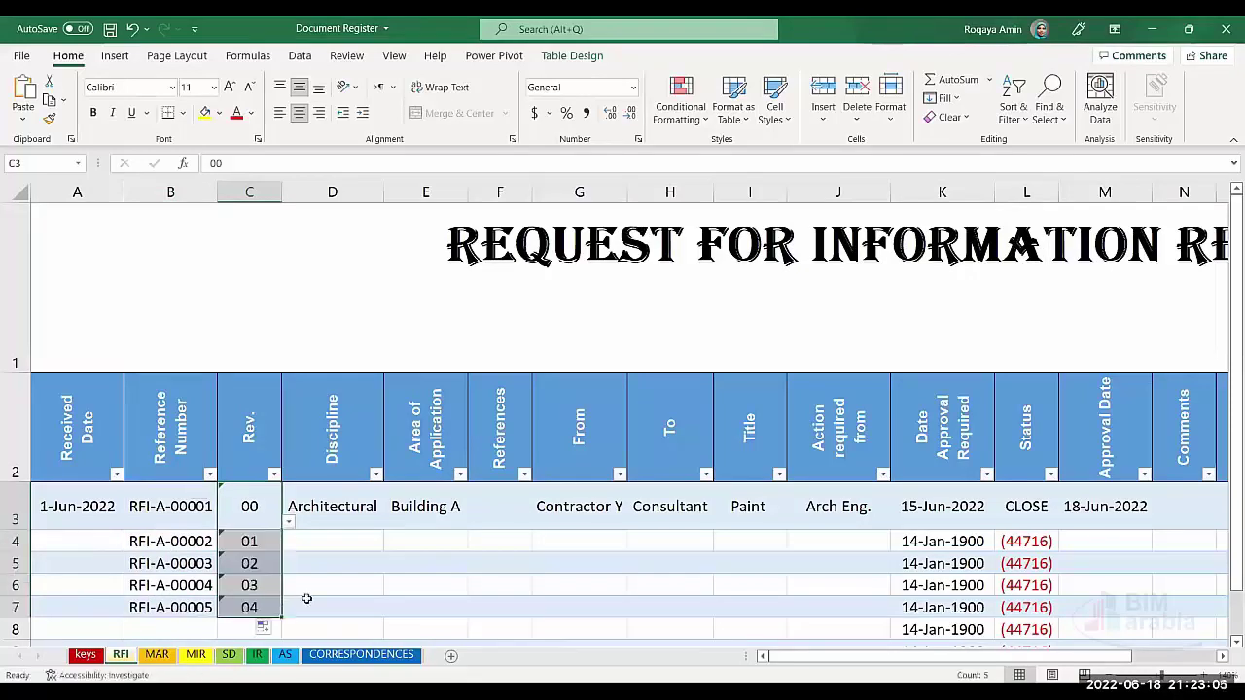
{"action": "left_click", "coordinate": [337, 515]}
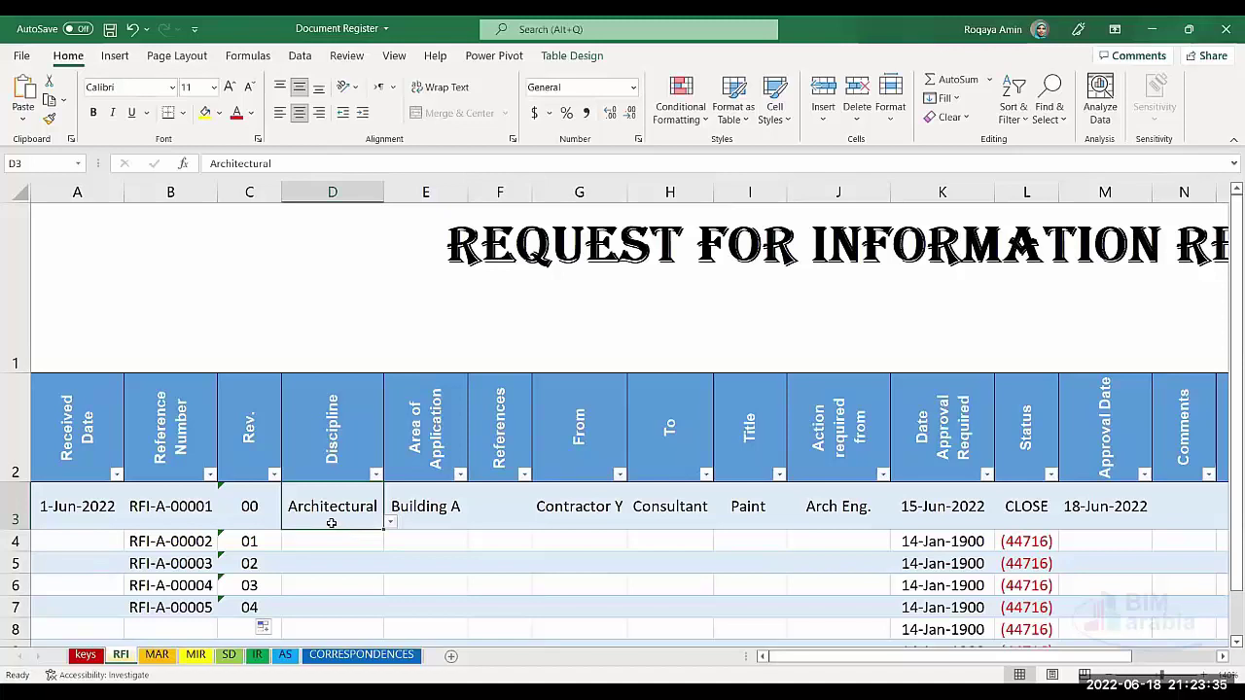
{"action": "left_click", "coordinate": [377, 474]}
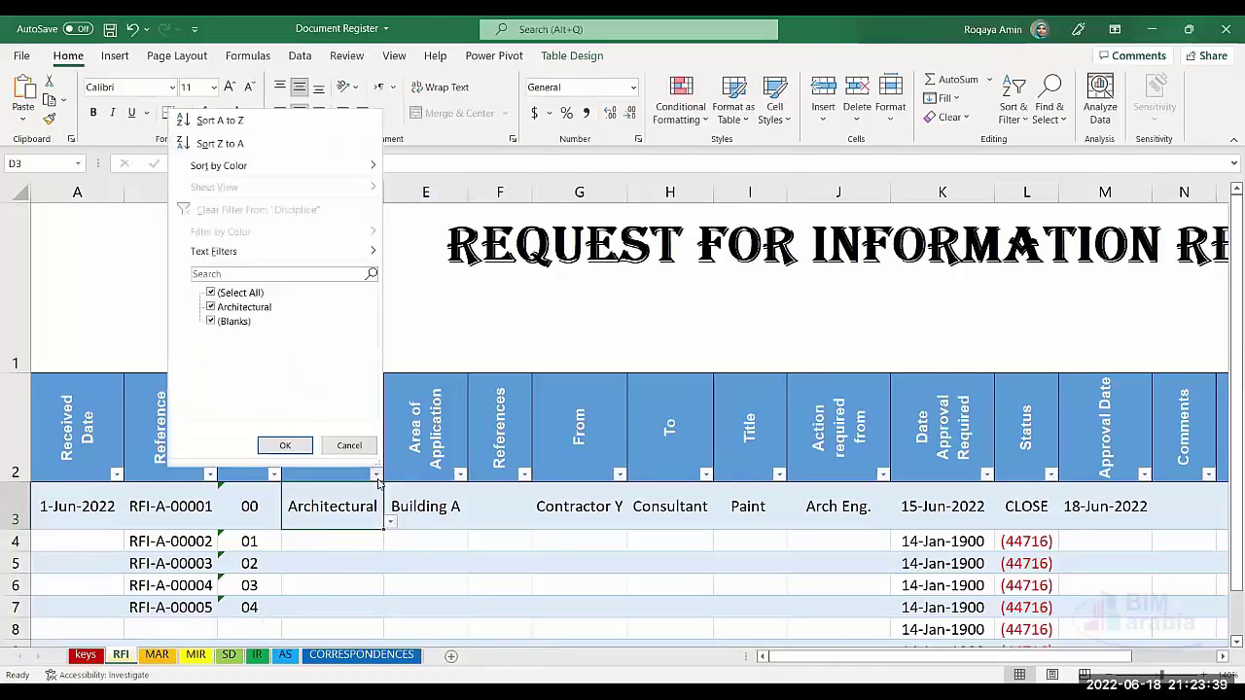
{"action": "left_click", "coordinate": [391, 523]}
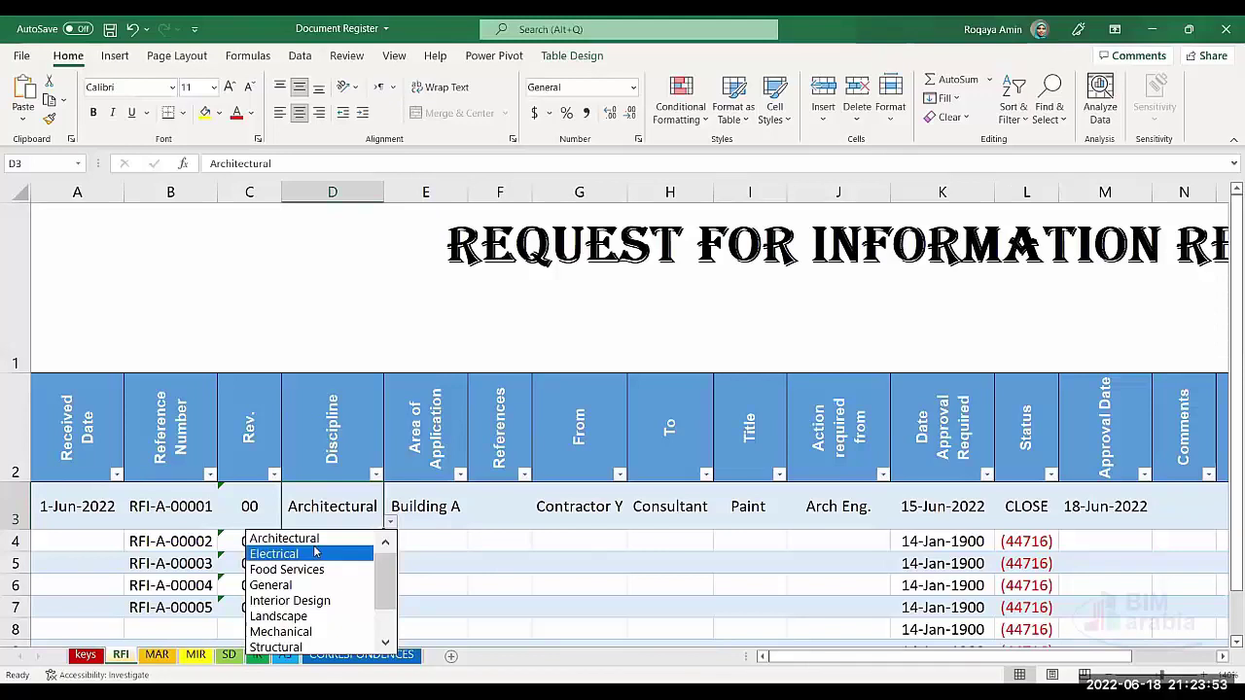
{"action": "key", "text": "Escape"}
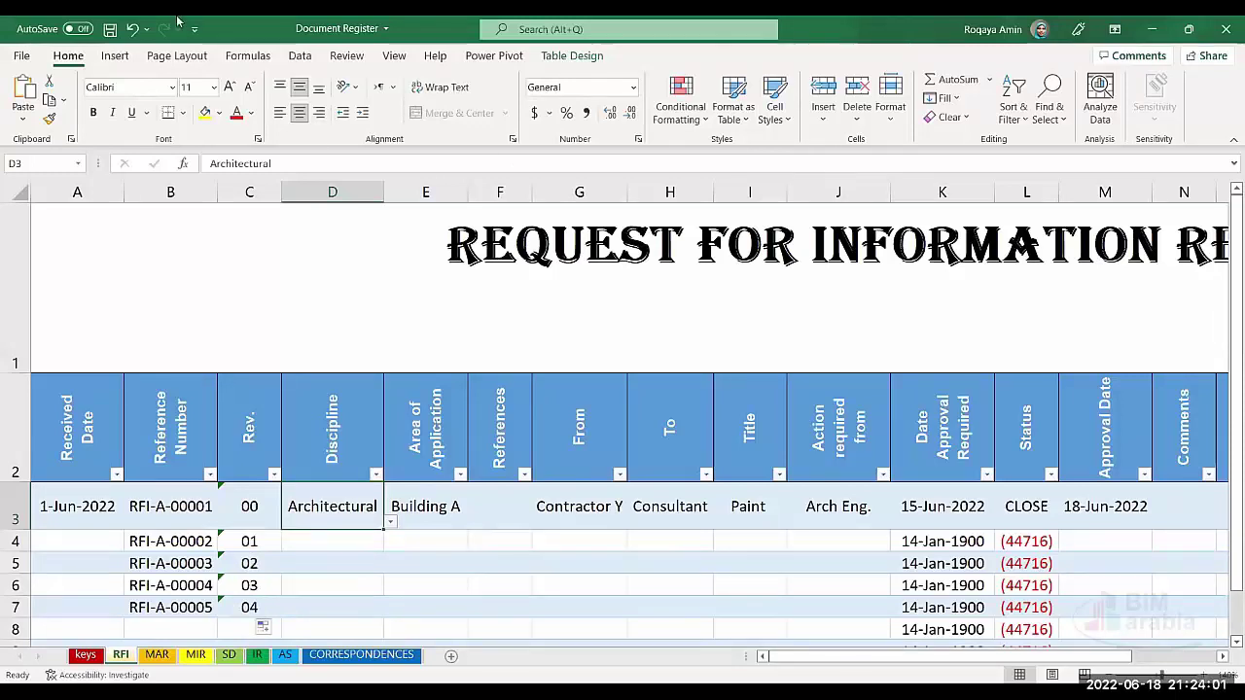
{"action": "left_click", "coordinate": [1188, 30]}
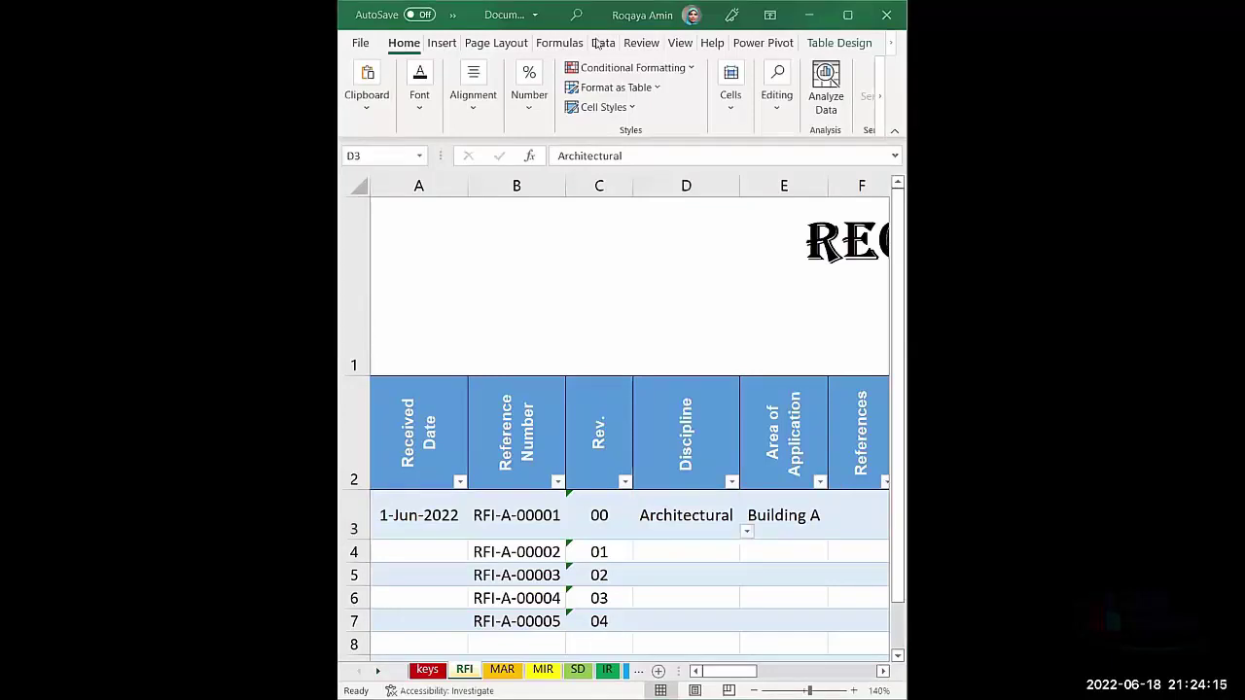
{"action": "left_click", "coordinate": [845, 14]}
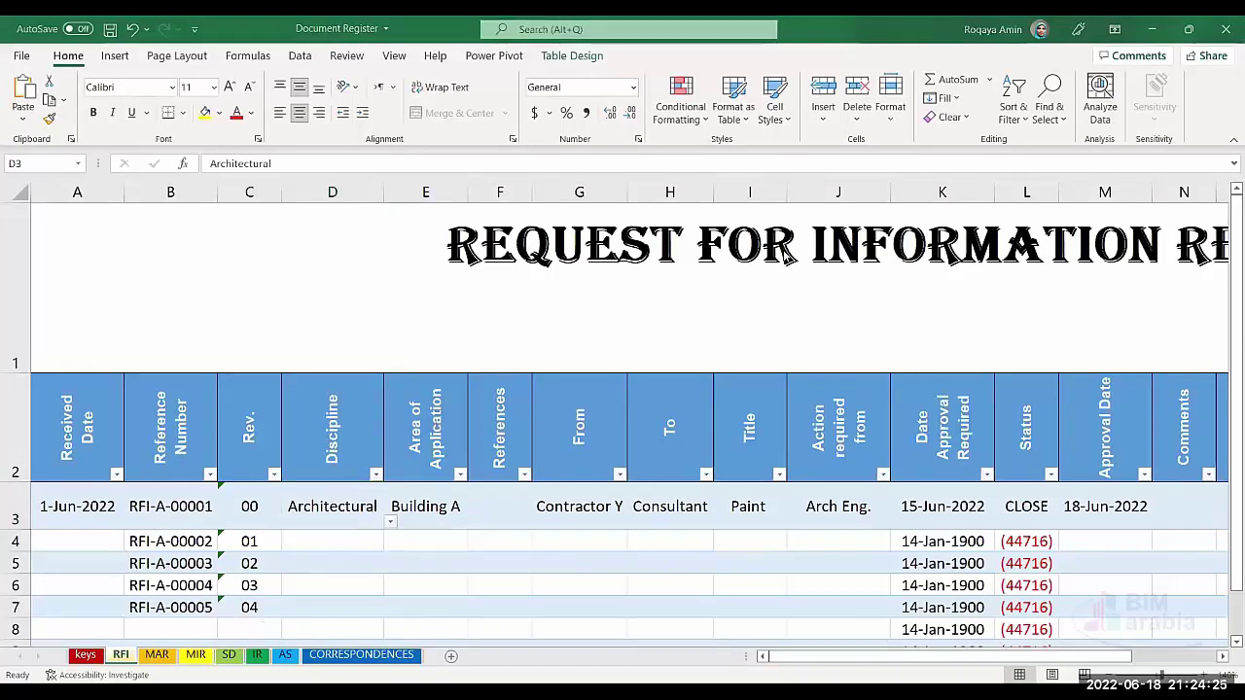
Step: Check D3's list source keys!$D$3:$D$13, then delete Architectural from D3
{"action": "left_click", "coordinate": [298, 57]}
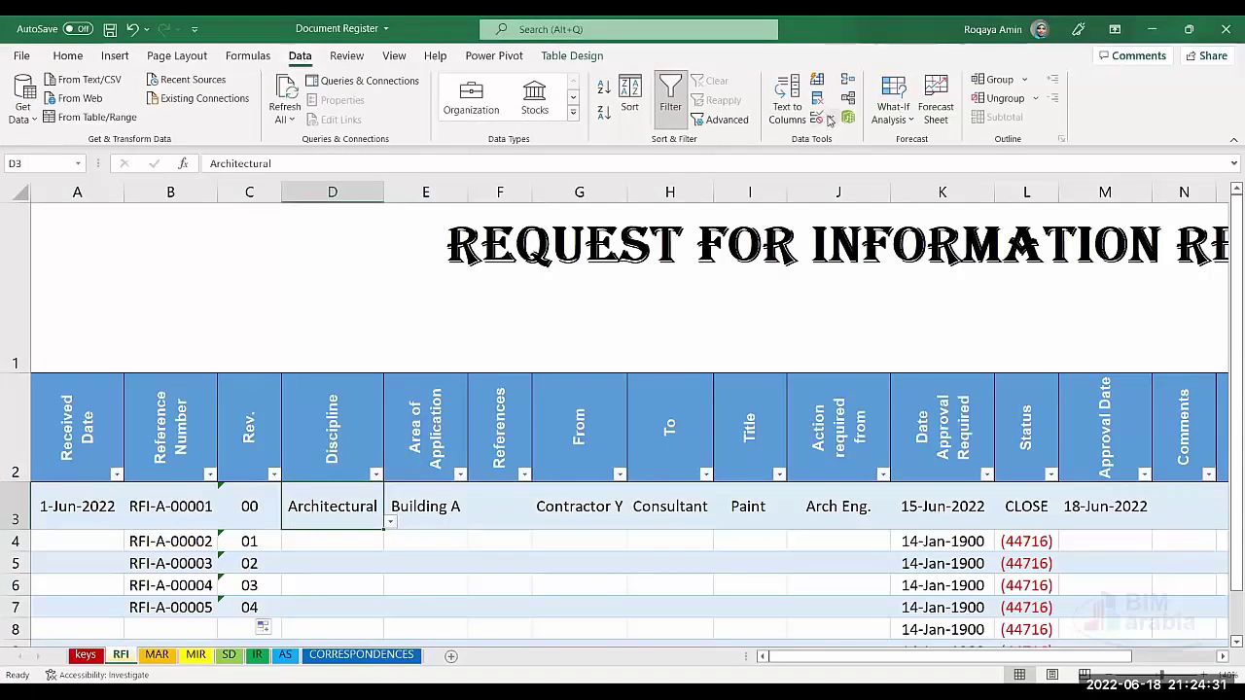
{"action": "left_click", "coordinate": [829, 118]}
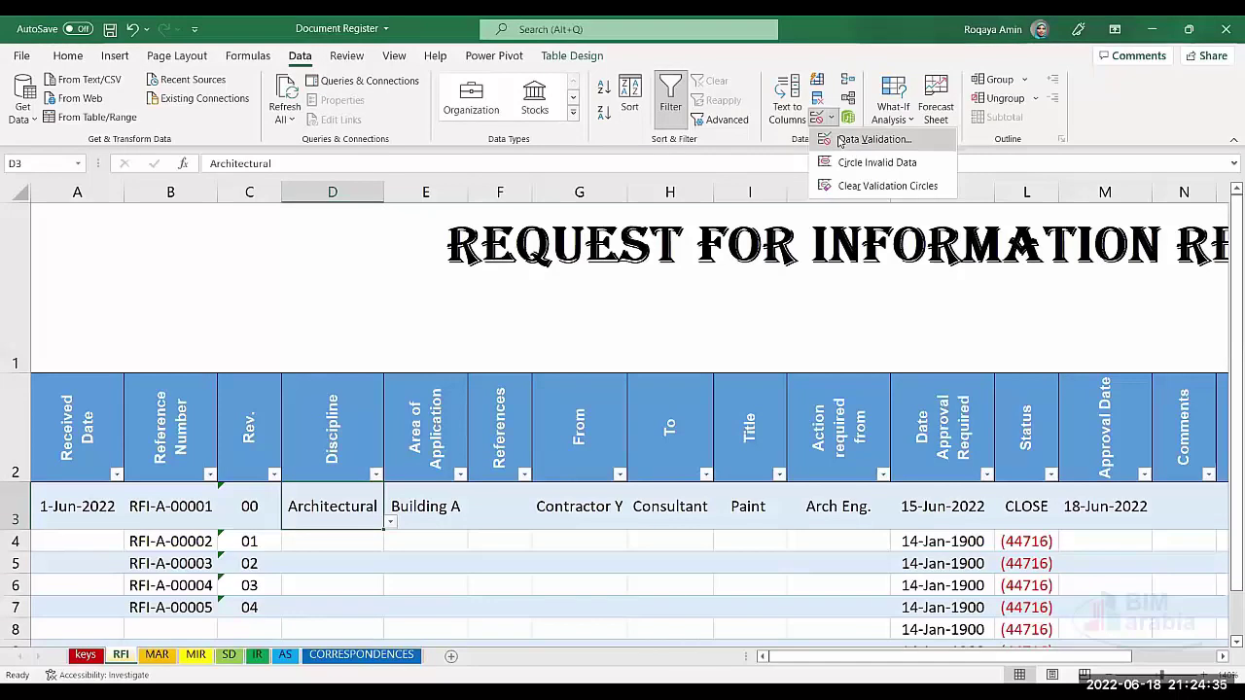
{"action": "left_click", "coordinate": [841, 142]}
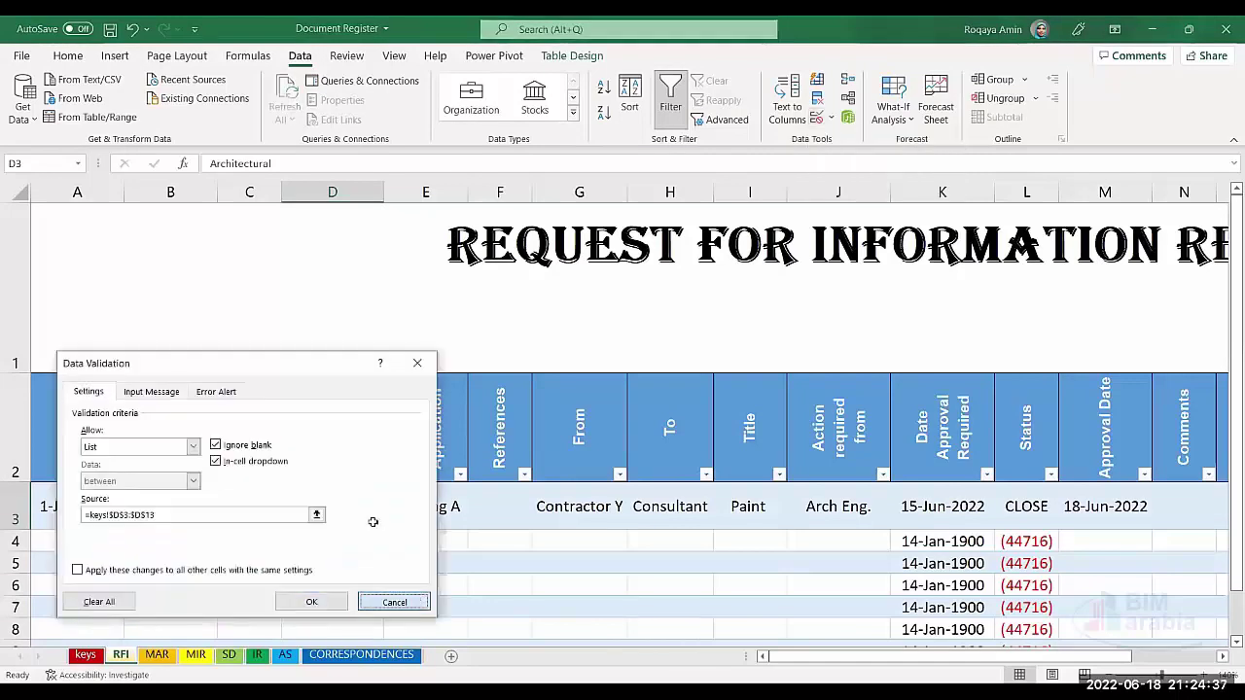
{"action": "key", "text": "Escape"}
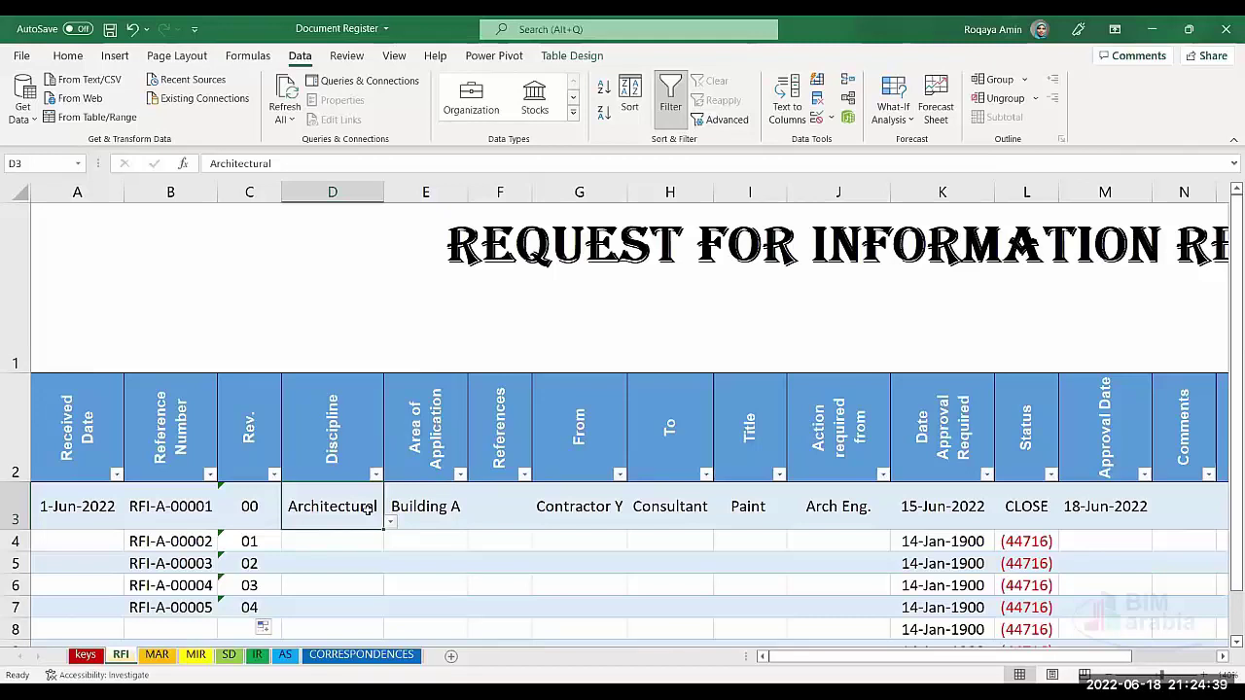
{"action": "key", "text": "Delete"}
{"action": "left_click", "coordinate": [365, 554]}
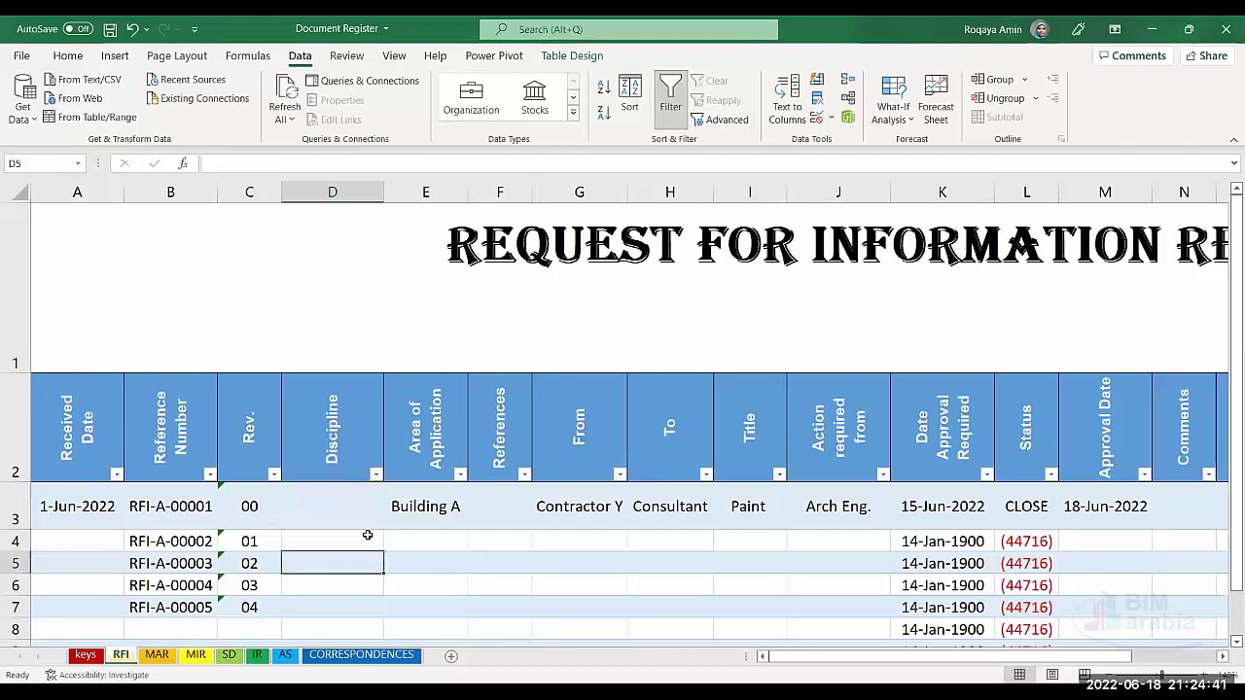
{"action": "left_click", "coordinate": [368, 535]}
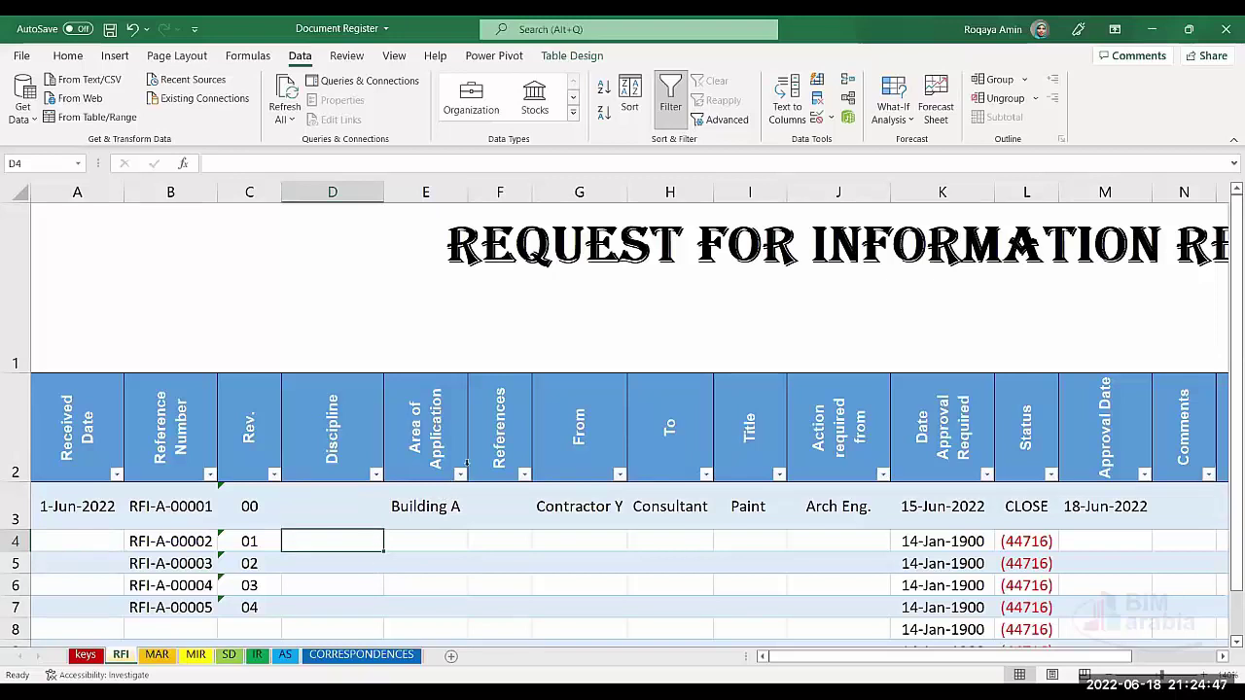
Step: Set D4's validation to a List sourced from keys!$D$3:$D$10, Architectural through Structural
{"action": "left_click", "coordinate": [830, 117]}
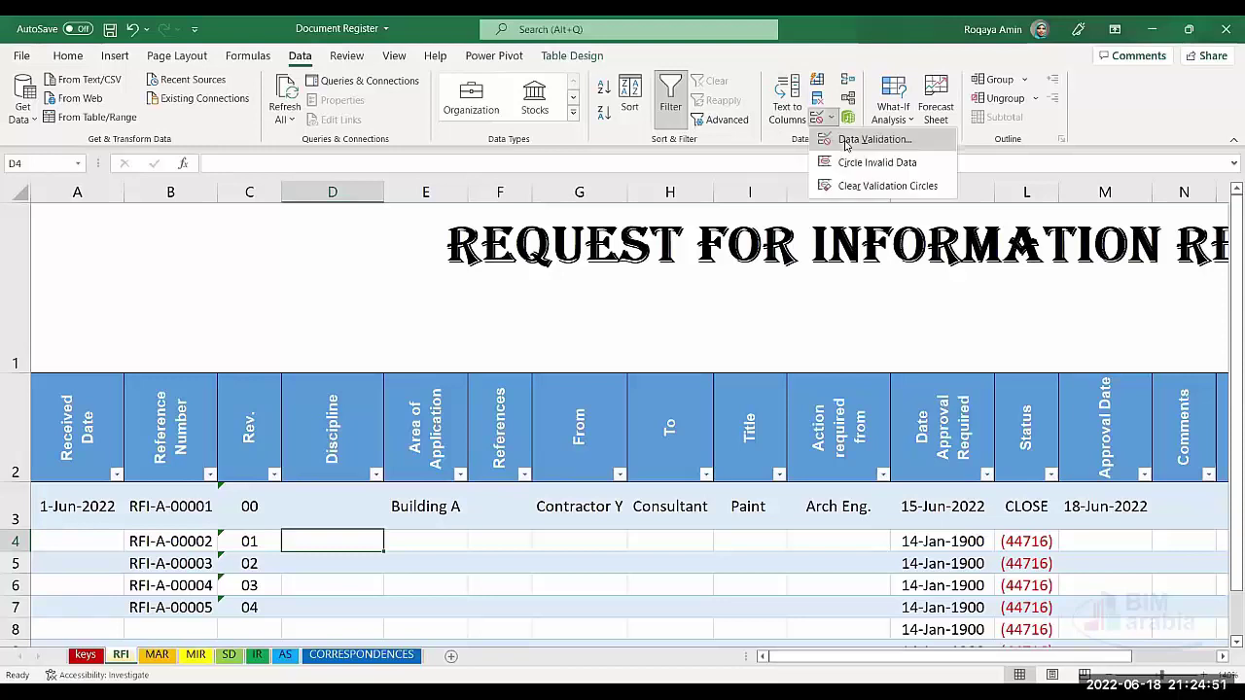
{"action": "left_click", "coordinate": [845, 141]}
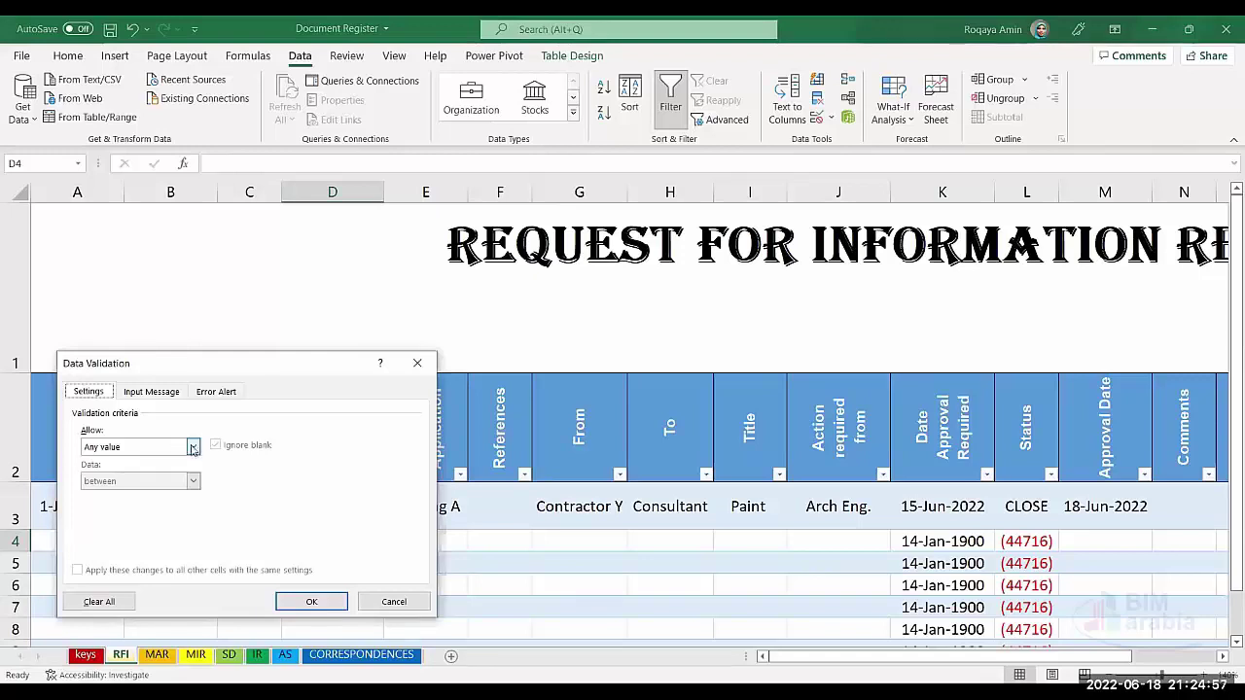
{"action": "left_click", "coordinate": [192, 448]}
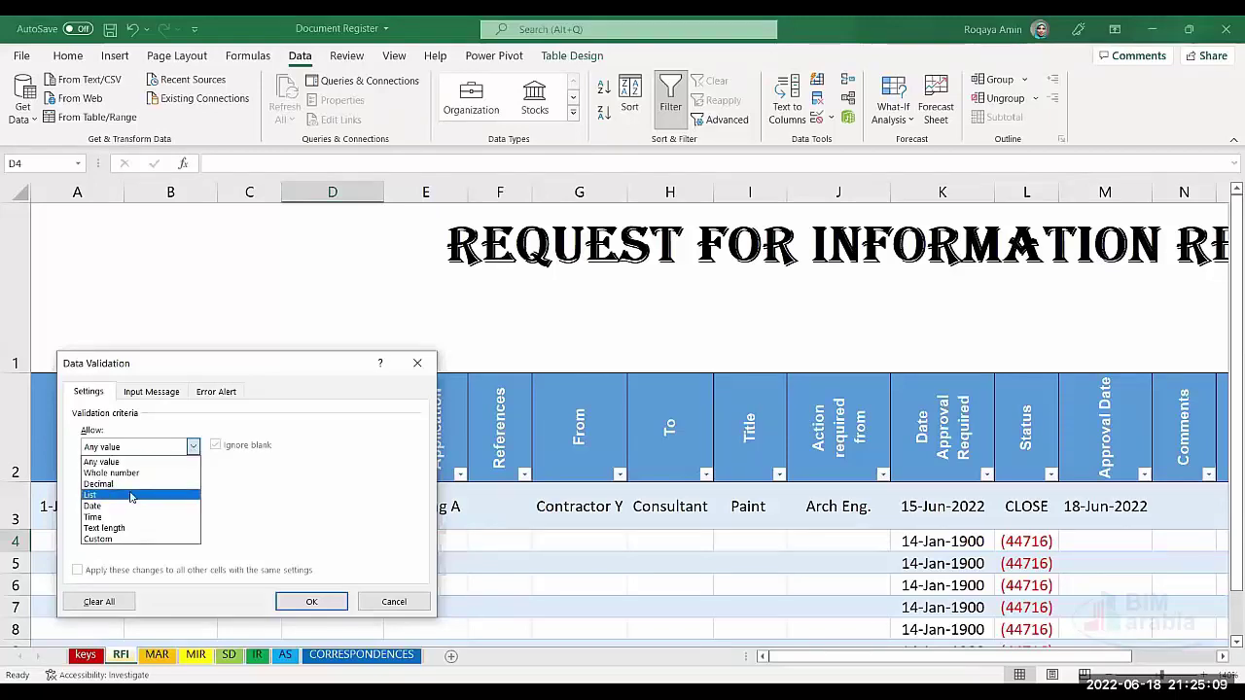
{"action": "left_click", "coordinate": [132, 495]}
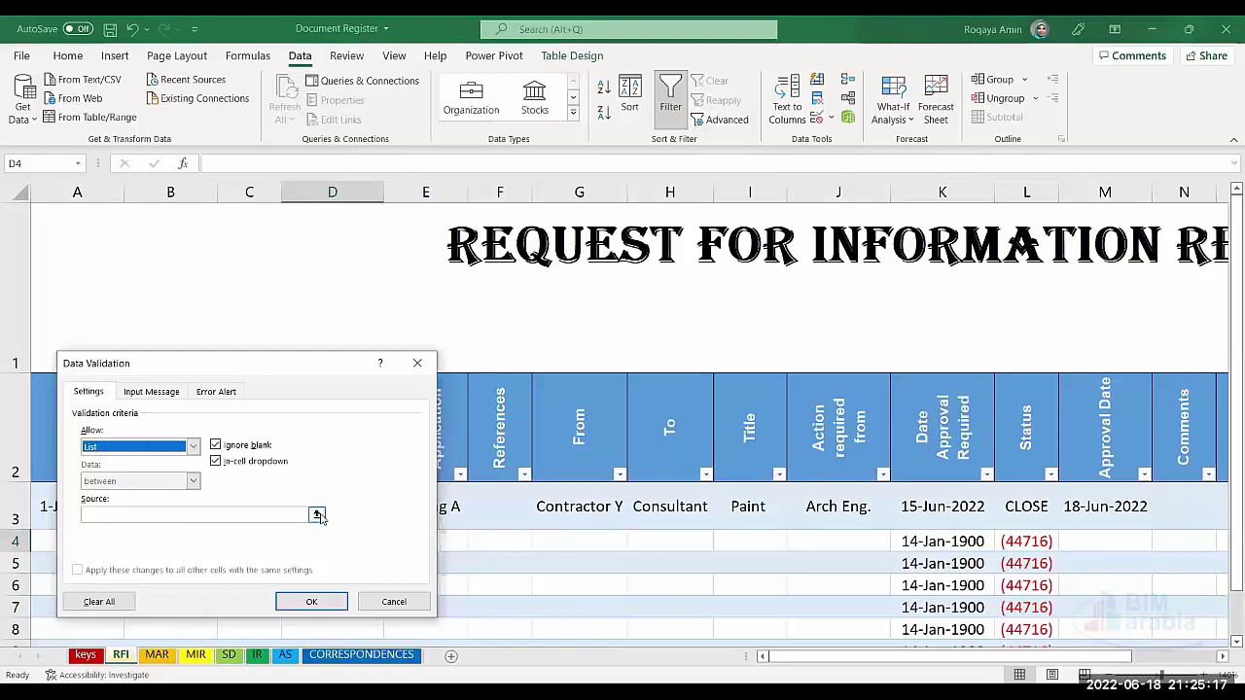
{"action": "left_click", "coordinate": [317, 515]}
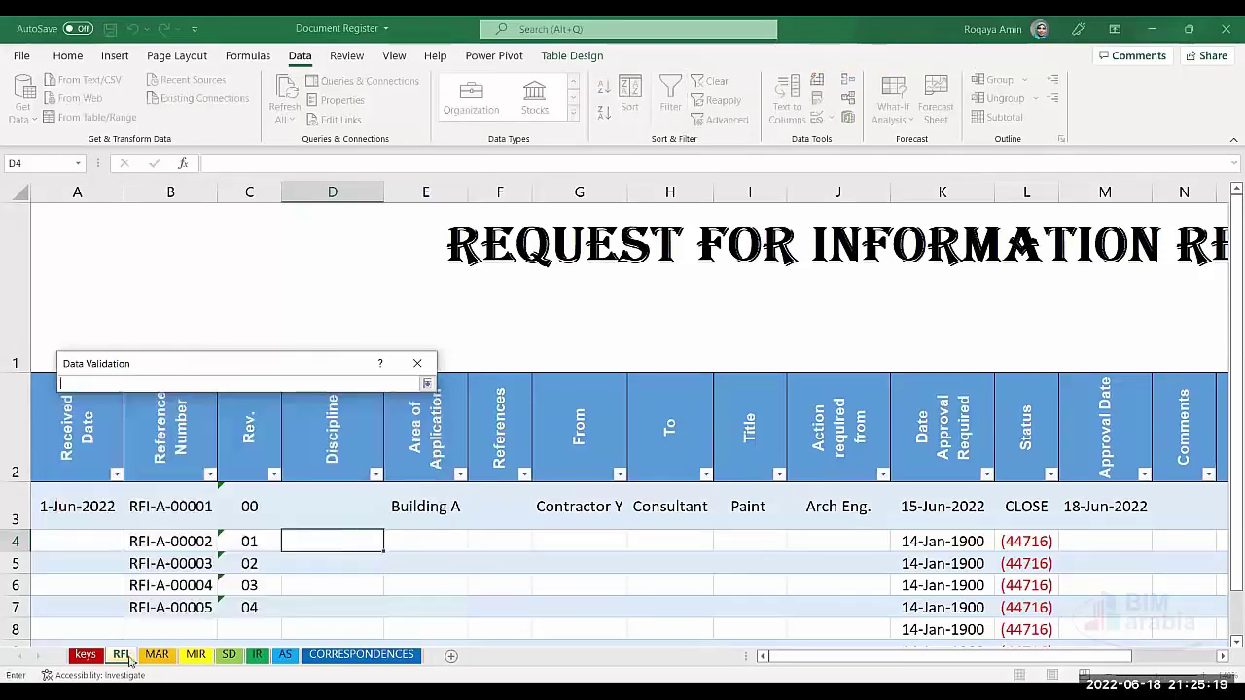
{"action": "left_click", "coordinate": [85, 657]}
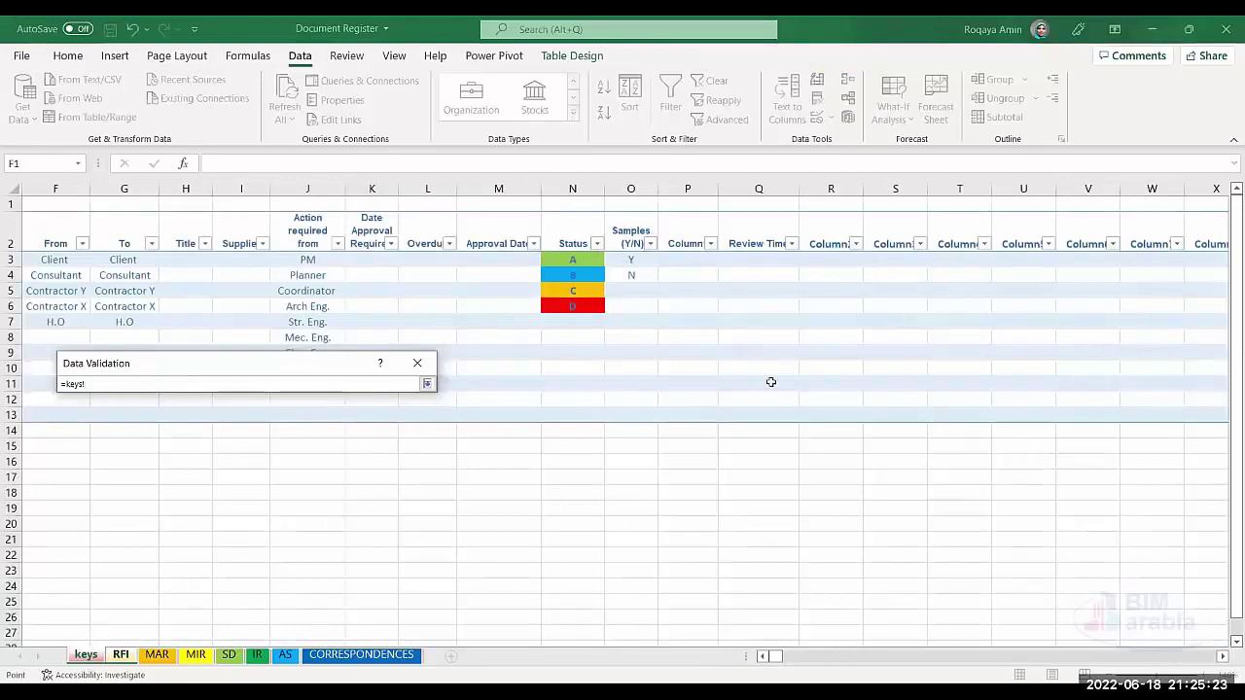
{"action": "left_click", "coordinate": [772, 383]}
{"action": "left_click_drag", "start_coordinate": [773, 403], "coordinate": [789, 486]}
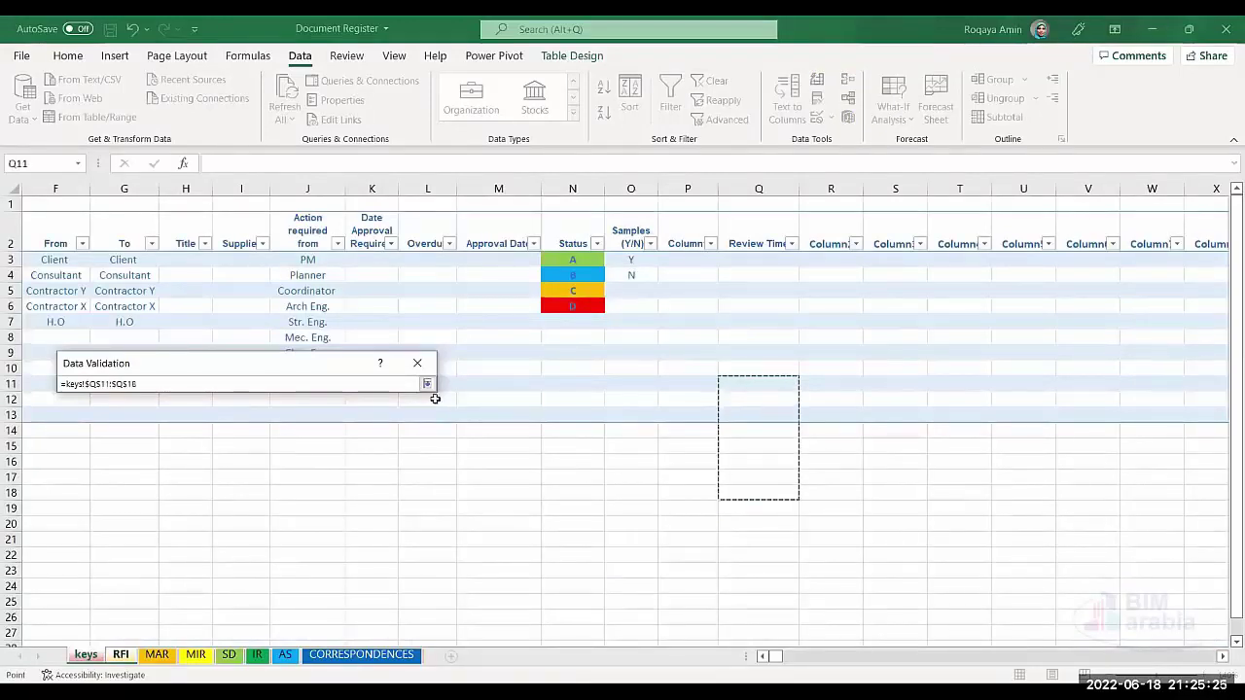
{"action": "left_click_drag", "start_coordinate": [768, 659], "coordinate": [761, 660]}
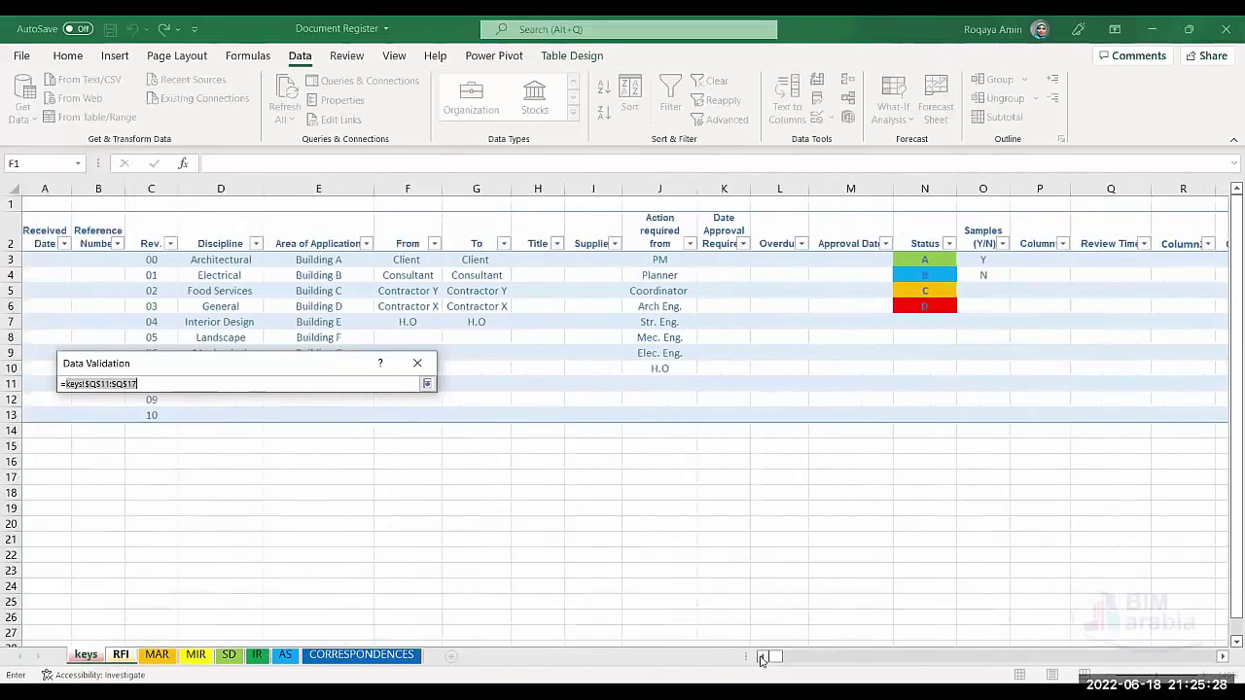
{"action": "left_click", "coordinate": [219, 257]}
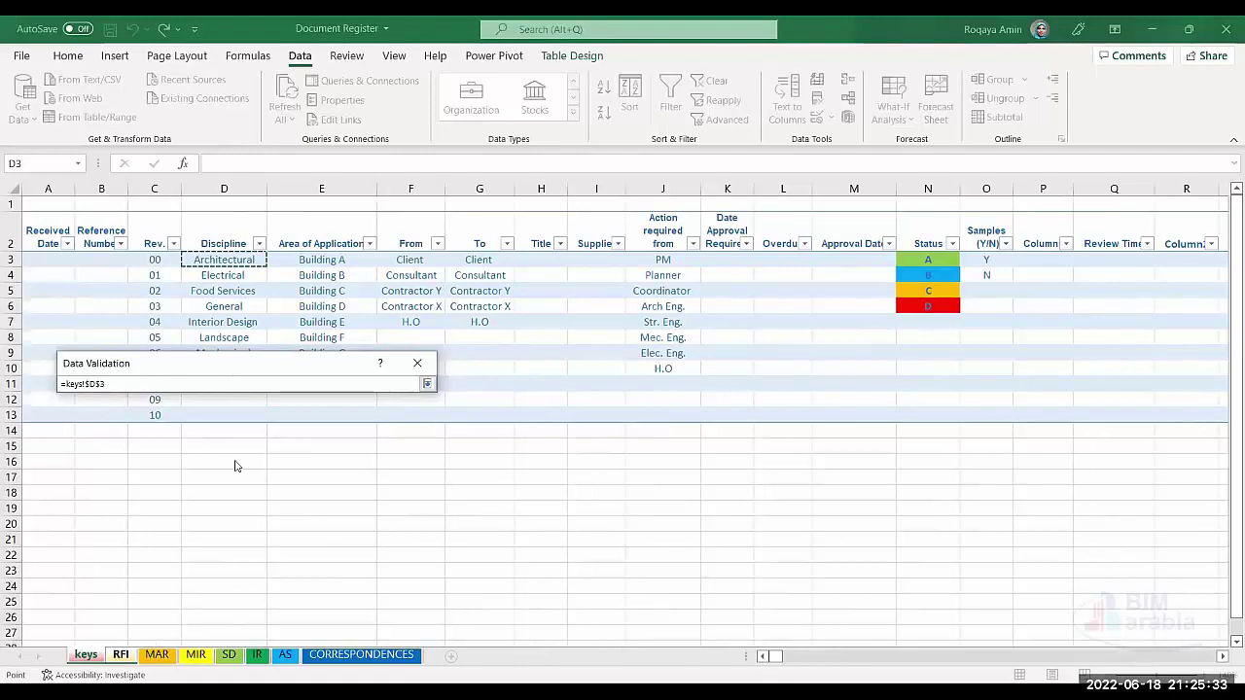
{"action": "key", "text": "ctrl+shift+Down"}
{"action": "left_click", "coordinate": [426, 480]}
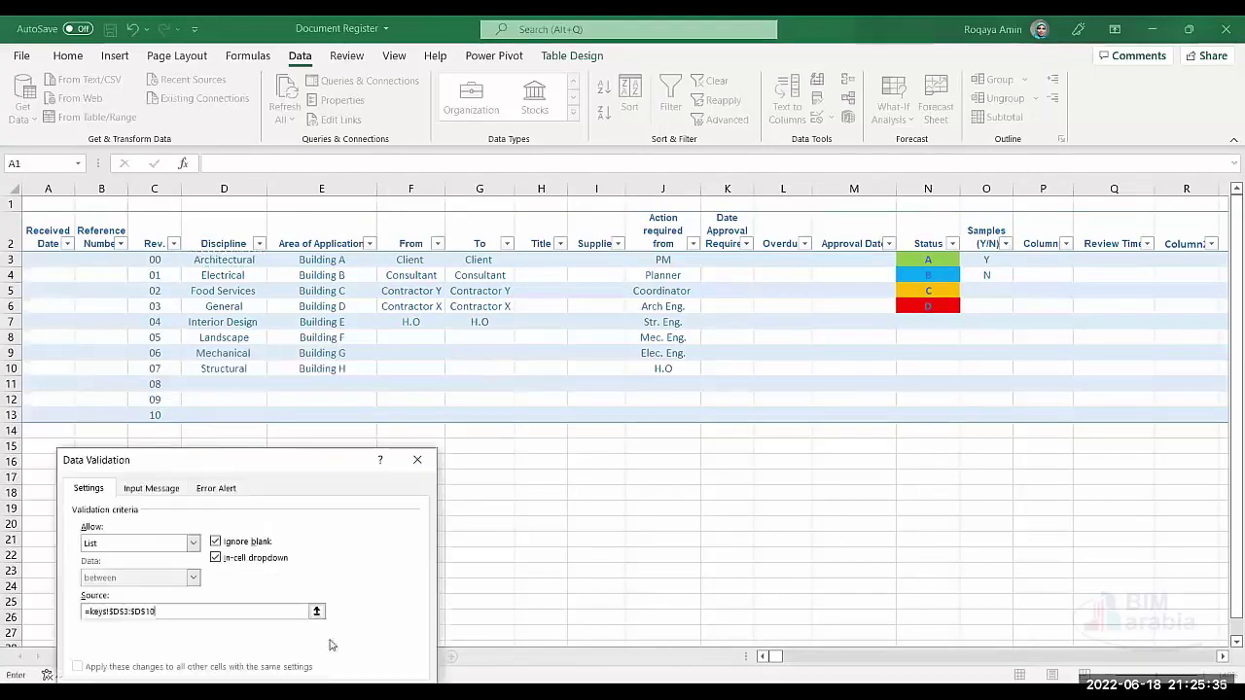
{"action": "key", "text": "Return"}
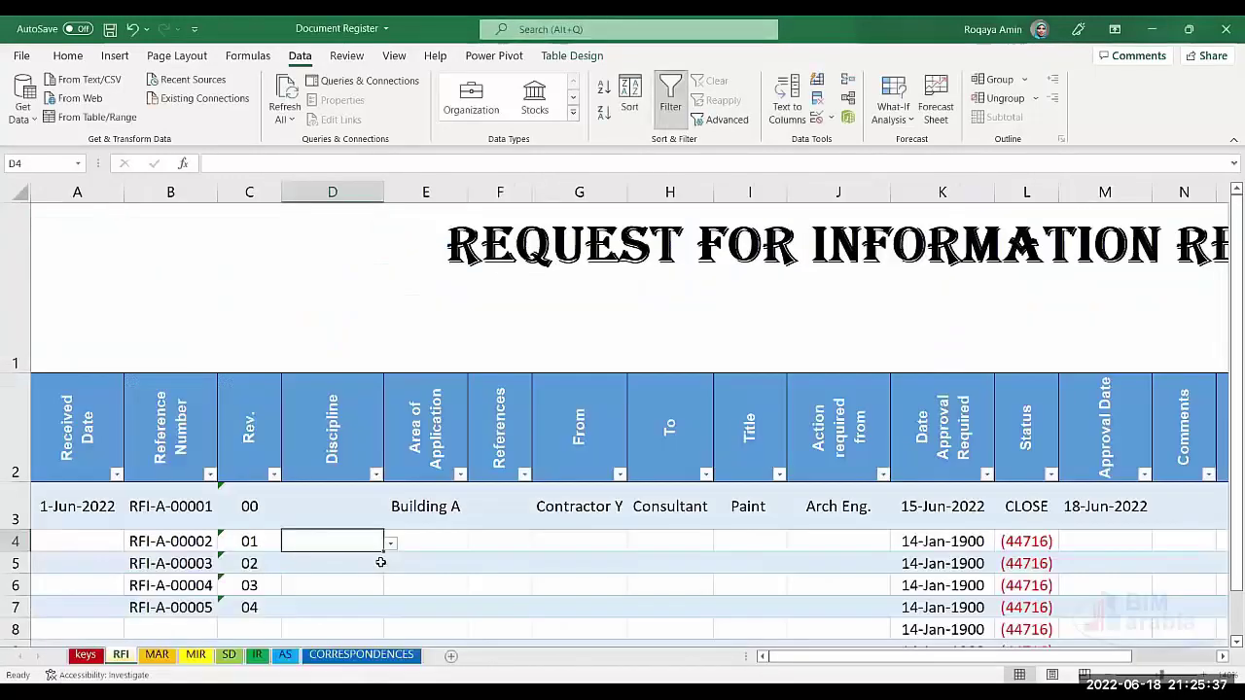
{"action": "left_click", "coordinate": [389, 543]}
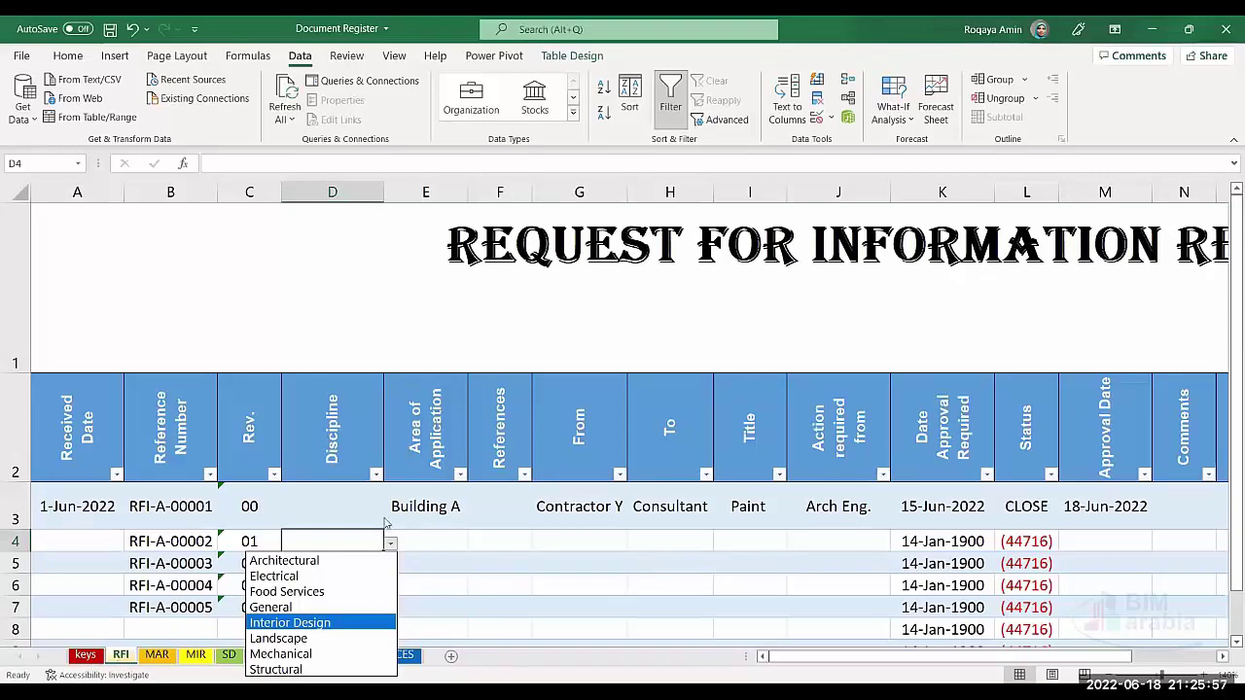
{"action": "key", "text": "Escape"}
{"action": "left_click", "coordinate": [370, 506]}
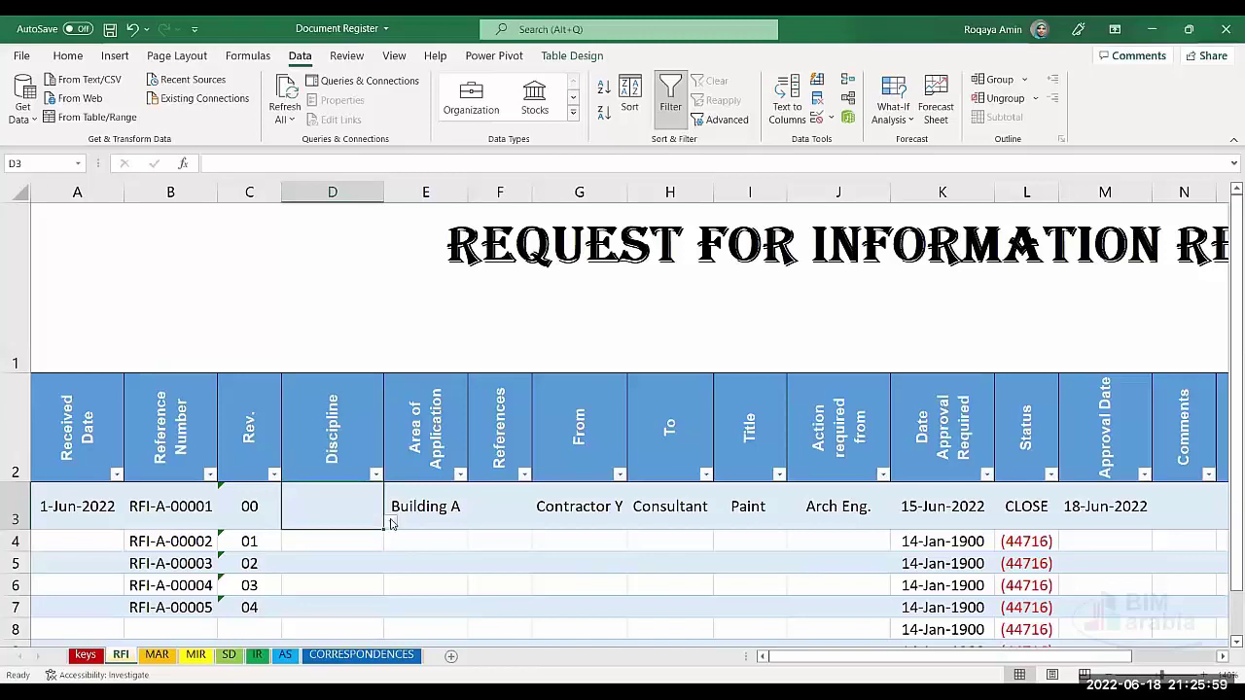
{"action": "left_click", "coordinate": [390, 523]}
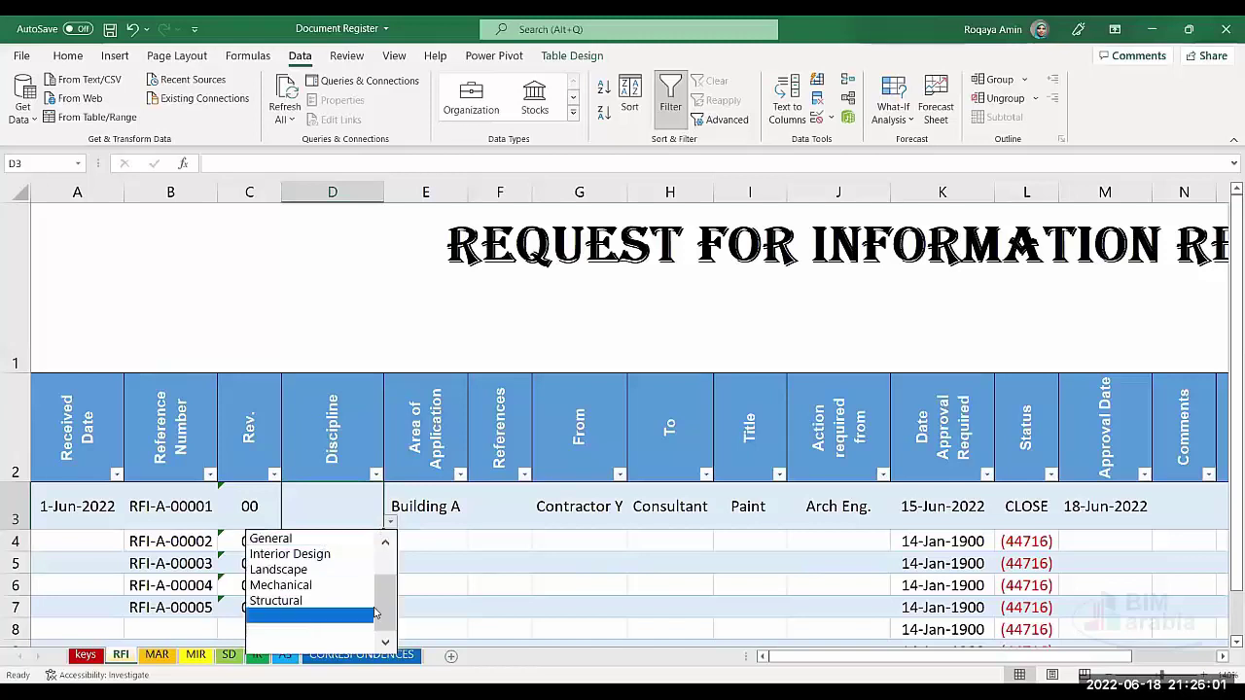
{"action": "scroll", "coordinate": [386, 568], "scroll_direction": "up", "scroll_amount": 2}
{"action": "left_click", "coordinate": [342, 504]}
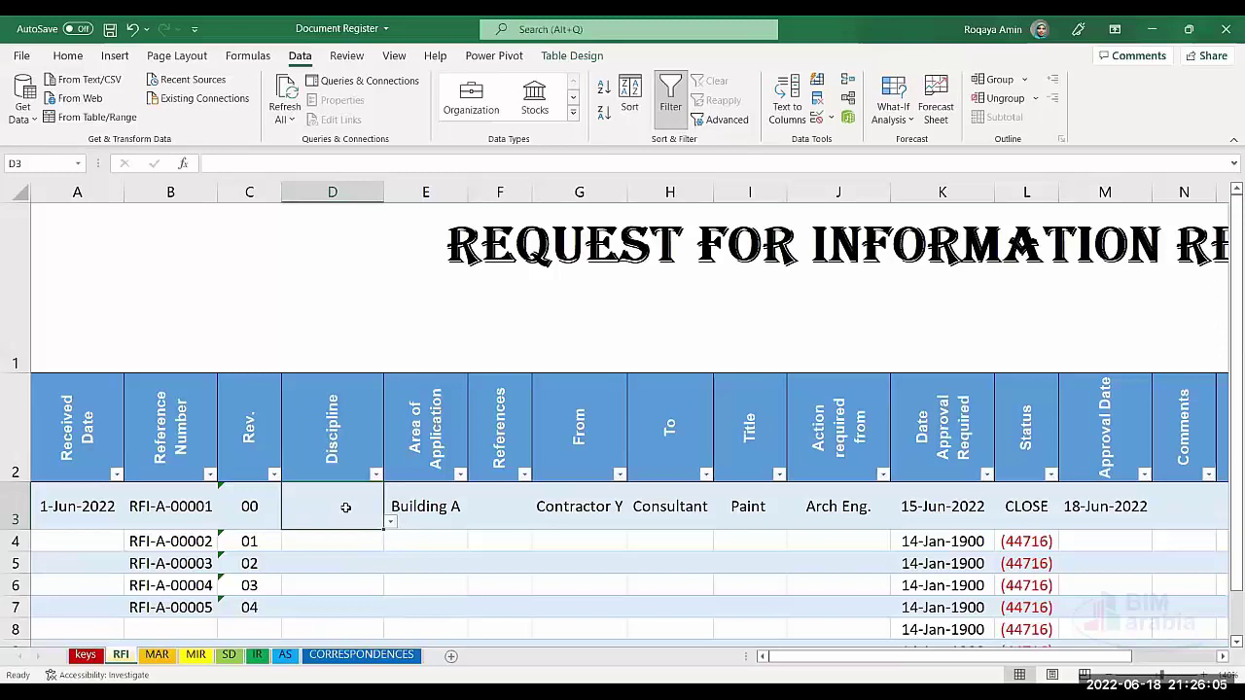
{"action": "left_click", "coordinate": [248, 504]}
{"action": "left_click", "coordinate": [288, 523]}
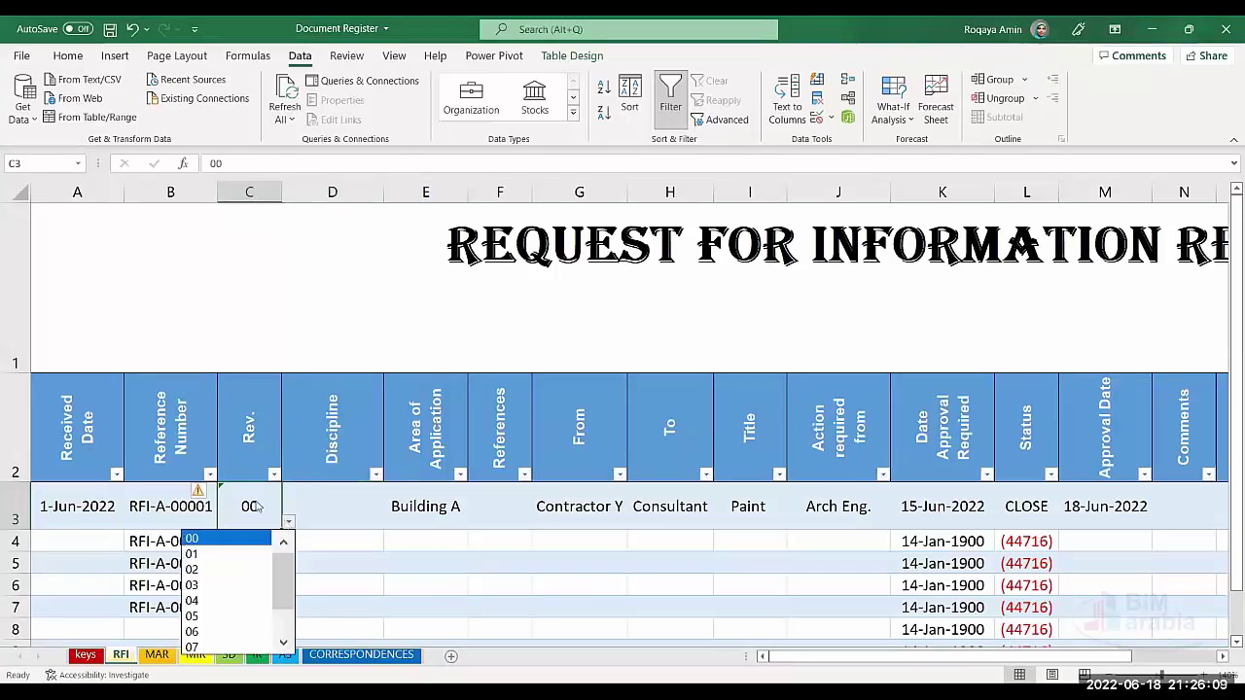
{"action": "left_click", "coordinate": [258, 506]}
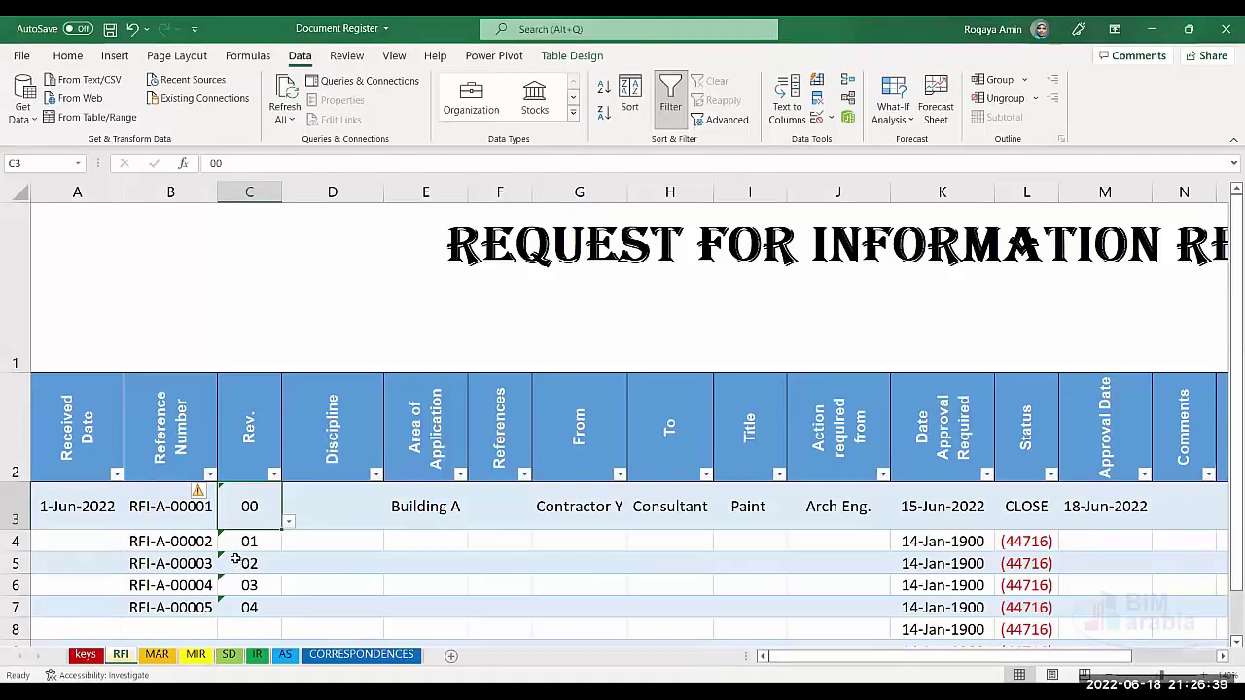
Step: Review the first record's Discipline choices and Building A entry unchanged, then switch to the keys sheet
{"action": "left_click", "coordinate": [338, 512]}
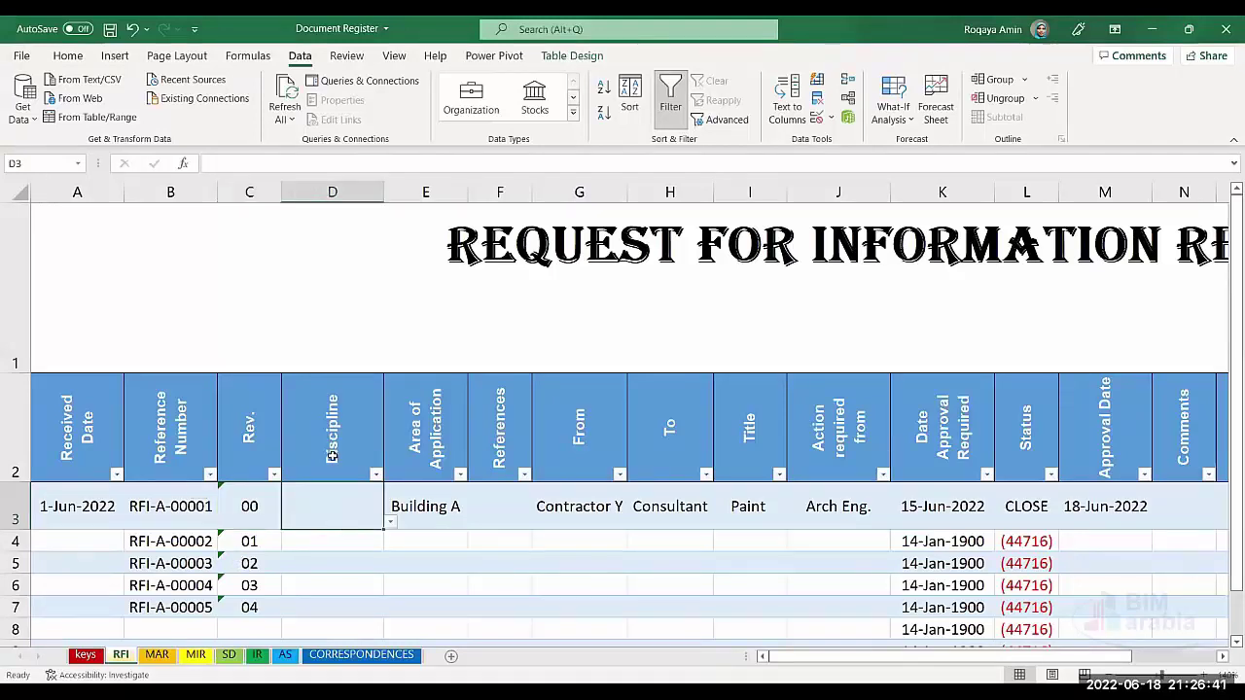
{"action": "left_click", "coordinate": [390, 521]}
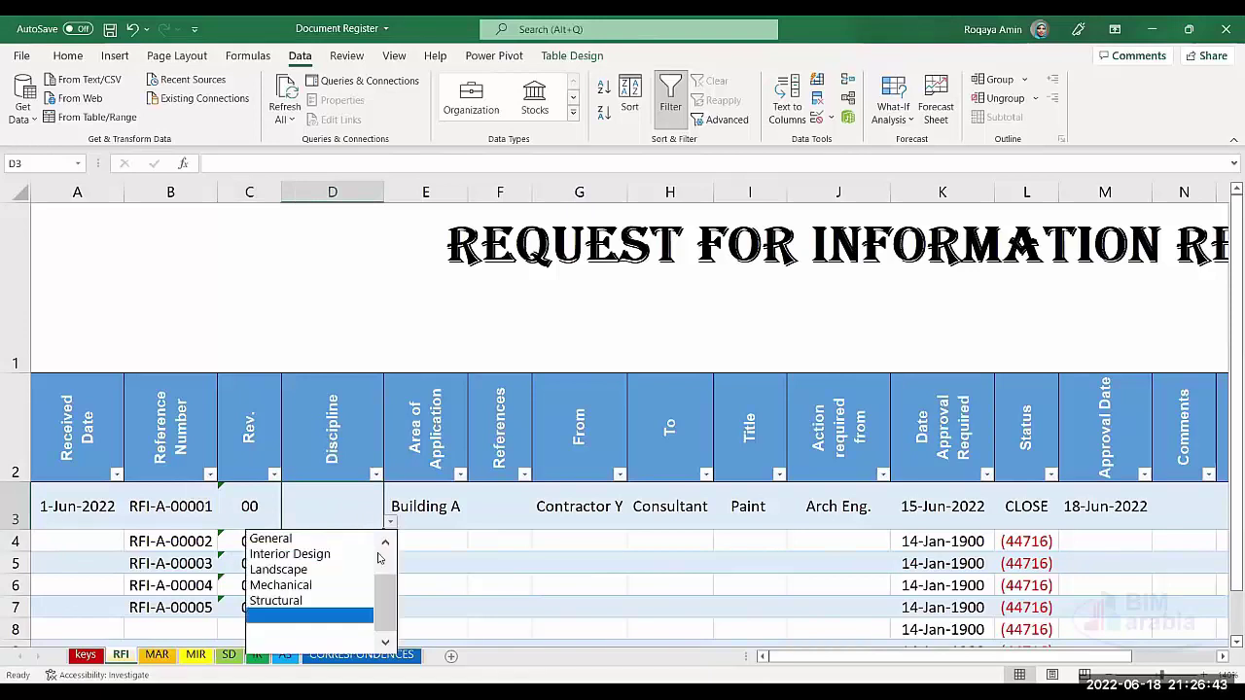
{"action": "scroll", "coordinate": [389, 588], "scroll_direction": "up", "scroll_amount": 1}
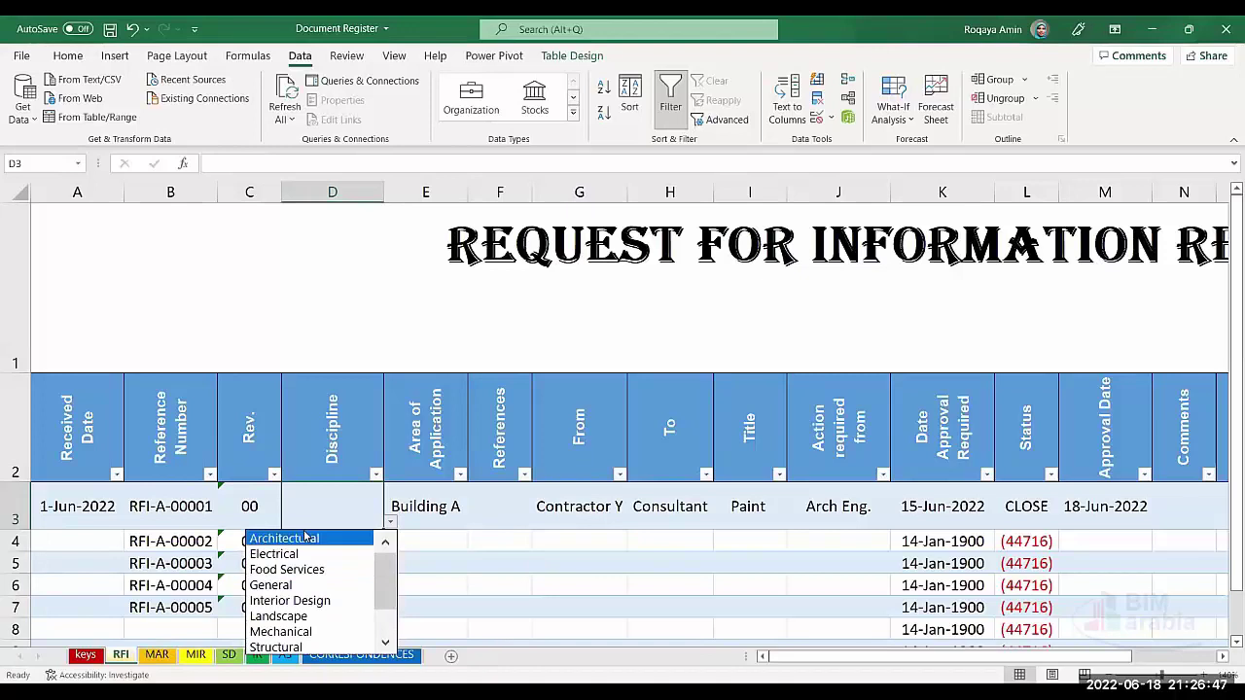
{"action": "key", "text": "Escape"}
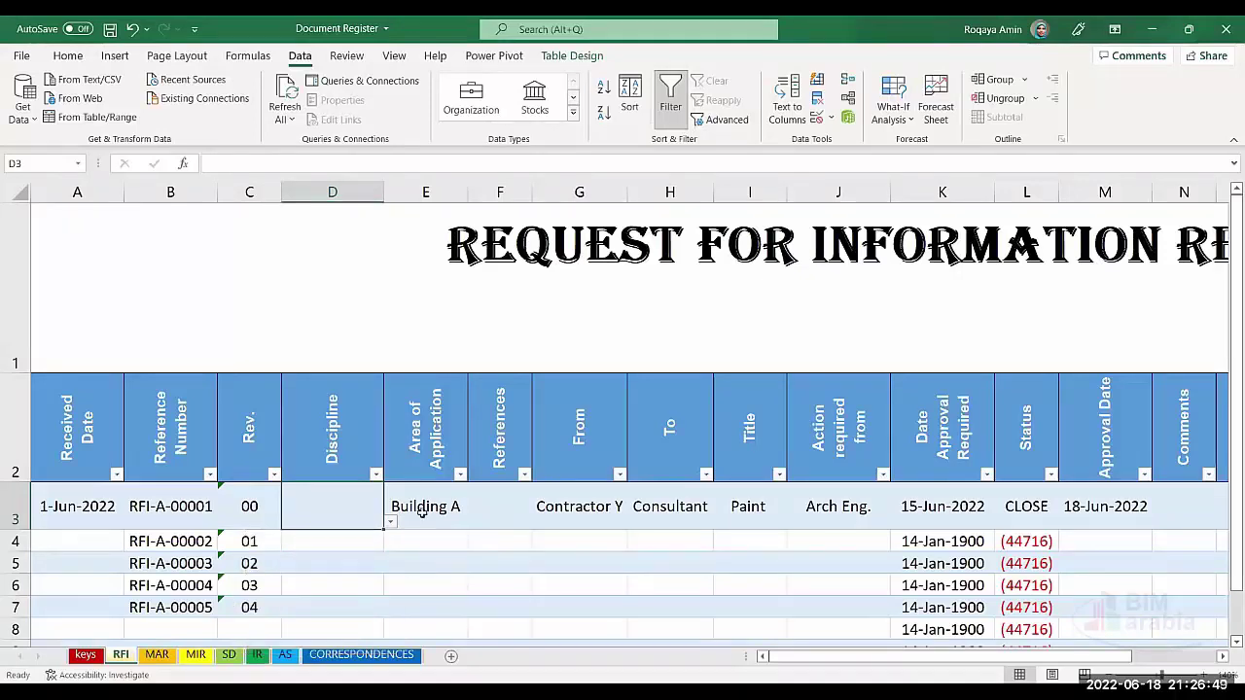
{"action": "left_click", "coordinate": [431, 510]}
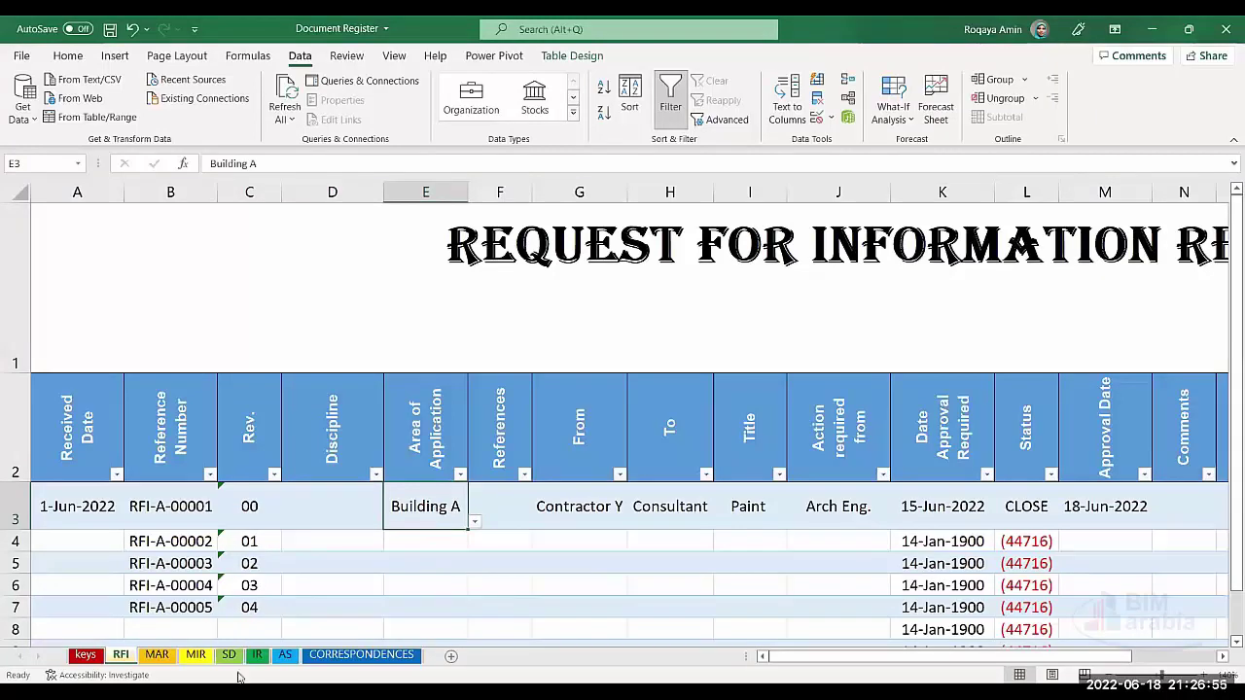
{"action": "left_click", "coordinate": [86, 655]}
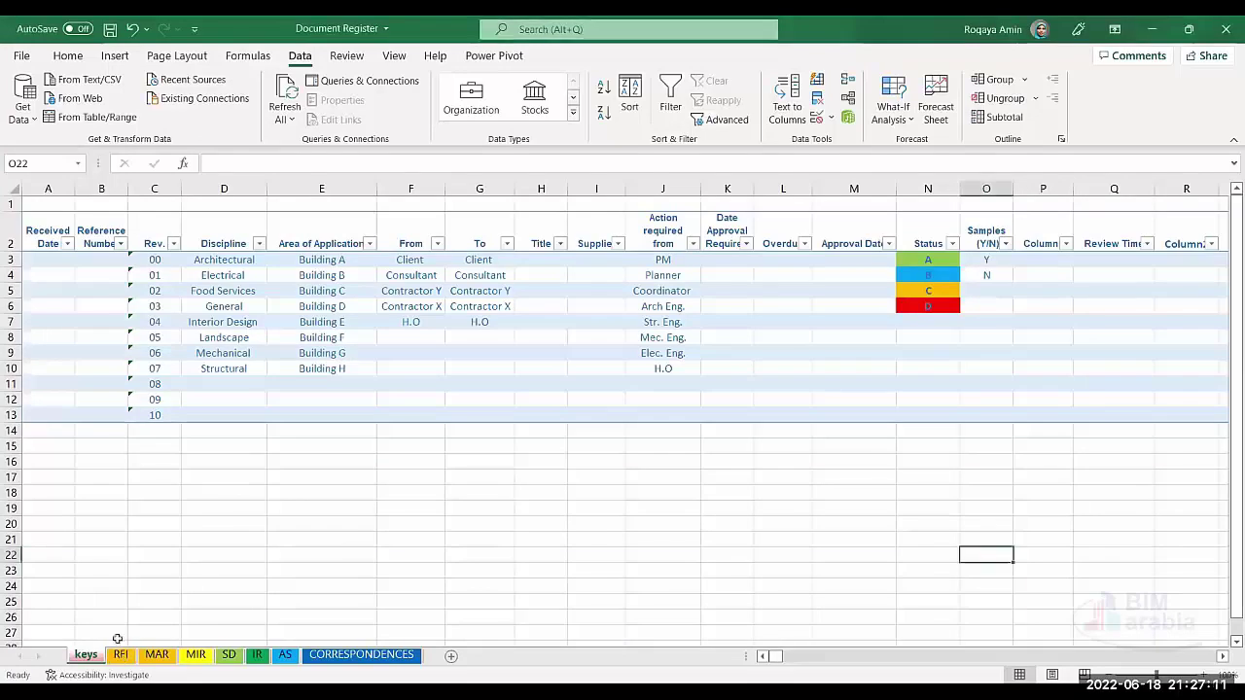
{"action": "left_click", "coordinate": [123, 656]}
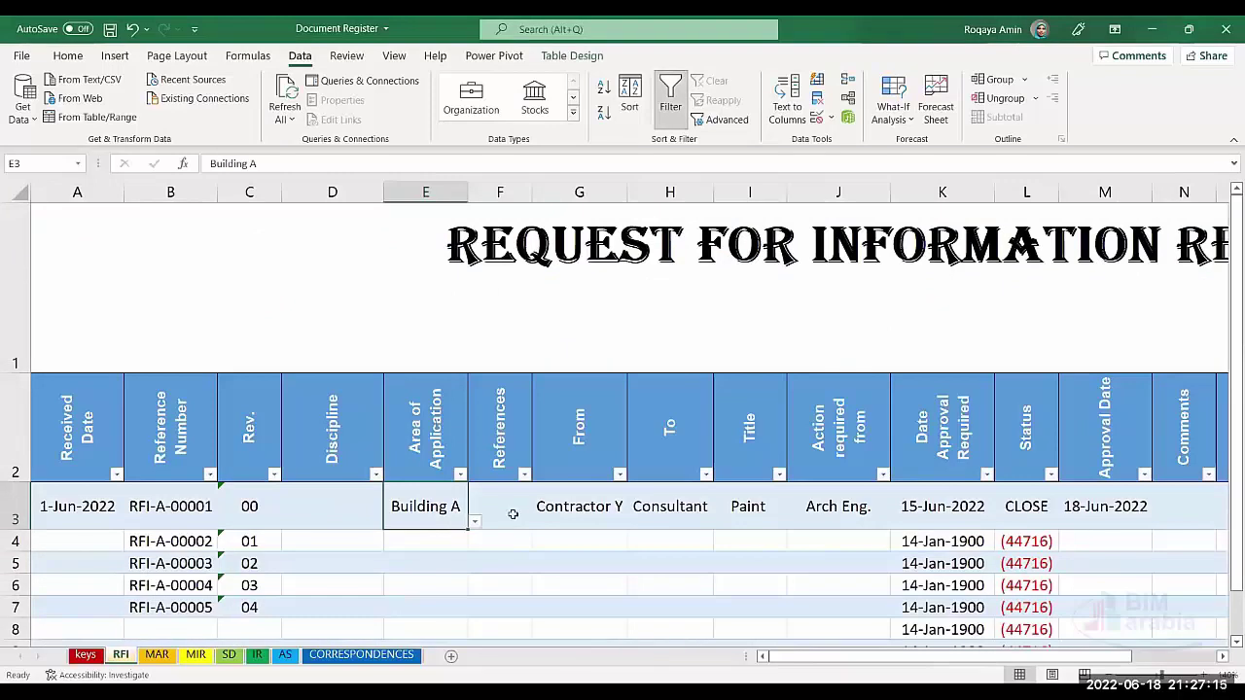
{"action": "scroll", "coordinate": [457, 414], "scroll_direction": "down", "scroll_amount": 1}
{"action": "scroll", "coordinate": [459, 437], "scroll_direction": "up", "scroll_amount": 1}
{"action": "left_click", "coordinate": [463, 469]}
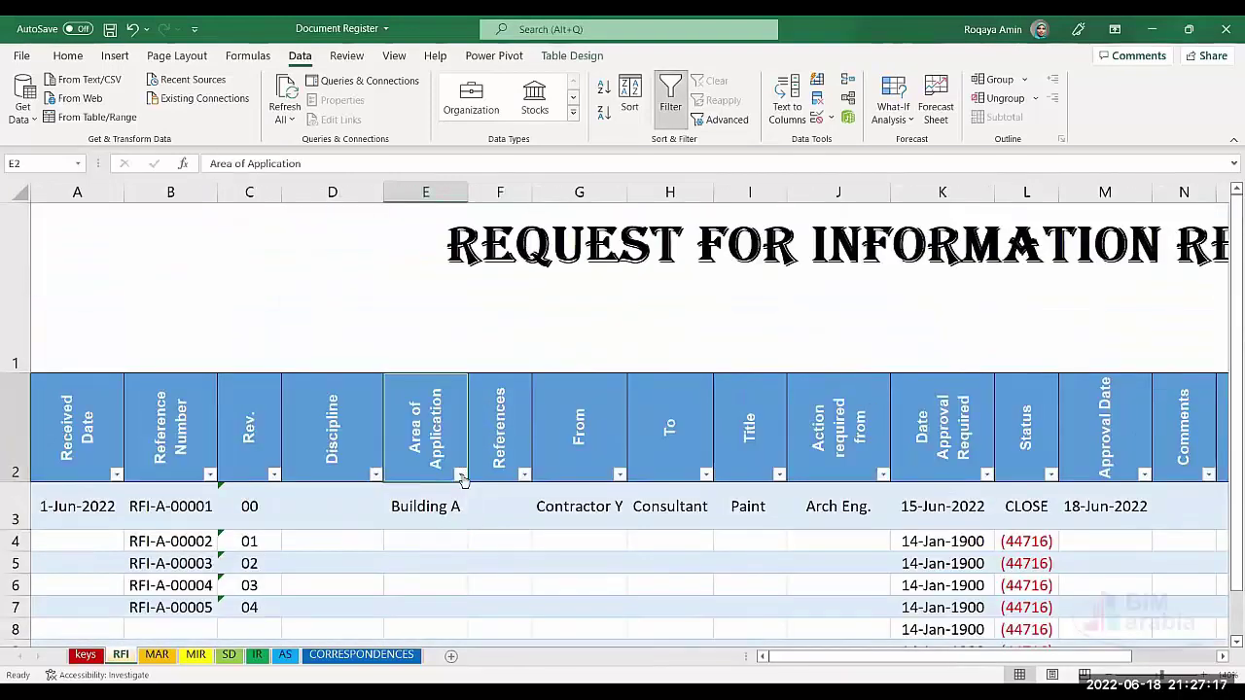
{"action": "left_click", "coordinate": [460, 474]}
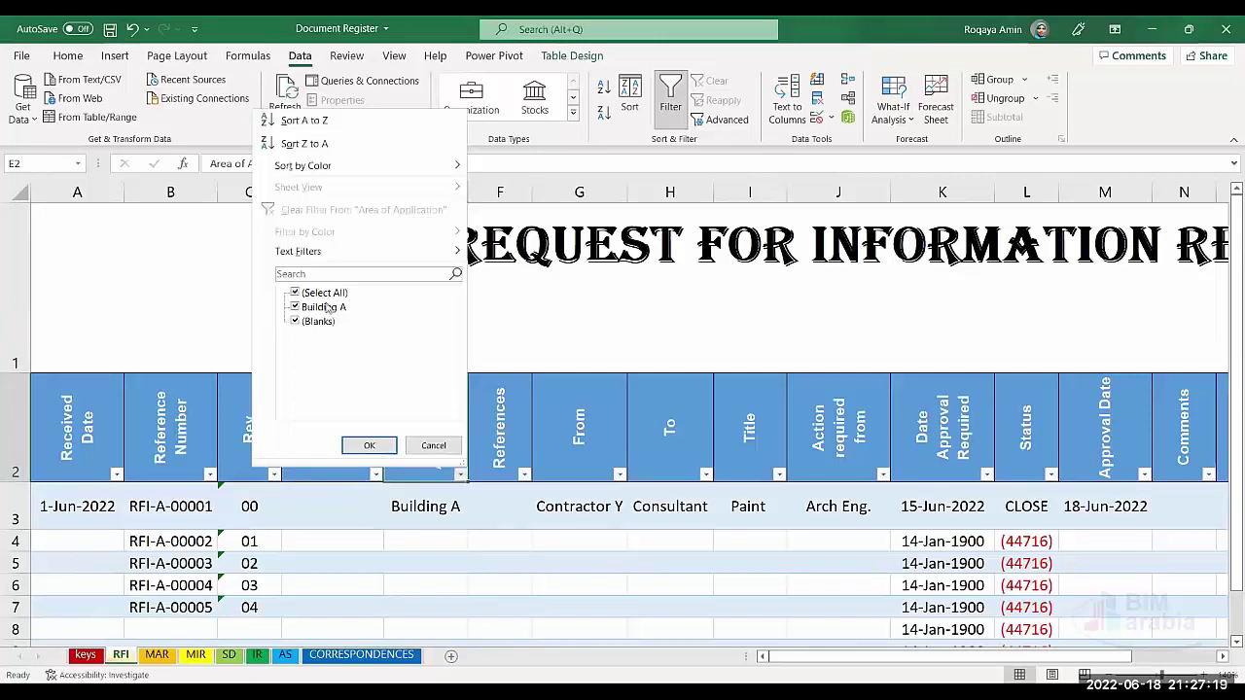
{"action": "left_click", "coordinate": [434, 445]}
{"action": "left_click", "coordinate": [457, 513]}
{"action": "left_click", "coordinate": [475, 522]}
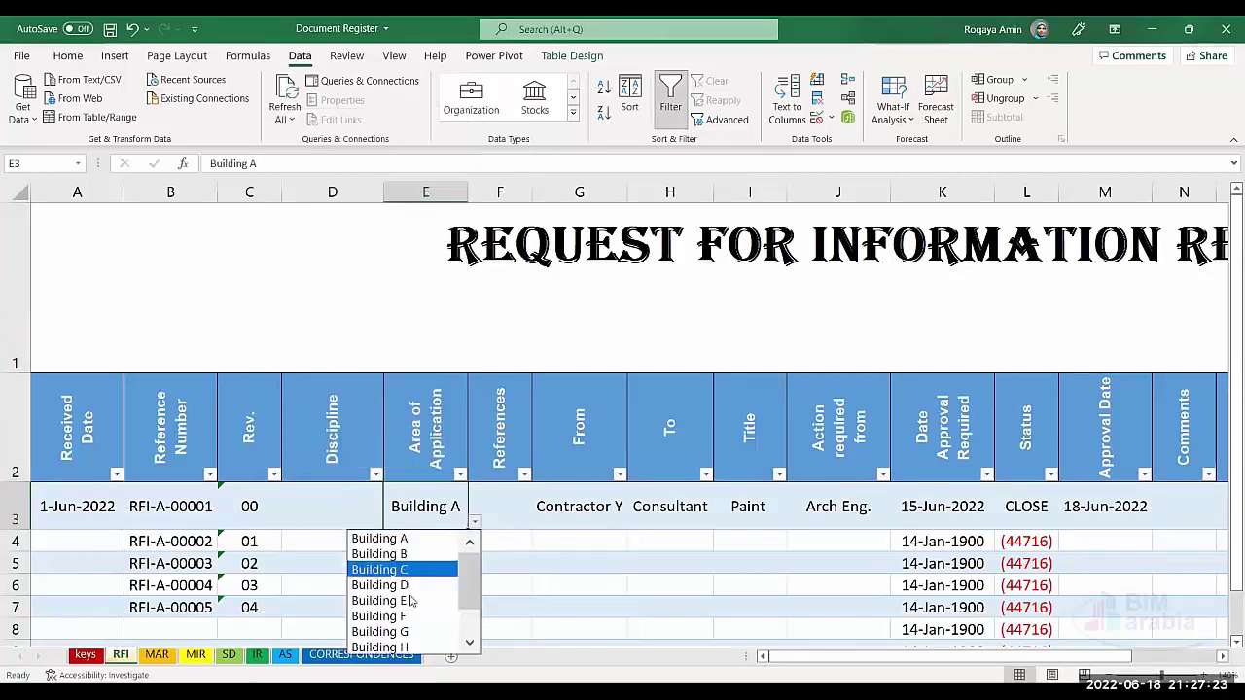
{"action": "key", "text": "Escape"}
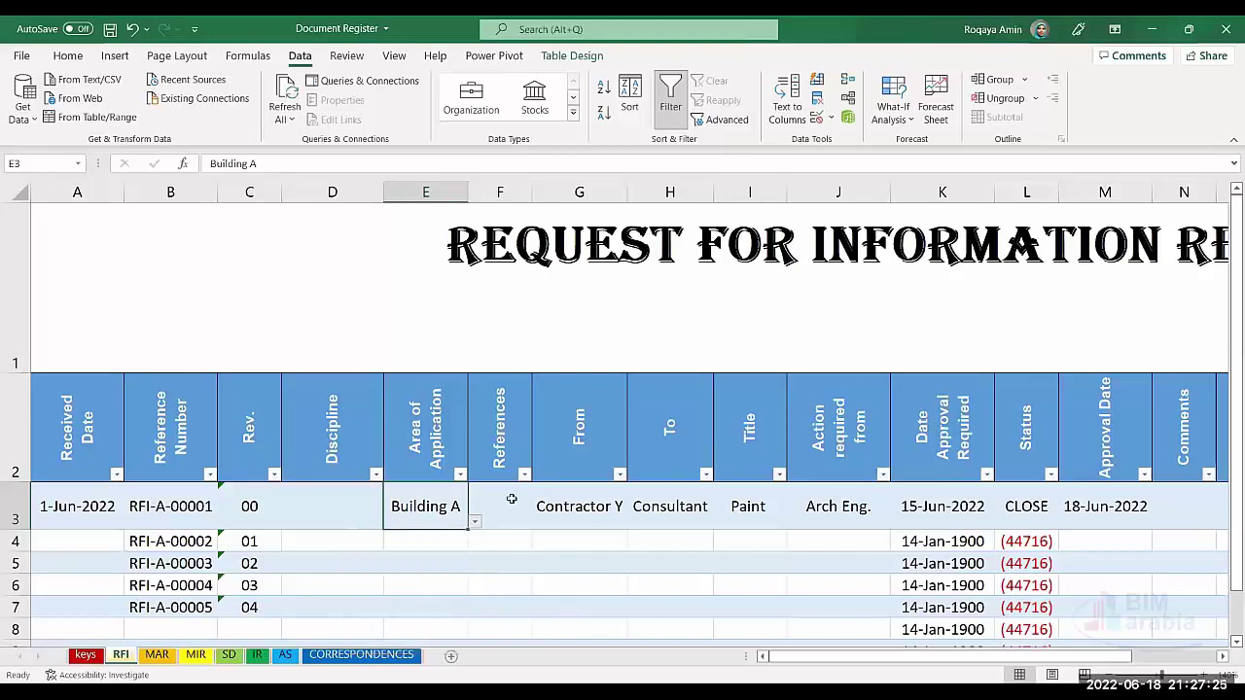
{"action": "left_click", "coordinate": [499, 513]}
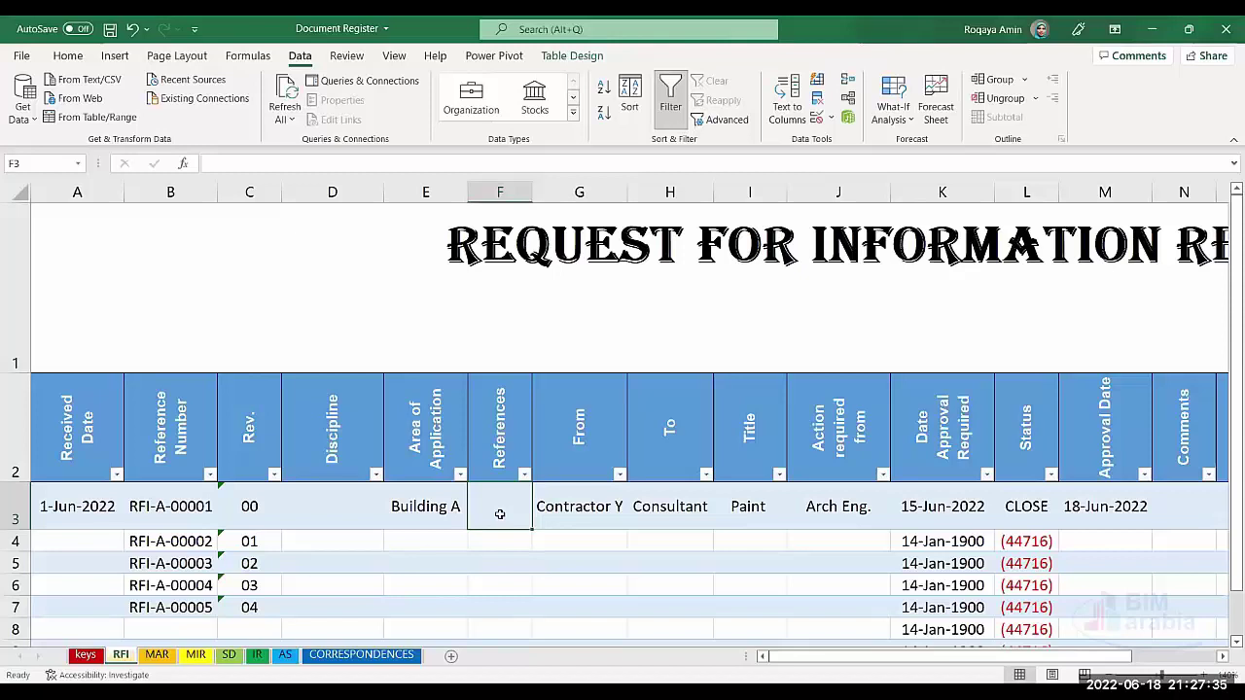
{"action": "left_click", "coordinate": [600, 507]}
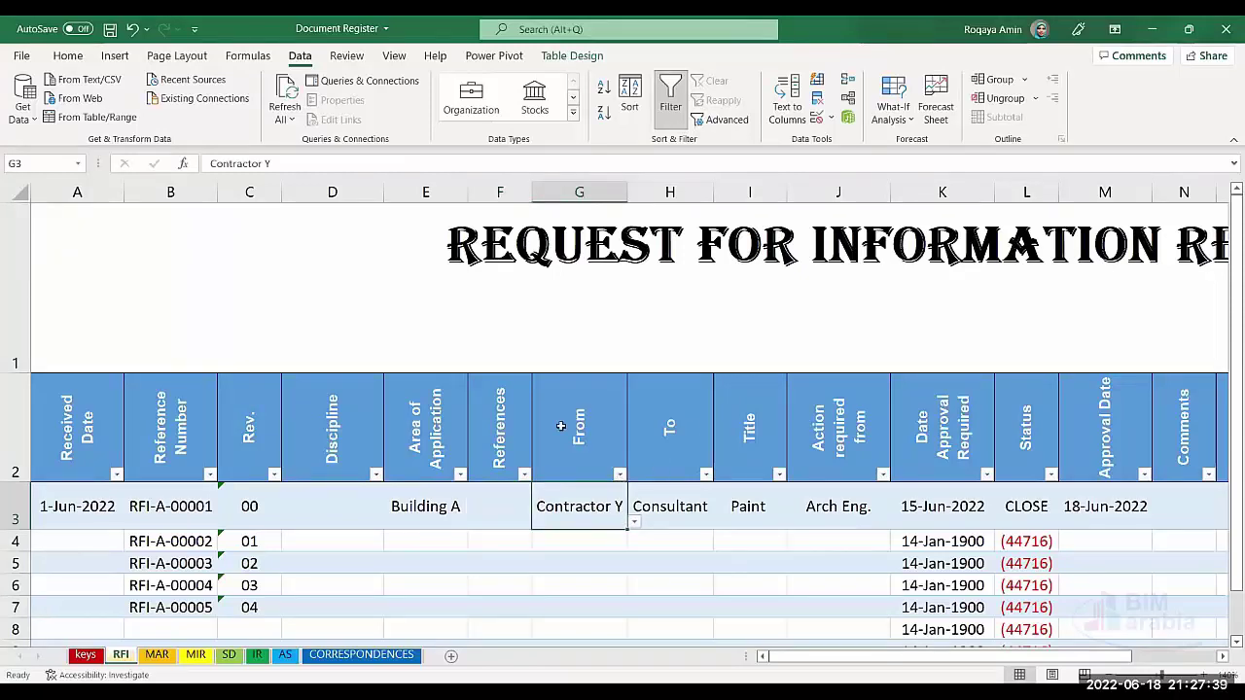
{"action": "left_click", "coordinate": [633, 523]}
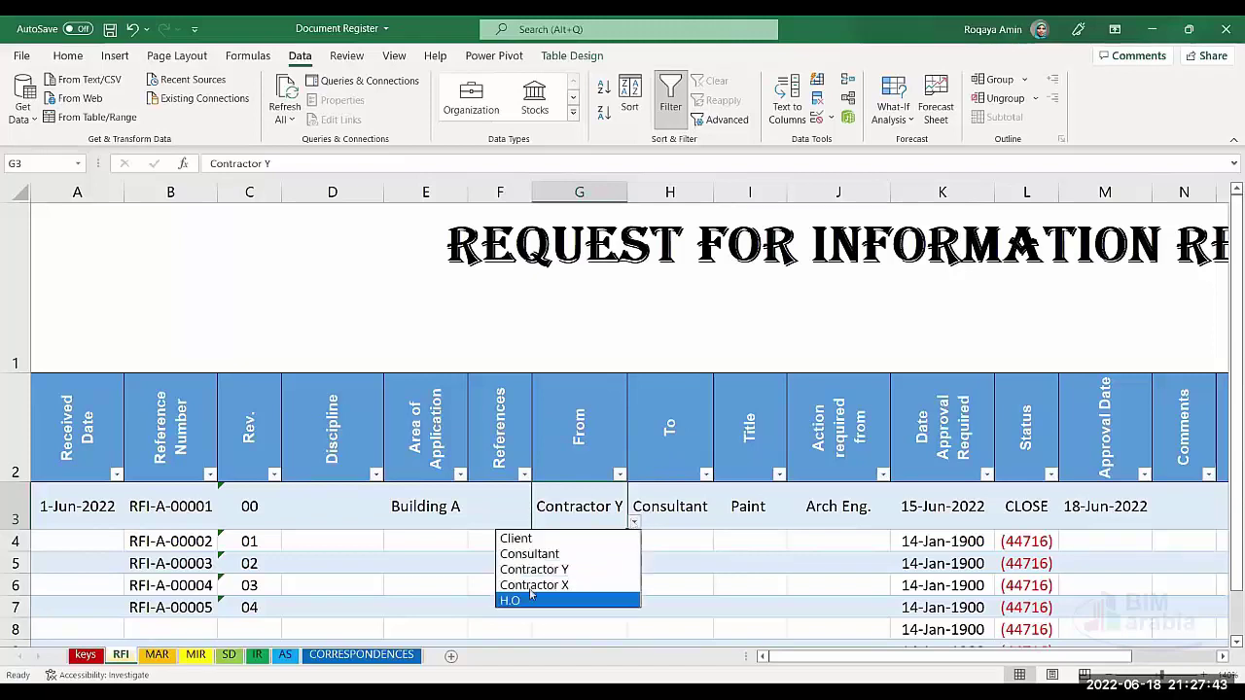
{"action": "left_click", "coordinate": [85, 656]}
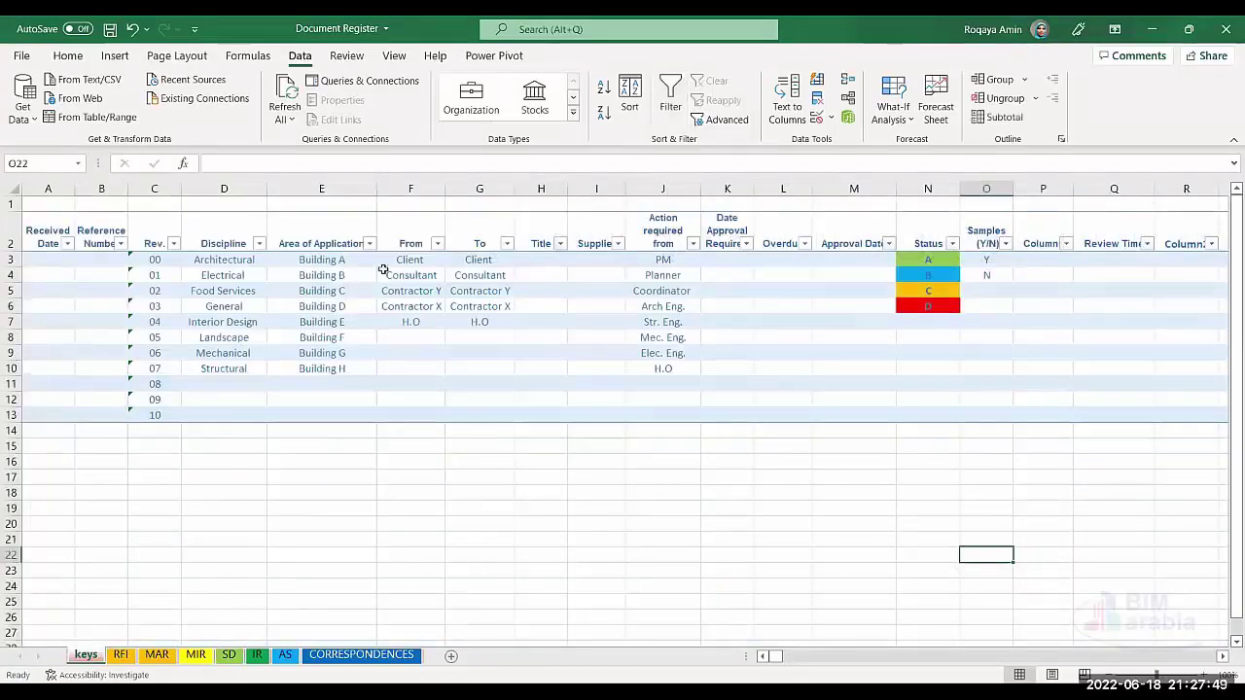
Step: Compare the keys From values Client through Contractor X with the RFI Paint and Arch Eng. entries
{"action": "left_click", "coordinate": [422, 260]}
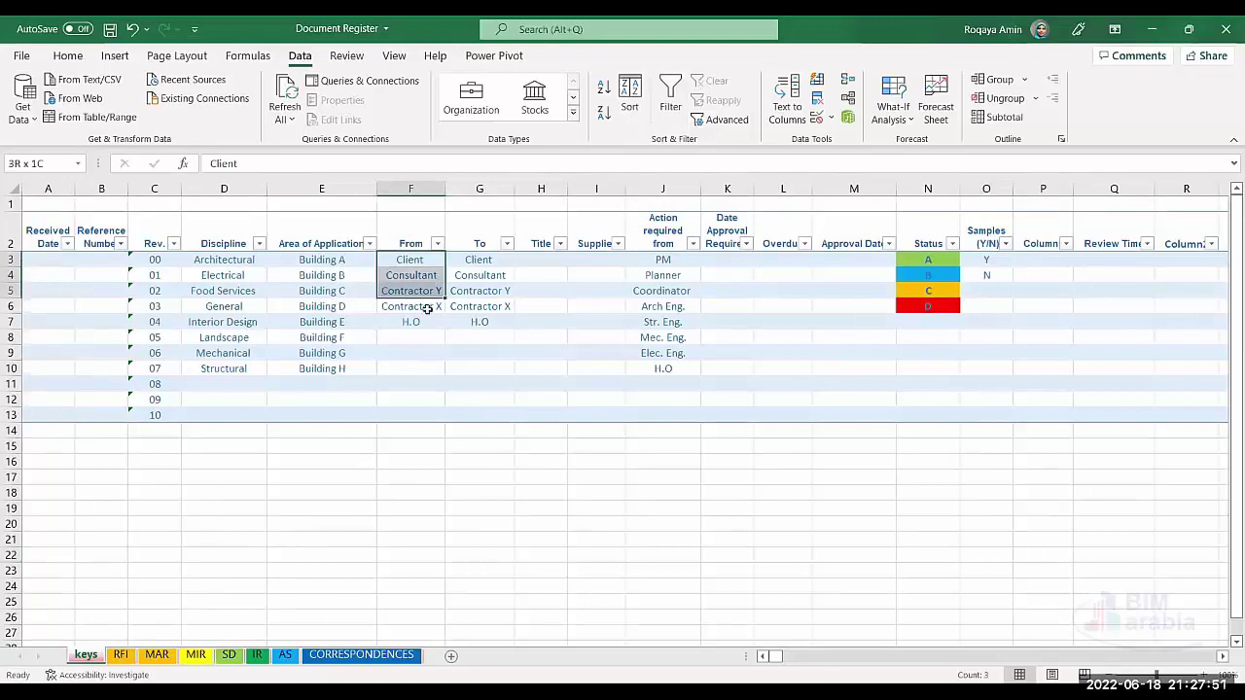
{"action": "left_click_drag", "start_coordinate": [422, 259], "coordinate": [419, 307]}
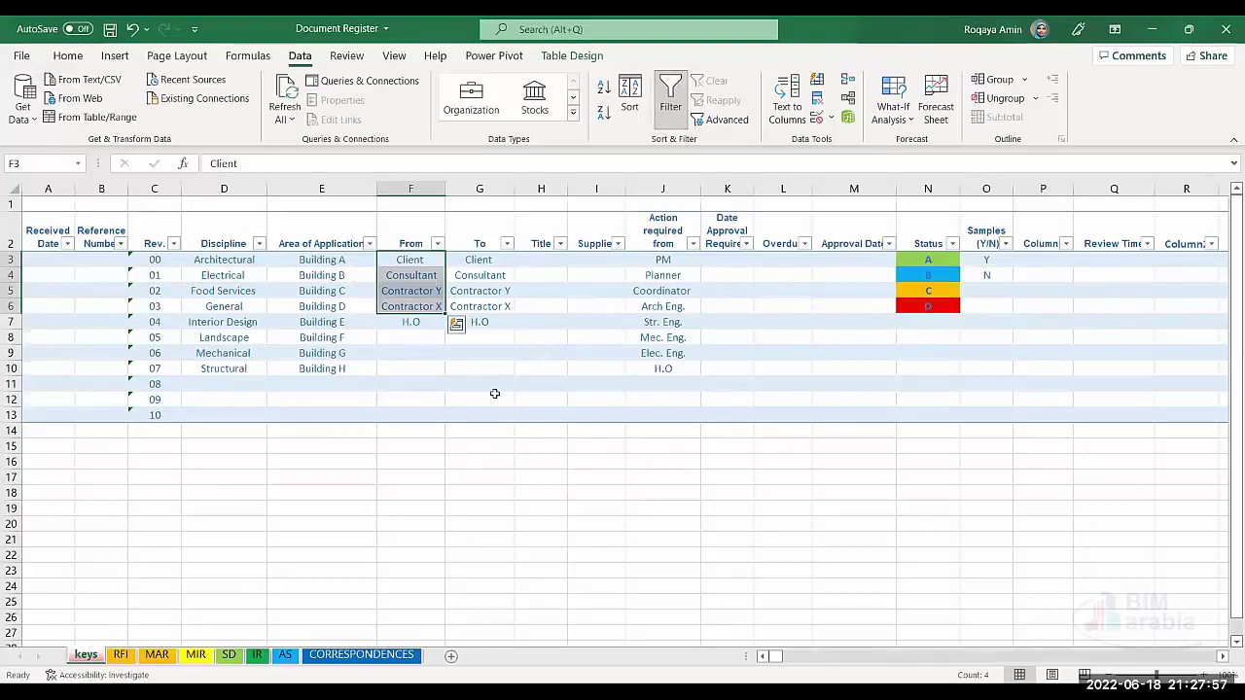
{"action": "left_click", "coordinate": [122, 656]}
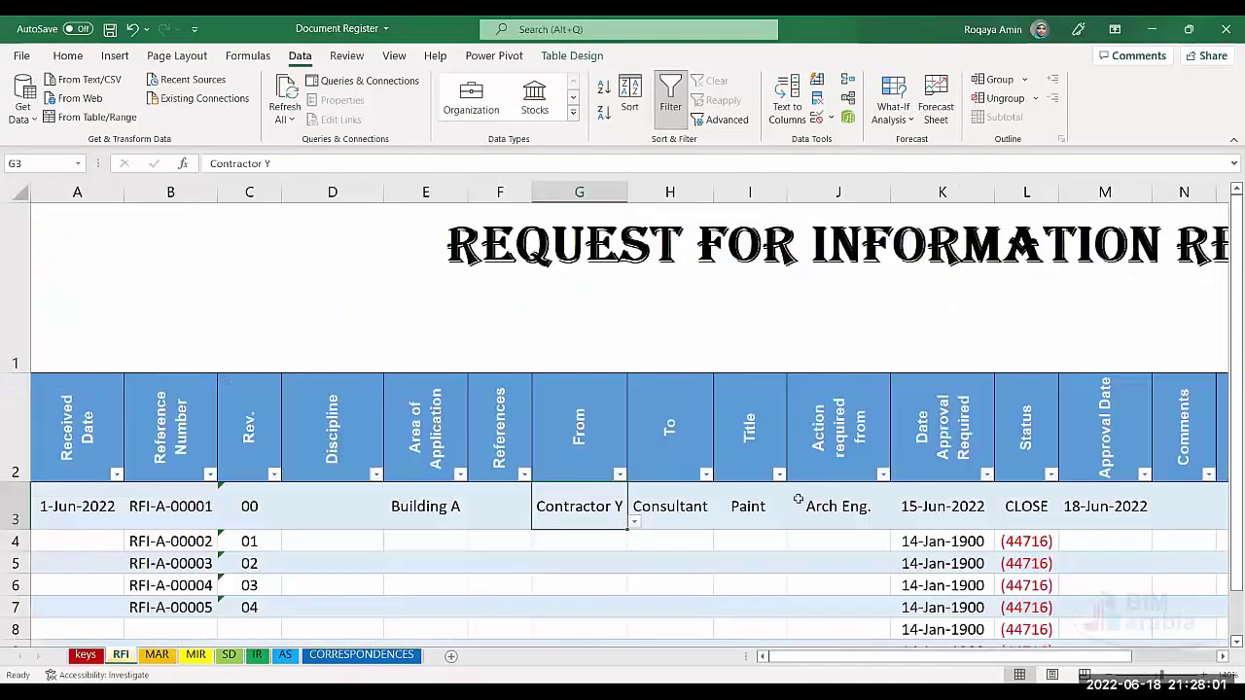
{"action": "left_click", "coordinate": [767, 504]}
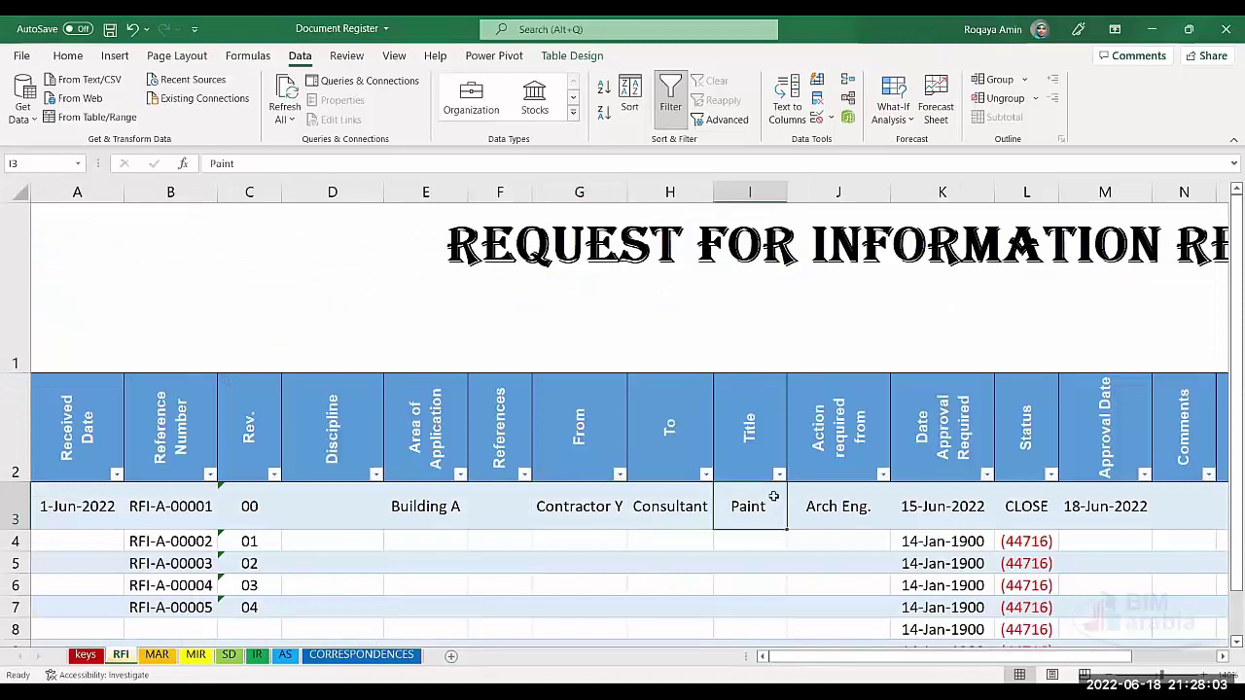
{"action": "left_click", "coordinate": [848, 510]}
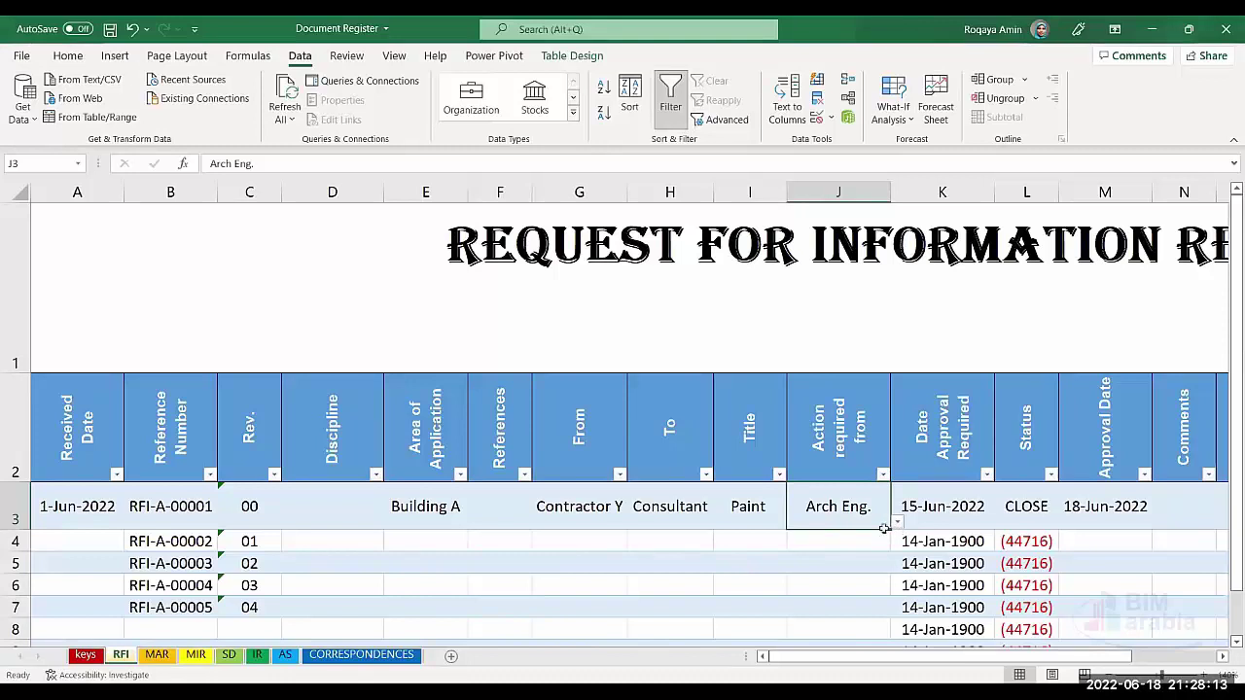
Step: Check the Action required from list starting at PM on keys, then return to RFI
{"action": "left_click", "coordinate": [88, 656]}
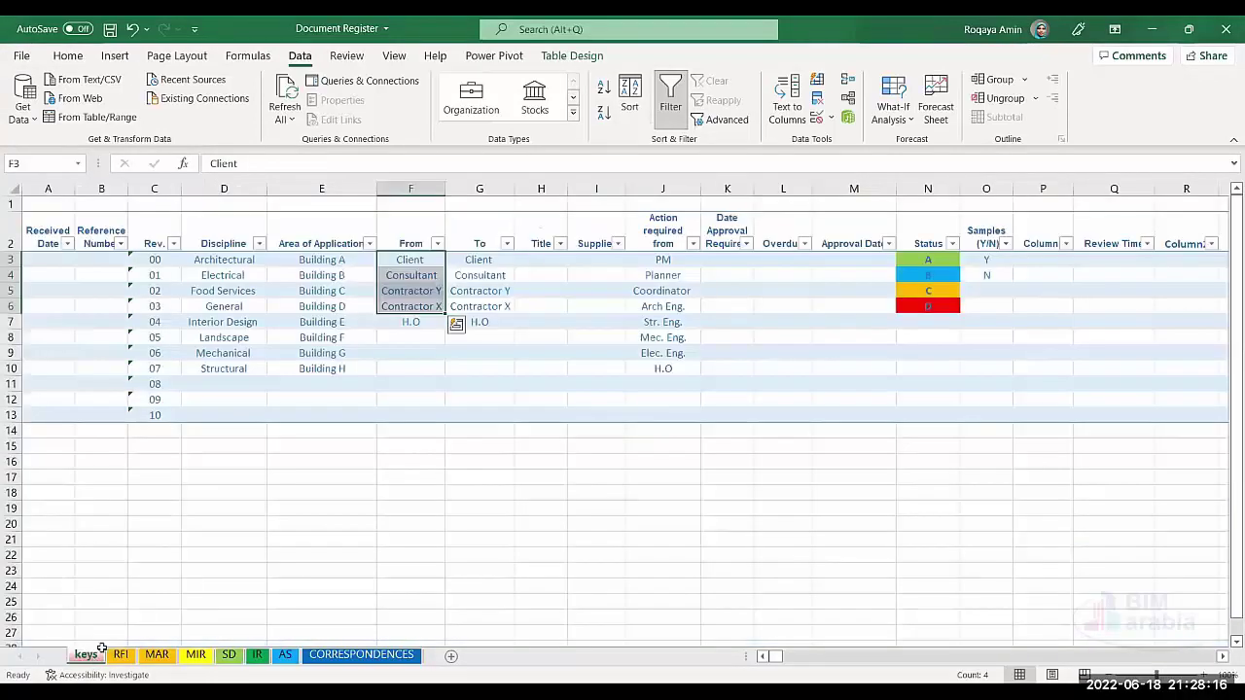
{"action": "left_click", "coordinate": [673, 258]}
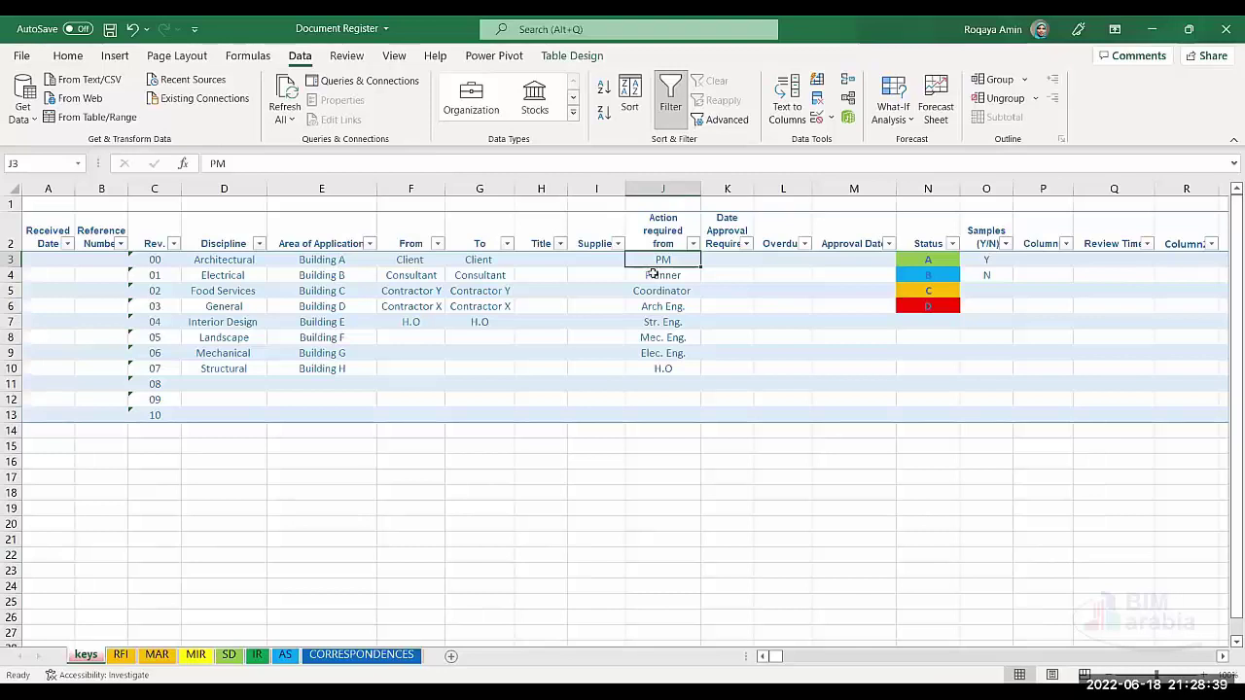
{"action": "left_click", "coordinate": [120, 654]}
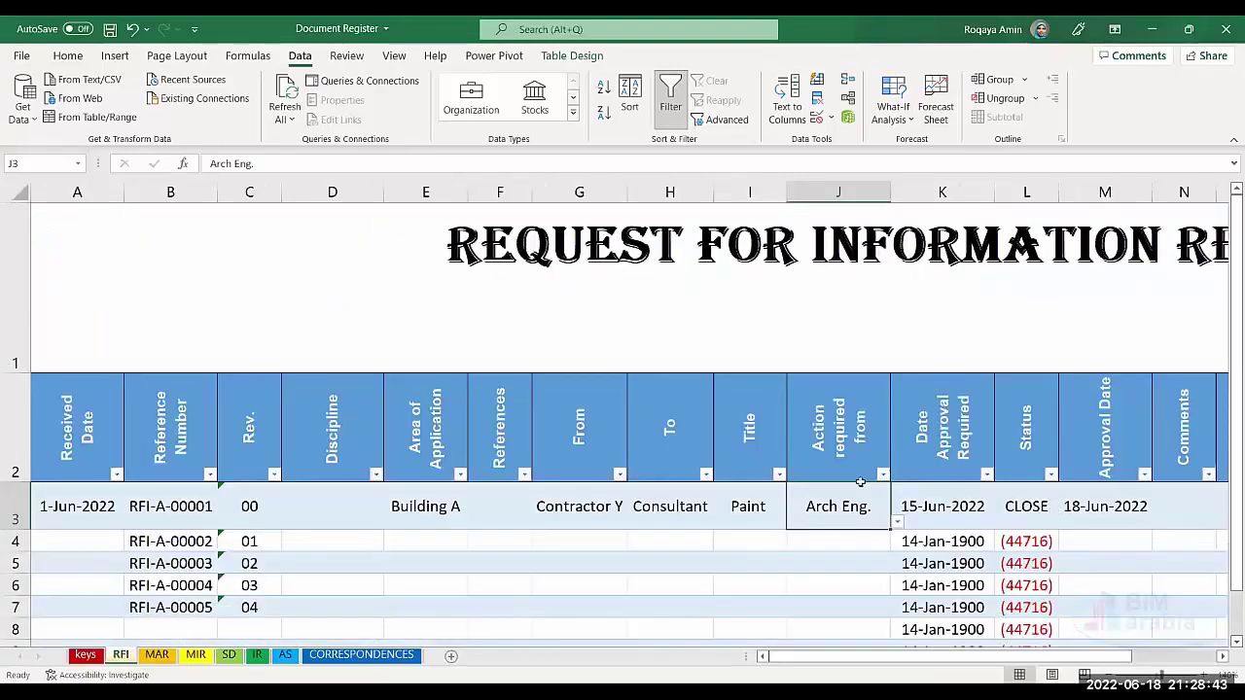
{"action": "left_click", "coordinate": [933, 512]}
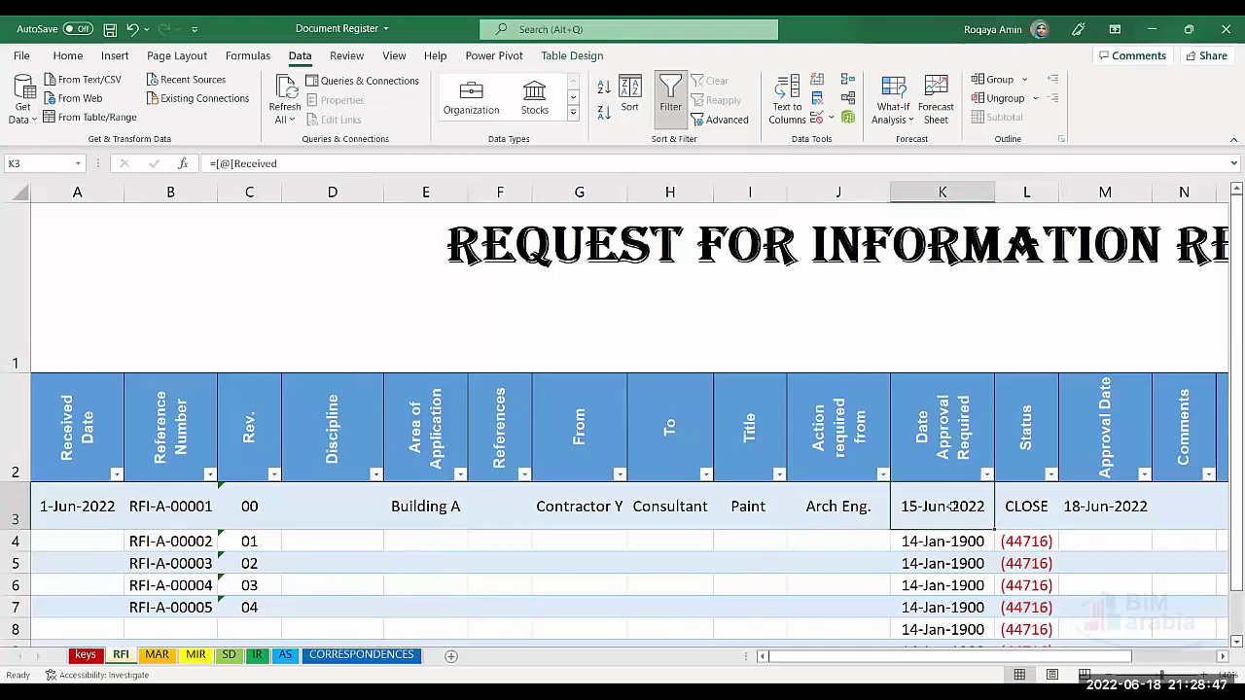
{"action": "left_click", "coordinate": [1035, 512]}
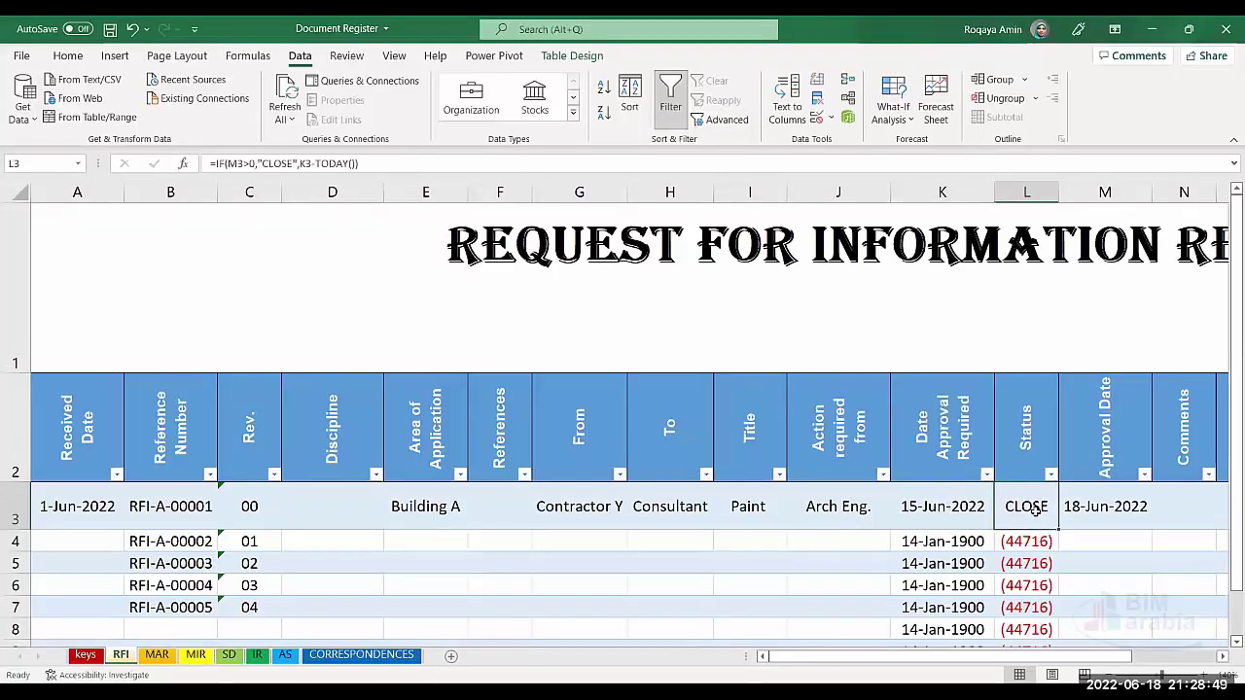
{"action": "left_click", "coordinate": [1109, 513]}
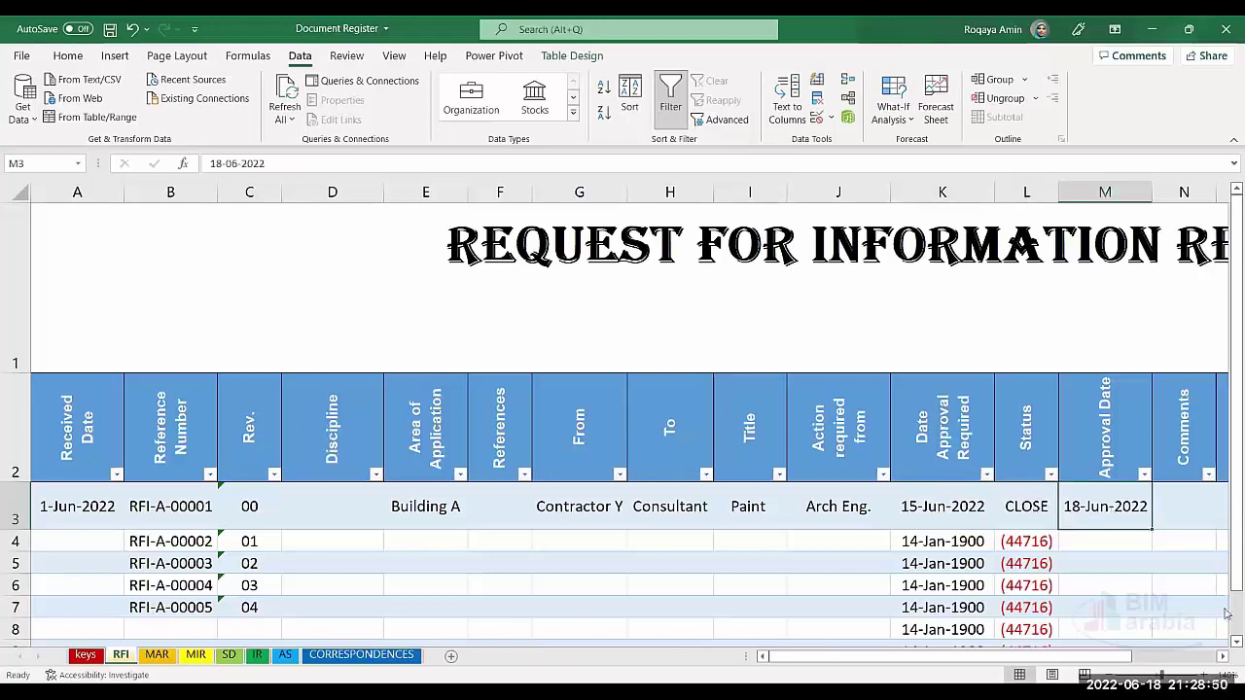
{"action": "left_click", "coordinate": [1223, 657]}
{"action": "left_click", "coordinate": [1223, 656]}
{"action": "left_click", "coordinate": [1222, 656]}
{"action": "left_click", "coordinate": [1223, 657]}
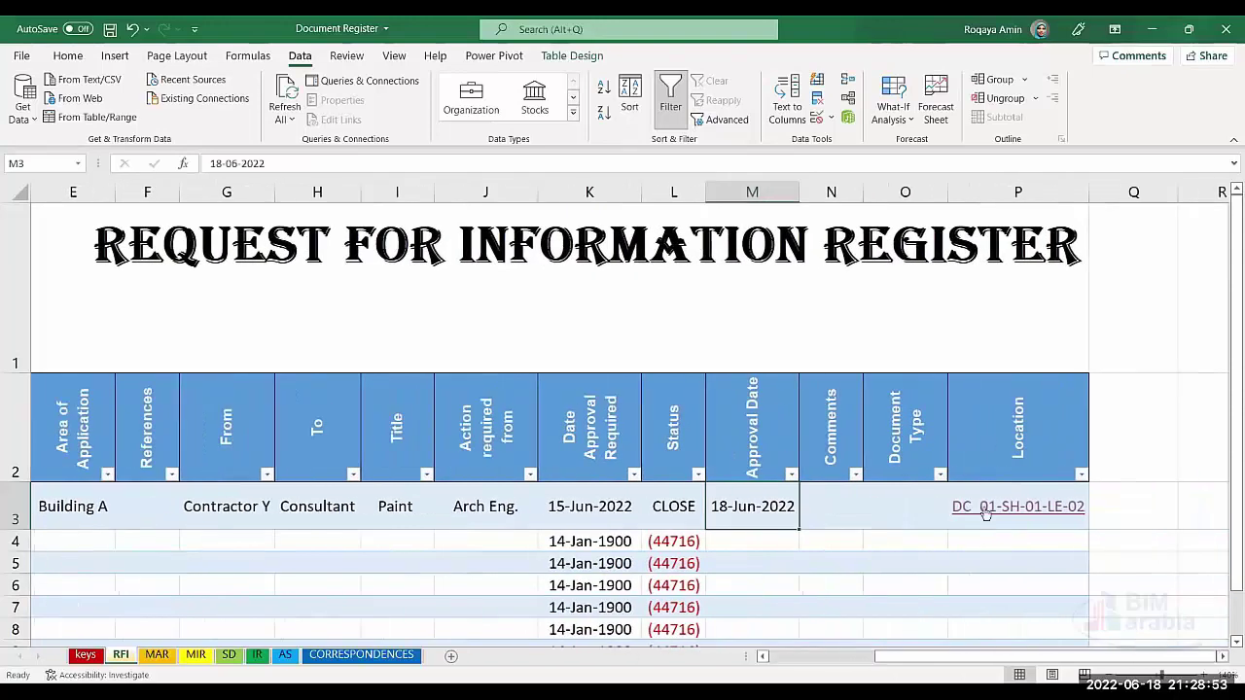
{"action": "left_click", "coordinate": [900, 500]}
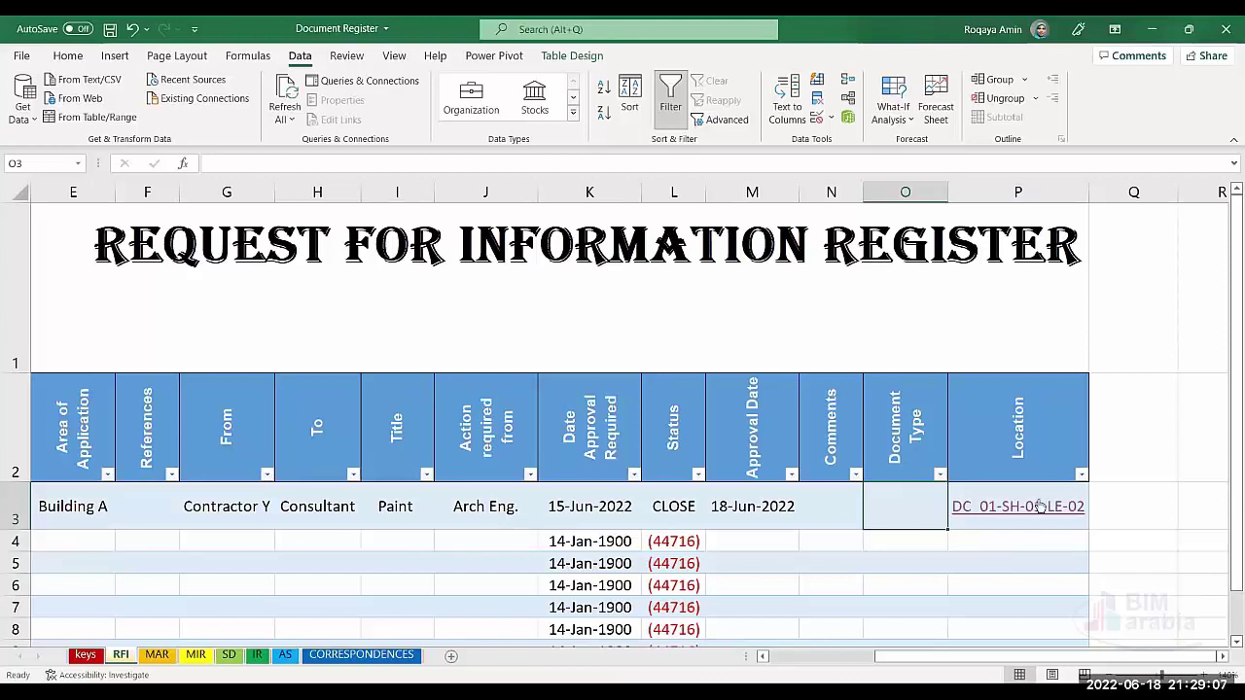
{"action": "left_click", "coordinate": [1040, 506]}
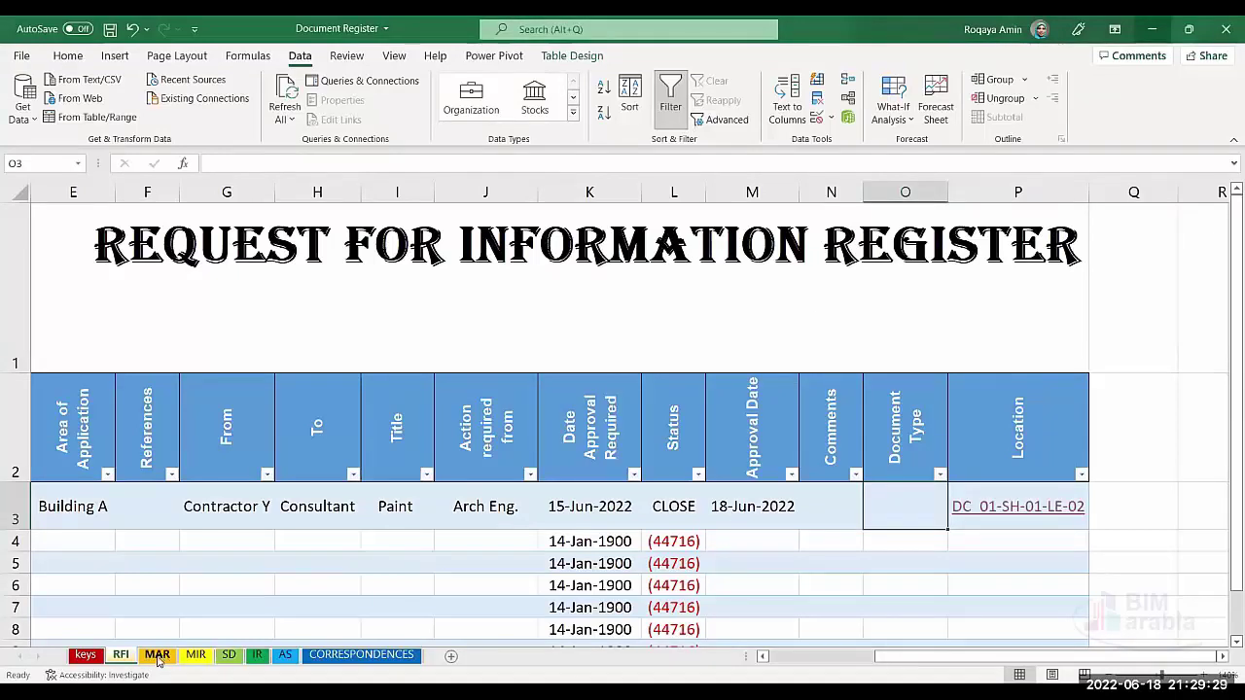
Step: Show the MAR register sheet zoomed in three steps
{"action": "left_click", "coordinate": [157, 658]}
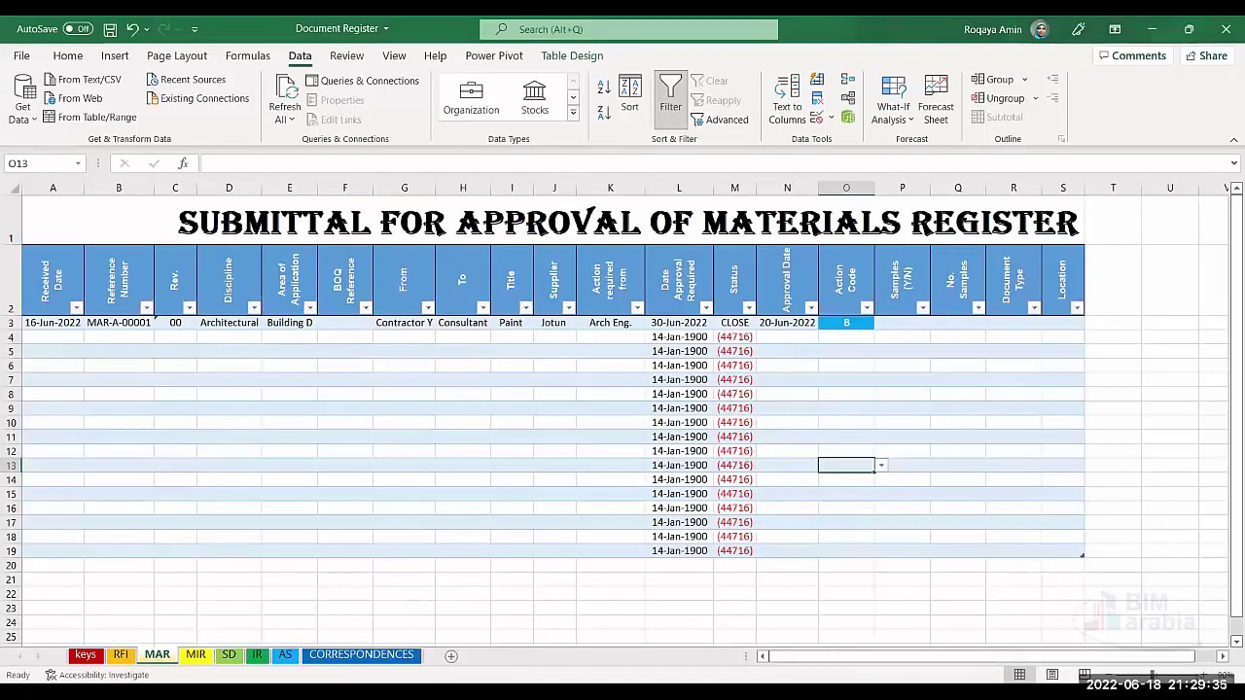
{"action": "left_click", "coordinate": [1206, 674]}
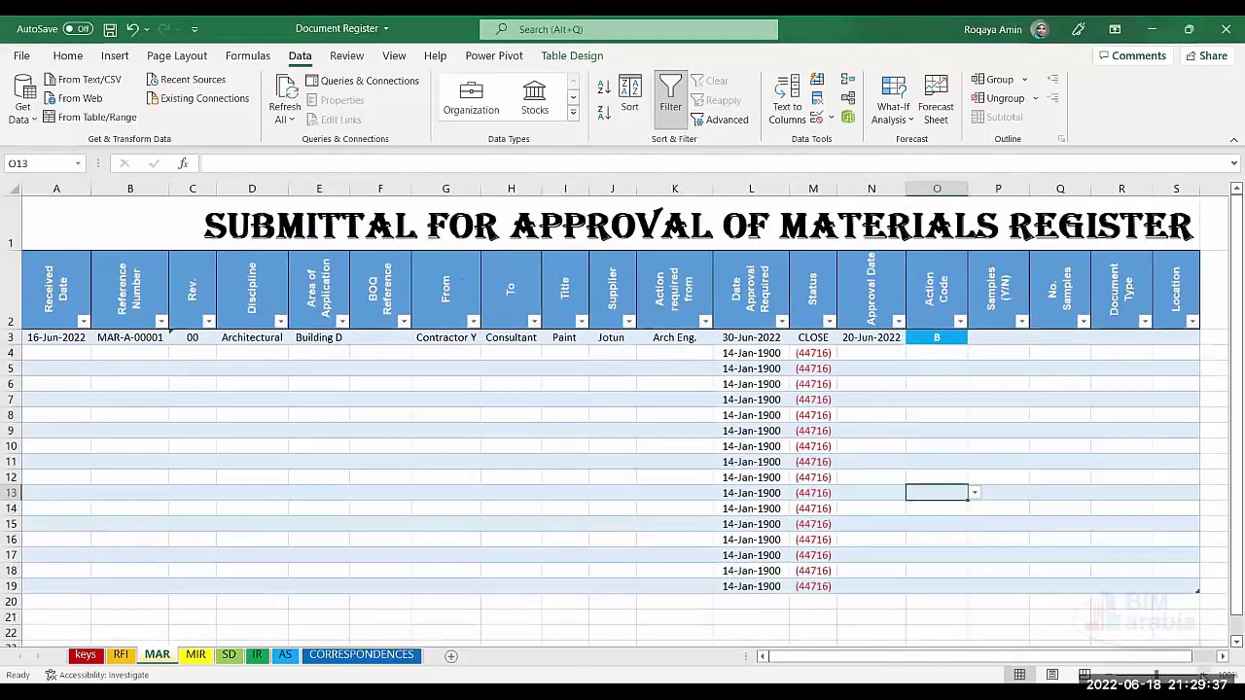
{"action": "left_click", "coordinate": [1206, 674]}
{"action": "left_click", "coordinate": [1206, 674]}
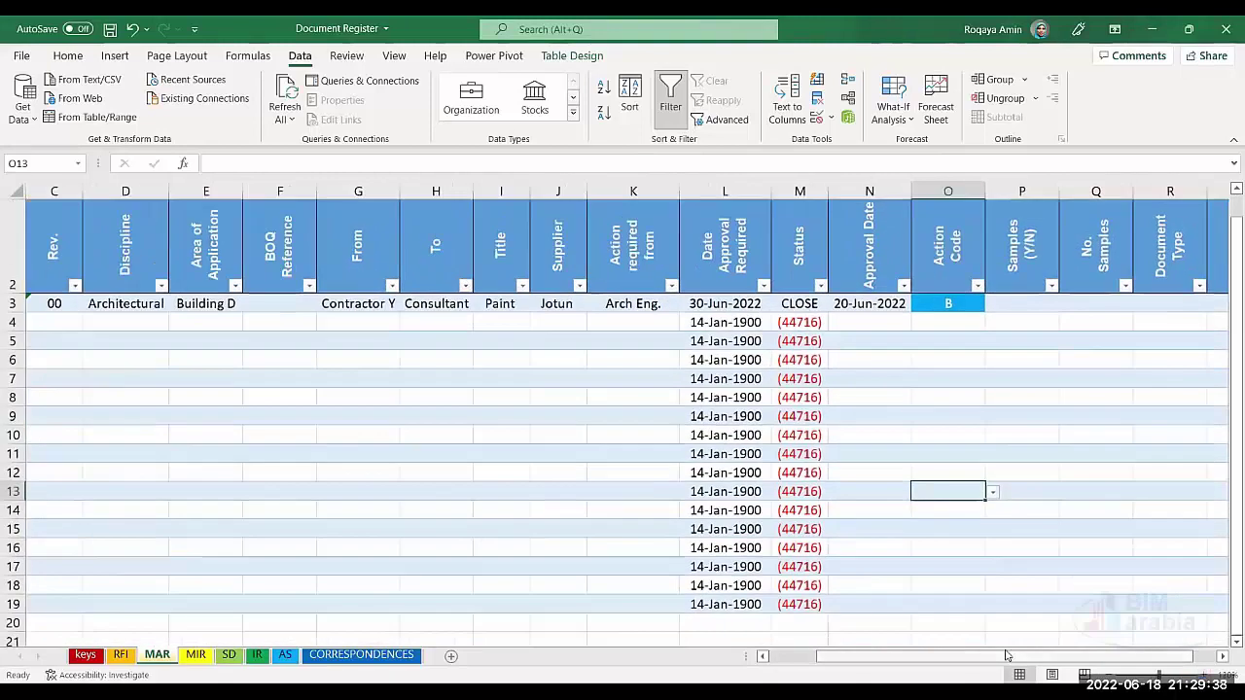
Step: Return to column A and select the Received Date and Reference Number headers, then BOQ Reference in row 3
{"action": "left_click", "coordinate": [794, 656]}
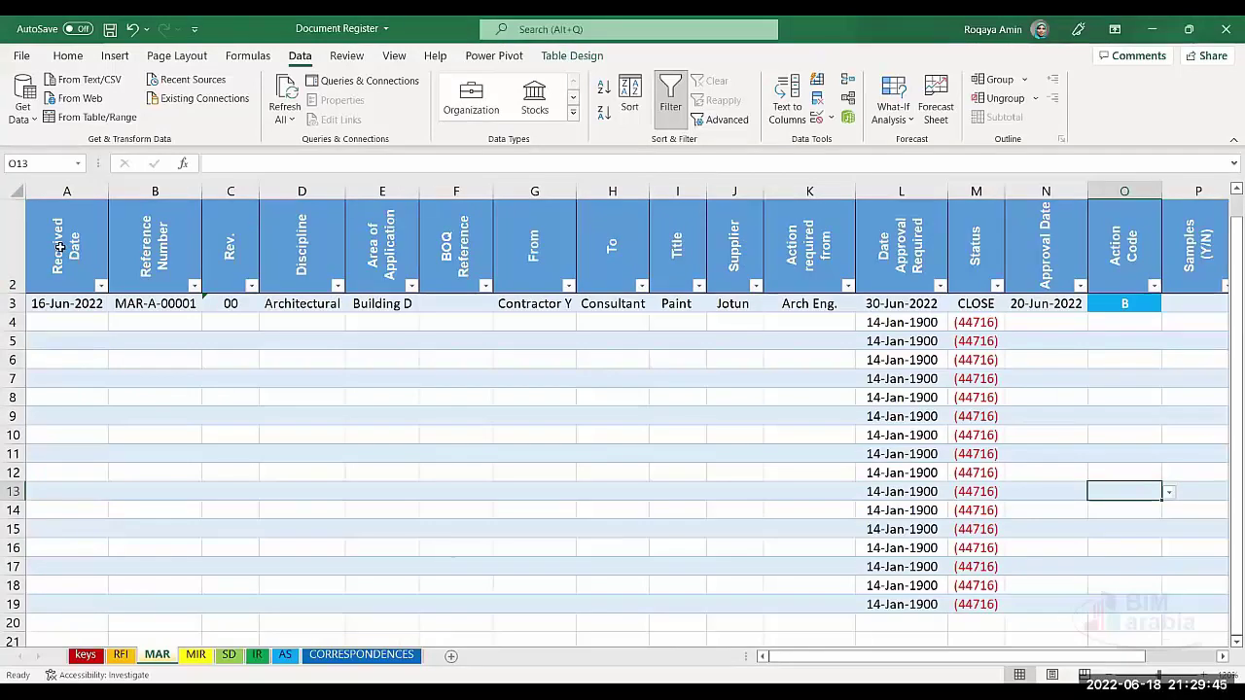
{"action": "left_click_drag", "start_coordinate": [61, 247], "coordinate": [374, 275]}
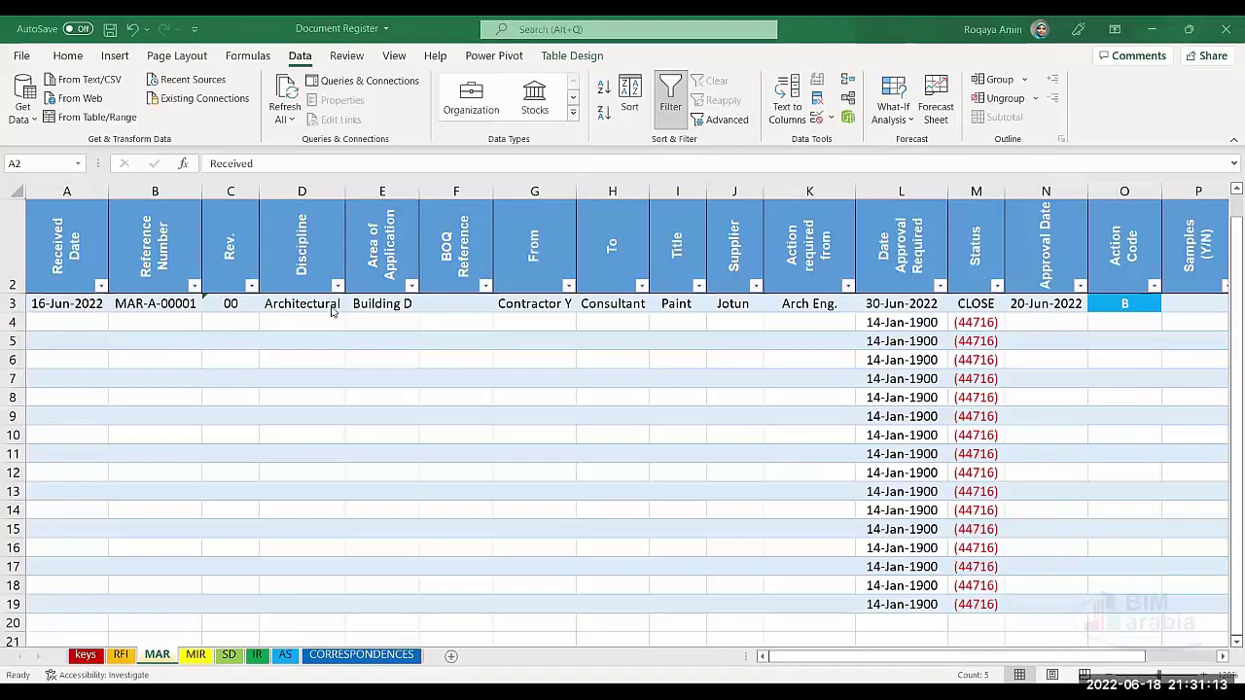
{"action": "left_click", "coordinate": [455, 306]}
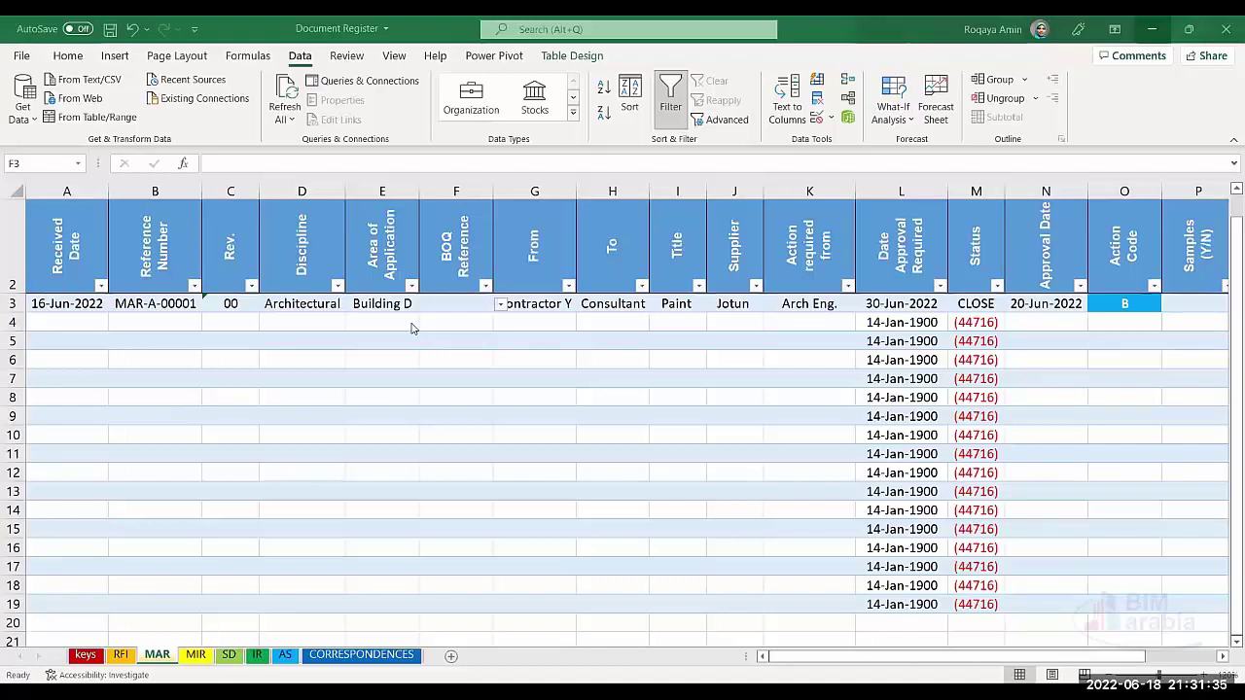
{"action": "left_click", "coordinate": [454, 302]}
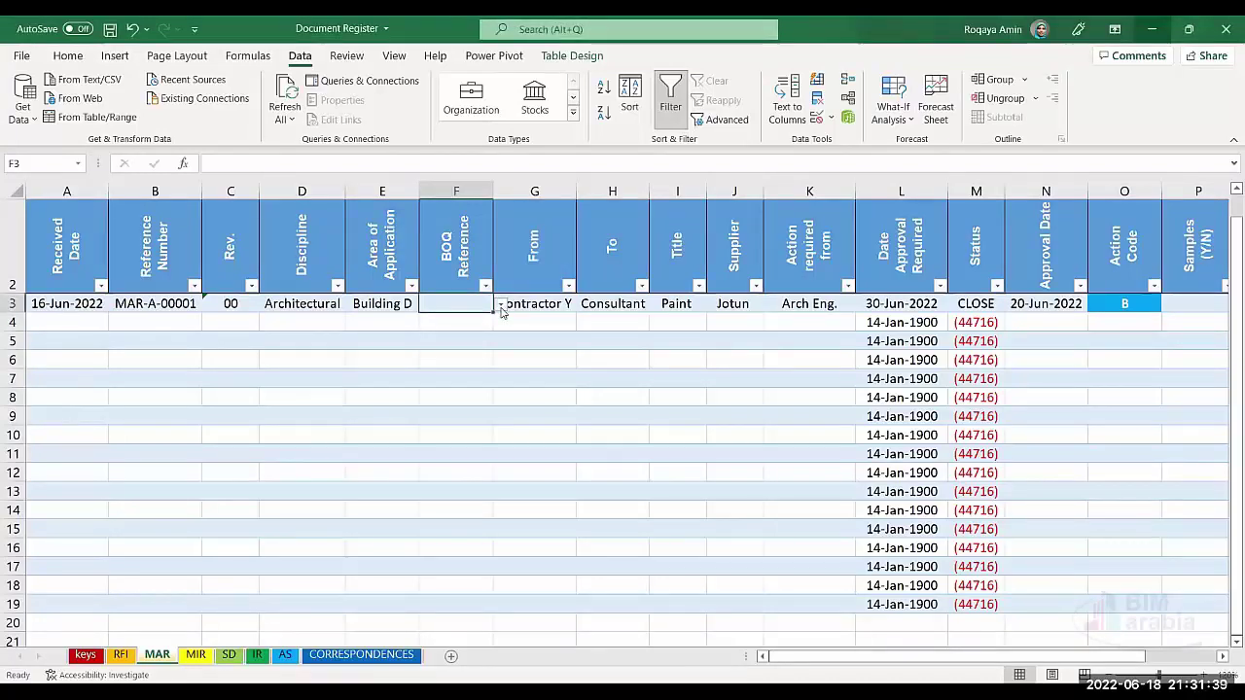
{"action": "left_click", "coordinate": [501, 308]}
{"action": "left_click_drag", "start_coordinate": [497, 370], "coordinate": [500, 352]}
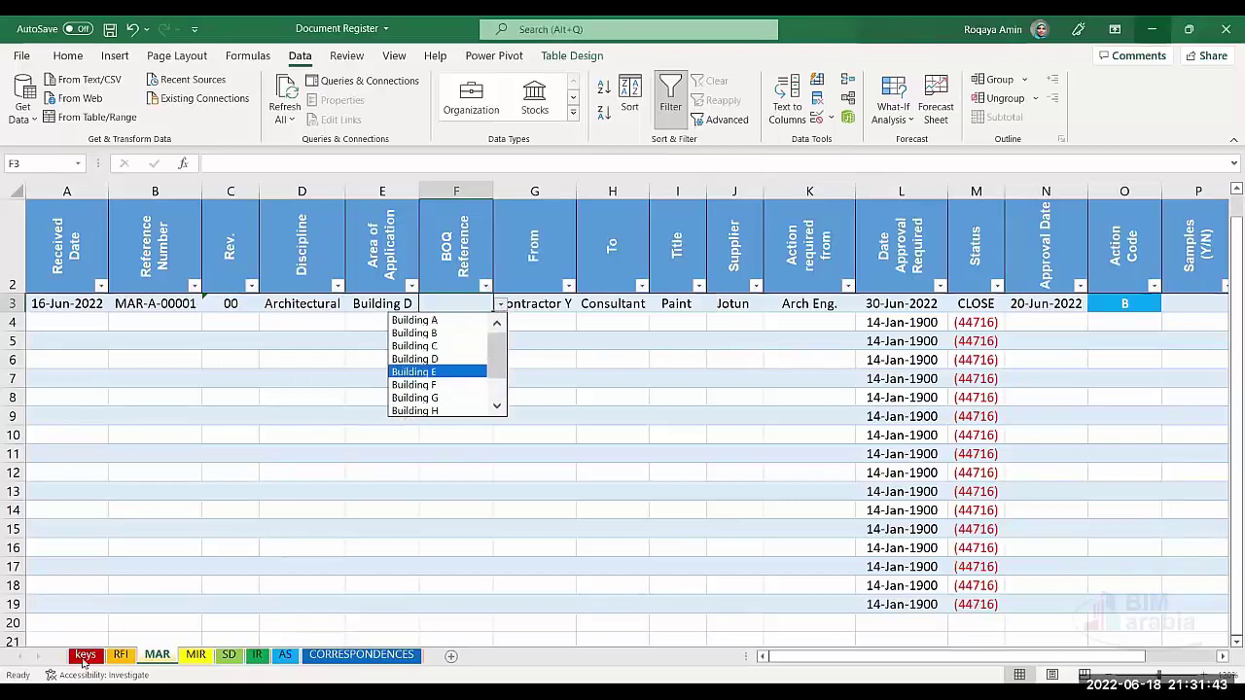
{"action": "key", "text": "Escape"}
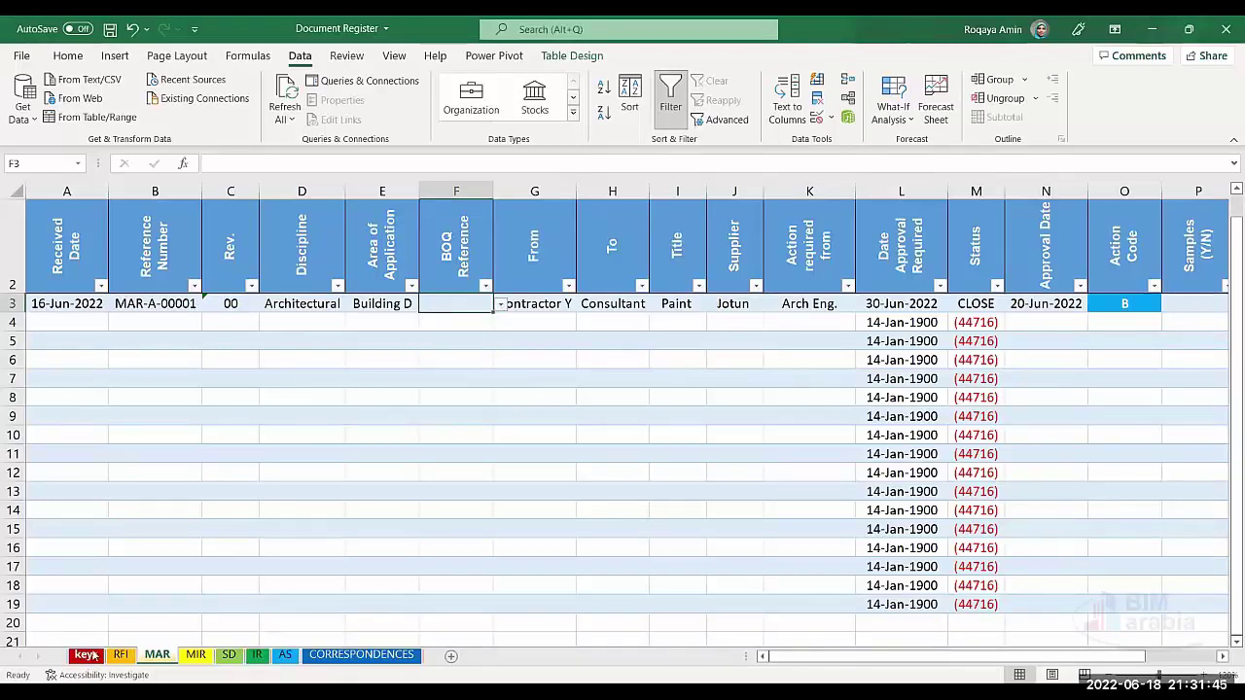
{"action": "left_click", "coordinate": [86, 655]}
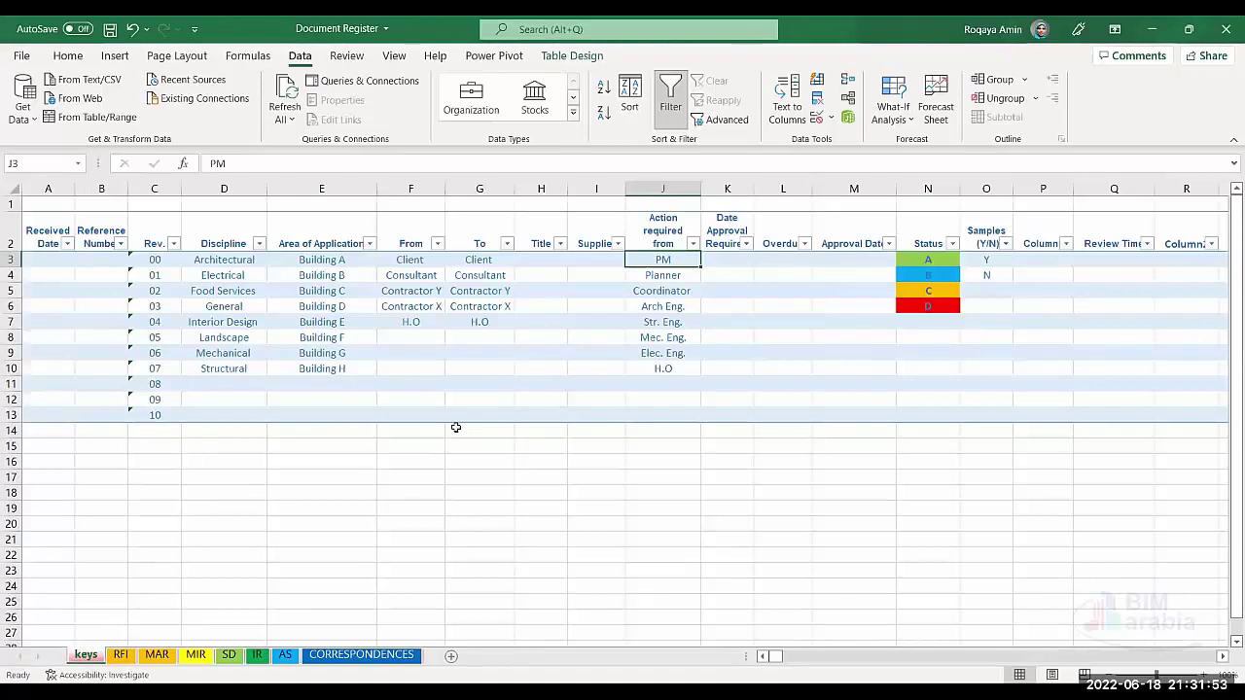
{"action": "left_click", "coordinate": [157, 654]}
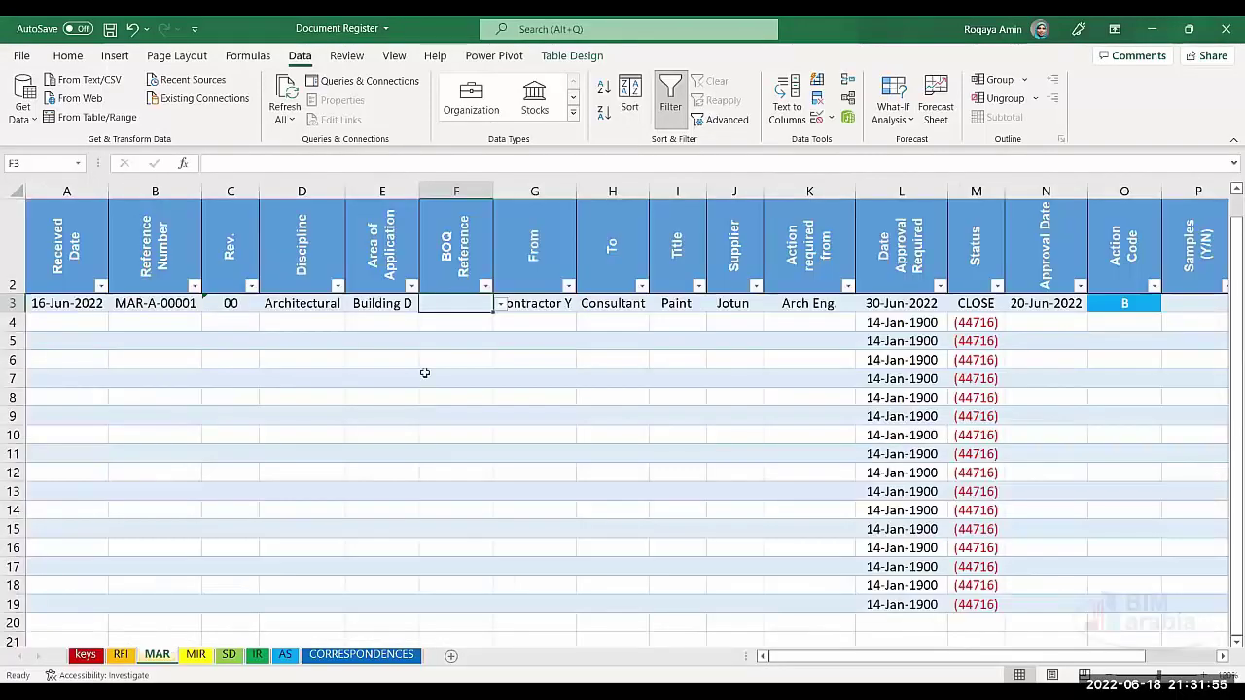
{"action": "left_click_drag", "start_coordinate": [561, 274], "coordinate": [622, 275]}
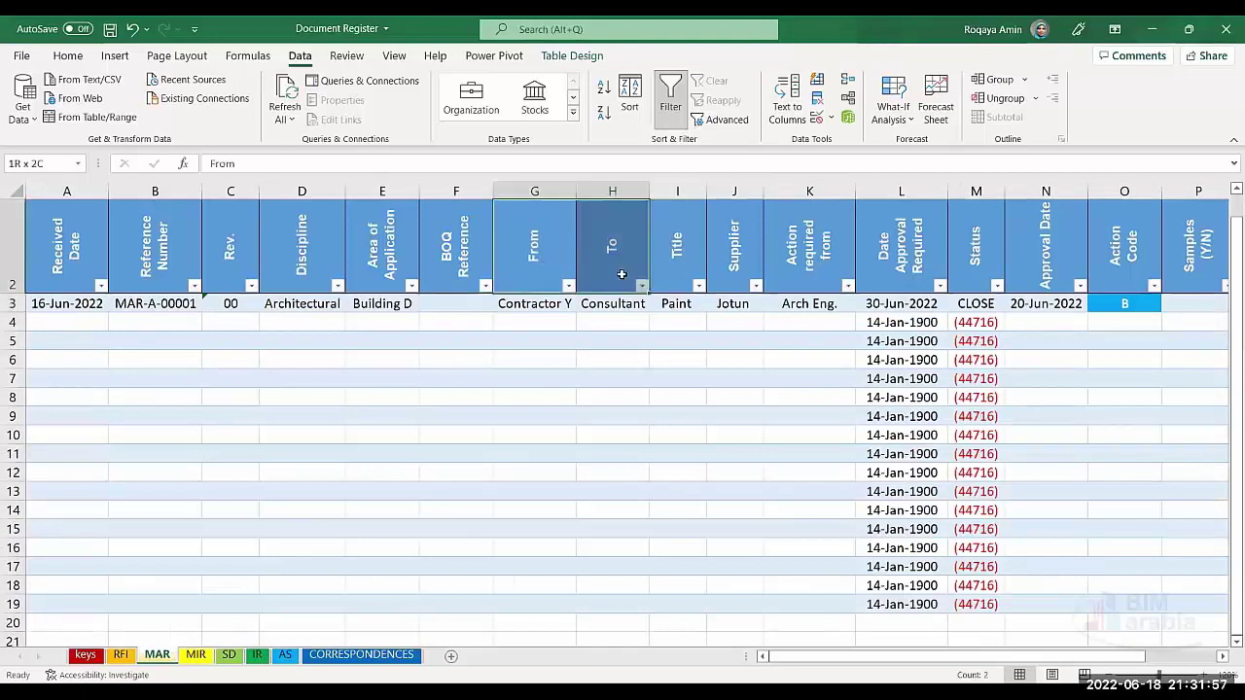
Step: Fill the BOQ Reference header F2 with red
{"action": "left_click", "coordinate": [451, 251]}
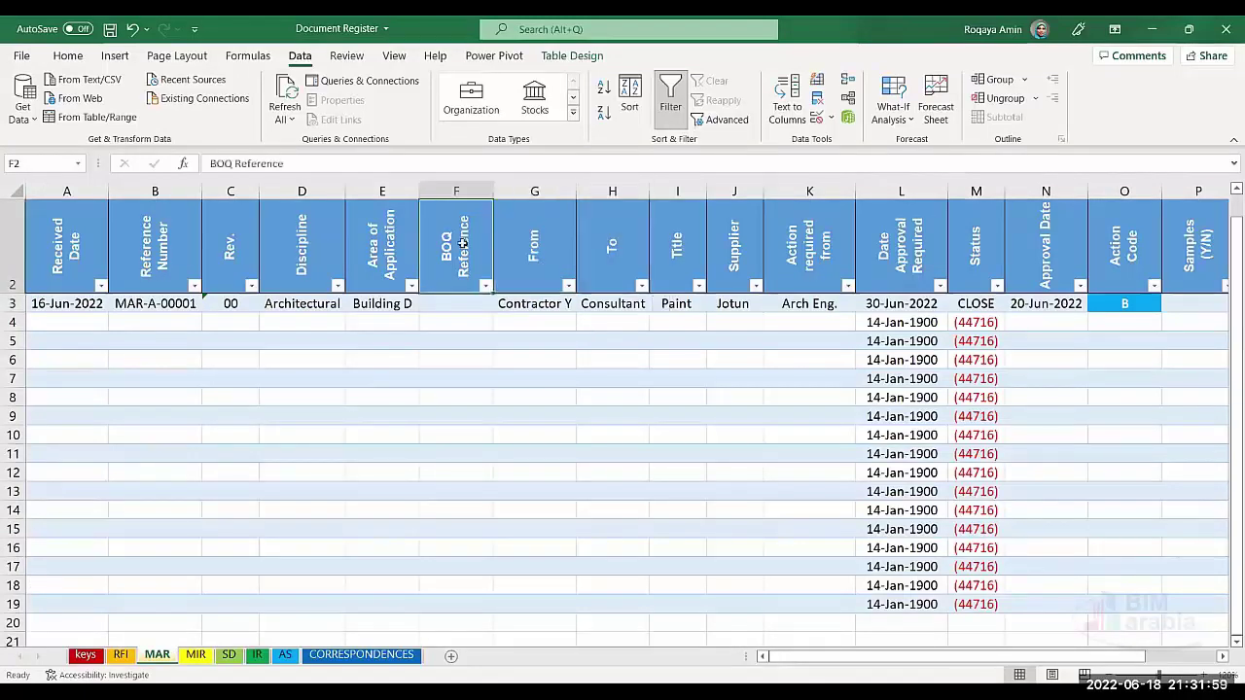
{"action": "left_click", "coordinate": [67, 56]}
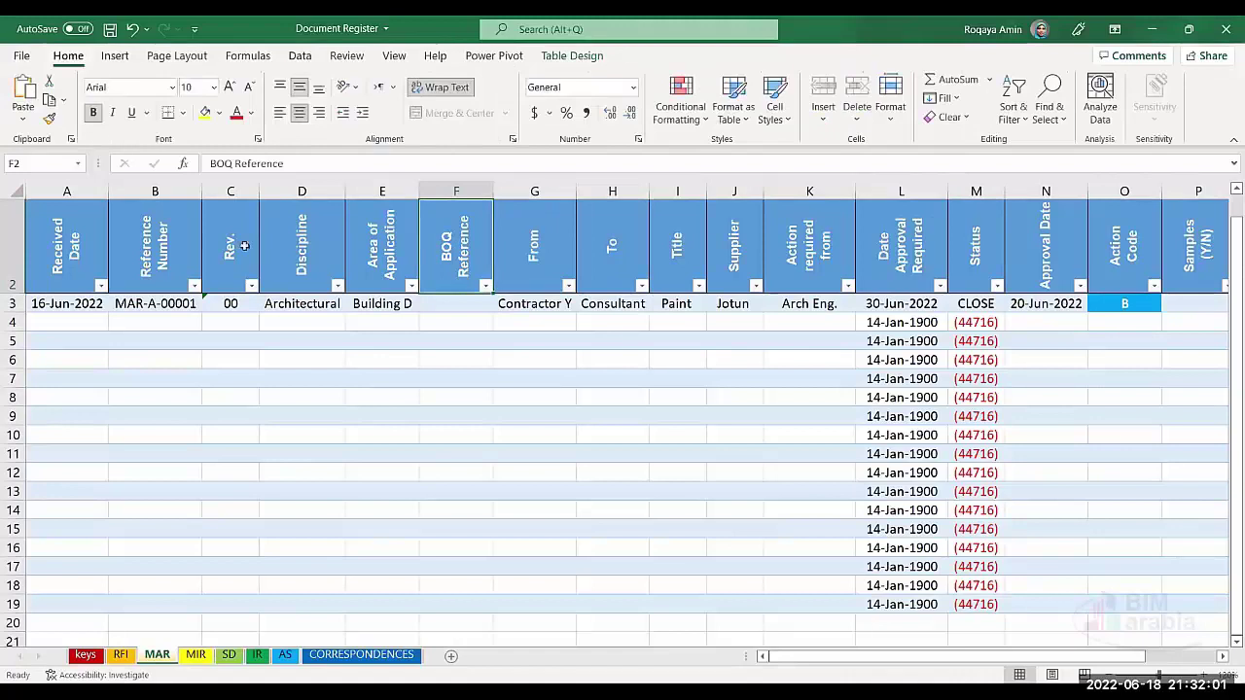
{"action": "left_click", "coordinate": [219, 113]}
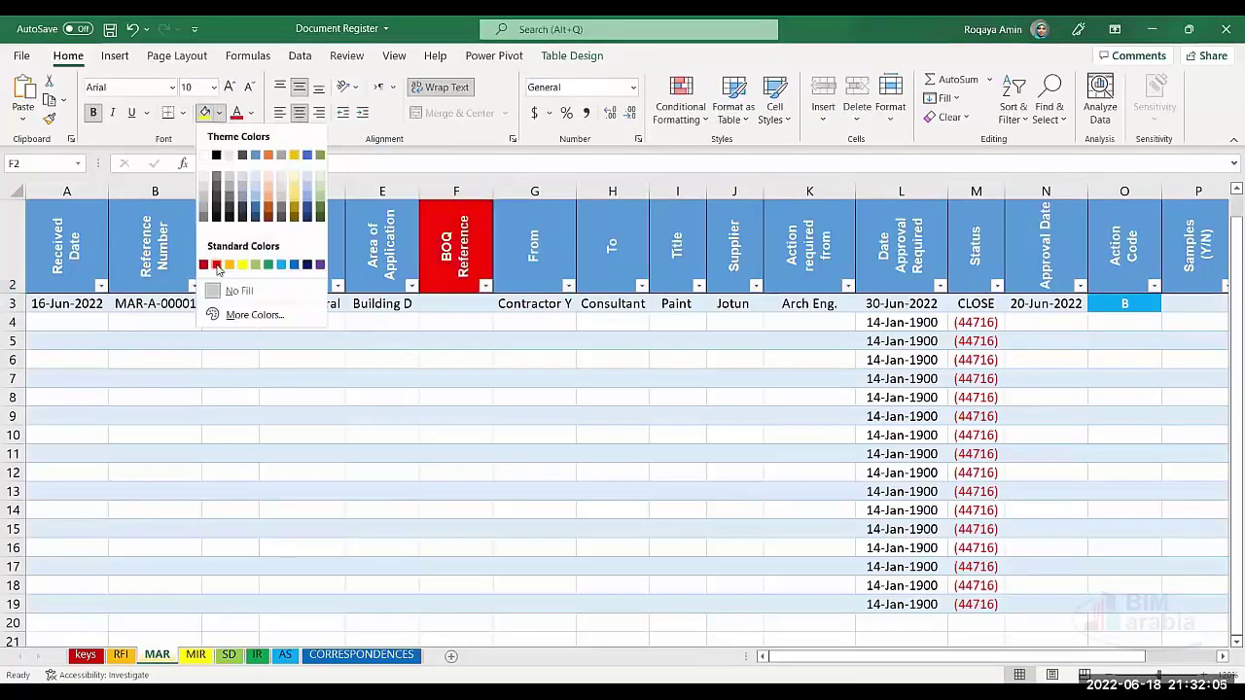
{"action": "left_click", "coordinate": [217, 264]}
Step: Apply the same red fill to the Supplier header J2
{"action": "left_click", "coordinate": [678, 261]}
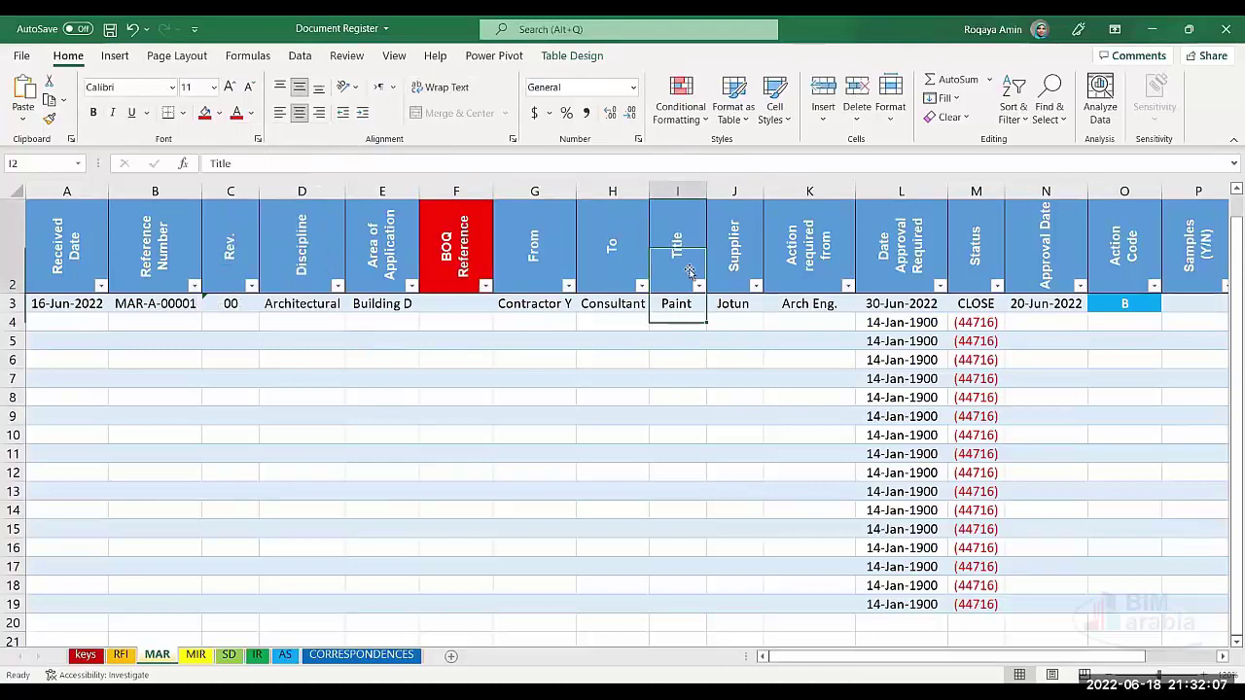
{"action": "left_click", "coordinate": [734, 261]}
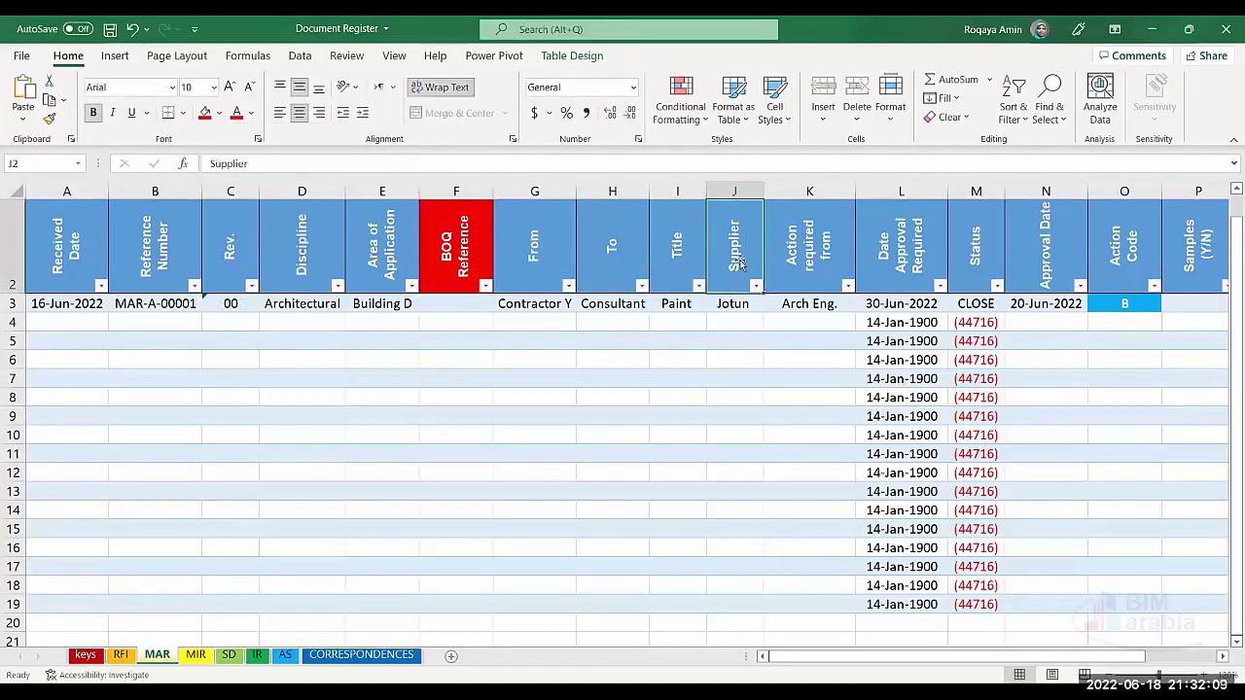
{"action": "left_click", "coordinate": [204, 112]}
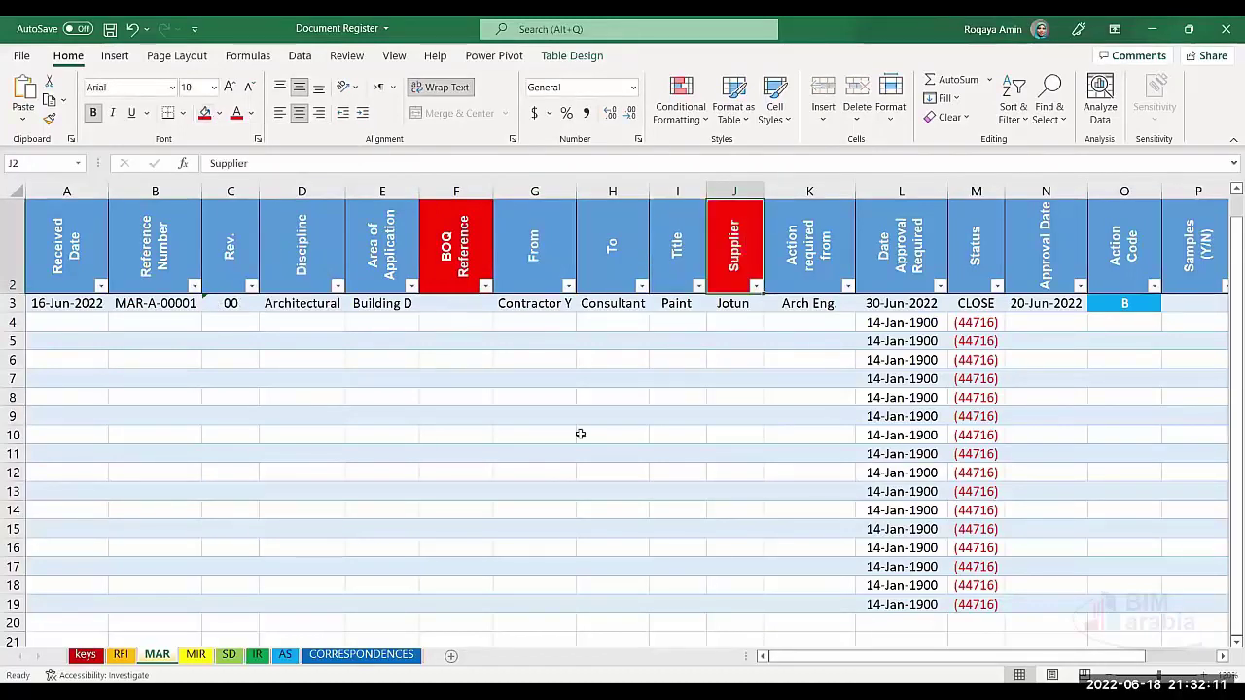
{"action": "left_click", "coordinate": [785, 398]}
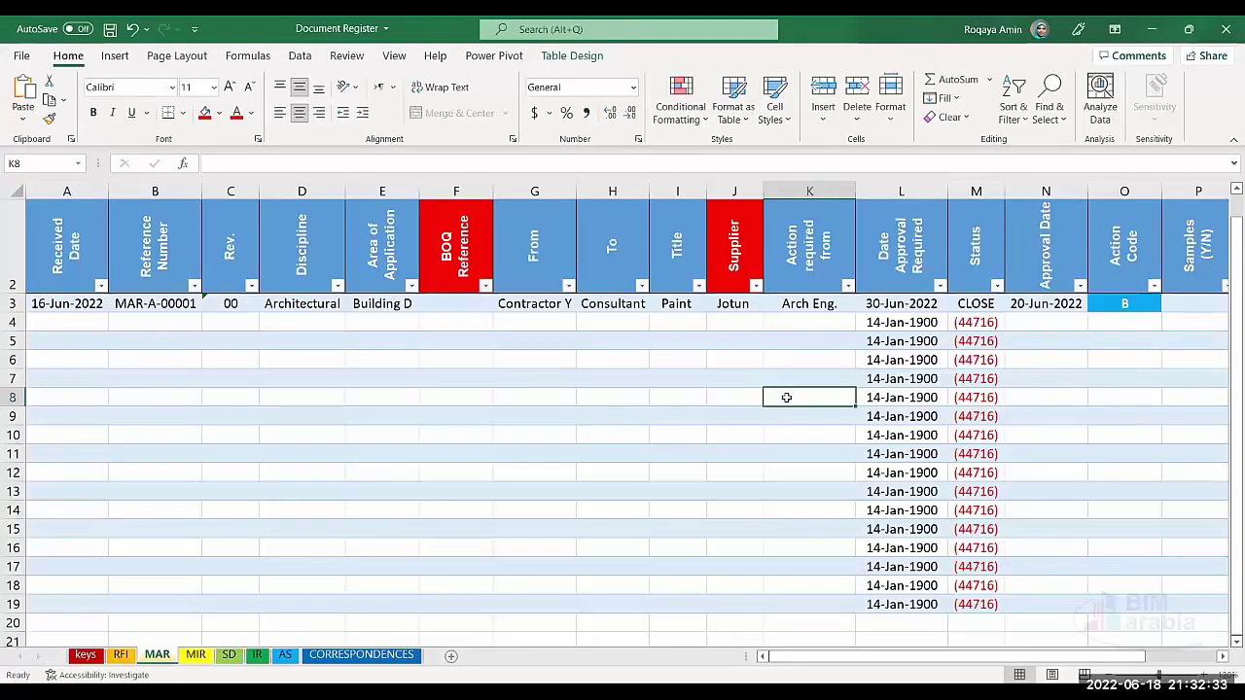
Step: Inspect the Action required from, Date Approval Required, Status, Approval Date and Action Code headers
{"action": "left_click", "coordinate": [815, 278]}
{"action": "left_click", "coordinate": [815, 301]}
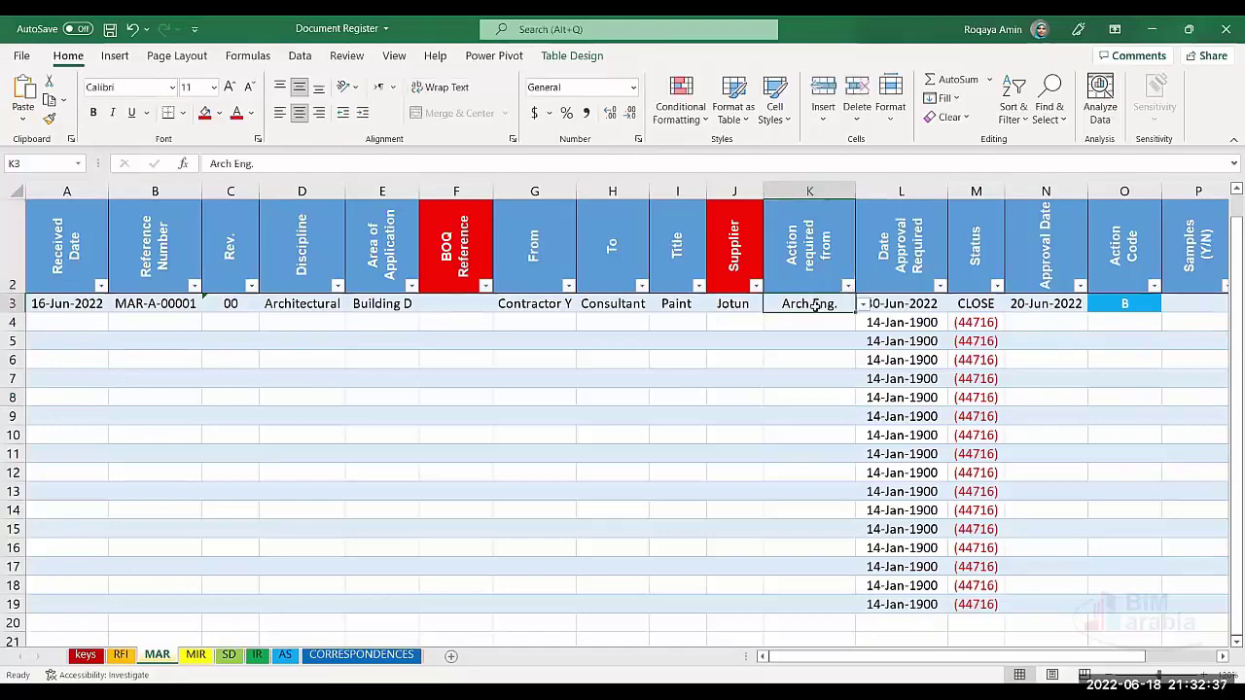
{"action": "left_click", "coordinate": [902, 254]}
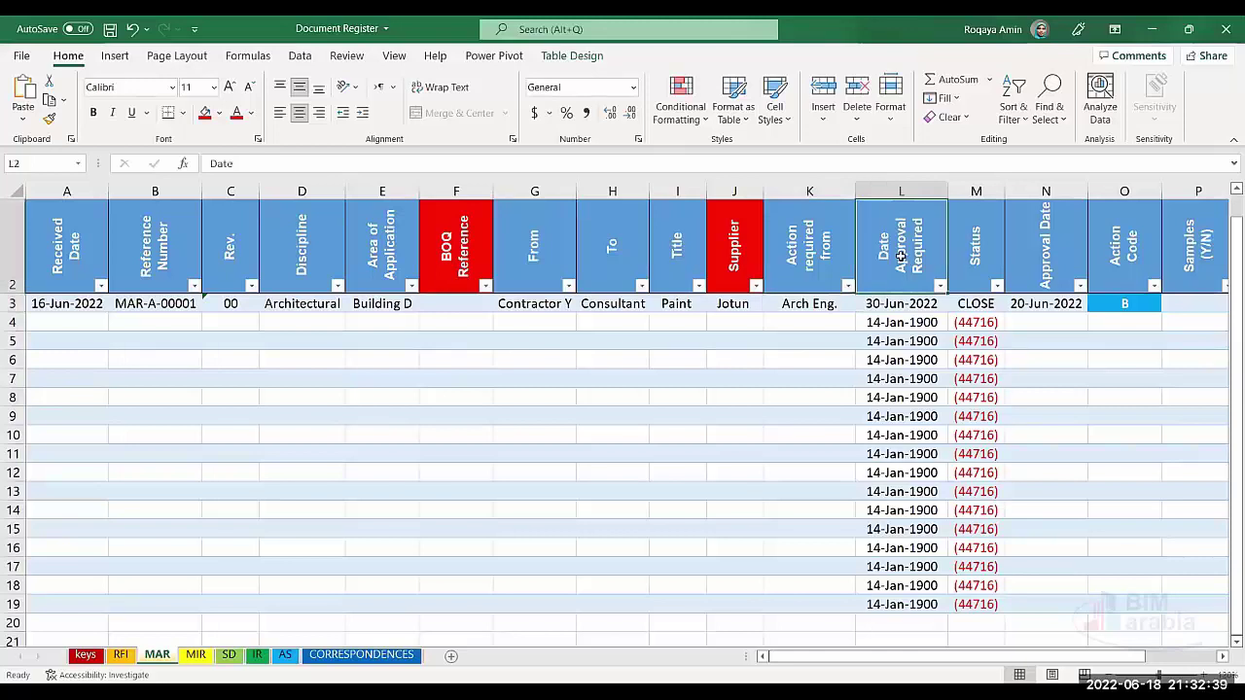
{"action": "left_click", "coordinate": [1029, 247]}
{"action": "left_click_drag", "start_coordinate": [904, 261], "coordinate": [963, 260]}
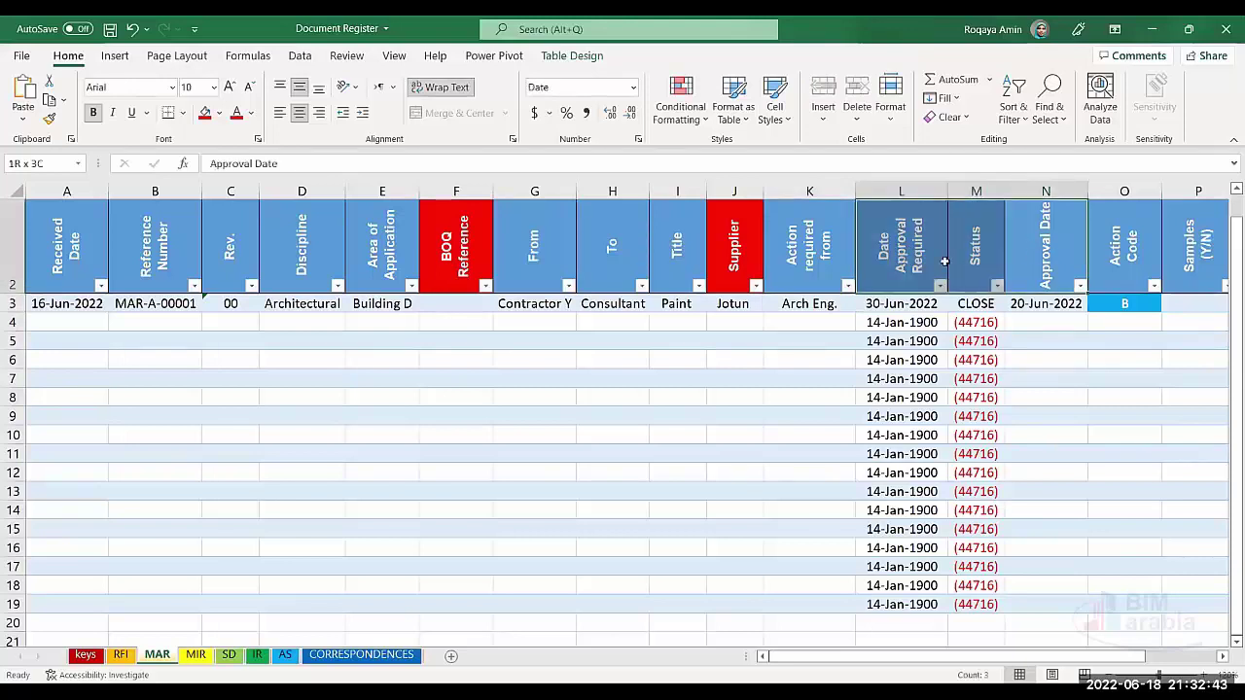
{"action": "left_click", "coordinate": [1128, 258]}
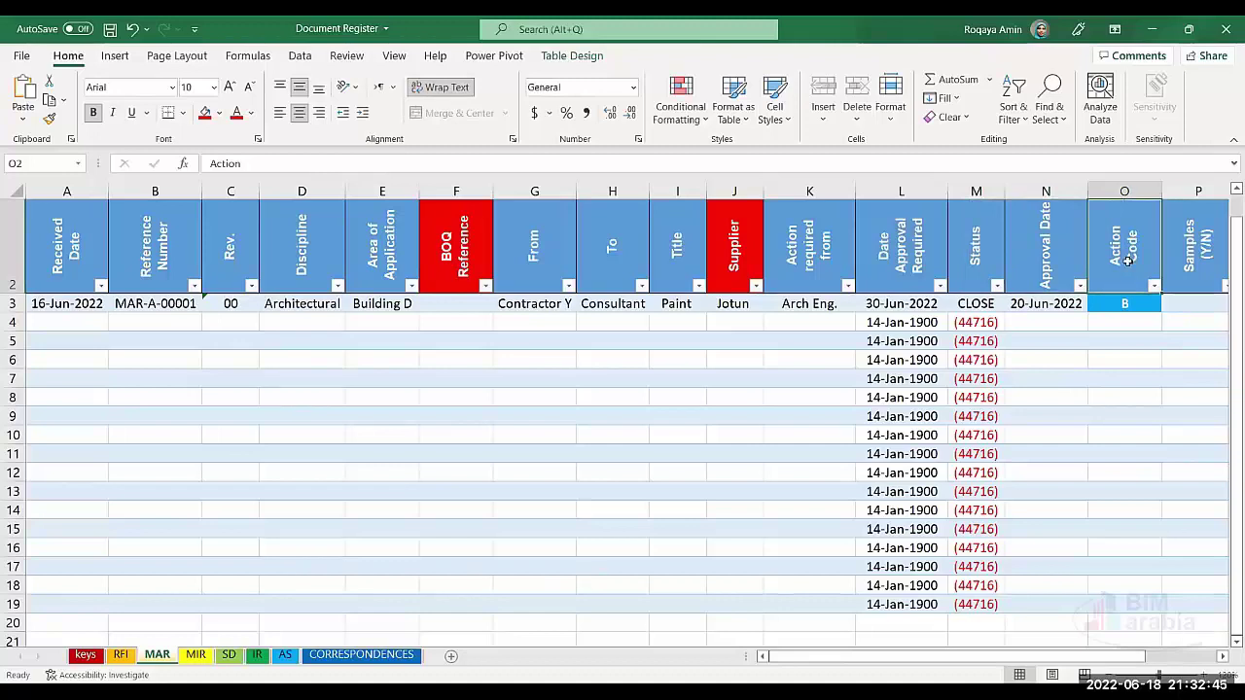
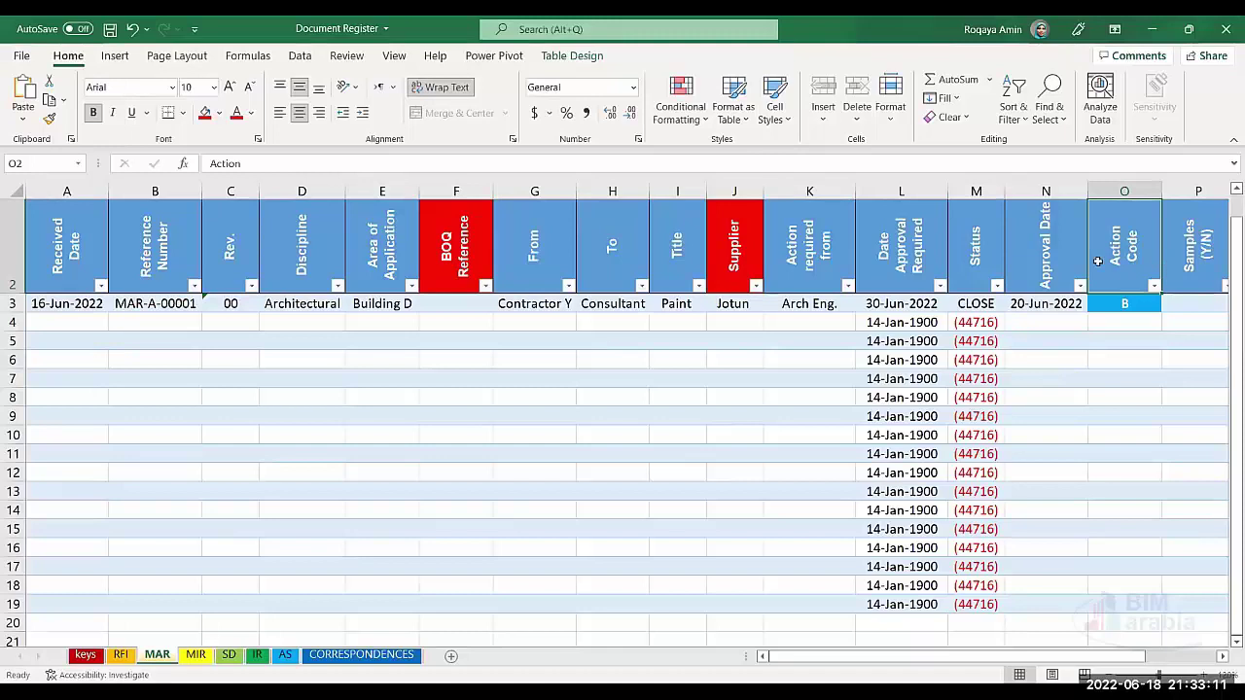
Step: Fill the Action Code header O2 red and review the Action Code column entries
{"action": "left_click", "coordinate": [204, 112]}
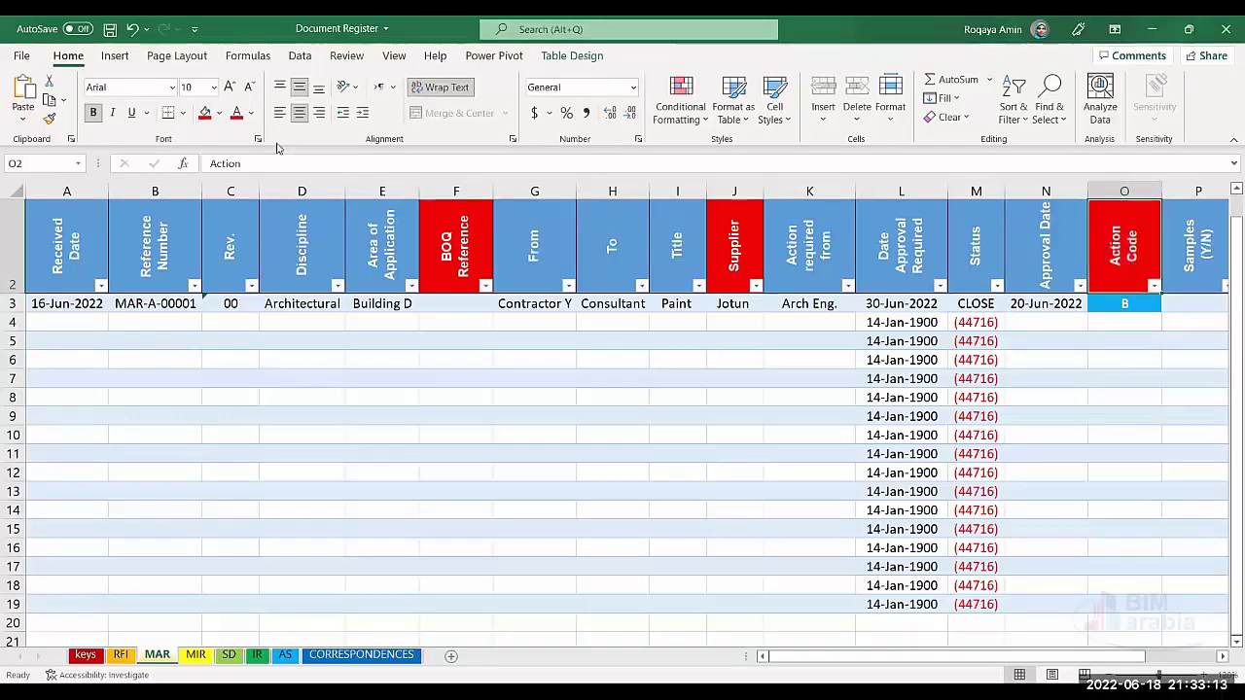
{"action": "left_click", "coordinate": [1127, 304]}
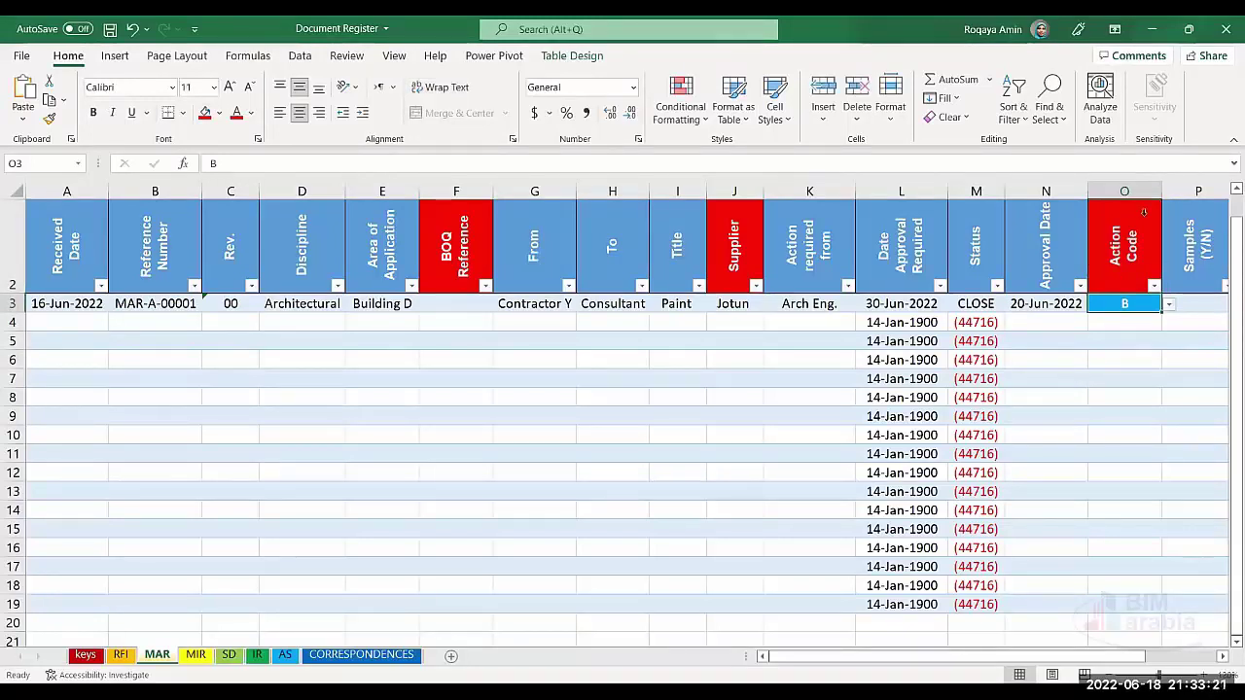
{"action": "left_click", "coordinate": [1136, 199]}
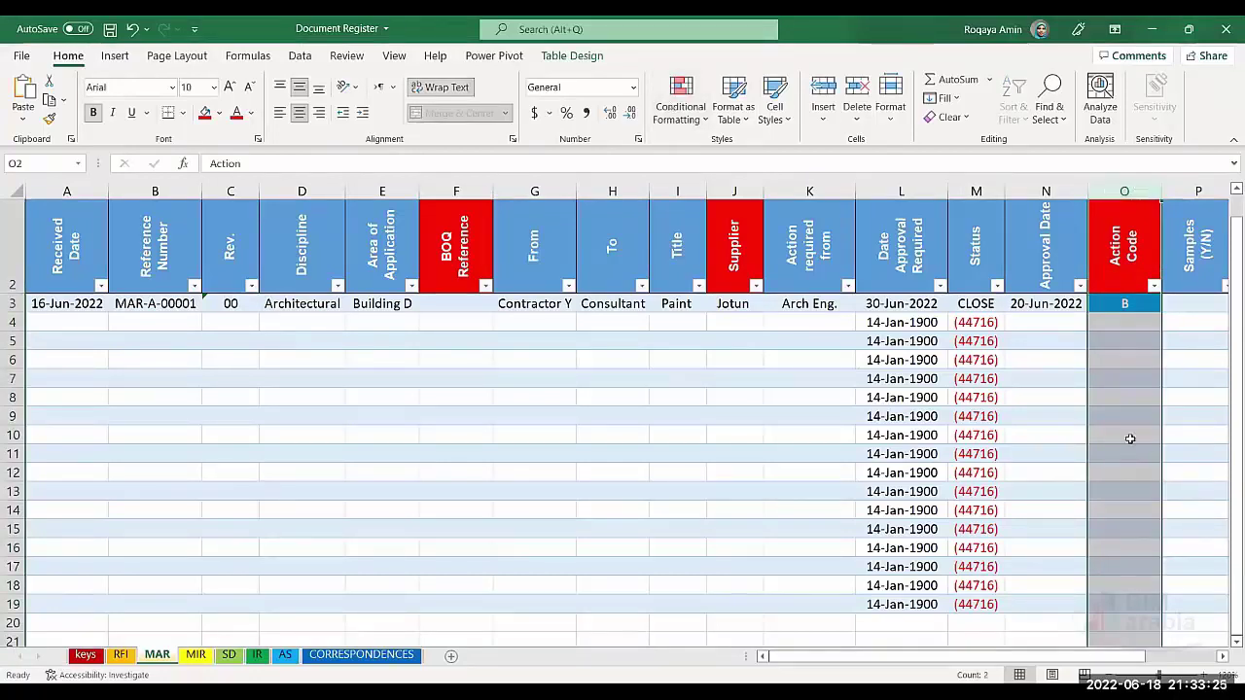
{"action": "left_click", "coordinate": [1119, 331]}
{"action": "left_click", "coordinate": [1132, 314]}
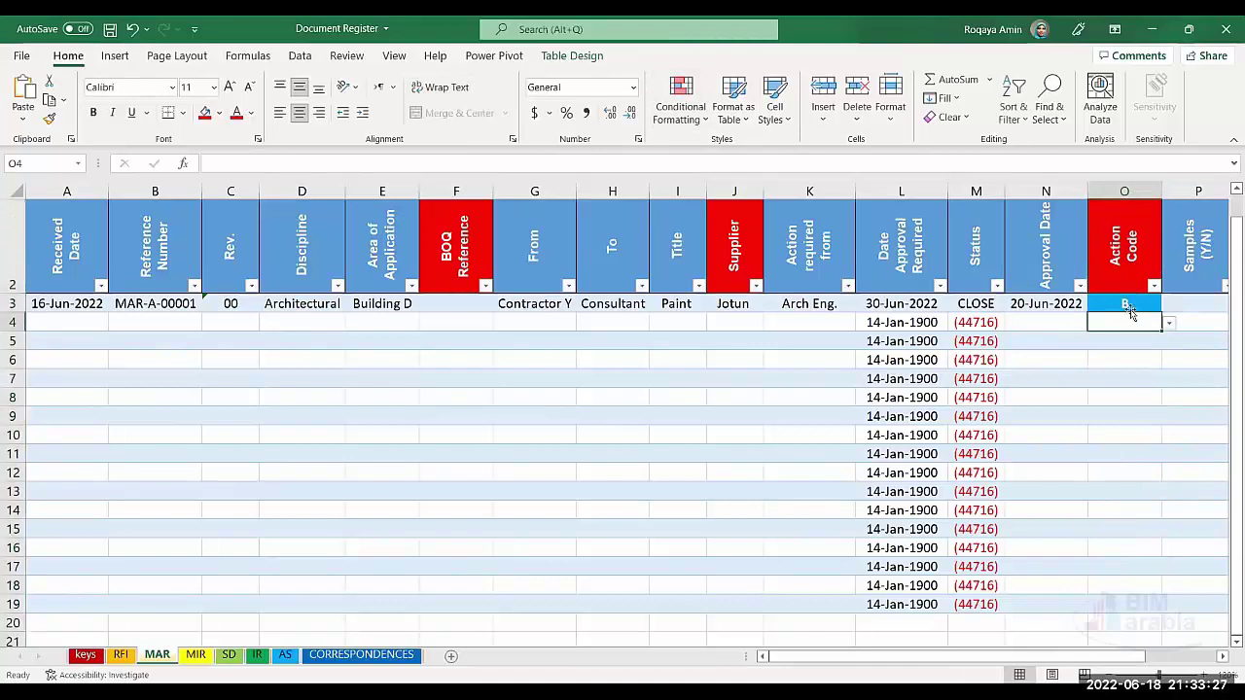
{"action": "left_click", "coordinate": [1131, 303]}
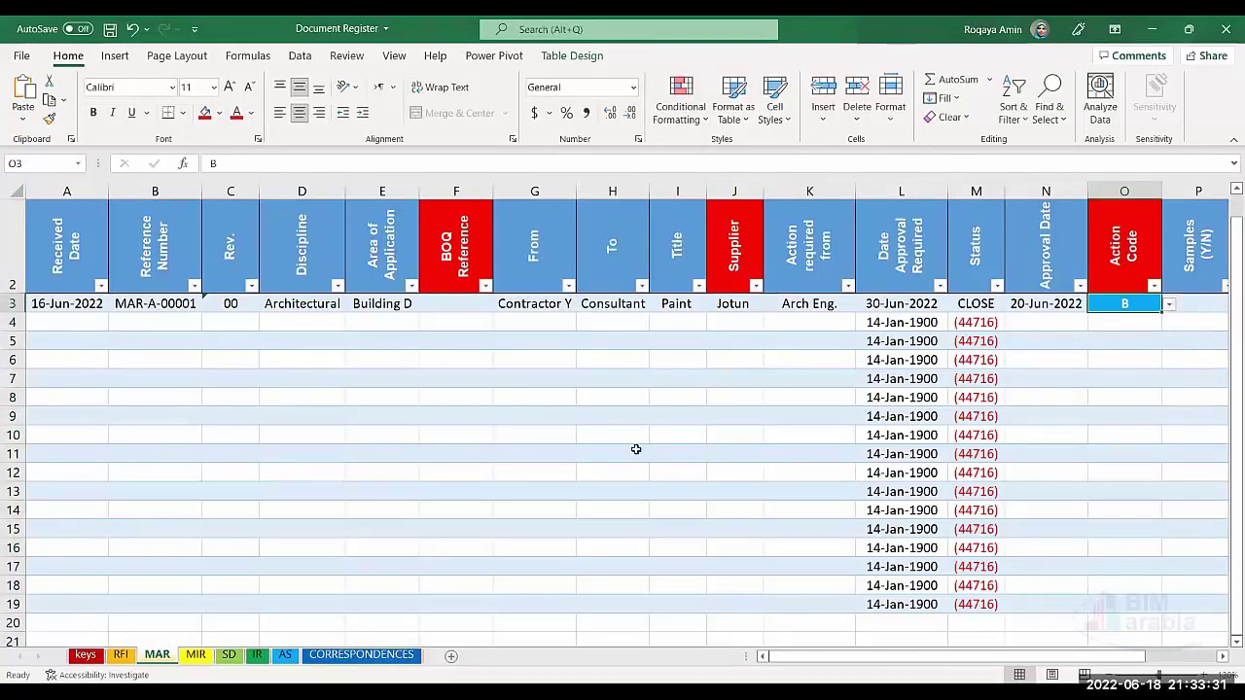
Step: Check the status code colours A to D on the keys sheet, then return to MAR
{"action": "left_click", "coordinate": [86, 654]}
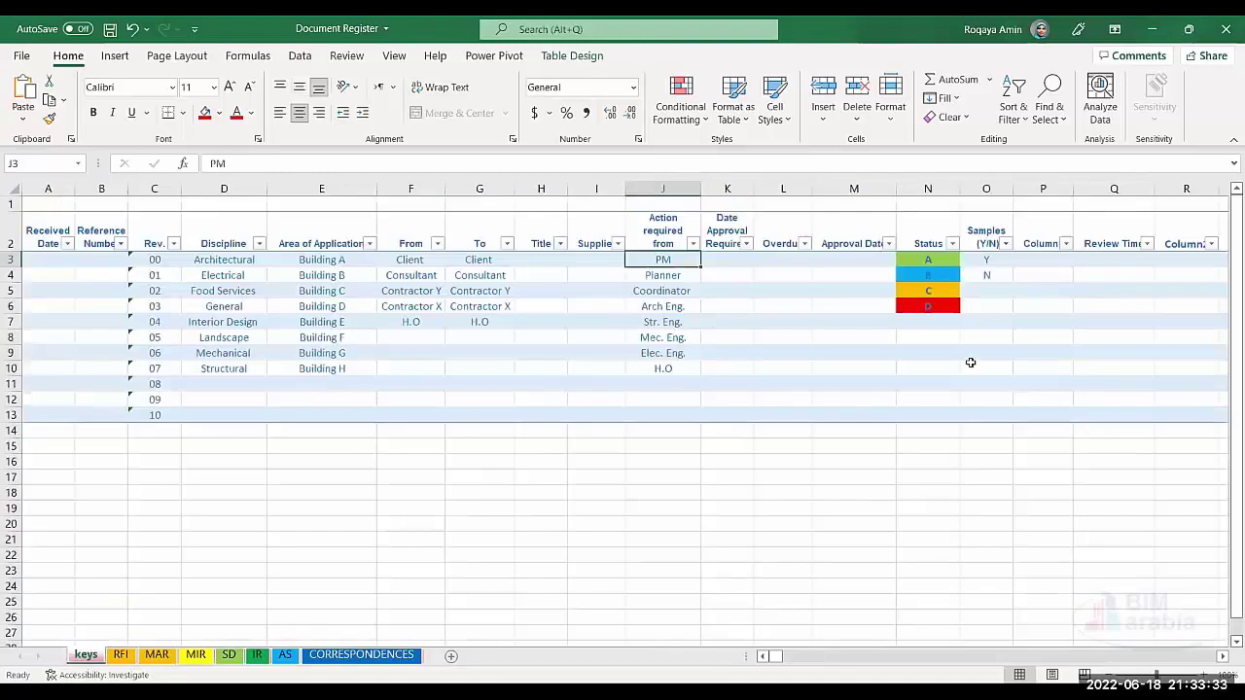
{"action": "left_click_drag", "start_coordinate": [936, 261], "coordinate": [938, 305]}
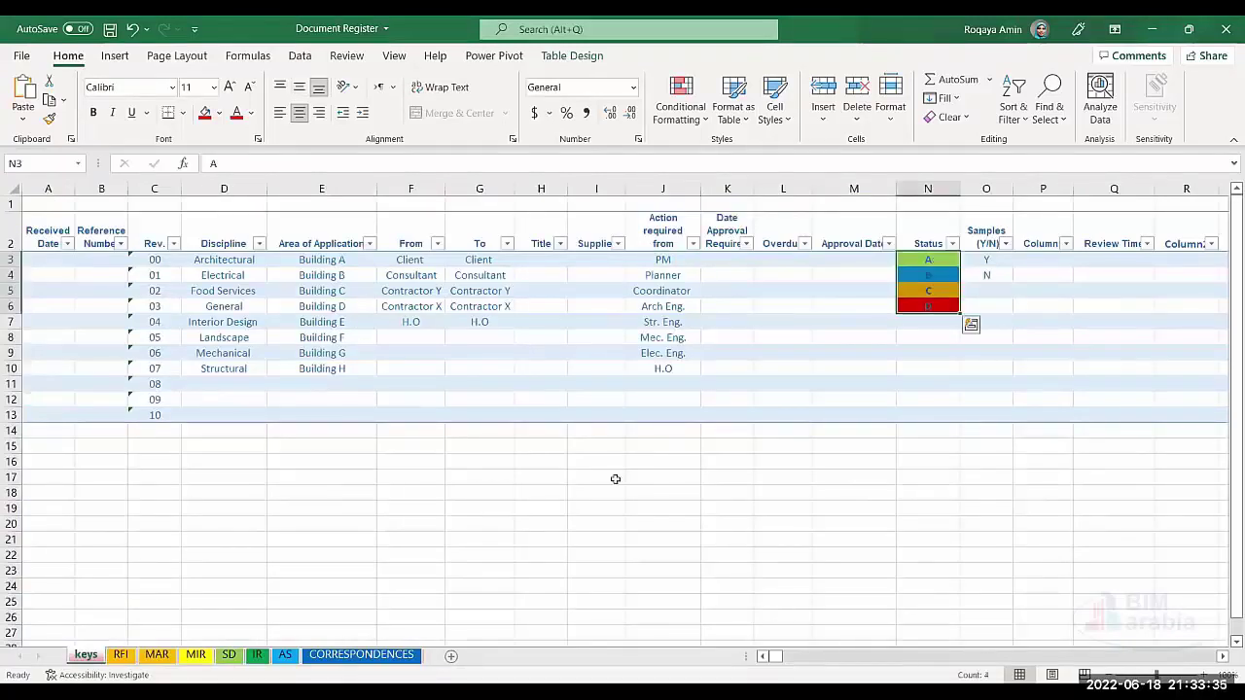
{"action": "left_click", "coordinate": [155, 655]}
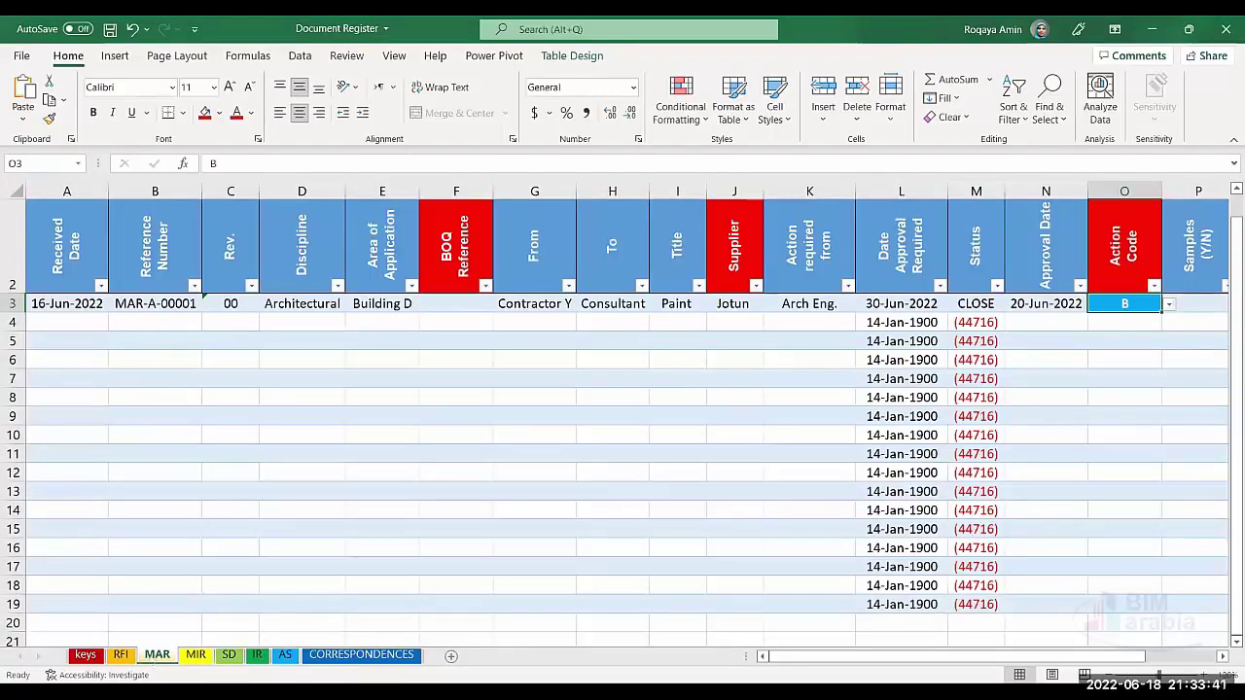
Step: Choose Action Codes A, C and D from the O4, O5 and O6 dropdowns
{"action": "left_click", "coordinate": [1140, 321]}
{"action": "left_click", "coordinate": [1169, 324]}
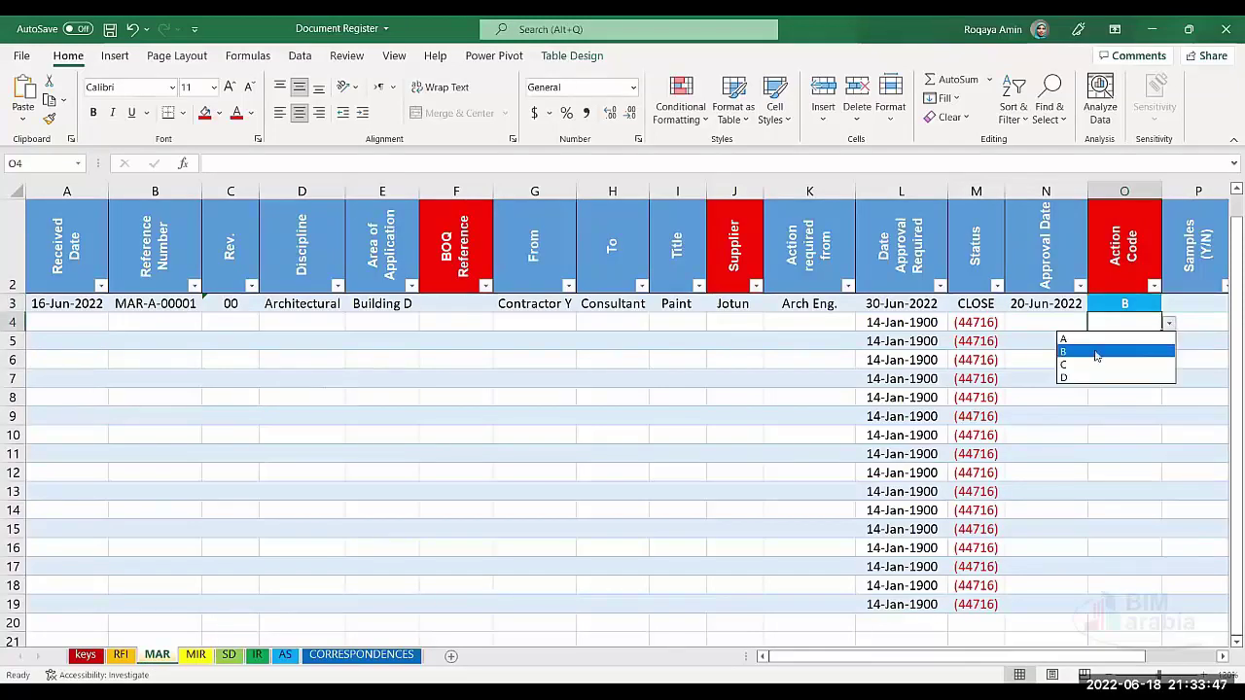
{"action": "left_click", "coordinate": [1099, 340]}
{"action": "left_click", "coordinate": [1144, 360]}
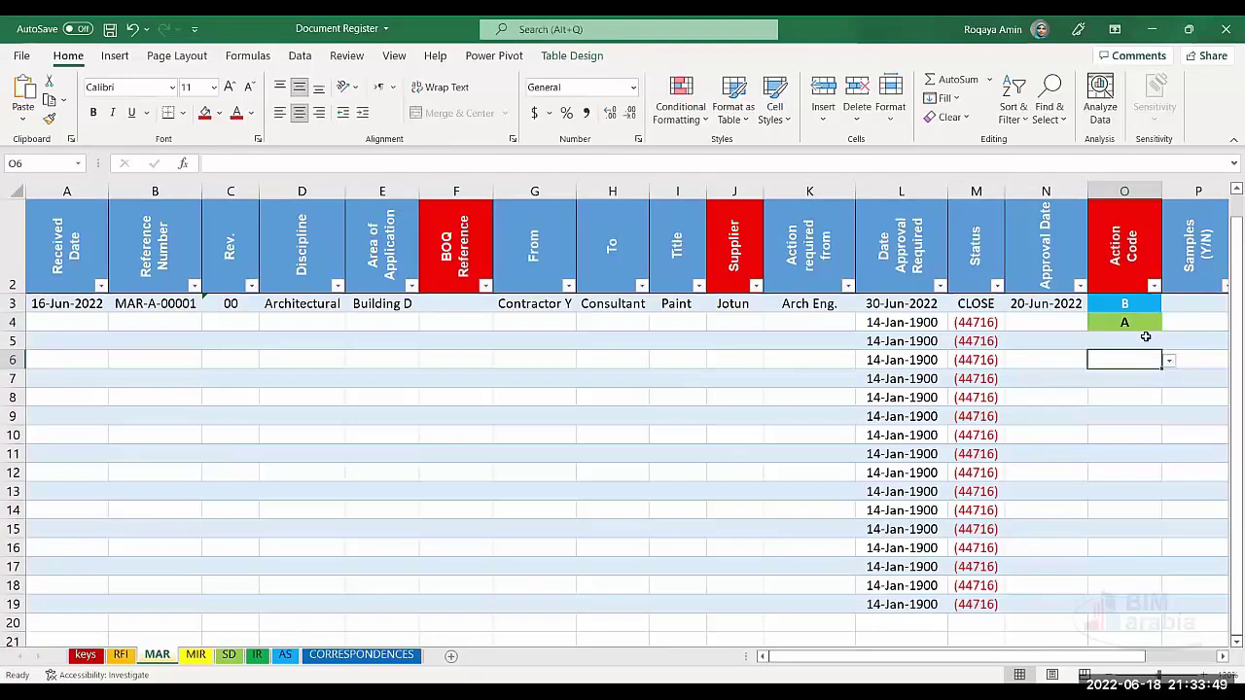
{"action": "left_click", "coordinate": [1146, 339]}
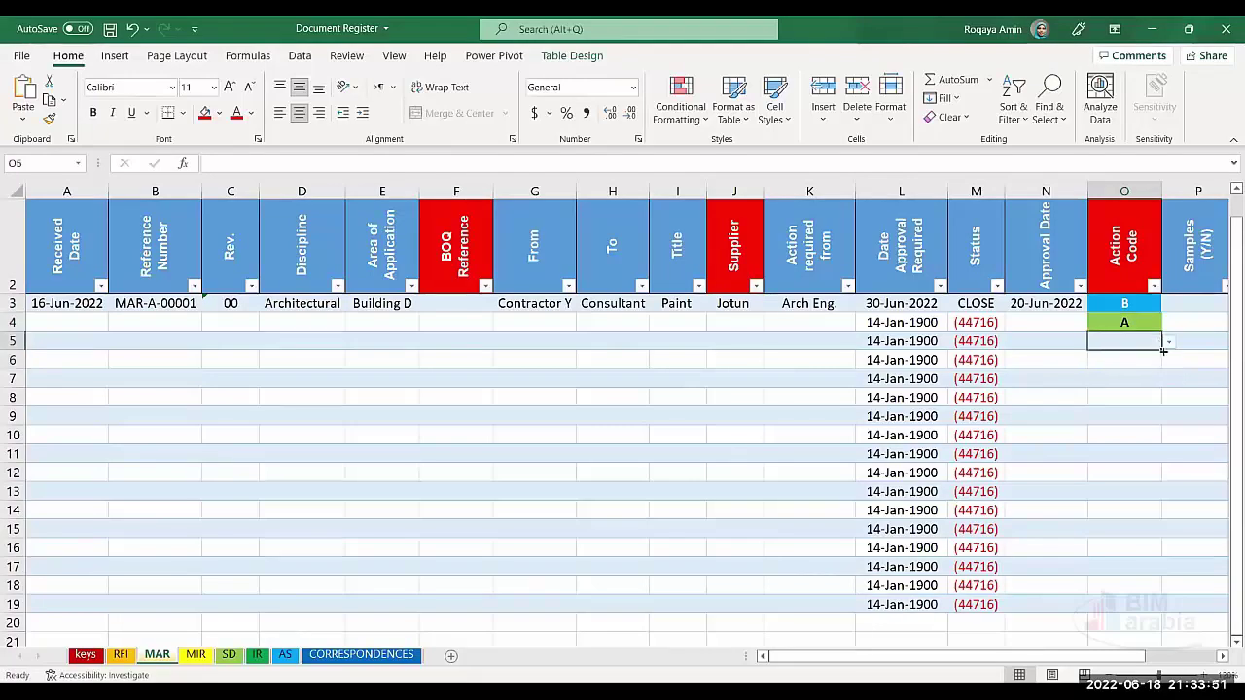
{"action": "left_click", "coordinate": [1169, 343]}
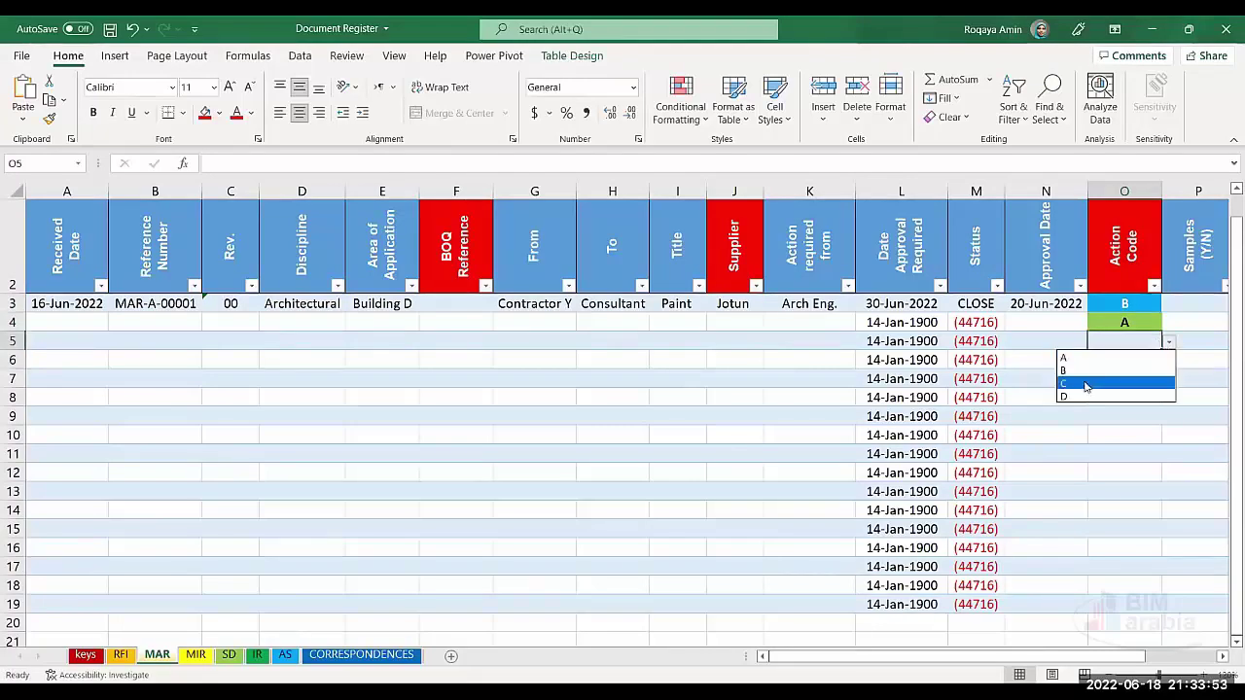
{"action": "left_click", "coordinate": [1126, 373]}
{"action": "left_click", "coordinate": [1126, 361]}
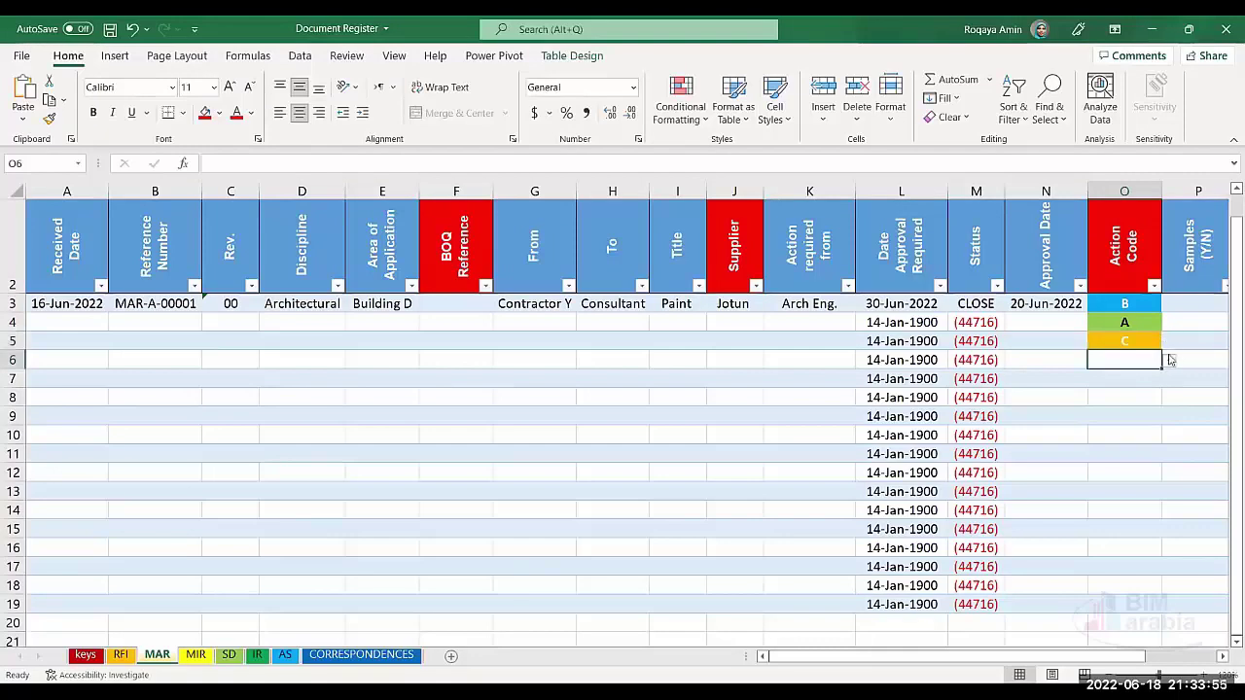
{"action": "left_click", "coordinate": [1169, 360]}
{"action": "left_click", "coordinate": [1105, 416]}
{"action": "left_click", "coordinate": [1107, 418]}
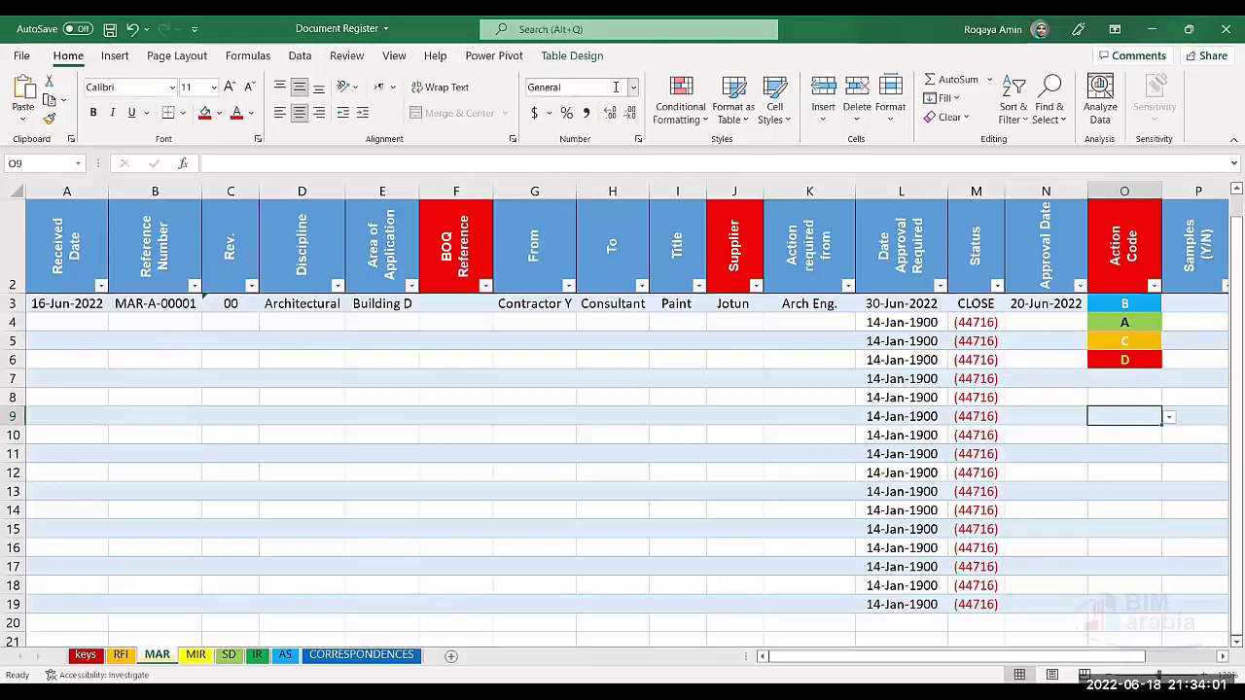
{"action": "left_click", "coordinate": [1133, 188]}
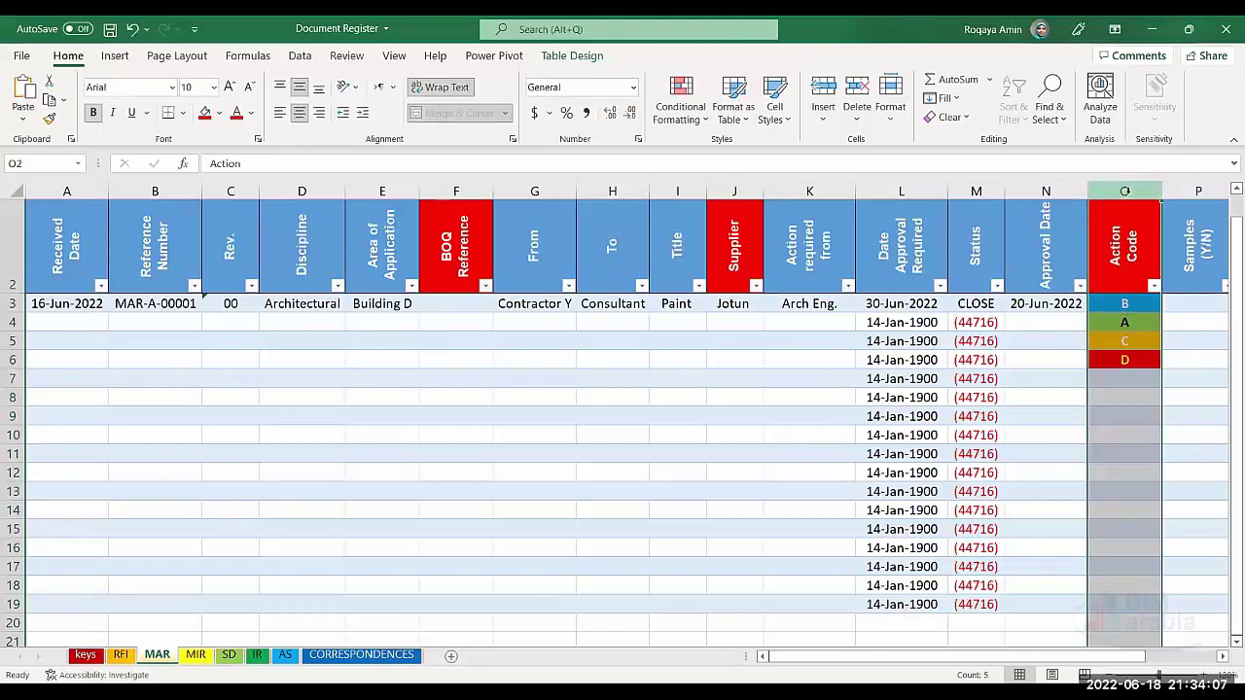
{"action": "left_click", "coordinate": [680, 112]}
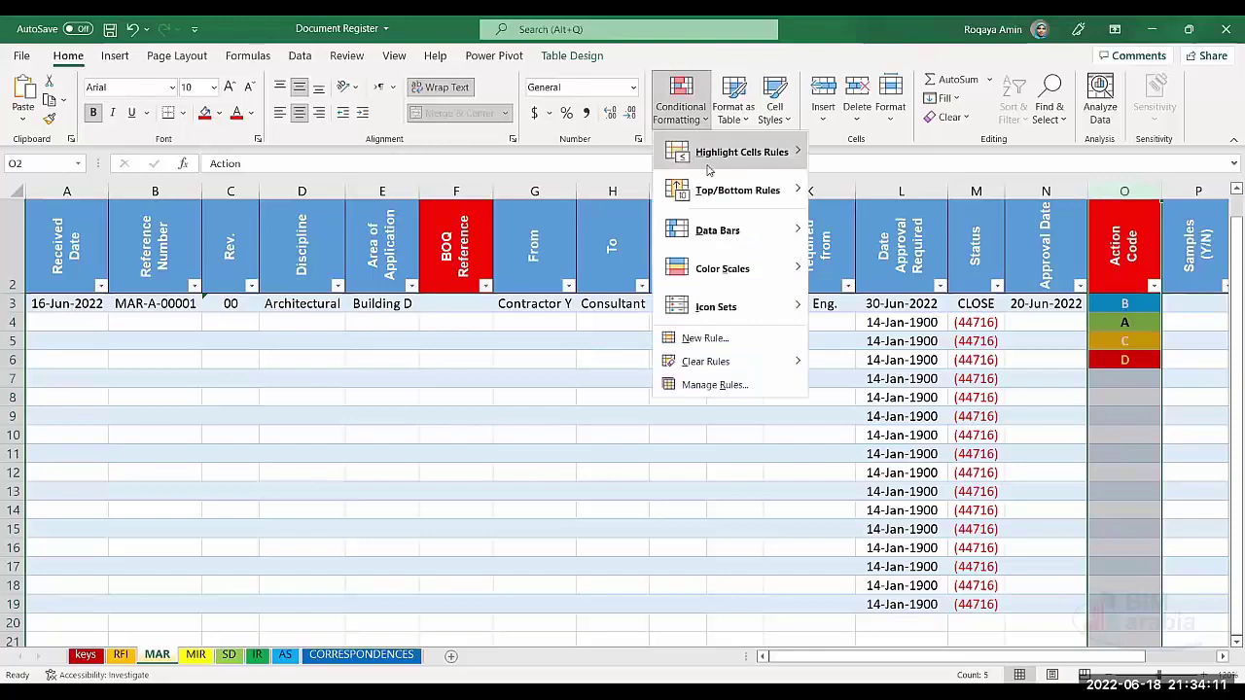
{"action": "mouse_move", "coordinate": [734, 152]}
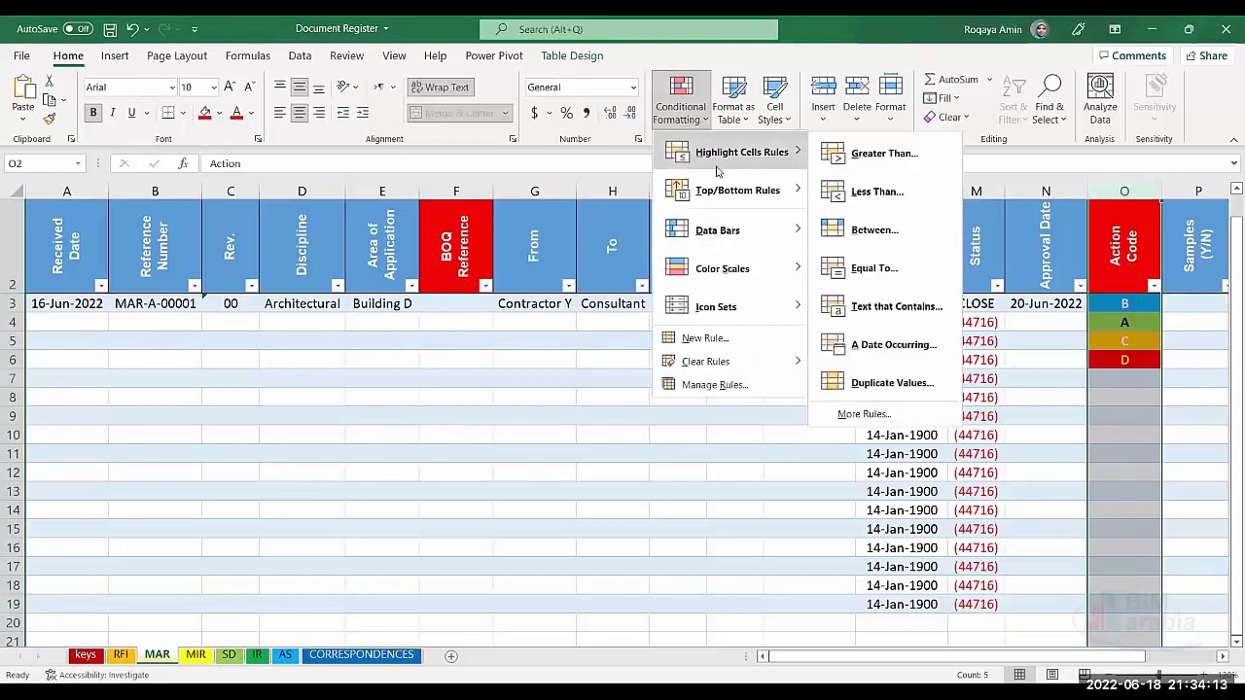
{"action": "left_click", "coordinate": [865, 274]}
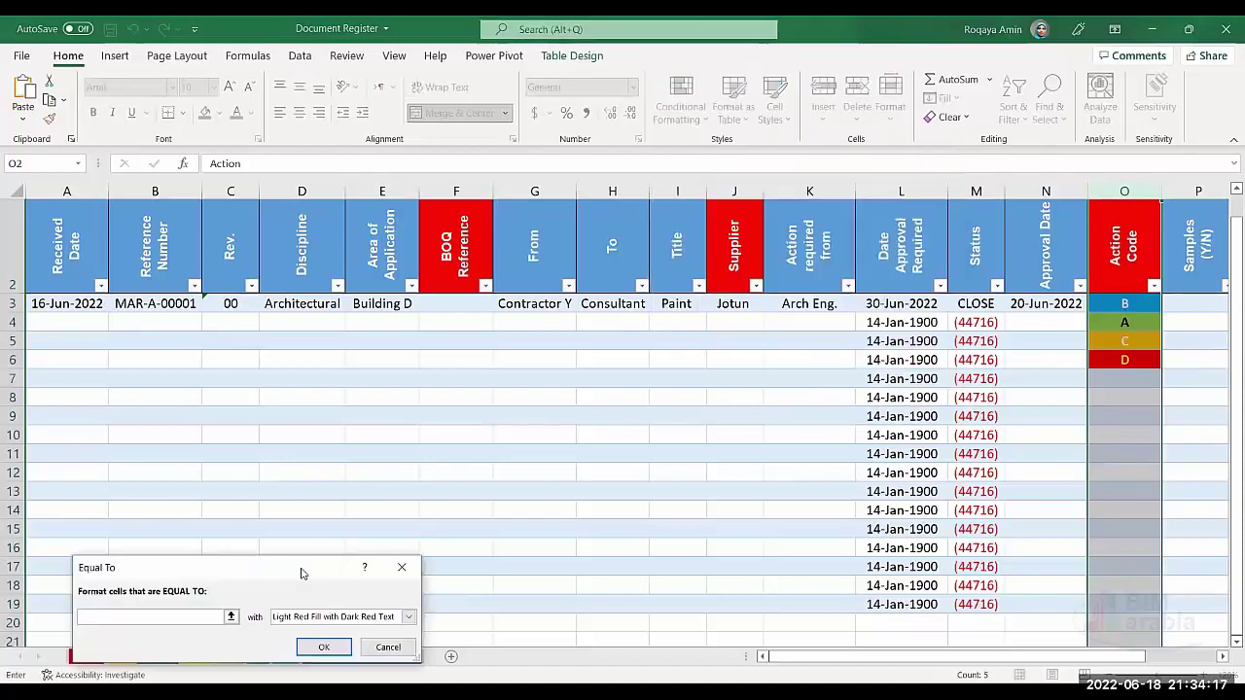
{"action": "left_click_drag", "start_coordinate": [301, 574], "coordinate": [661, 310]}
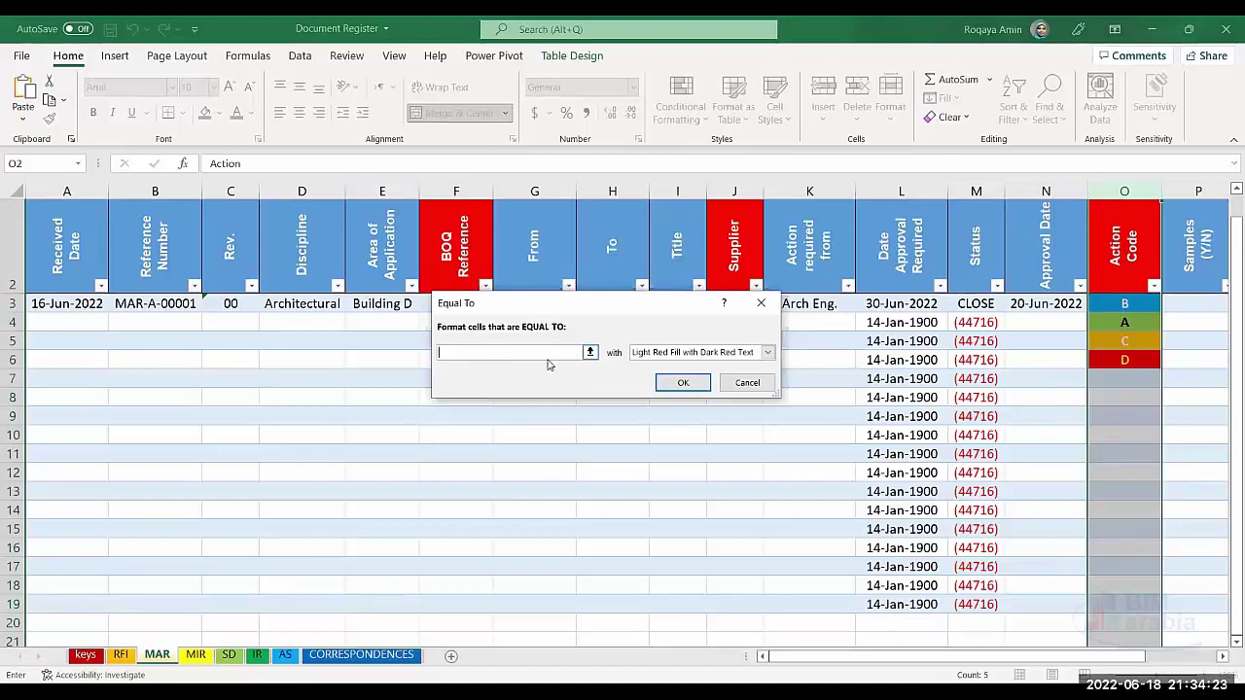
{"action": "type", "text": "a"}
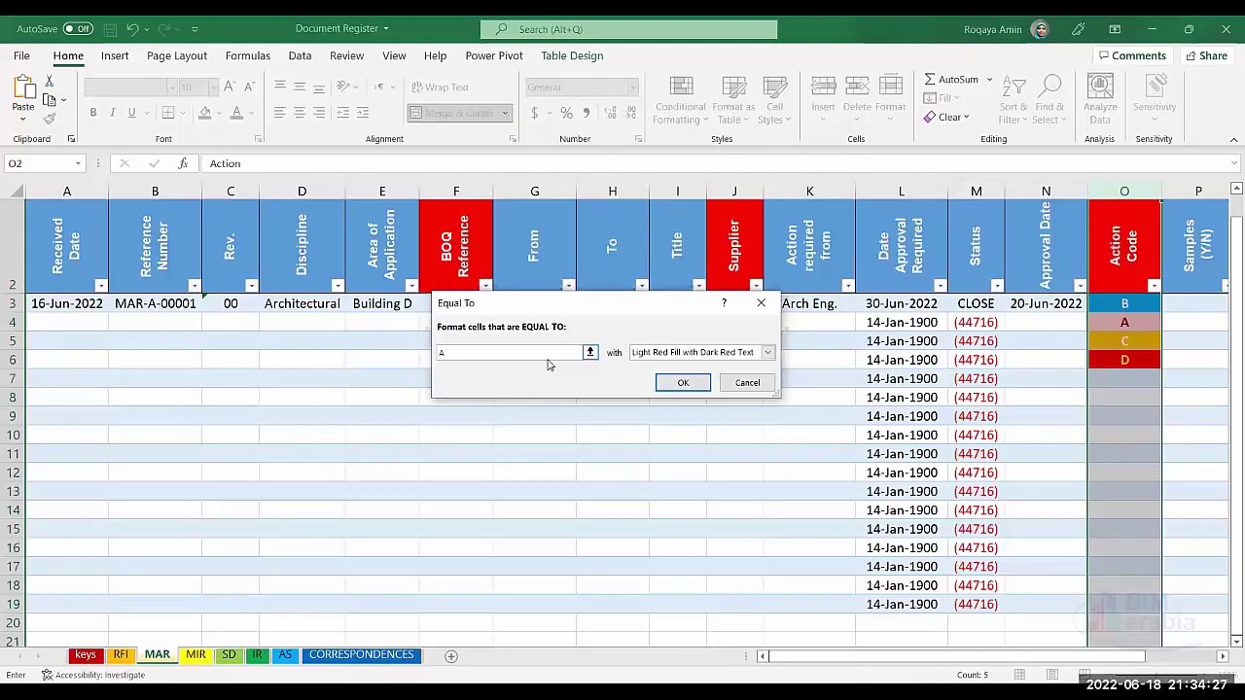
{"action": "left_click", "coordinate": [767, 352]}
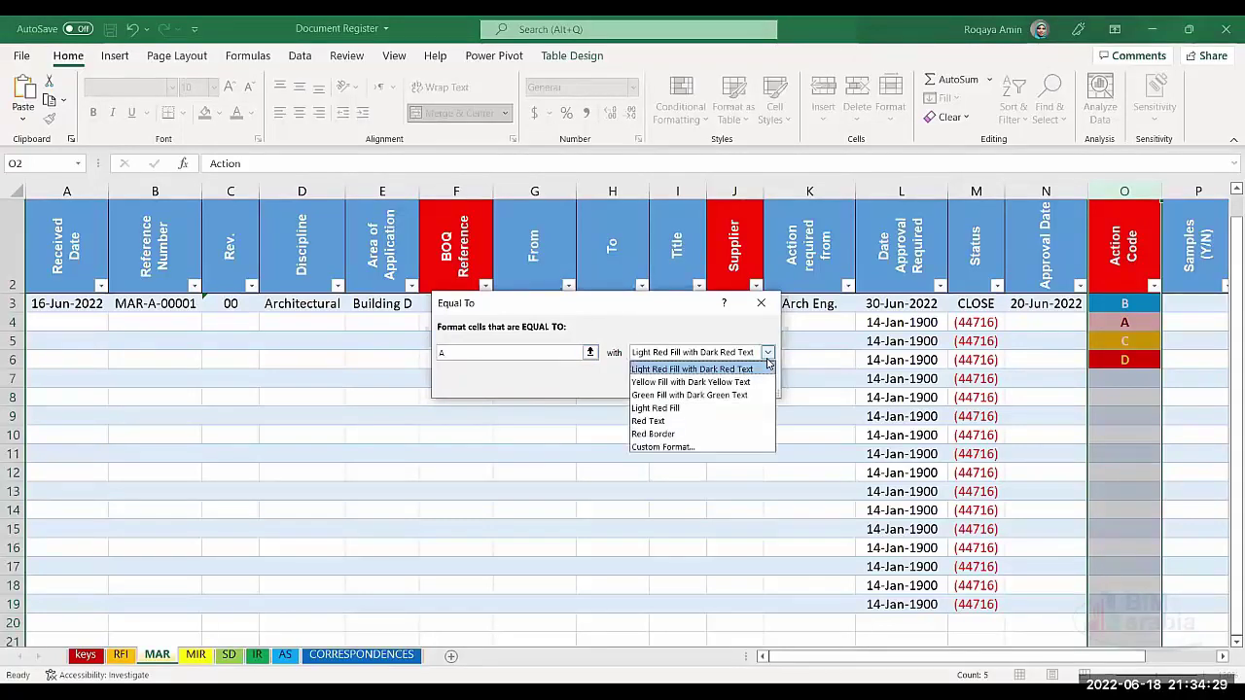
{"action": "left_click", "coordinate": [722, 448]}
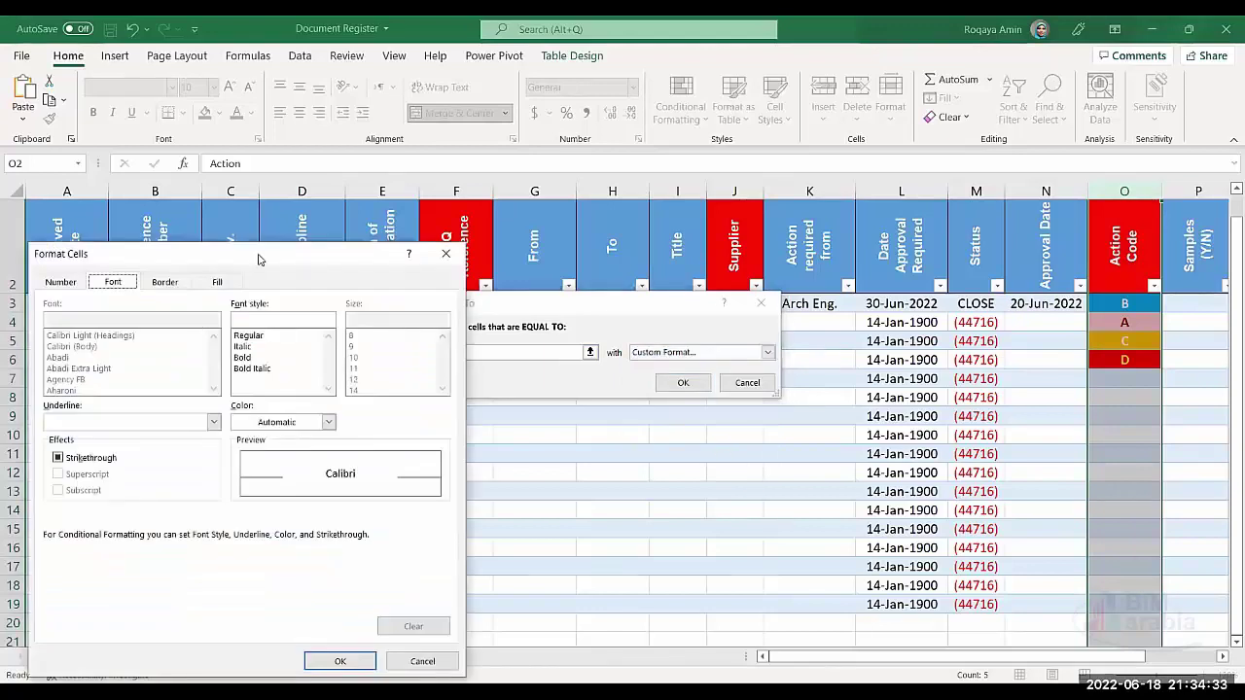
{"action": "left_click_drag", "start_coordinate": [258, 258], "coordinate": [622, 226]}
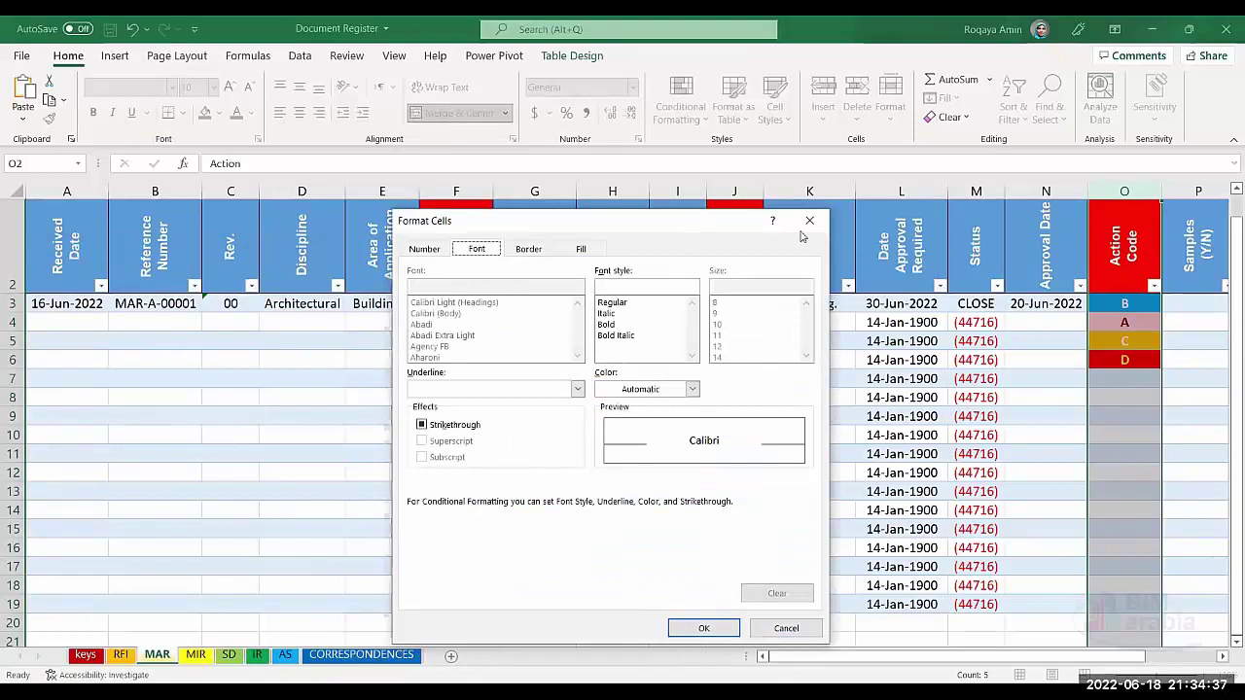
{"action": "key", "text": "Escape"}
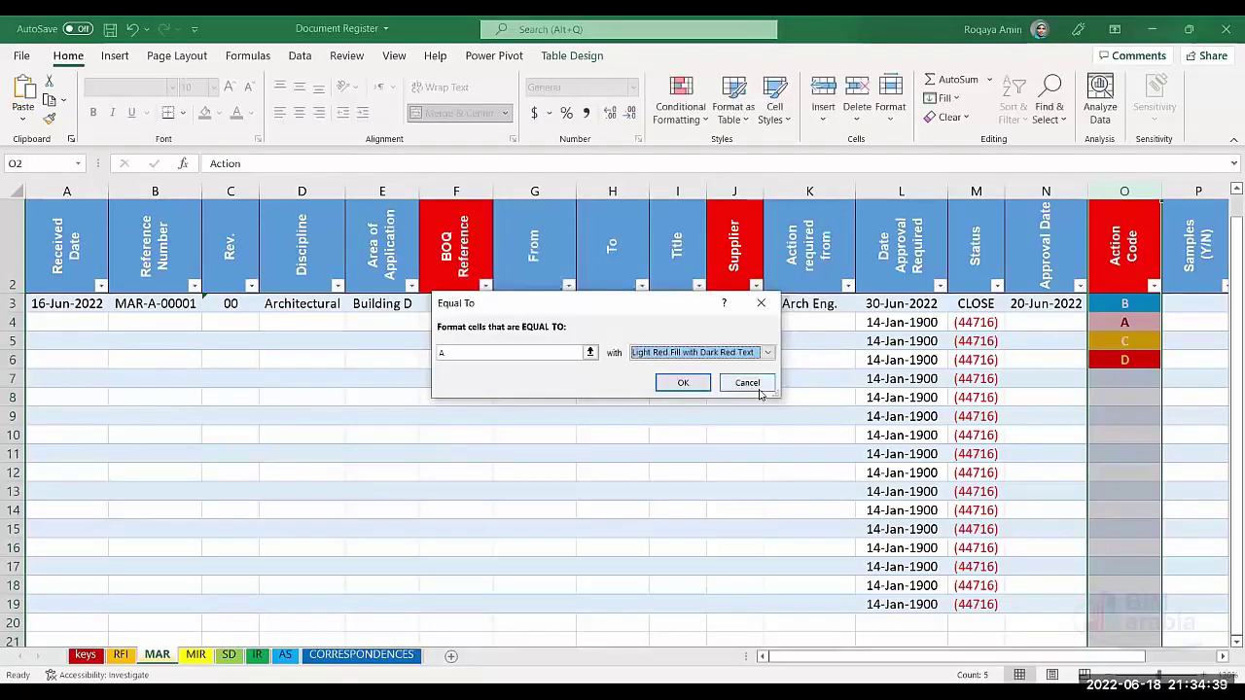
{"action": "key", "text": "Escape"}
{"action": "scroll", "coordinate": [959, 356], "scroll_direction": "right", "scroll_amount": 2}
{"action": "scroll", "coordinate": [959, 320], "scroll_direction": "right", "scroll_amount": 1}
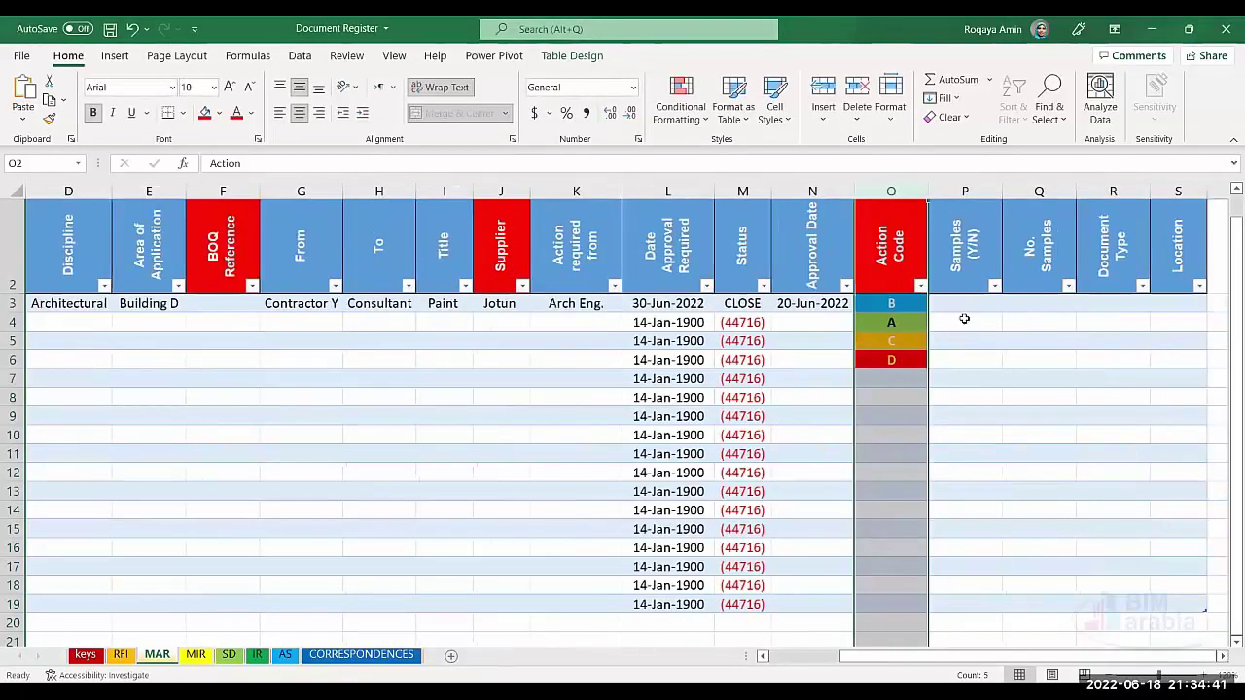
{"action": "left_click", "coordinate": [966, 305]}
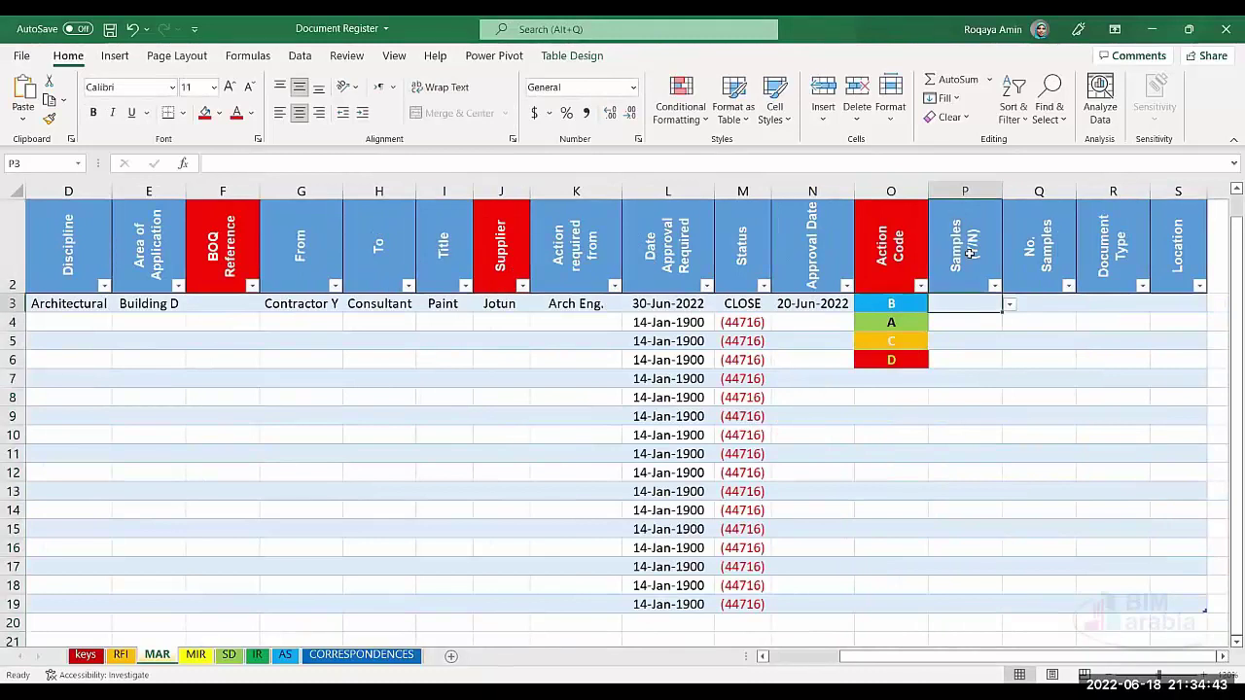
{"action": "scroll", "coordinate": [1031, 311], "scroll_direction": "up", "scroll_amount": 1}
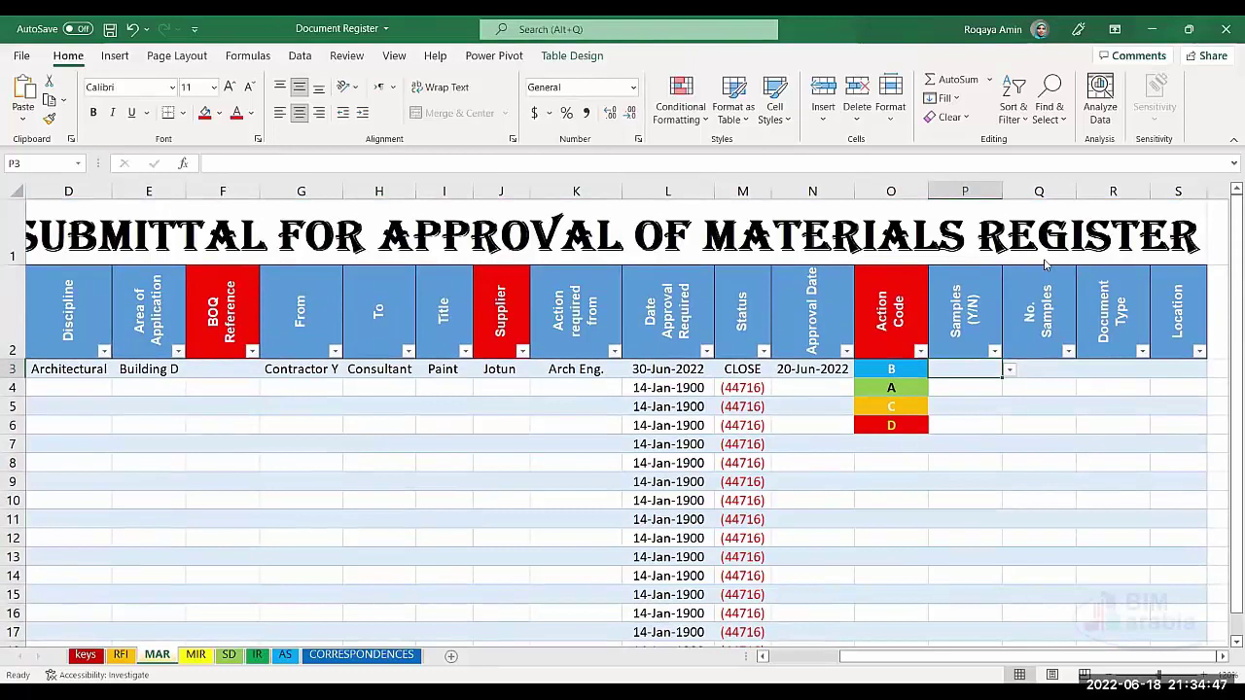
{"action": "left_click", "coordinate": [972, 200]}
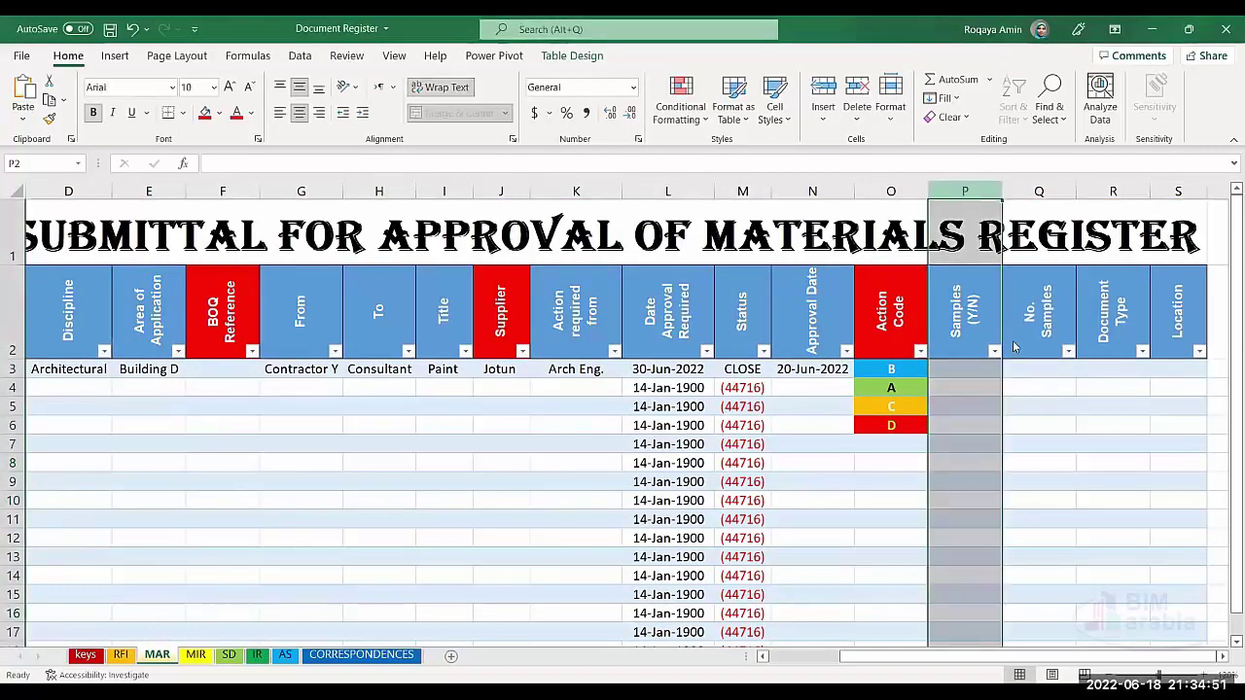
{"action": "right_click", "coordinate": [973, 199]}
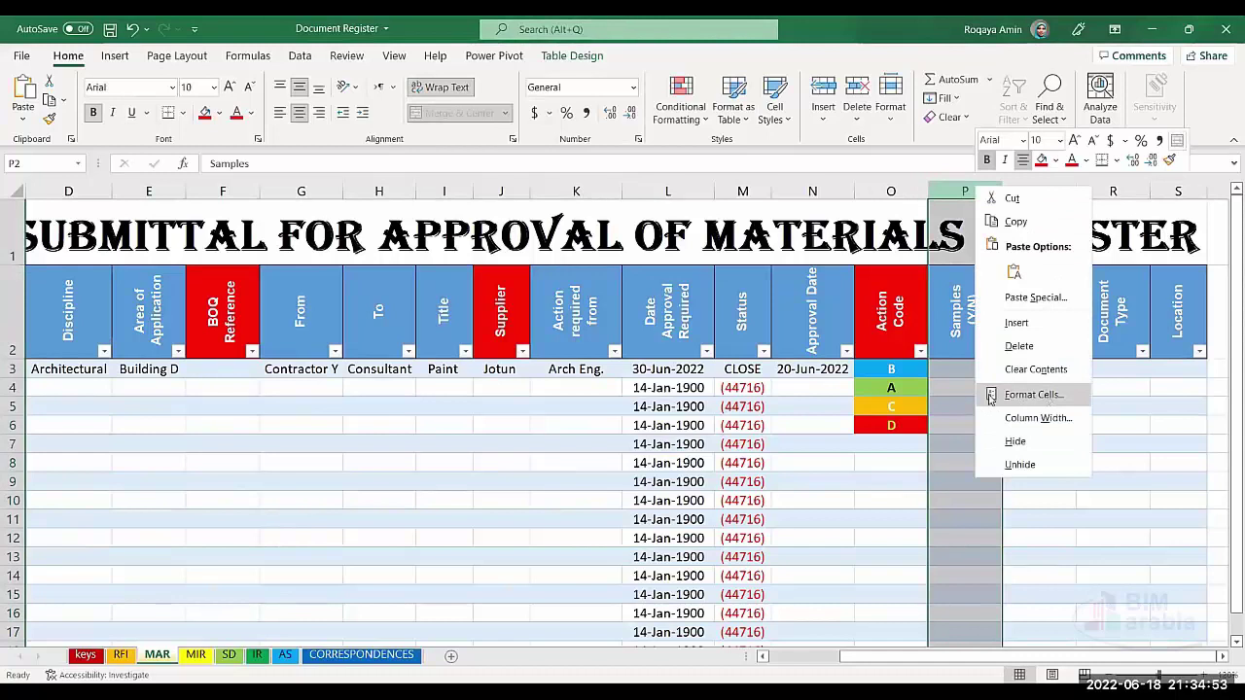
{"action": "left_click", "coordinate": [965, 368]}
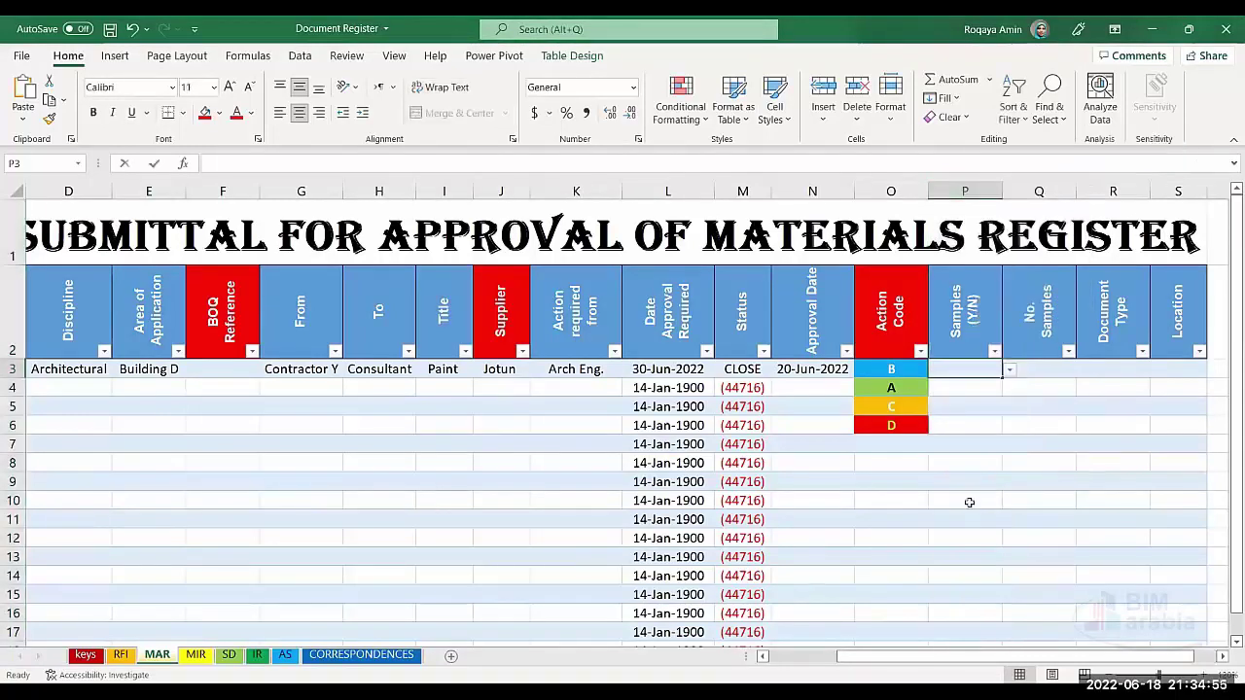
{"action": "left_click_drag", "start_coordinate": [978, 368], "coordinate": [969, 535]}
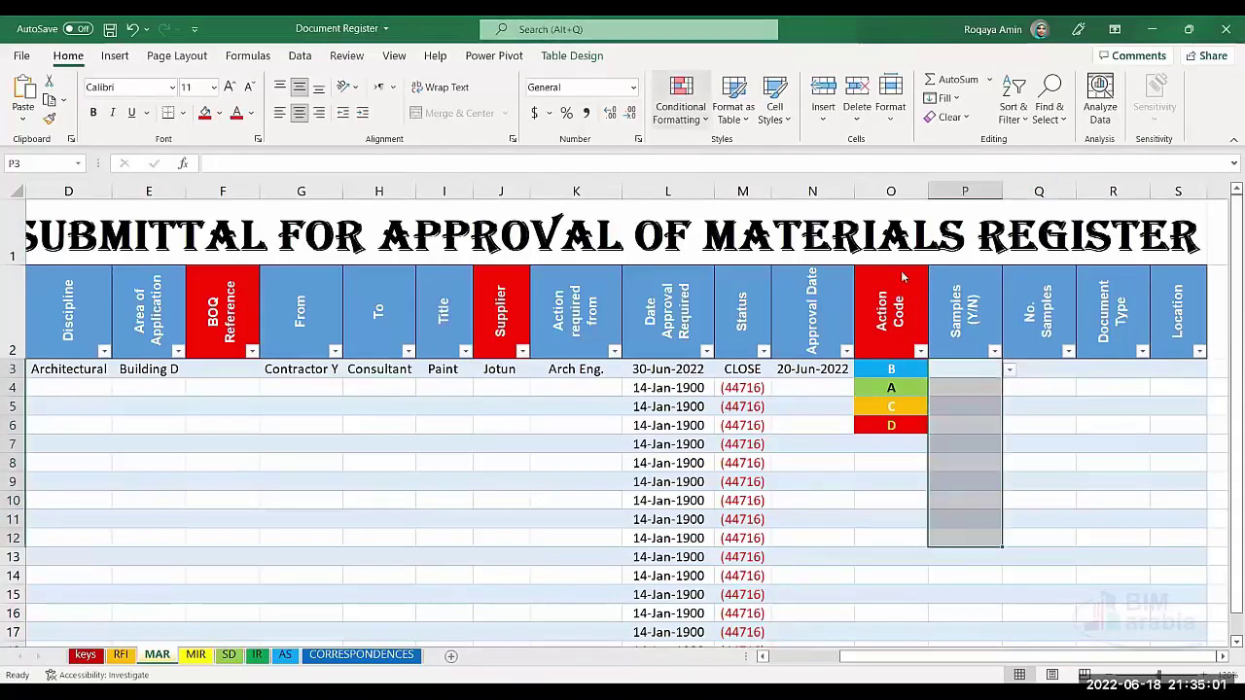
Step: Set up an Equal To N rule for Samples cells, keeping Light Red Fill with Dark Red Text
{"action": "left_click", "coordinate": [691, 102]}
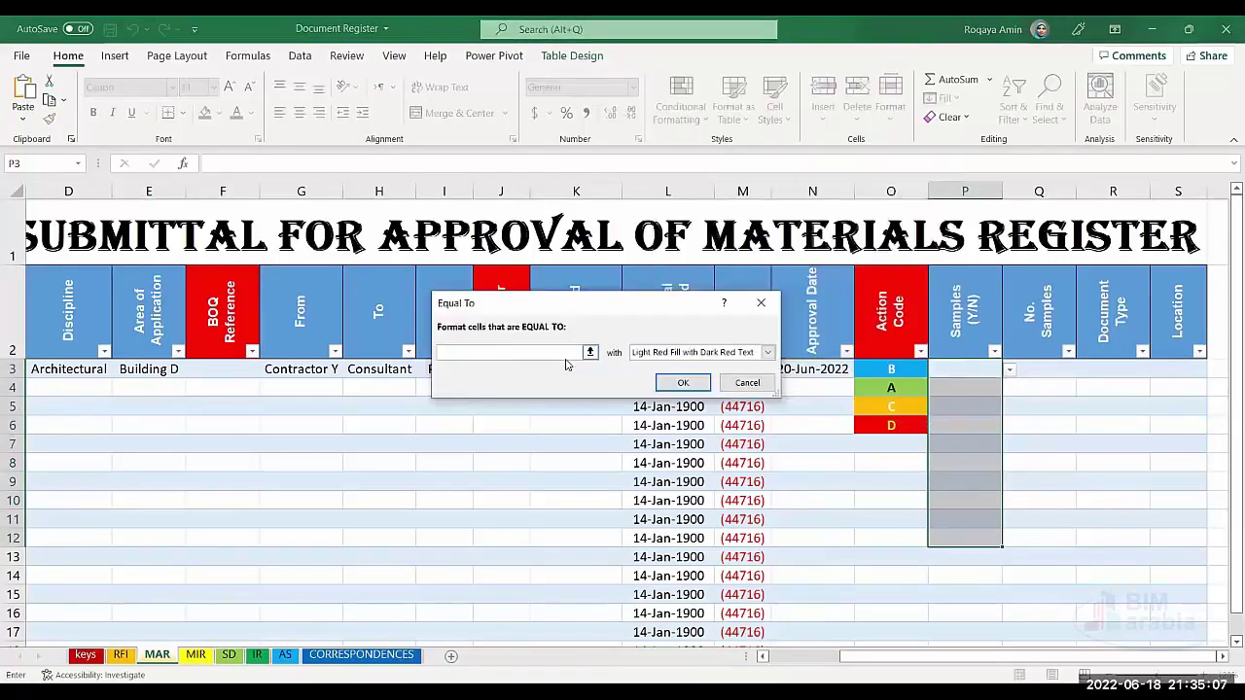
{"action": "type", "text": "N"}
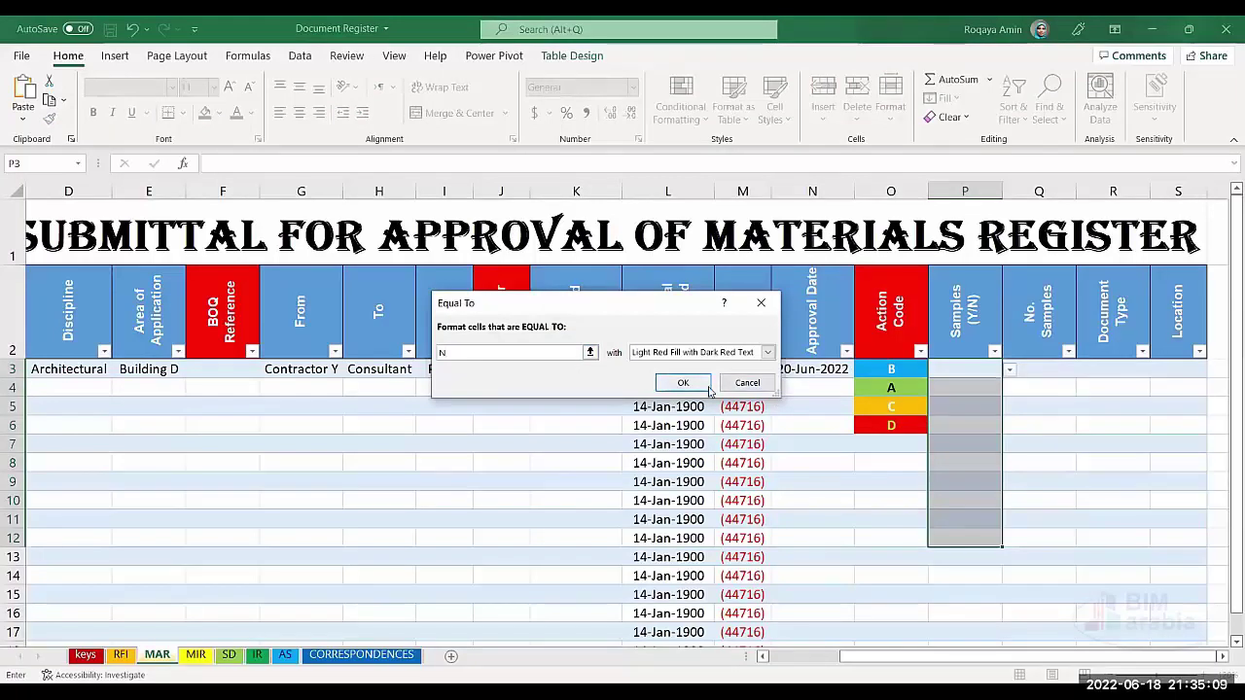
{"action": "left_click", "coordinate": [767, 352]}
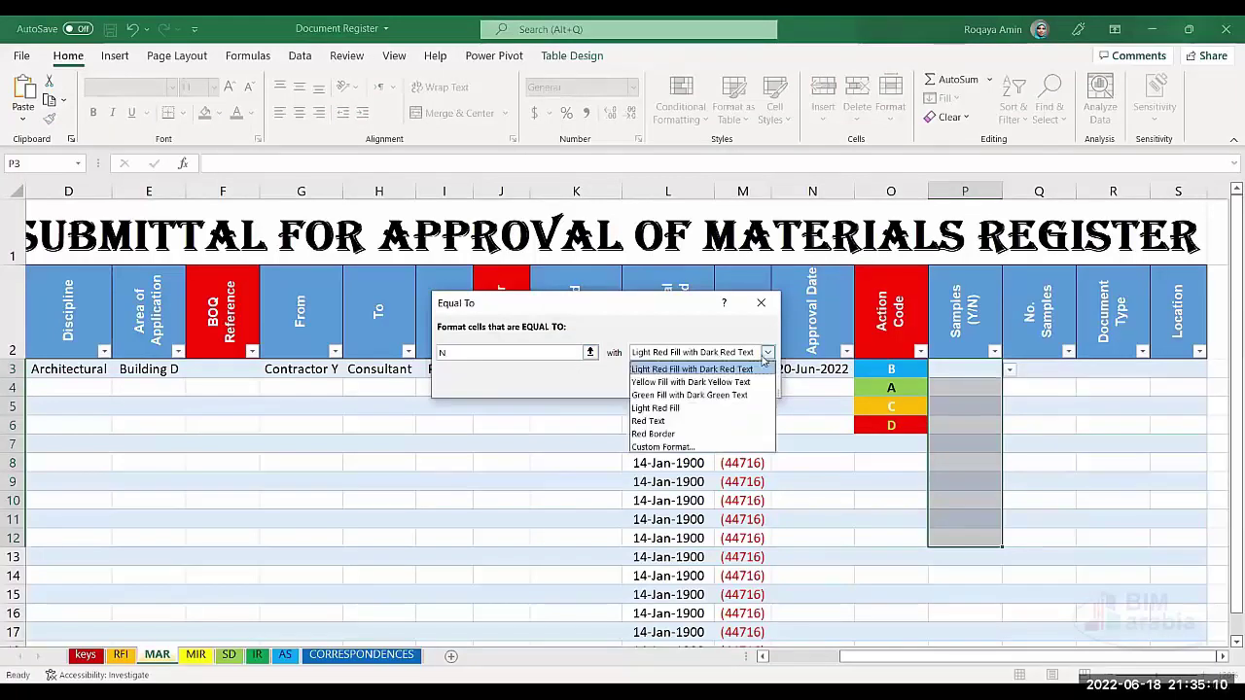
{"action": "left_click", "coordinate": [685, 450]}
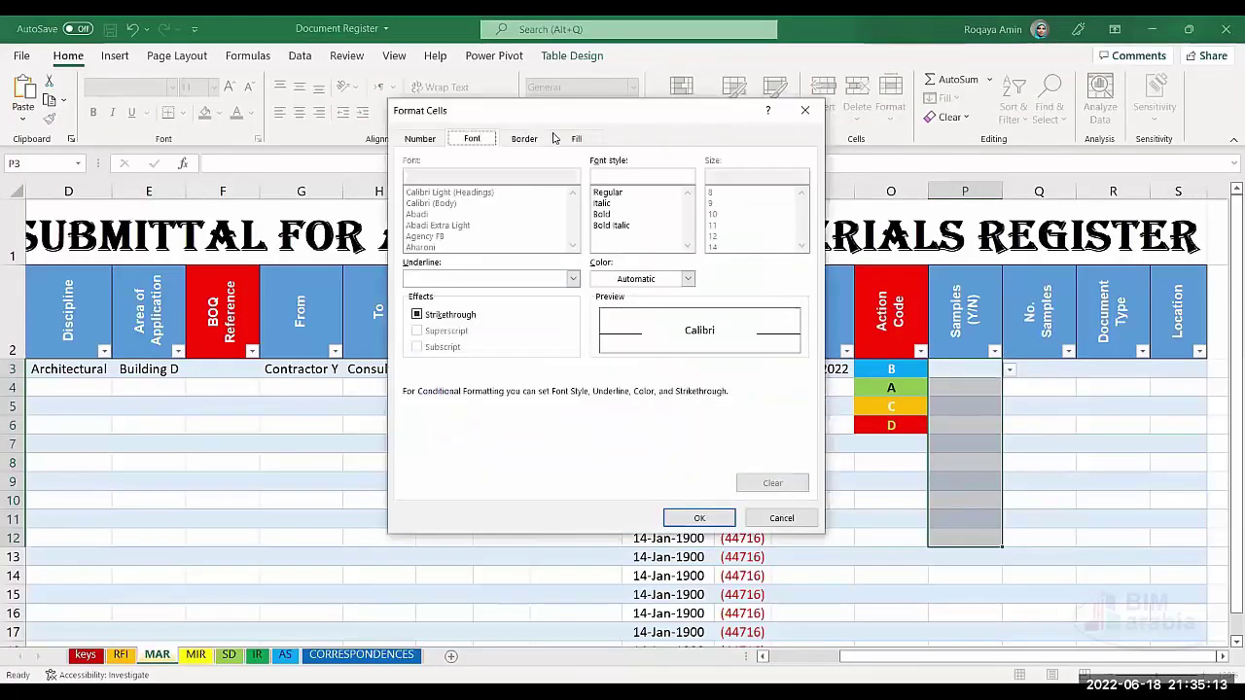
{"action": "left_click_drag", "start_coordinate": [559, 125], "coordinate": [478, 283]}
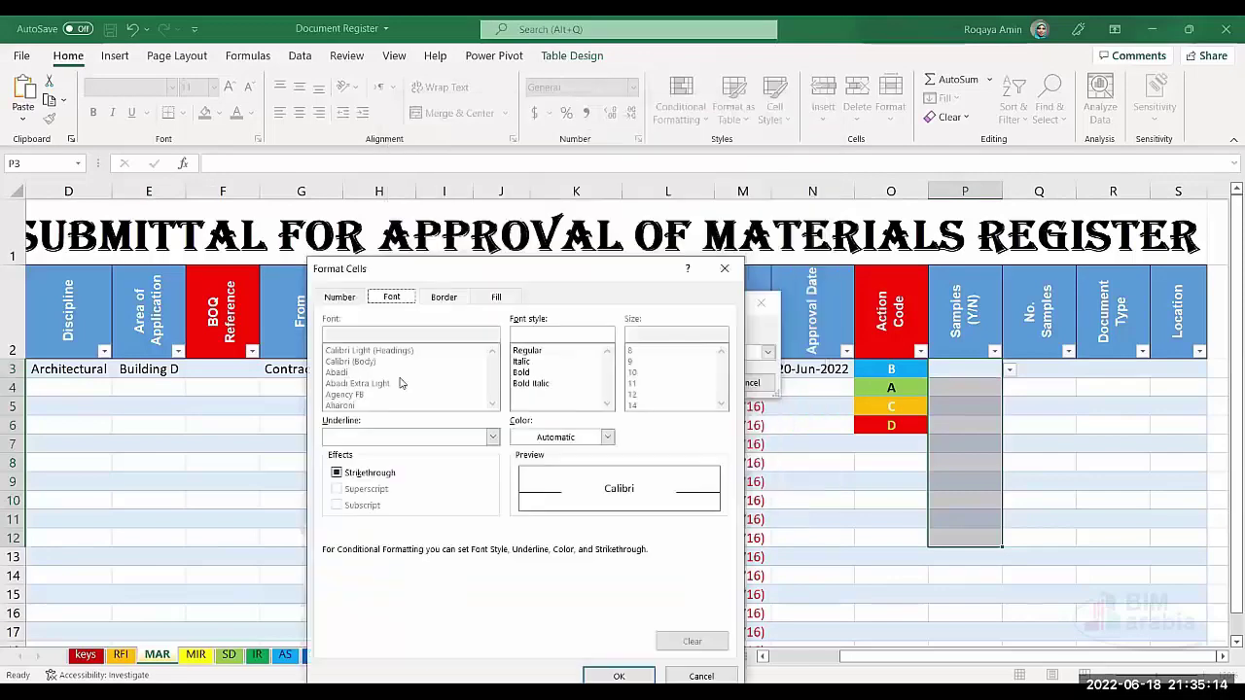
{"action": "left_click", "coordinate": [346, 297]}
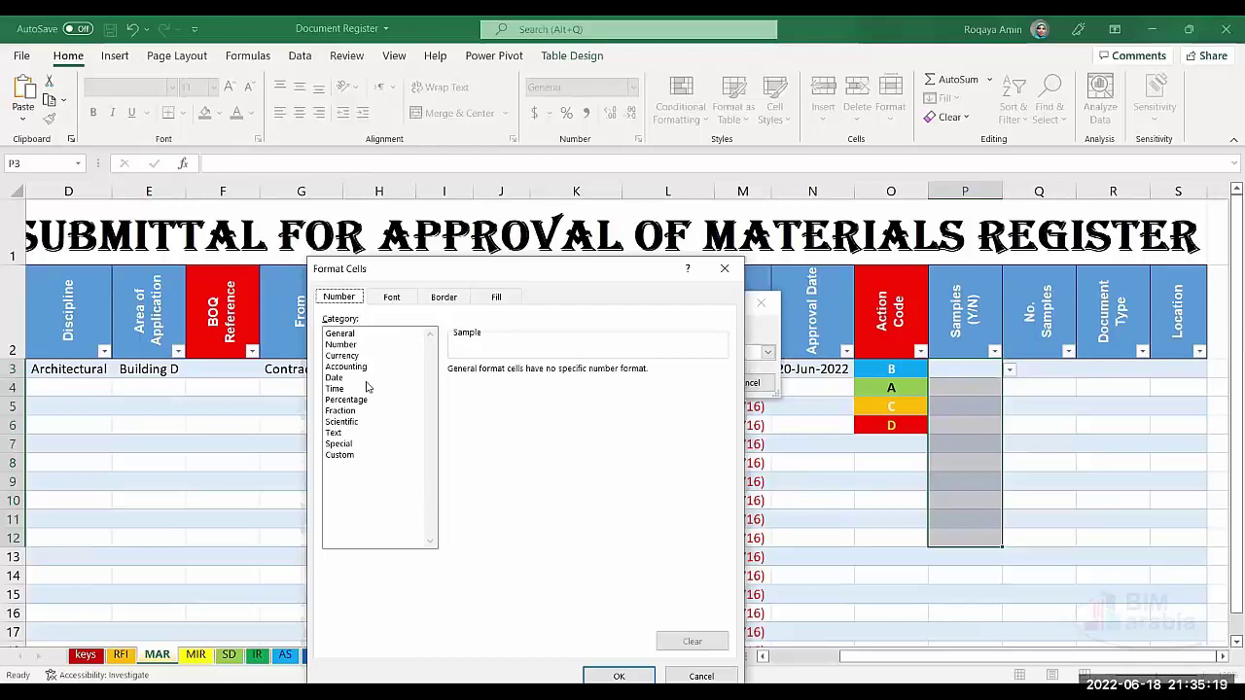
{"action": "left_click", "coordinate": [393, 297]}
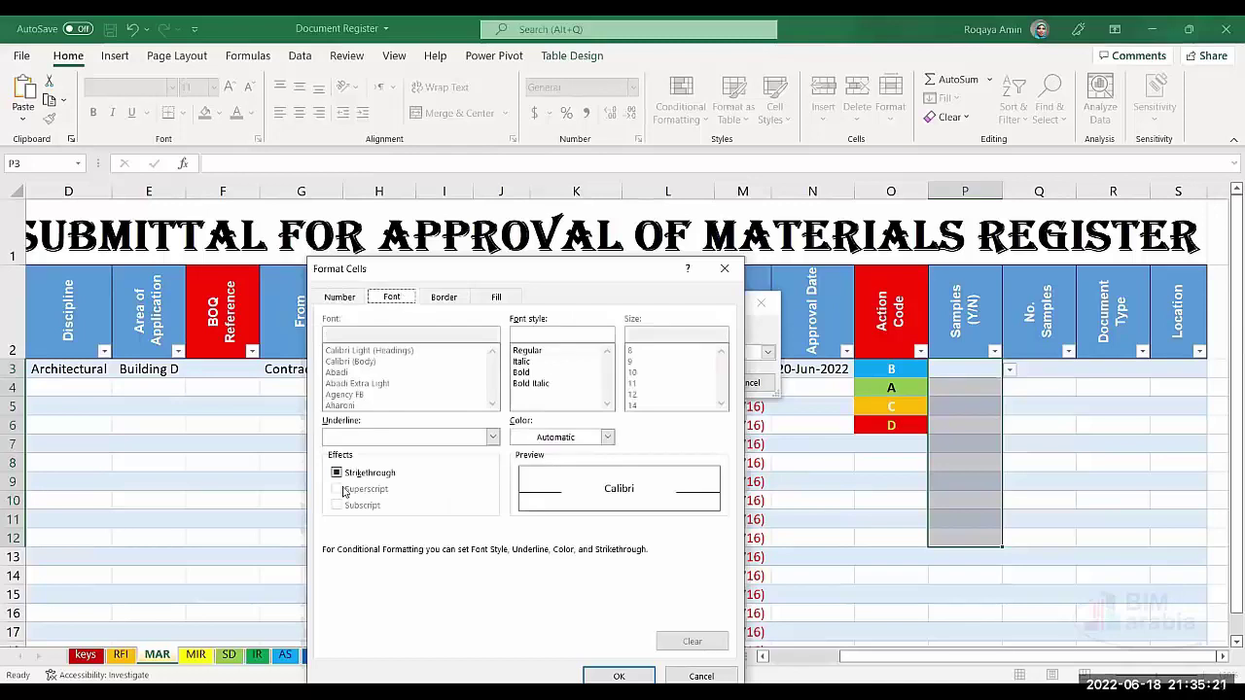
{"action": "left_click", "coordinate": [723, 271]}
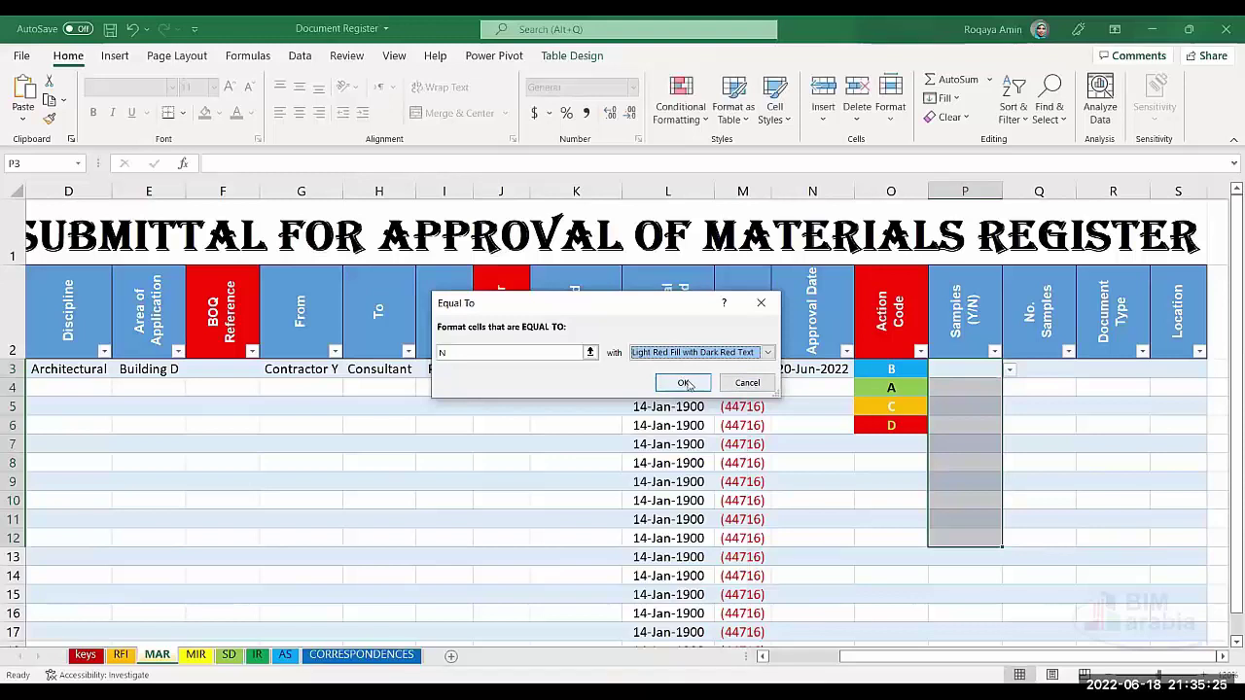
Step: Confirm the Samples rule, then give No. Samples cells Q3:Q8 a Light Red Fill Equal To rule
{"action": "left_click", "coordinate": [768, 382]}
{"action": "left_click", "coordinate": [992, 393]}
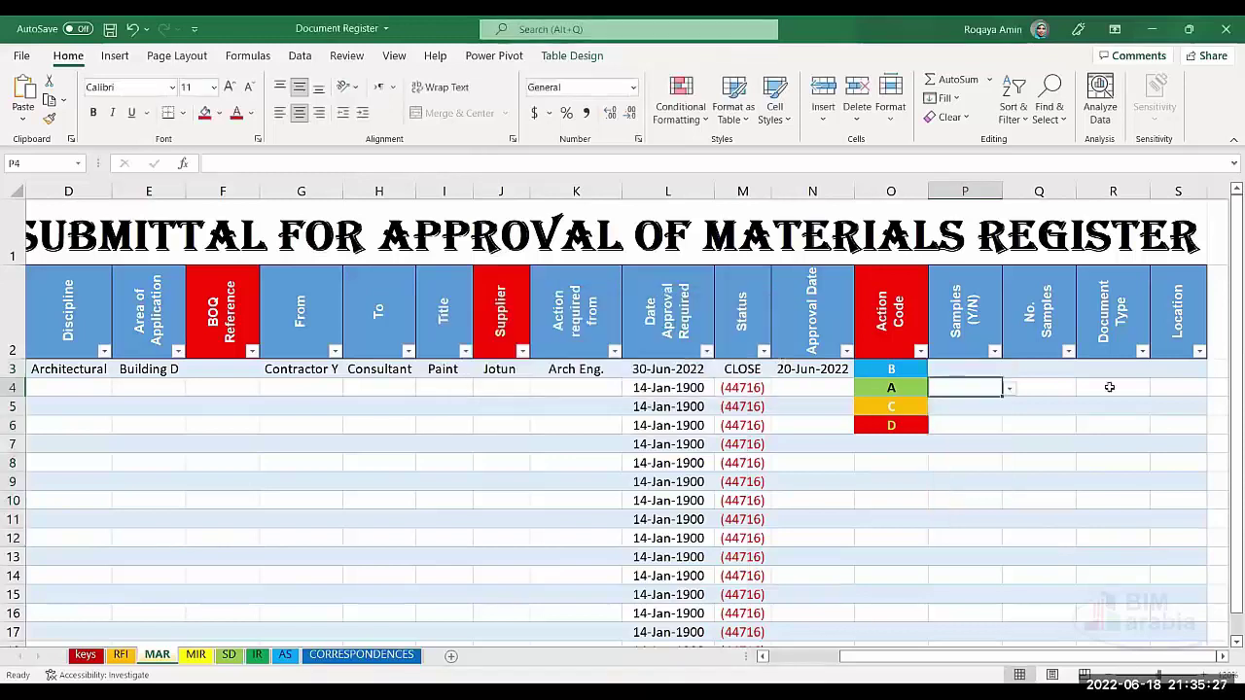
{"action": "left_click_drag", "start_coordinate": [1035, 375], "coordinate": [1035, 463]}
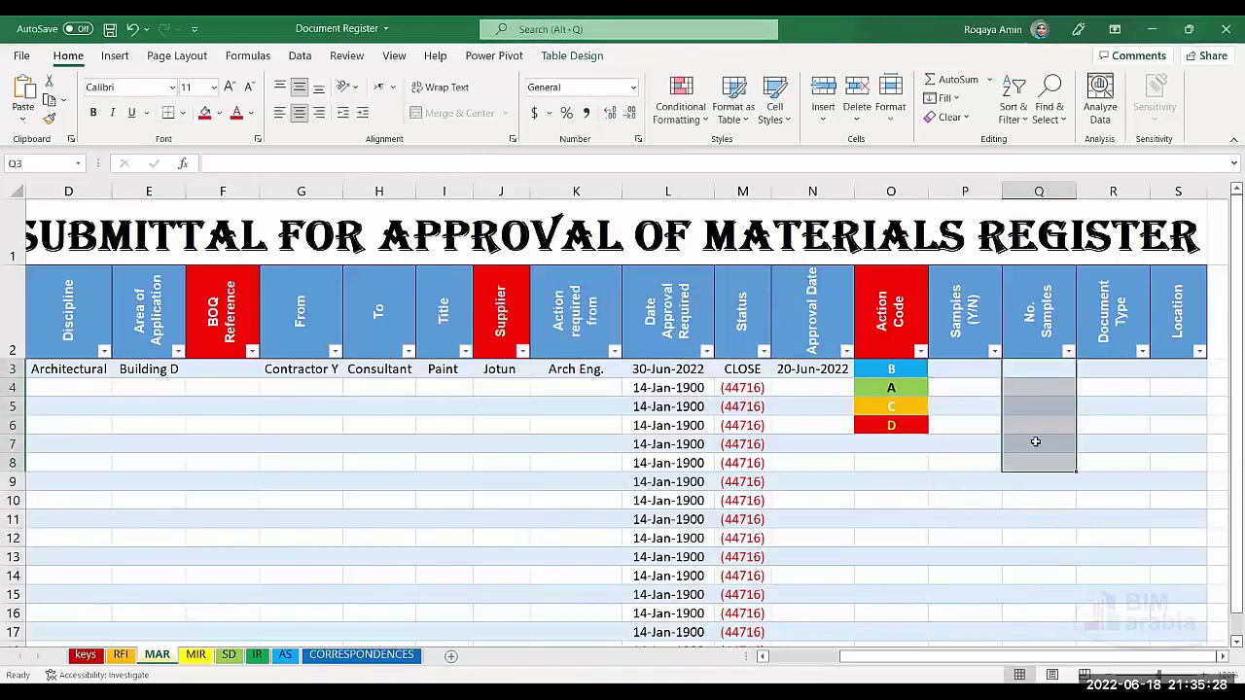
{"action": "left_click", "coordinate": [671, 92]}
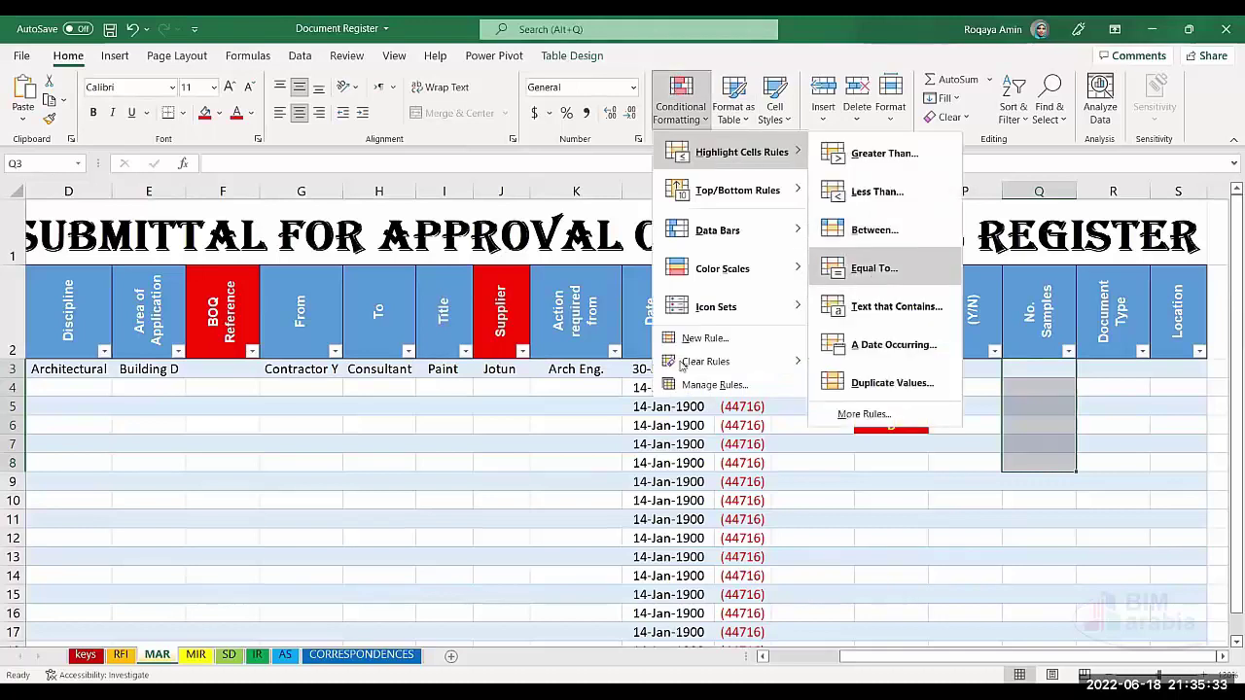
{"action": "type", "text": "N"}
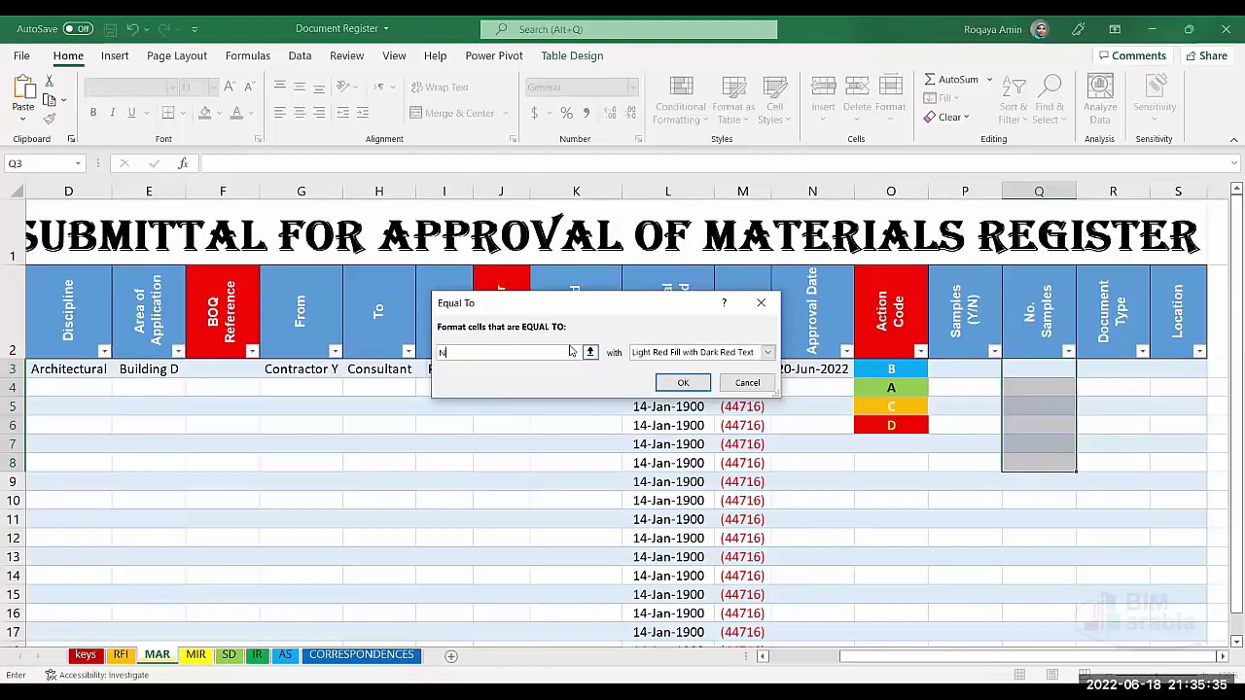
{"action": "left_click", "coordinate": [767, 352]}
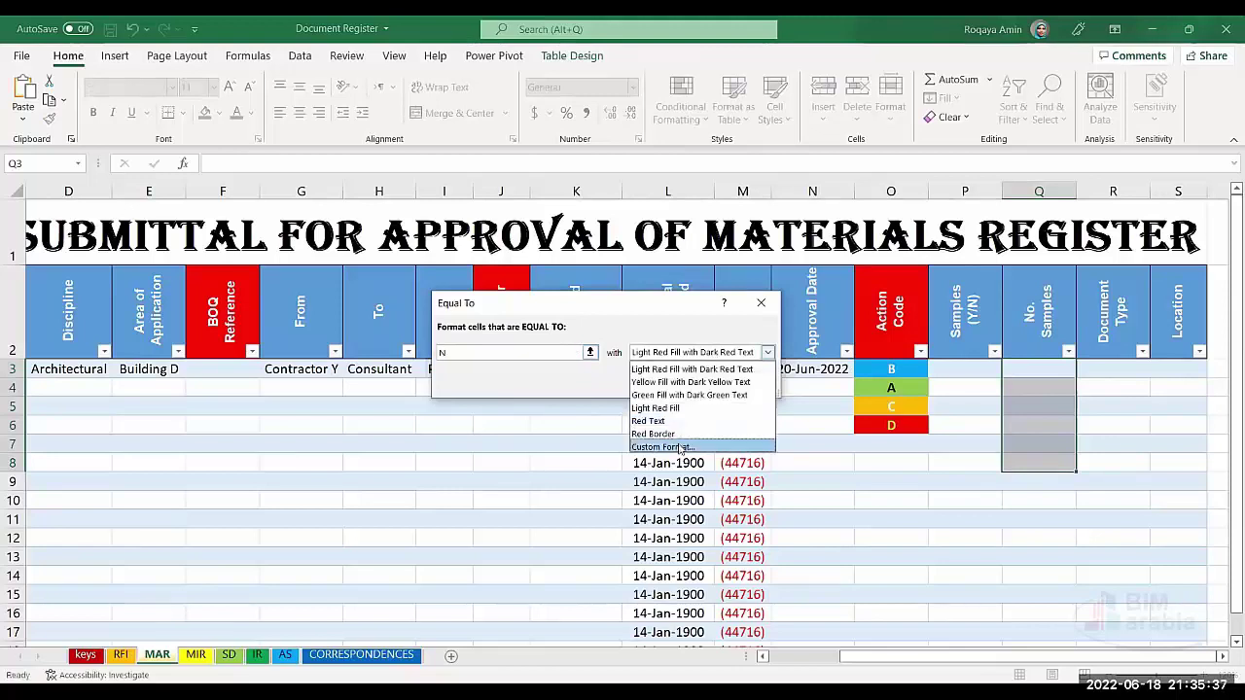
{"action": "left_click", "coordinate": [684, 450]}
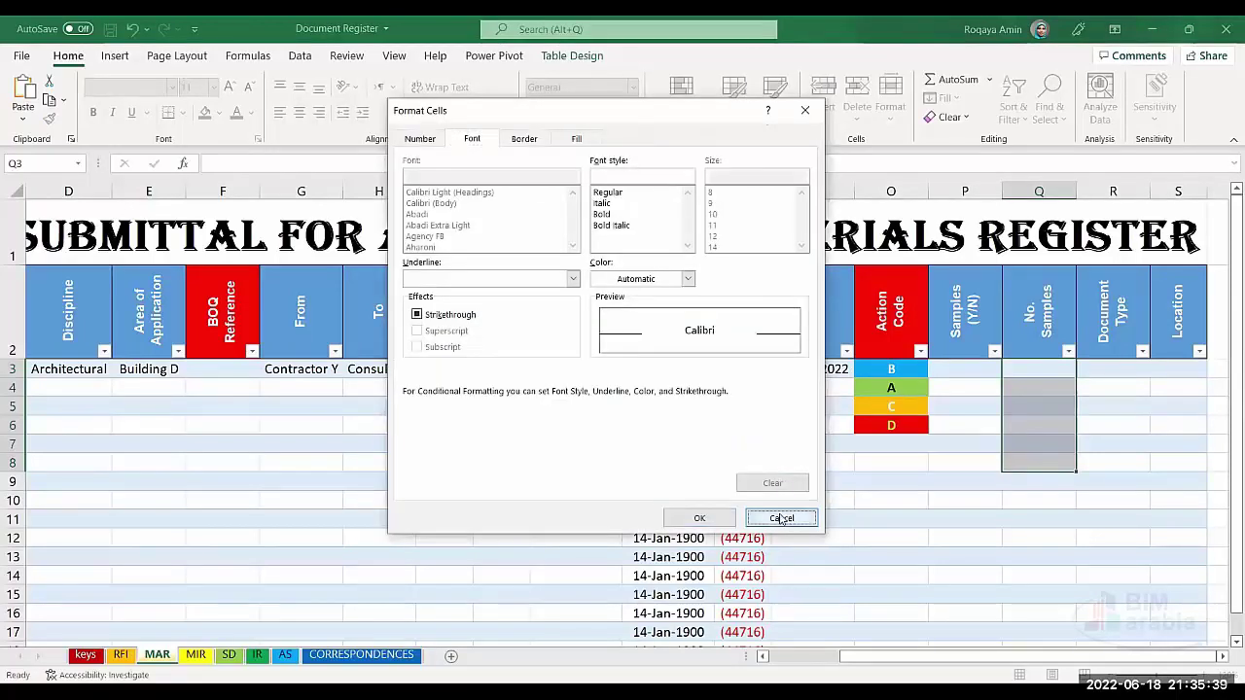
{"action": "left_click", "coordinate": [784, 518]}
{"action": "left_click", "coordinate": [767, 353]}
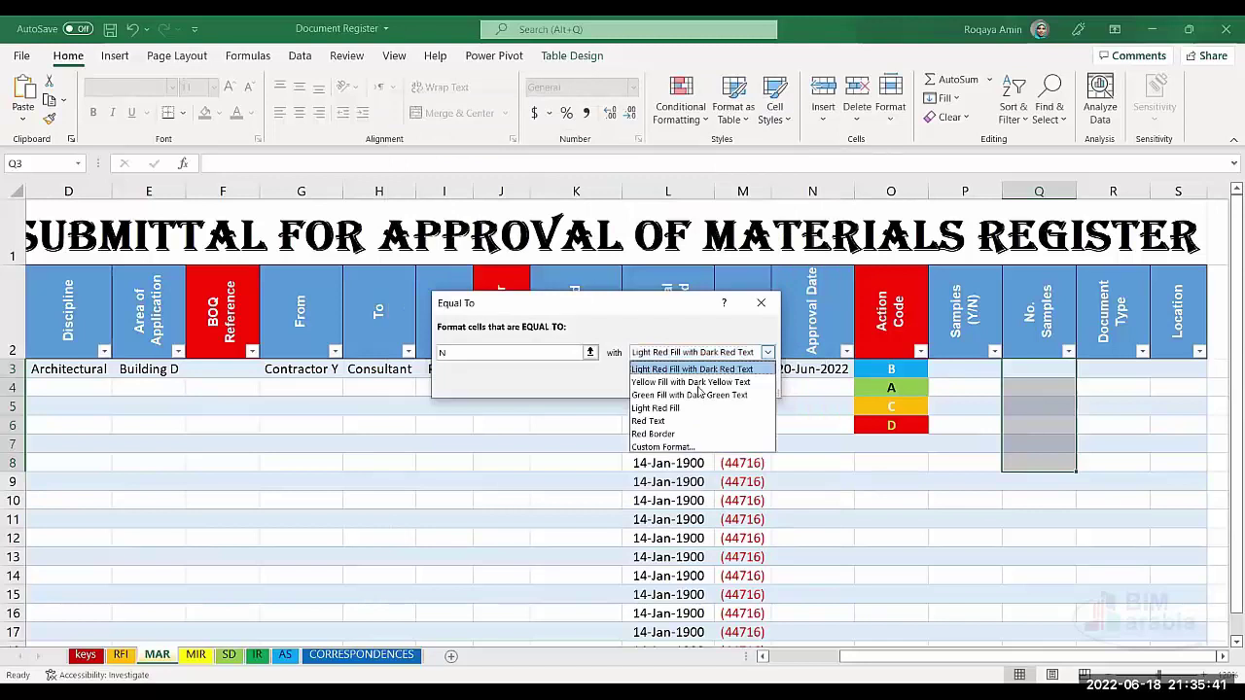
{"action": "left_click", "coordinate": [534, 369]}
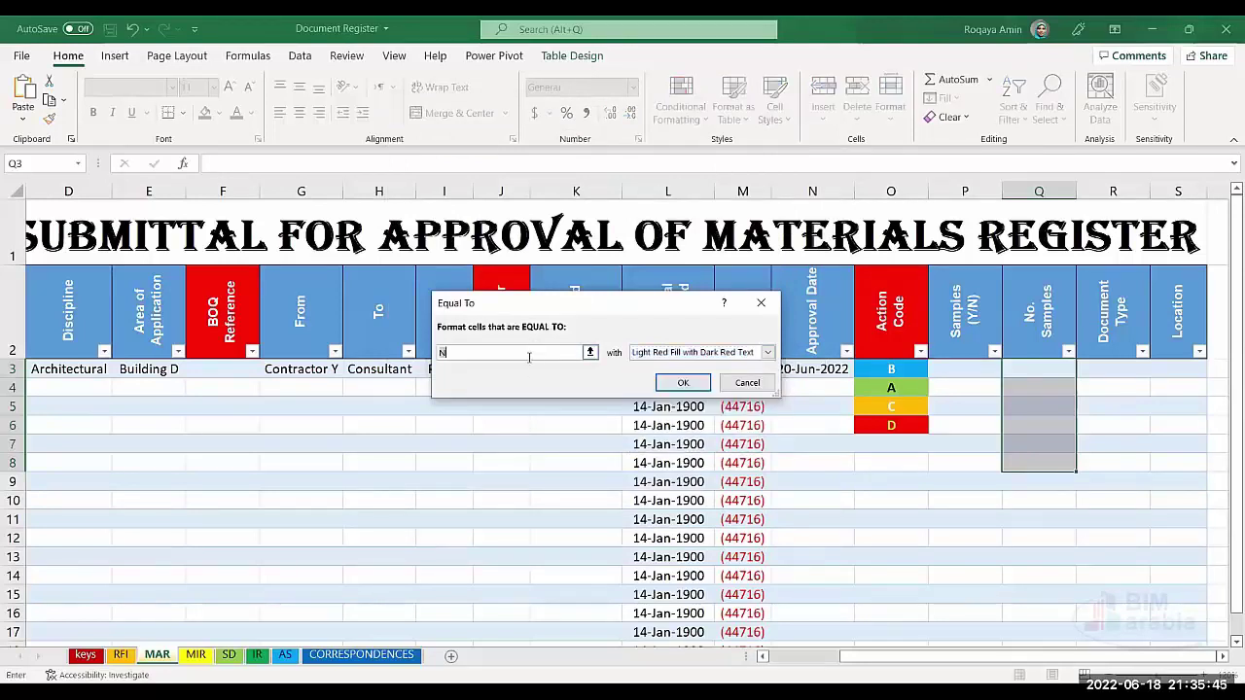
{"action": "left_click", "coordinate": [683, 382]}
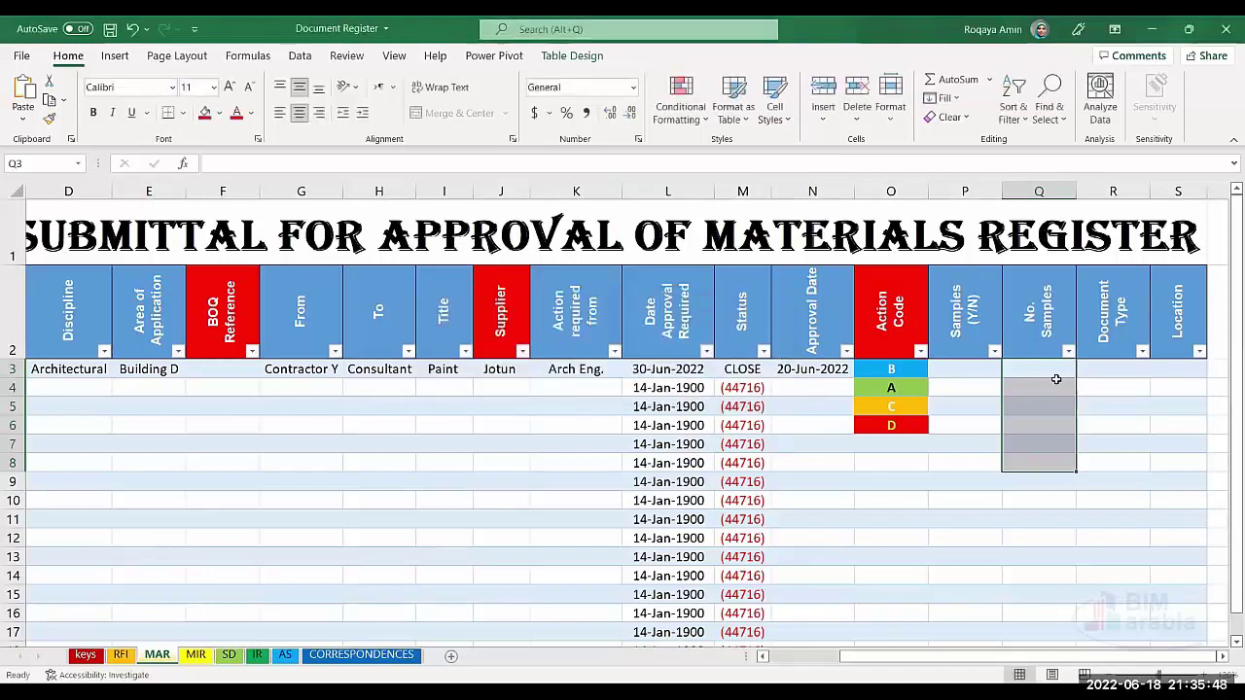
Step: Try a second Equal To y rule, abandon it, and go to the CORRESPONDENCES sheet
{"action": "left_click", "coordinate": [694, 97]}
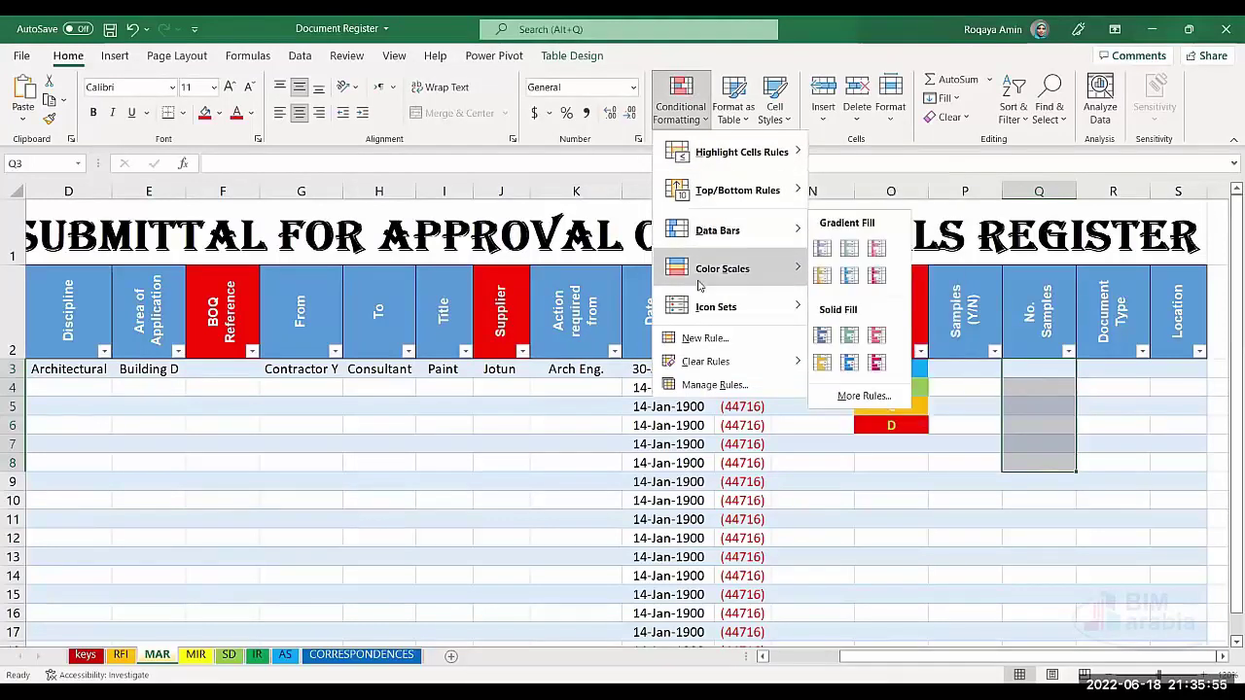
{"action": "mouse_move", "coordinate": [731, 152]}
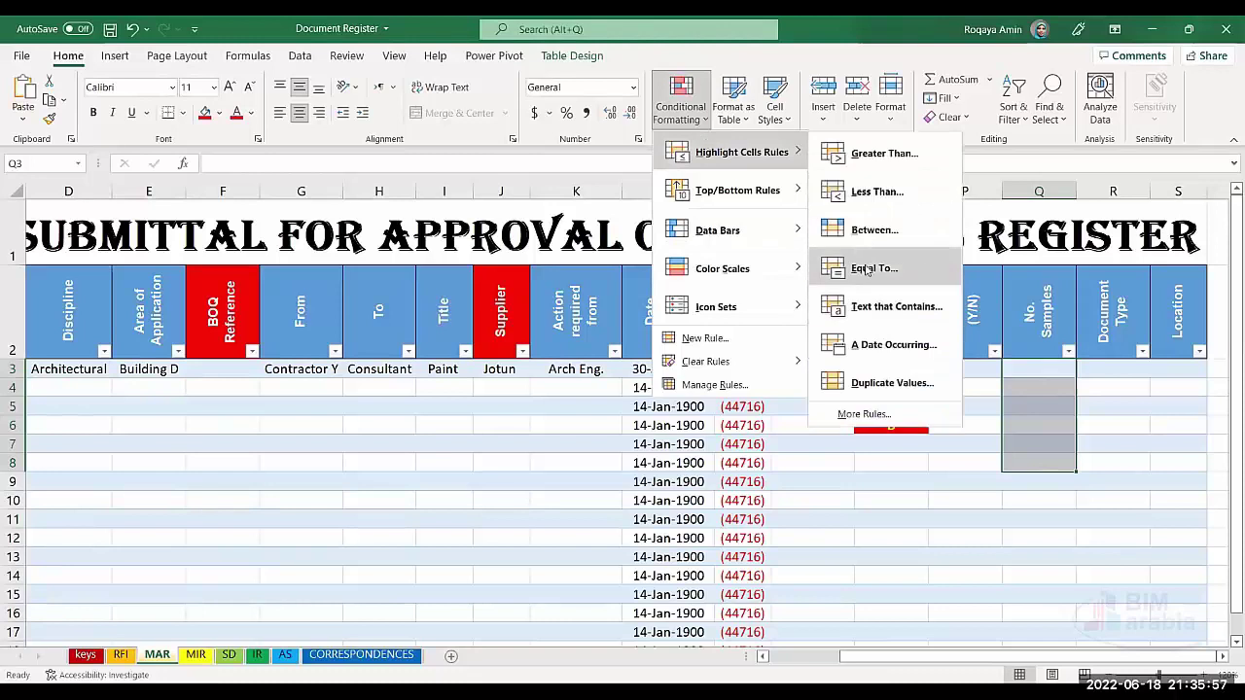
{"action": "left_click", "coordinate": [868, 271]}
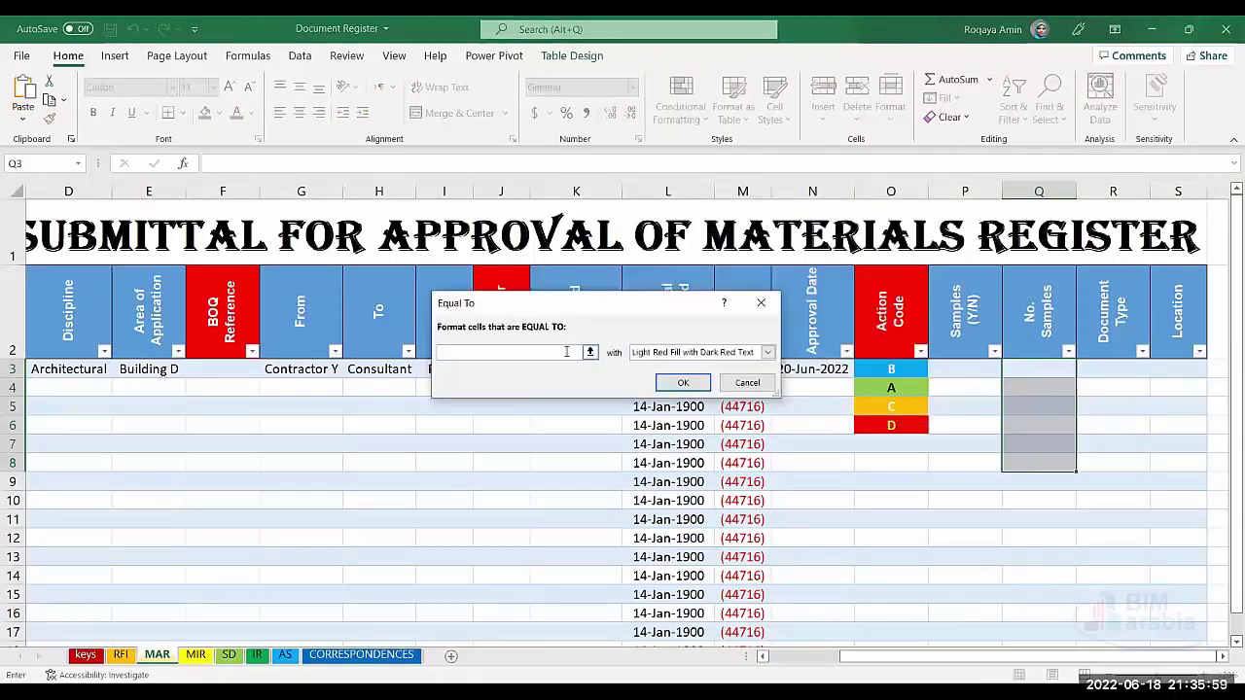
{"action": "type", "text": "y"}
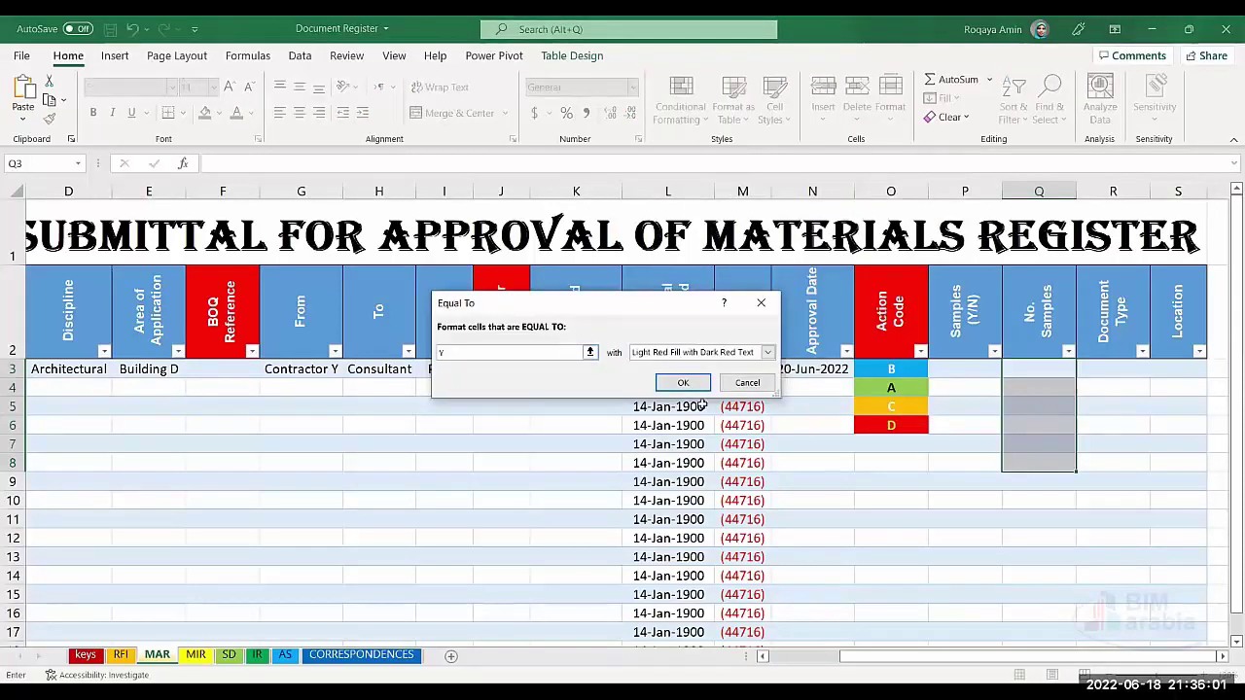
{"action": "left_click", "coordinate": [751, 359]}
{"action": "left_click", "coordinate": [670, 449]}
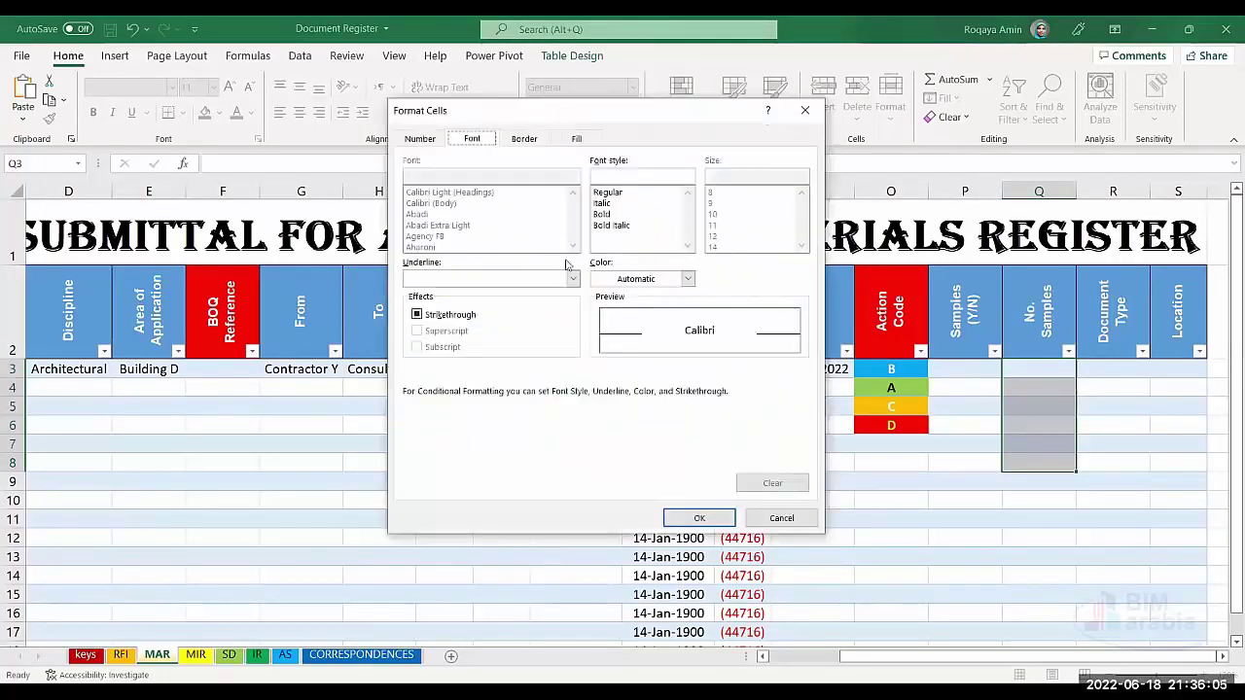
{"action": "left_click", "coordinate": [424, 286]}
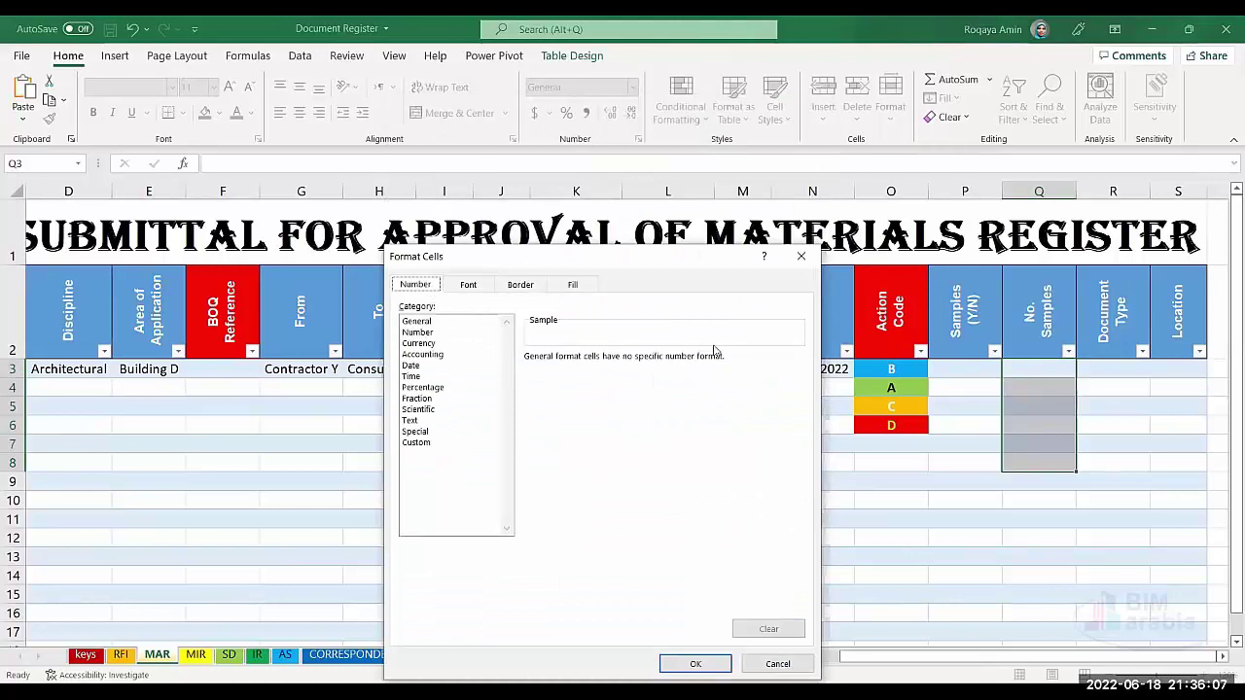
{"action": "left_click", "coordinate": [800, 256]}
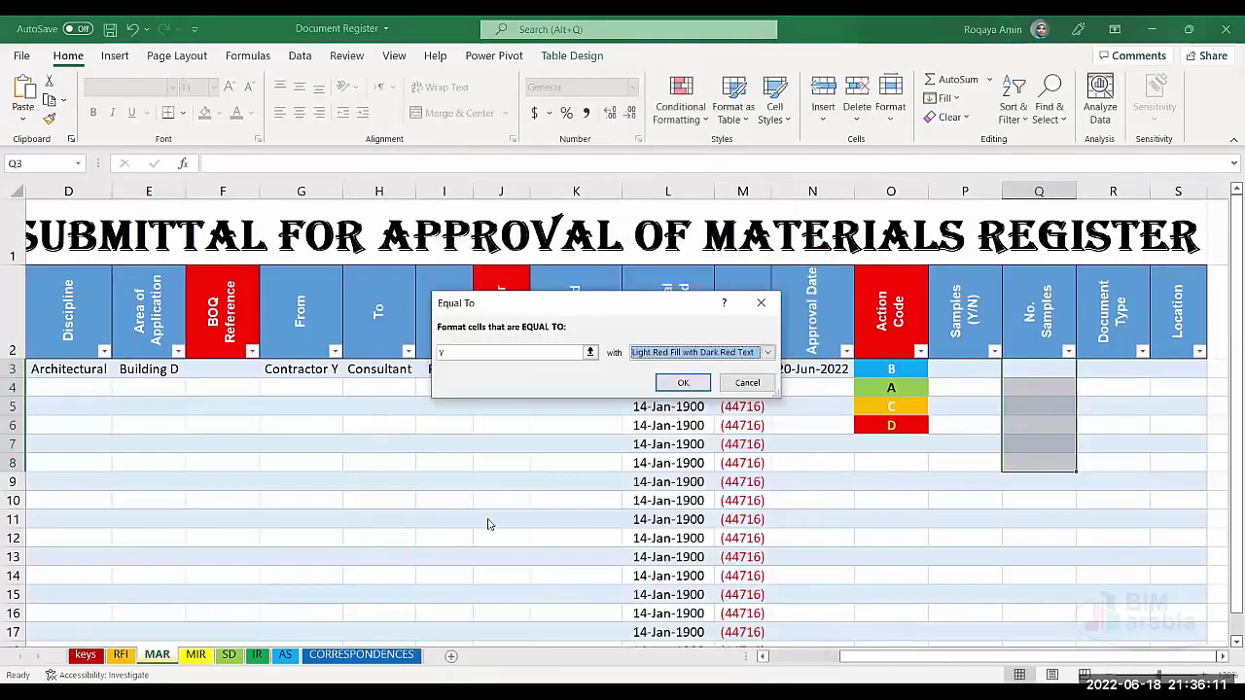
{"action": "left_click", "coordinate": [738, 389]}
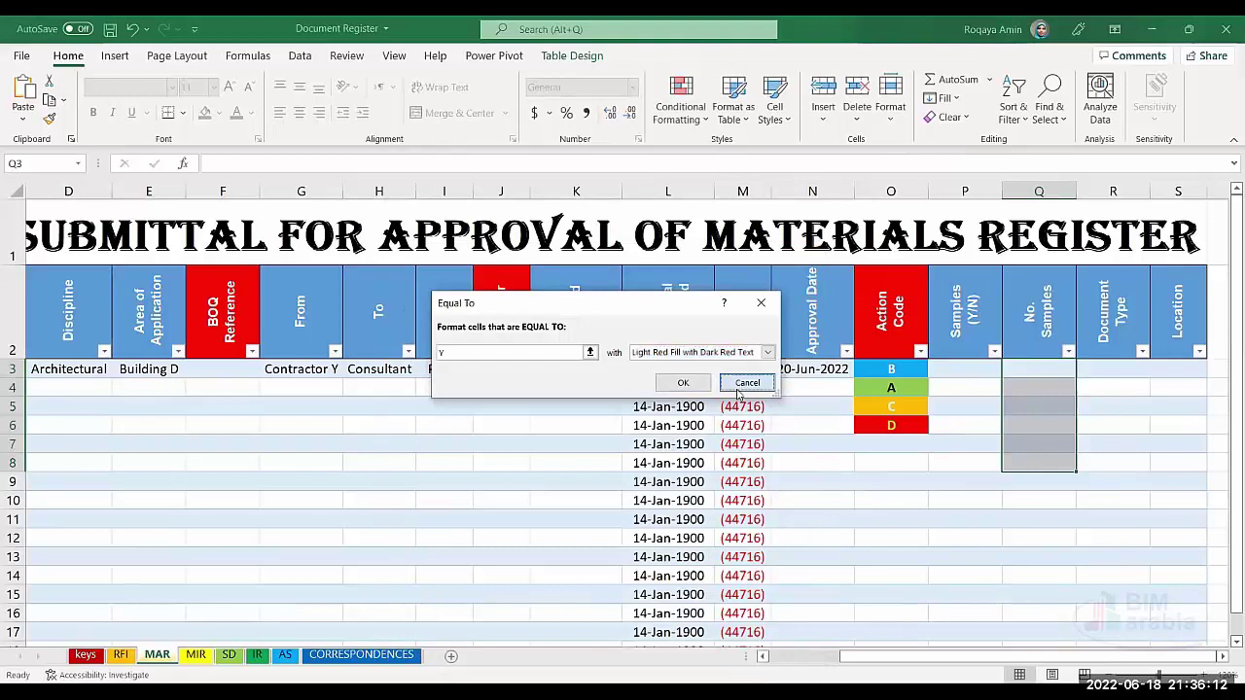
{"action": "left_click", "coordinate": [397, 659]}
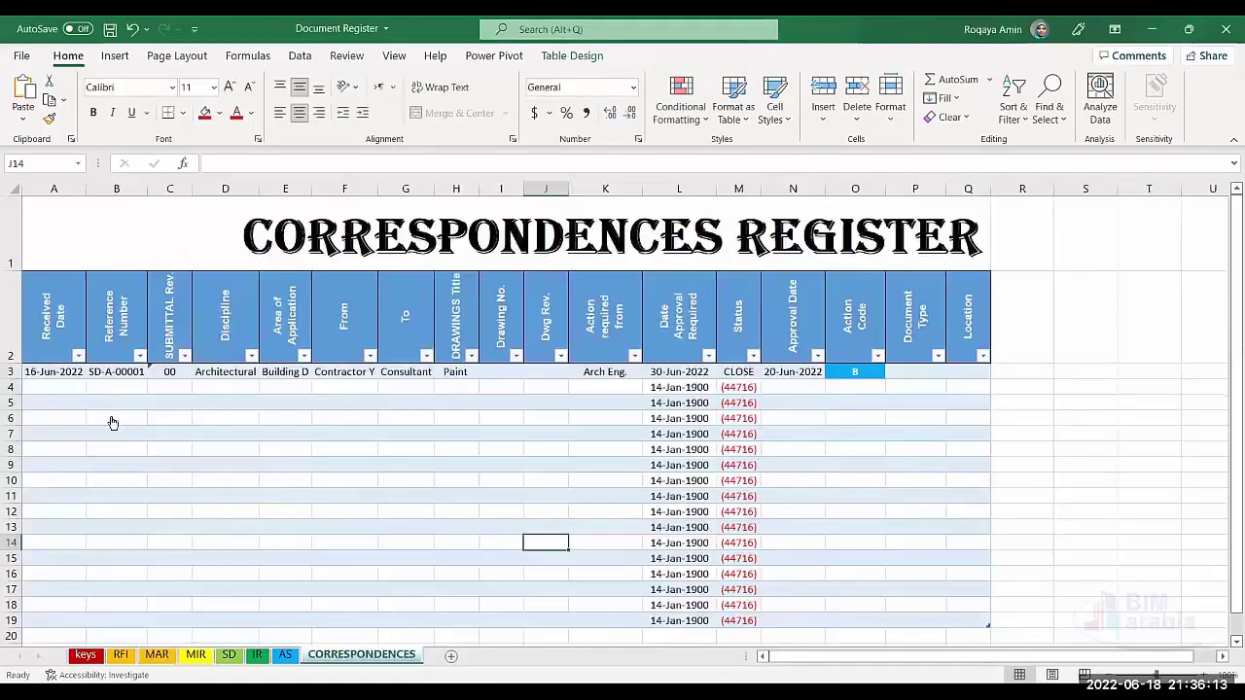
{"action": "left_click", "coordinate": [979, 373]}
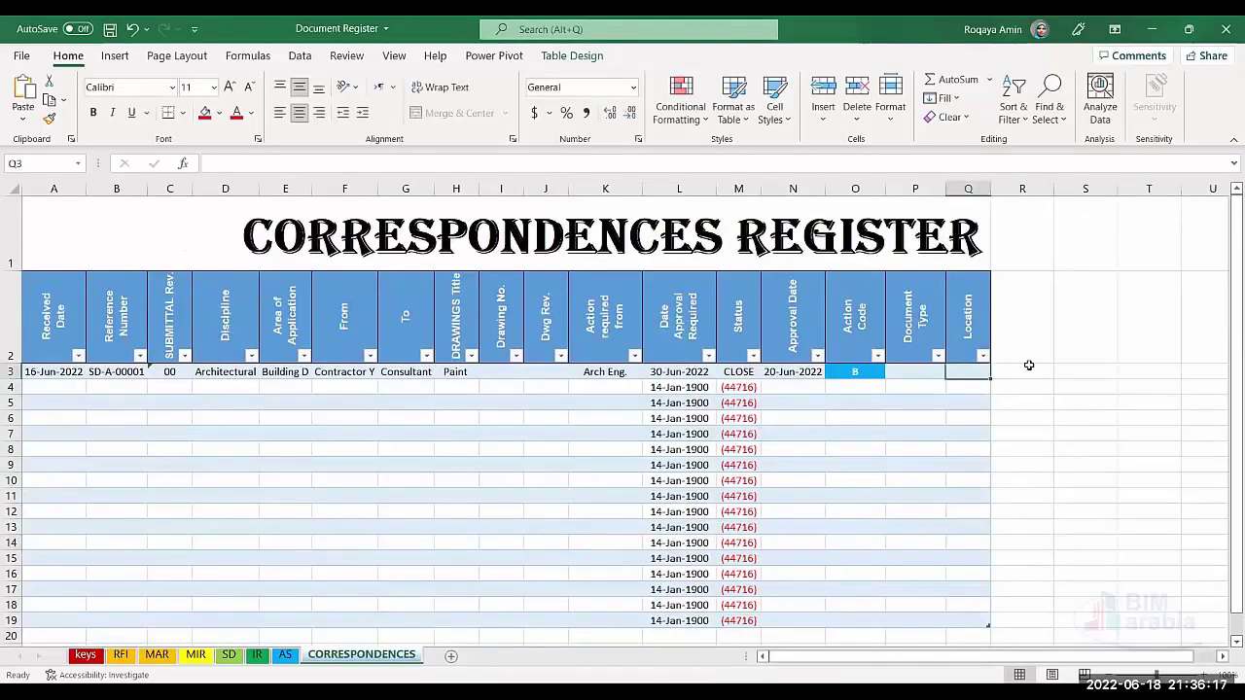
{"action": "left_click", "coordinate": [1028, 368]}
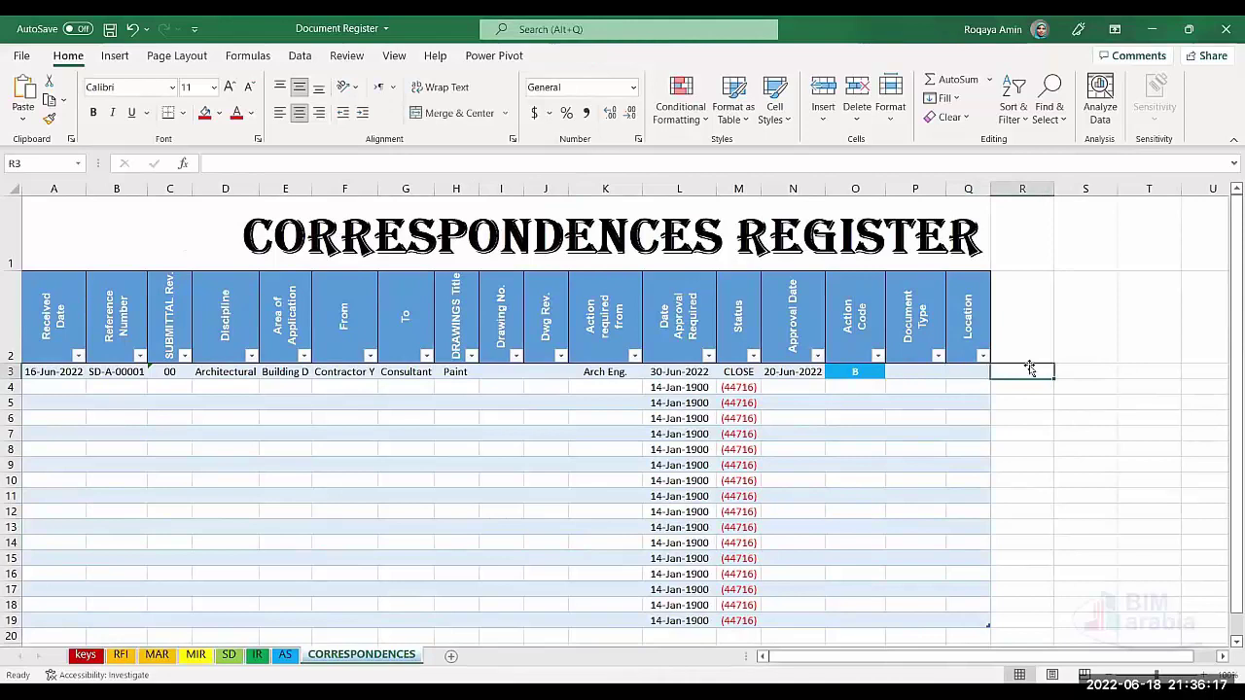
{"action": "left_click", "coordinate": [675, 101]}
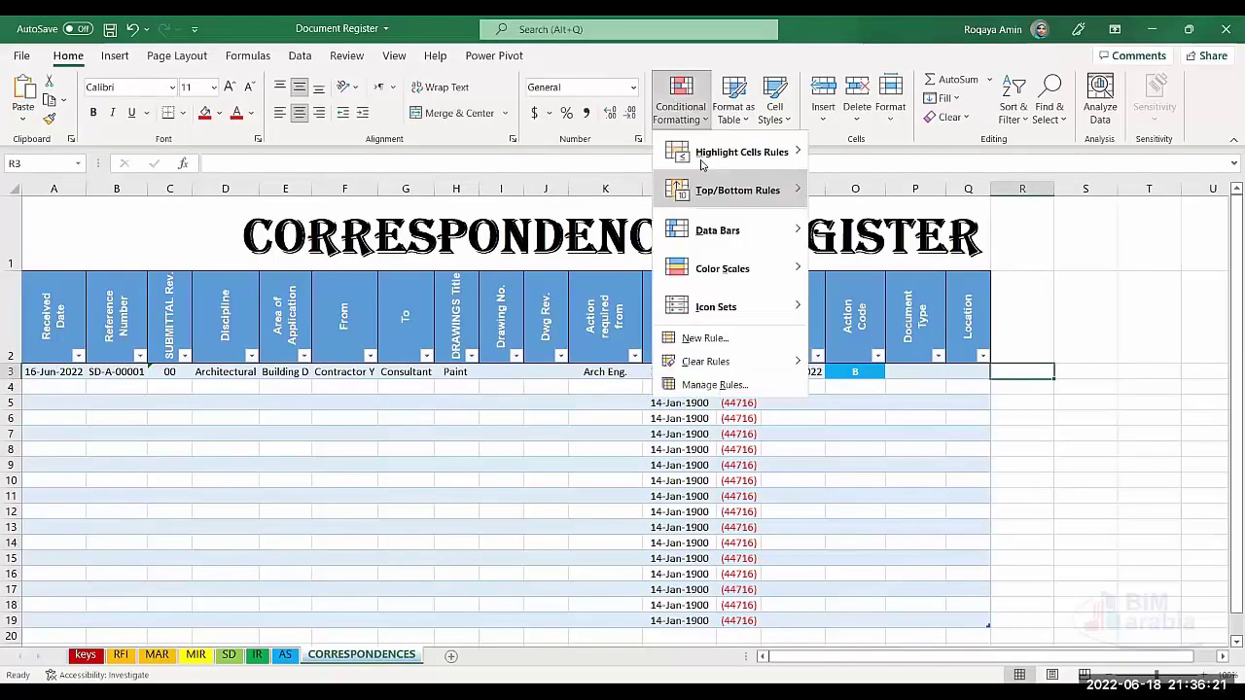
{"action": "mouse_move", "coordinate": [734, 152]}
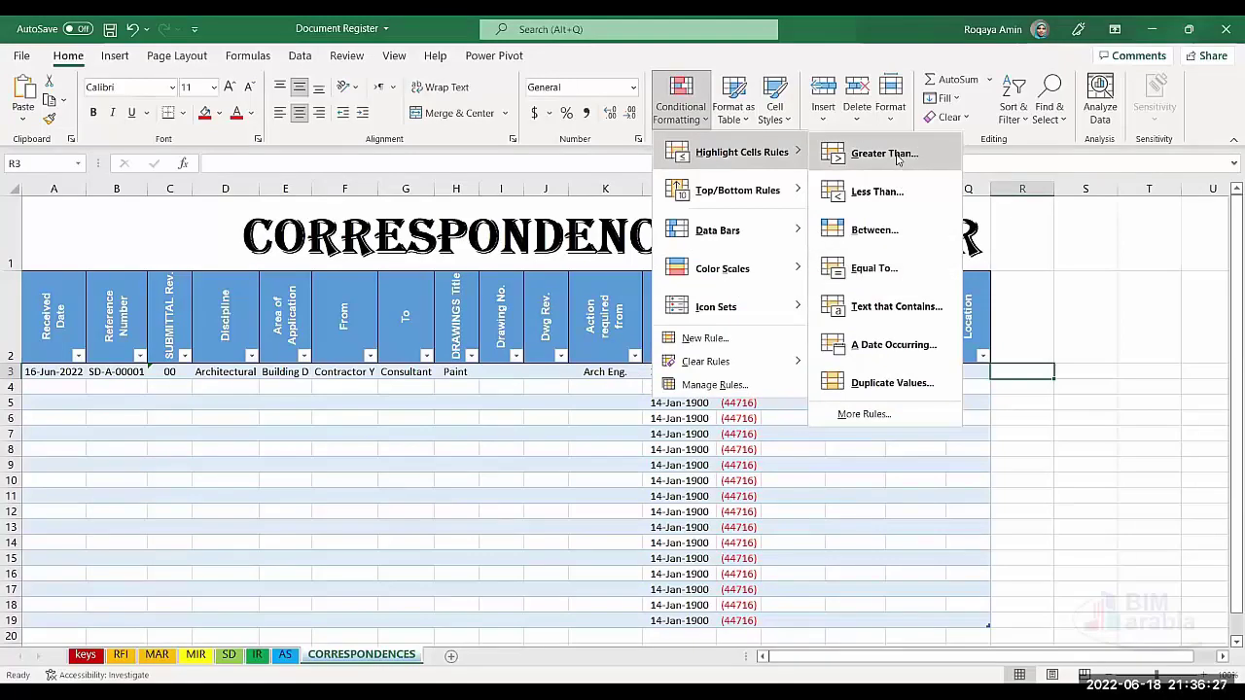
{"action": "left_click", "coordinate": [897, 158]}
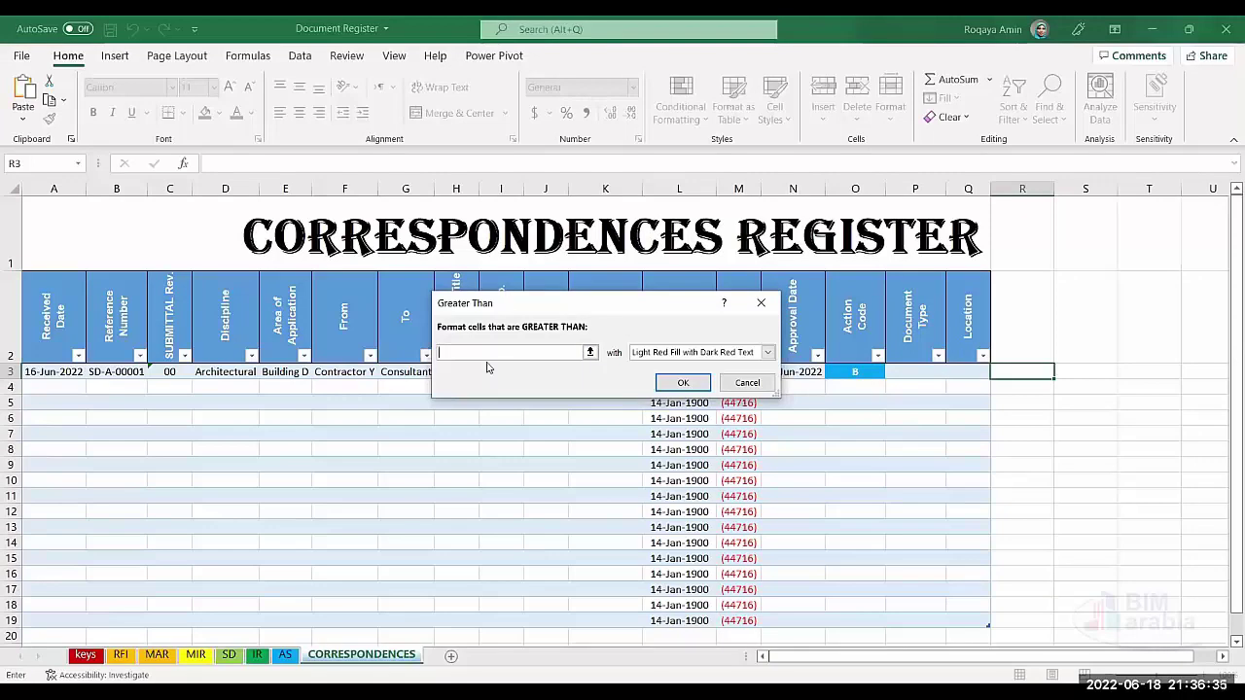
{"action": "type", "text": "N"}
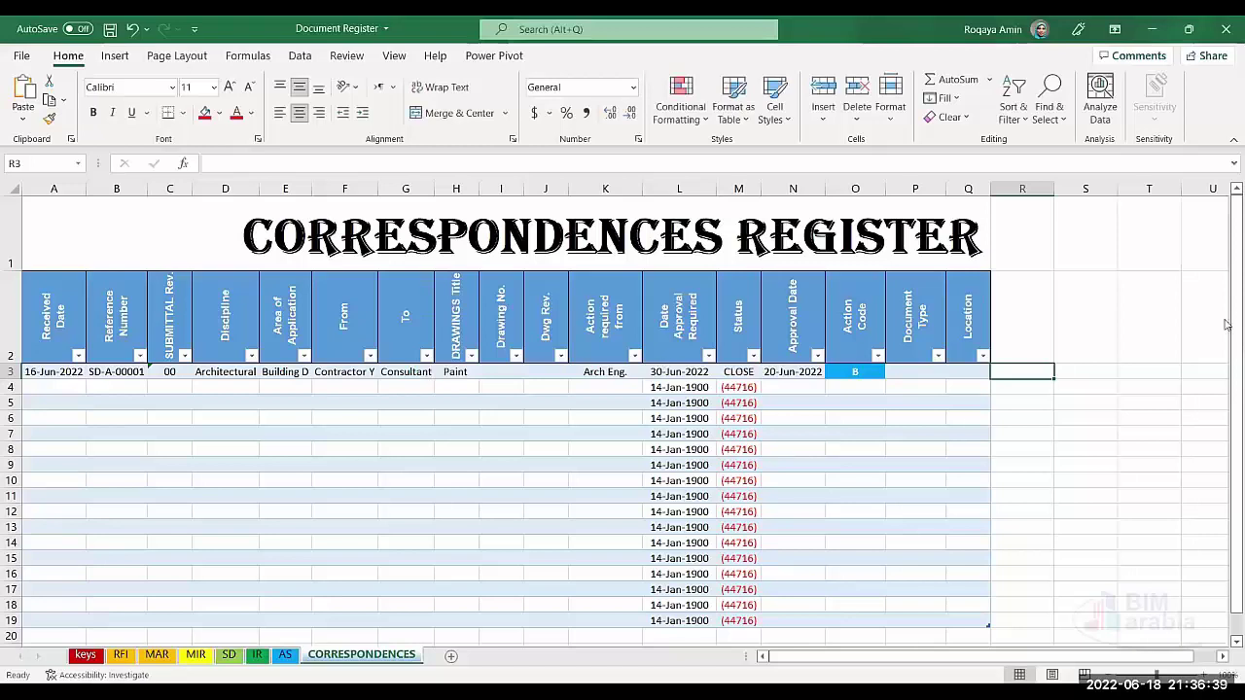
Step: Add an Equal To N rule with a custom Bold Italic text and gold fill format
{"action": "left_click", "coordinate": [684, 97]}
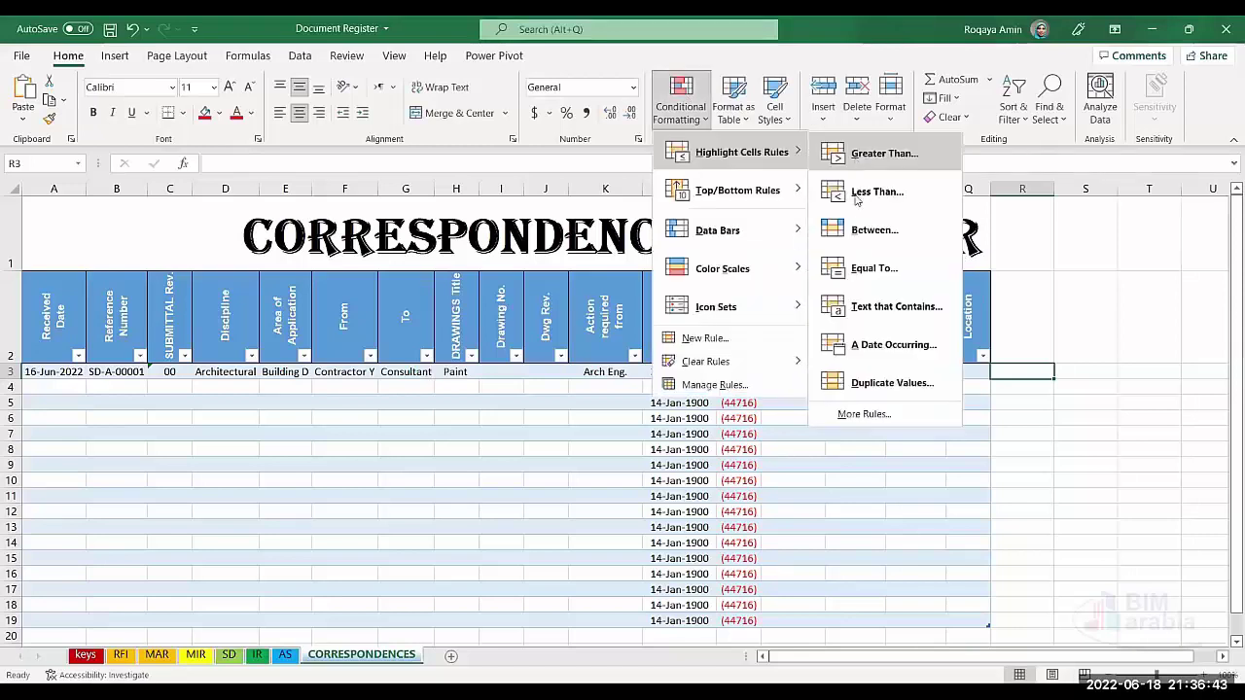
{"action": "mouse_move", "coordinate": [741, 151]}
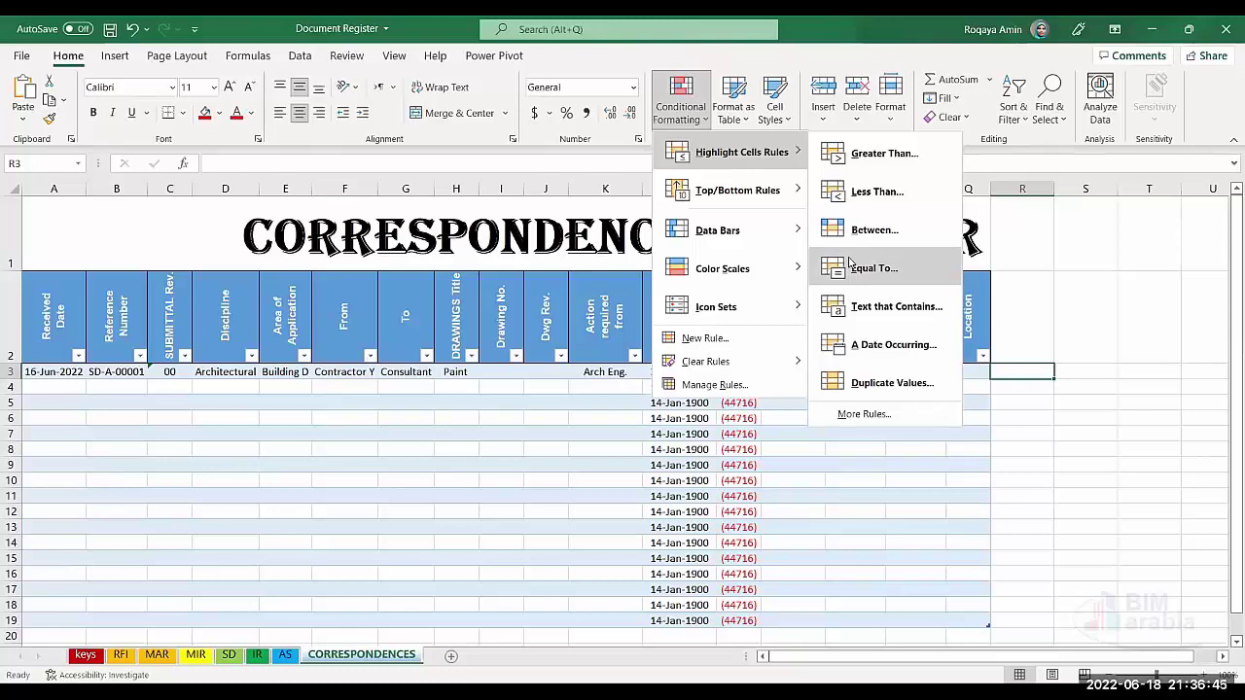
{"action": "left_click", "coordinate": [849, 262]}
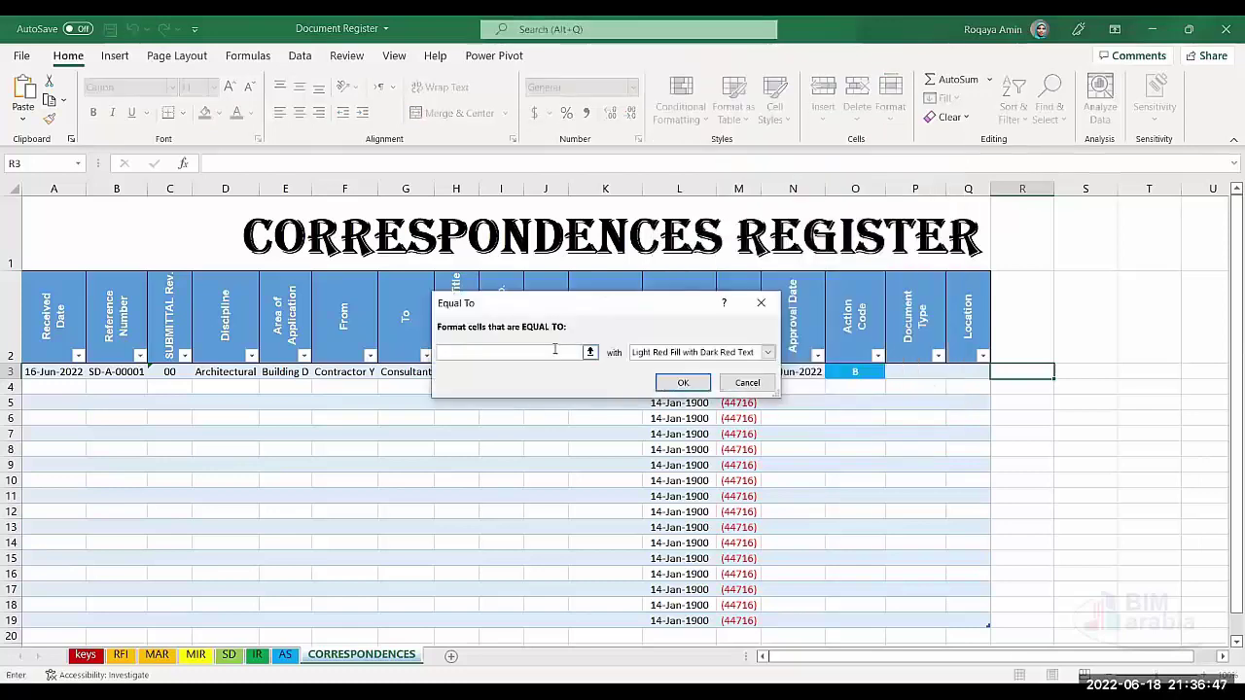
{"action": "type", "text": "N"}
{"action": "left_click", "coordinate": [768, 352]}
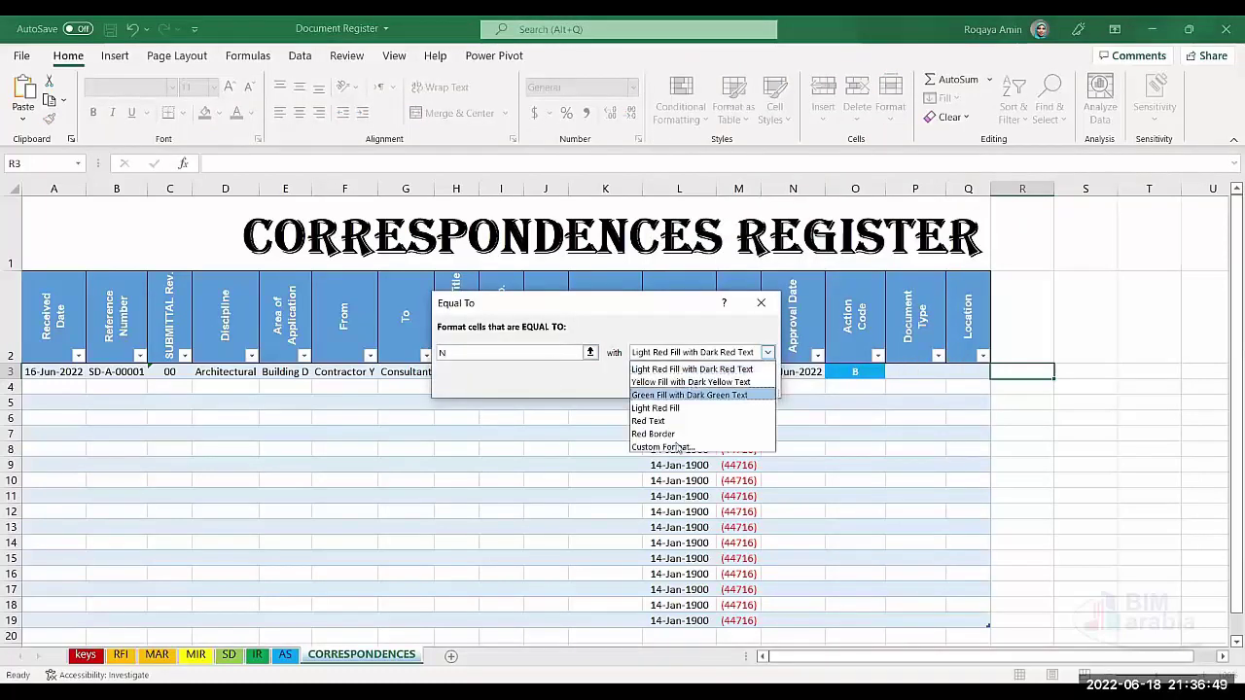
{"action": "left_click", "coordinate": [678, 447]}
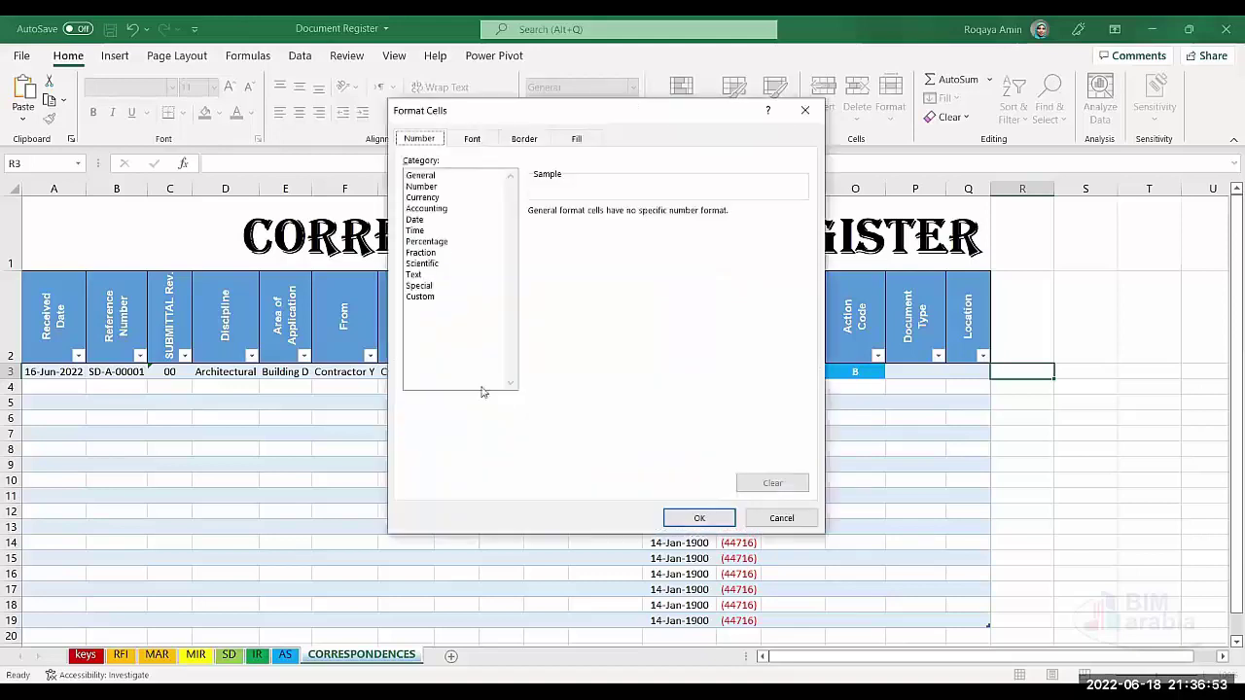
{"action": "left_click", "coordinate": [412, 342]}
{"action": "left_click", "coordinate": [542, 406]}
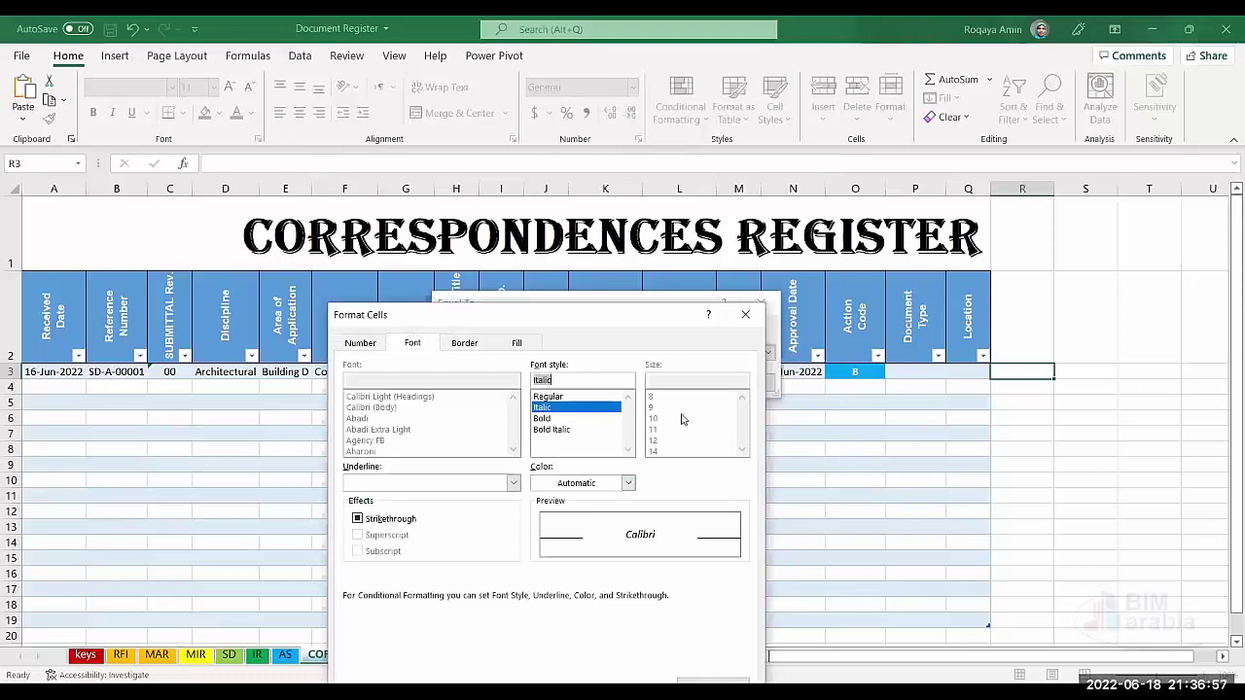
{"action": "left_click", "coordinate": [587, 430]}
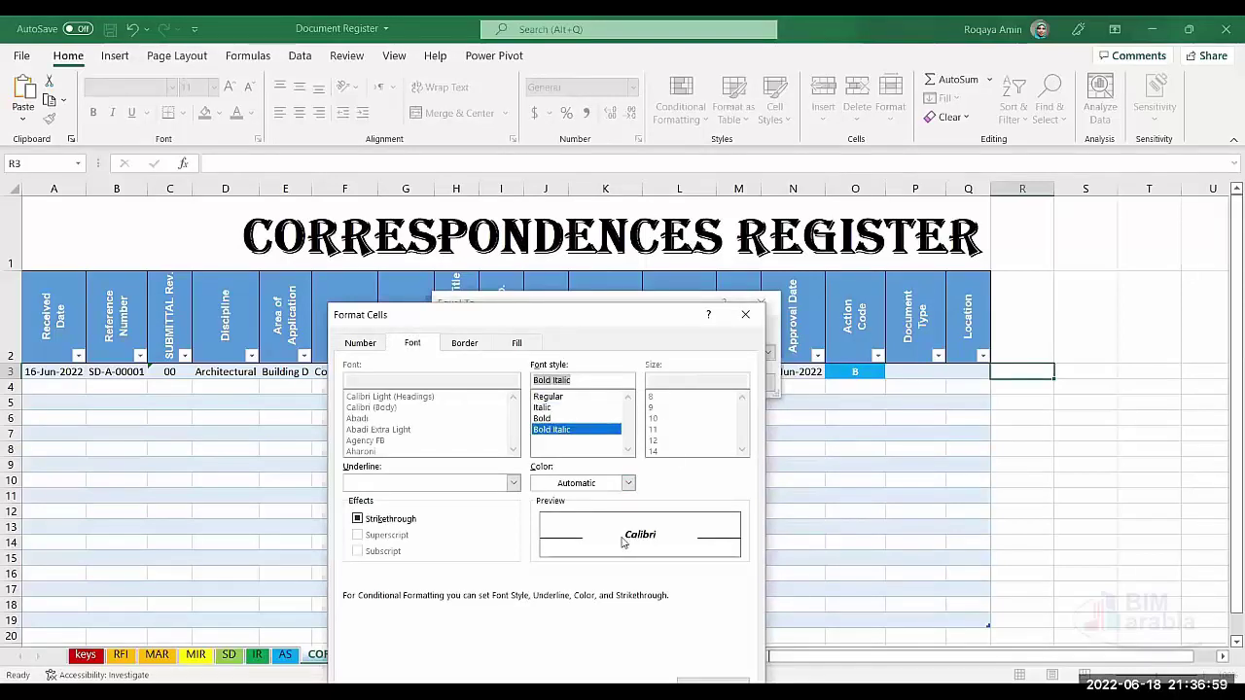
{"action": "left_click", "coordinate": [483, 343]}
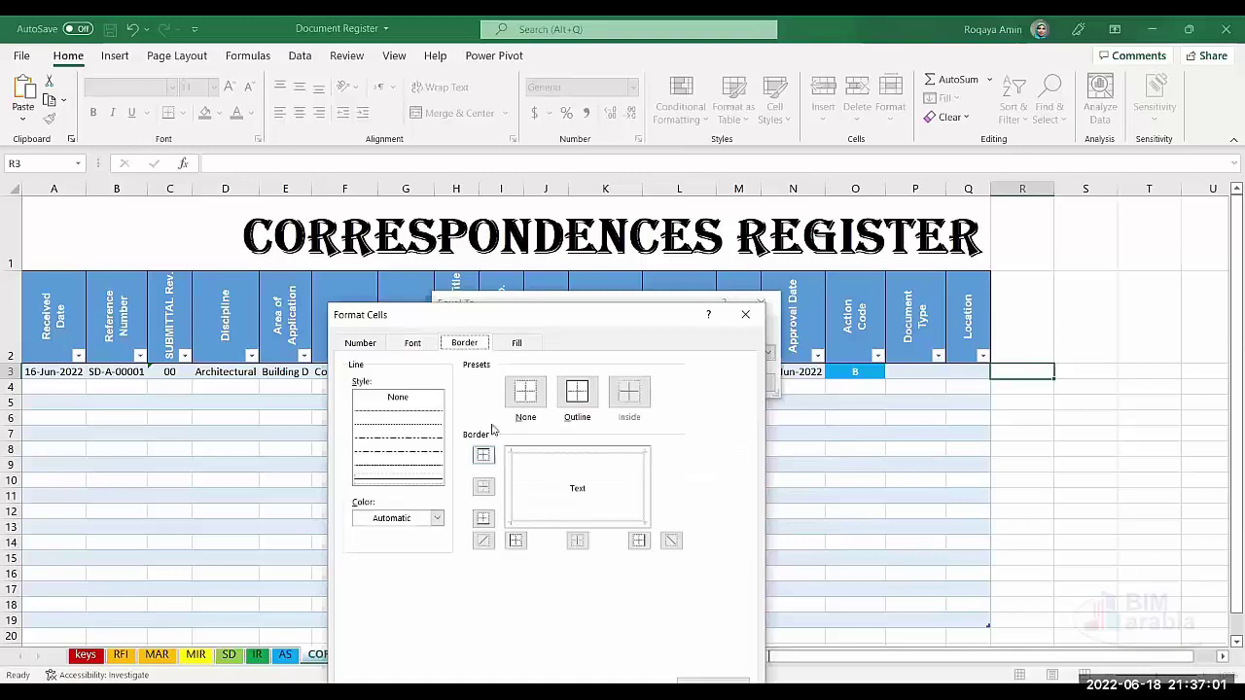
{"action": "left_click", "coordinate": [519, 344]}
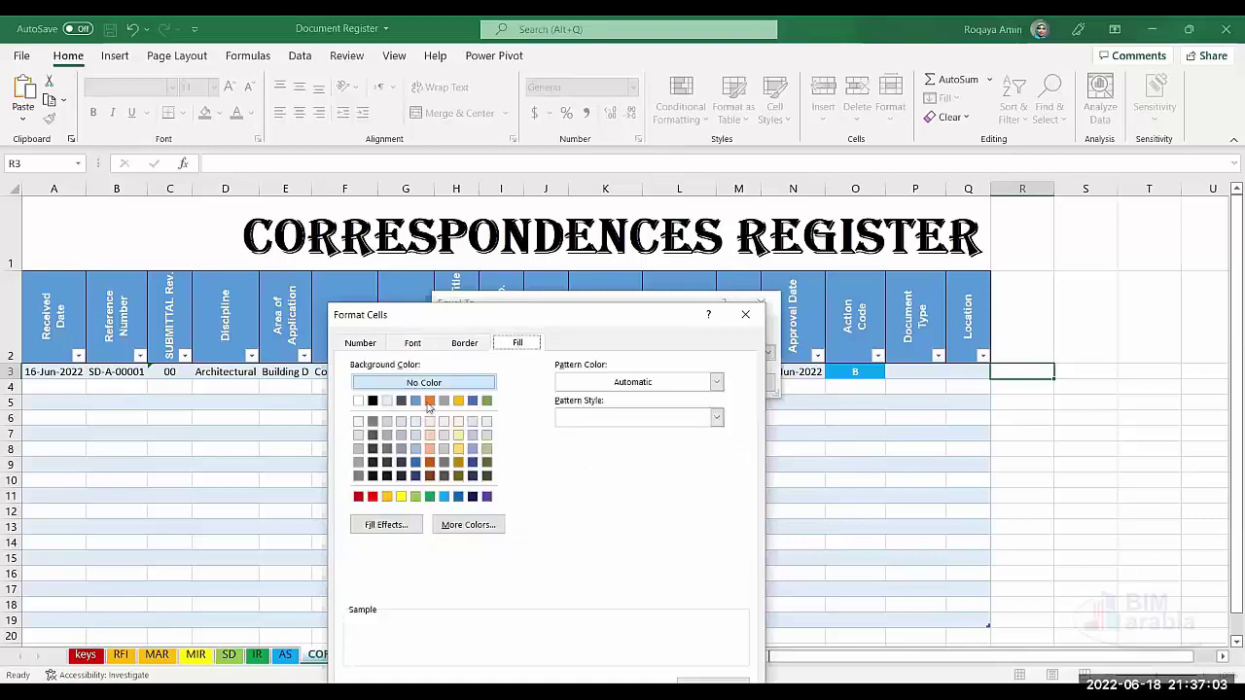
{"action": "left_click", "coordinate": [455, 401]}
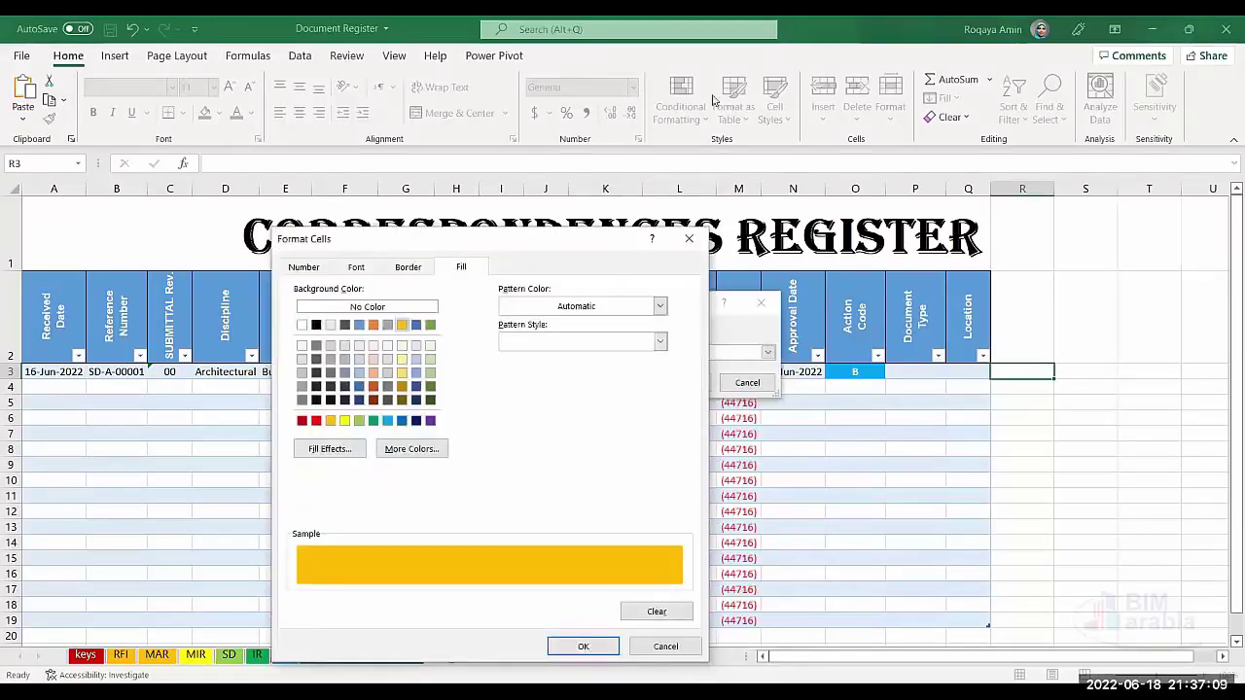
{"action": "left_click", "coordinate": [584, 648]}
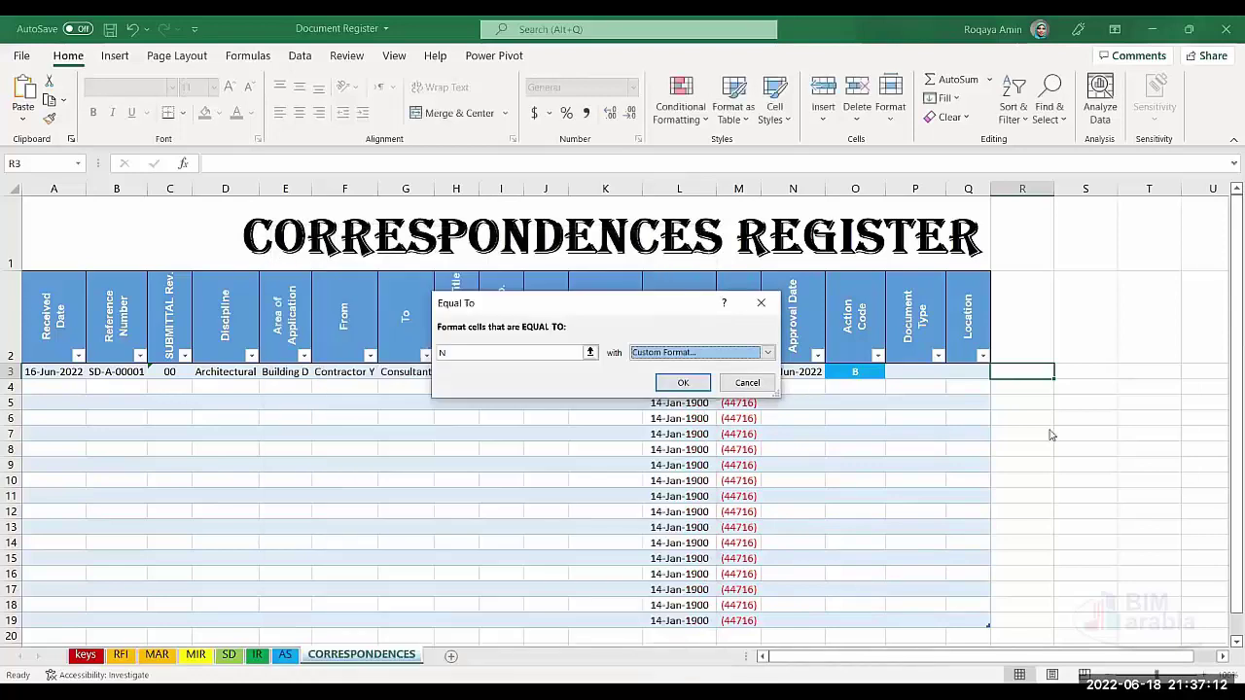
{"action": "left_click", "coordinate": [683, 383]}
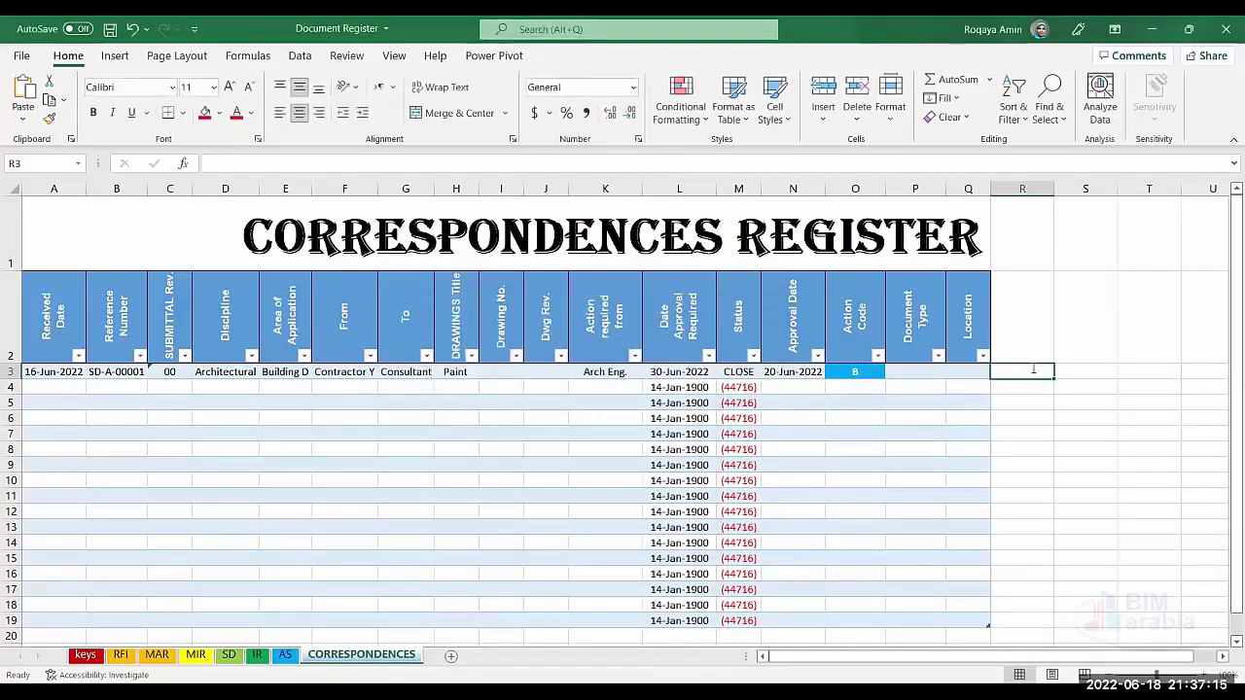
Step: Enter test value N in cell R3, then replace it with A
{"action": "type", "text": "N"}
{"action": "key", "text": "Return"}
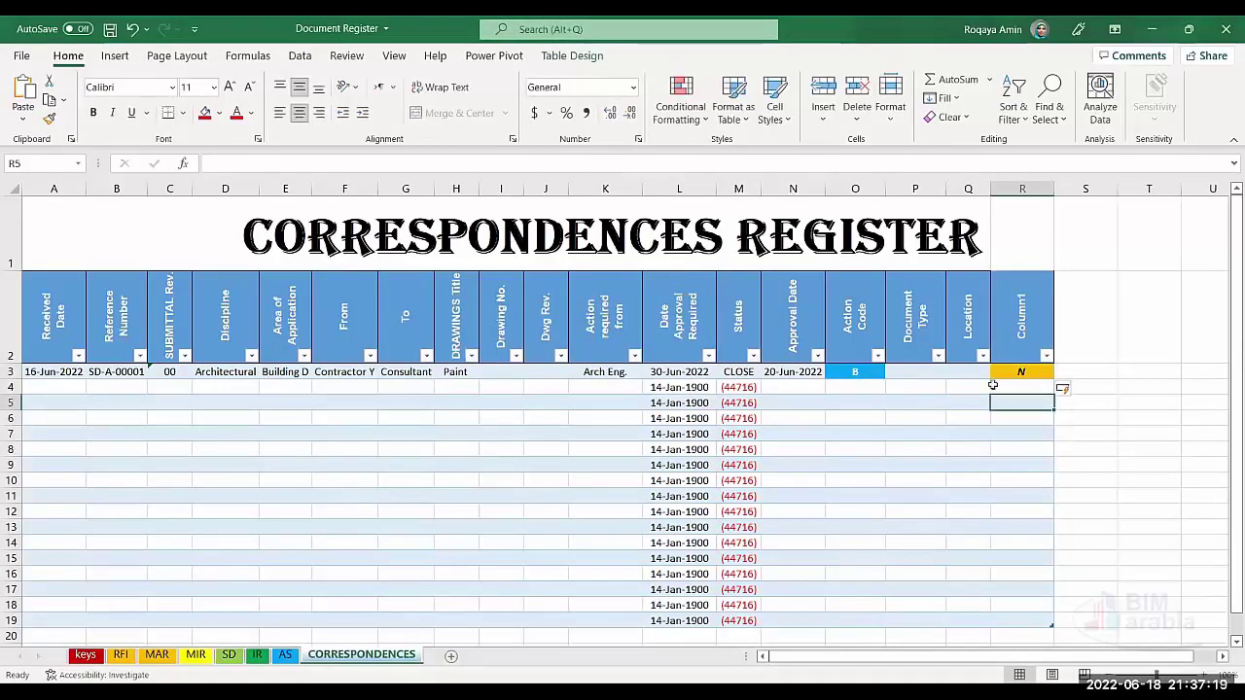
{"action": "left_click", "coordinate": [1038, 386]}
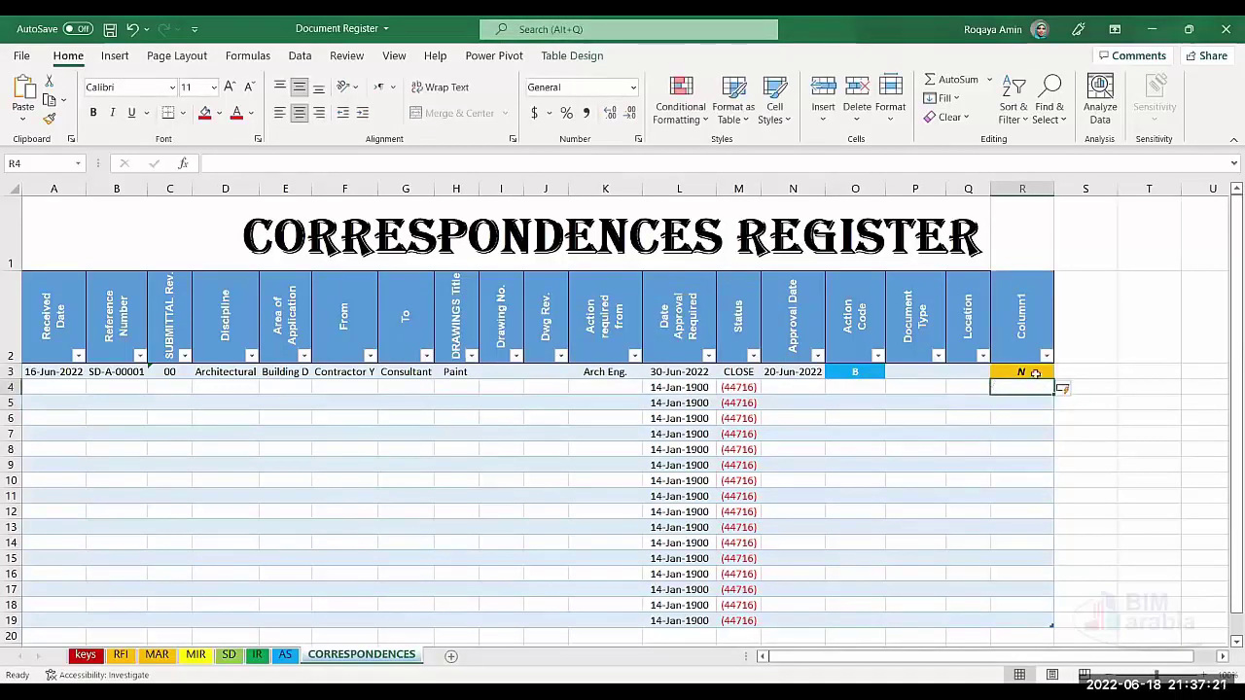
{"action": "left_click", "coordinate": [1033, 373]}
{"action": "type", "text": "A"}
{"action": "left_click", "coordinate": [1021, 463]}
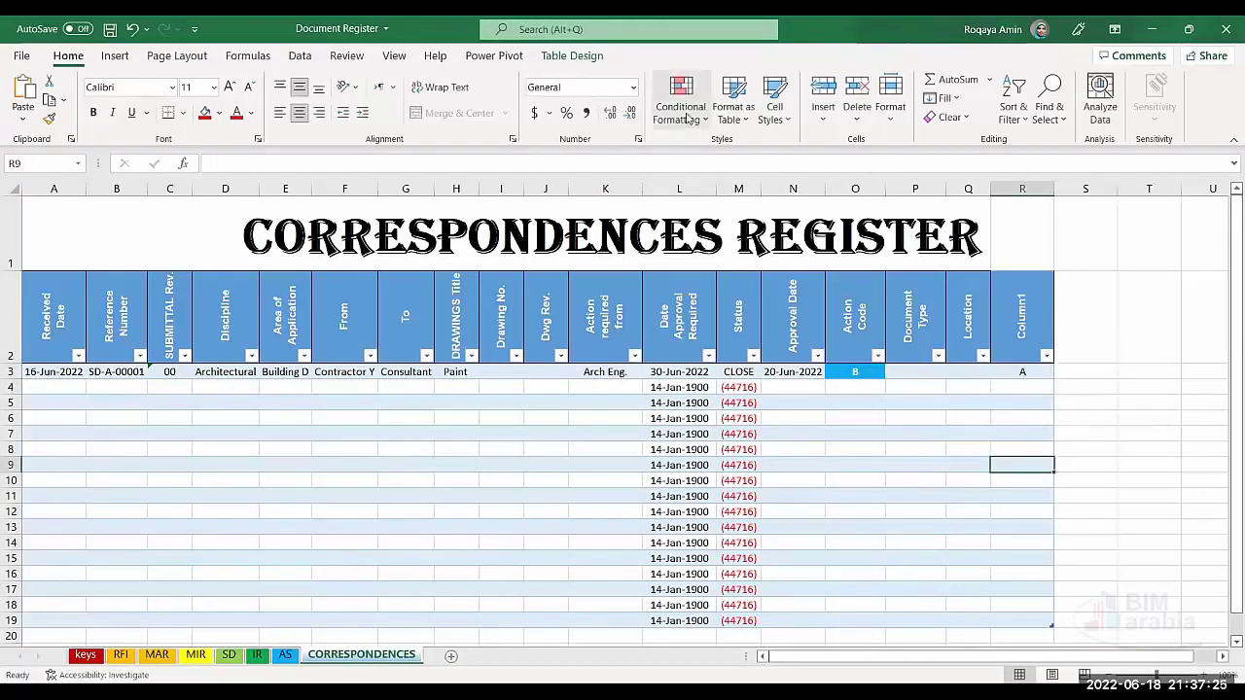
Step: Set Action Codes O4 and O5 to C from their dropdowns
{"action": "left_click", "coordinate": [865, 387]}
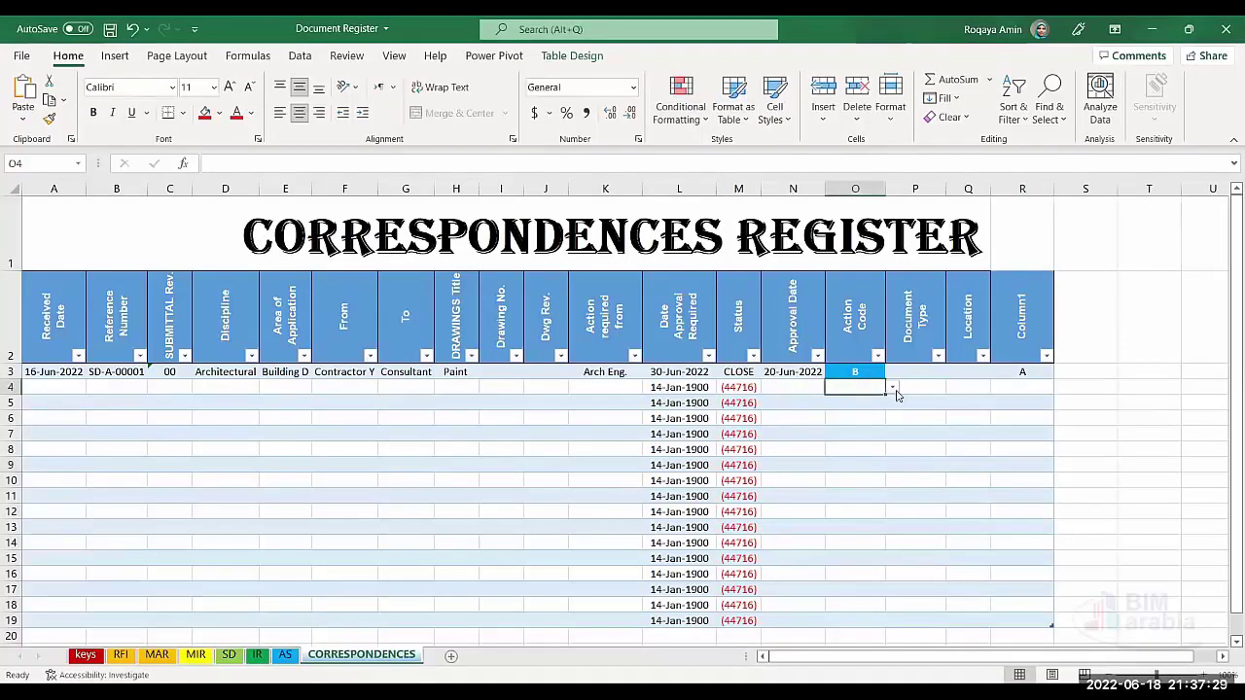
{"action": "left_click", "coordinate": [892, 387]}
{"action": "left_click", "coordinate": [872, 421]}
{"action": "left_click", "coordinate": [865, 405]}
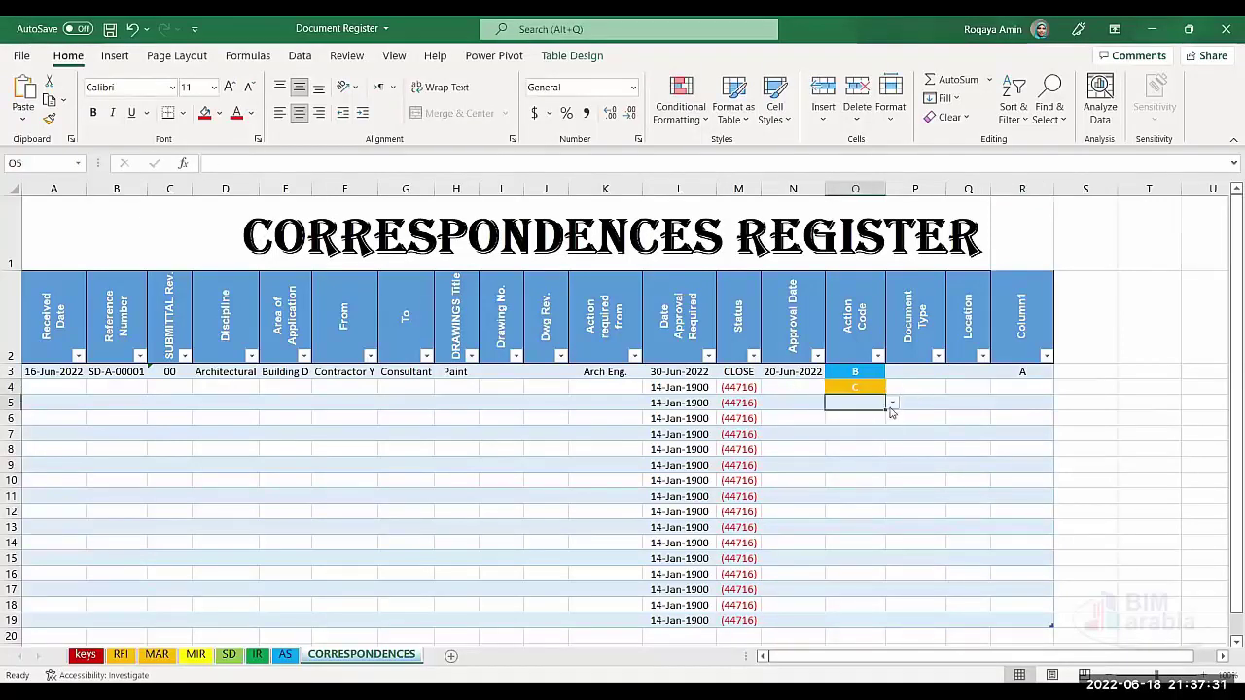
{"action": "left_click", "coordinate": [892, 403]}
{"action": "left_click", "coordinate": [870, 439]}
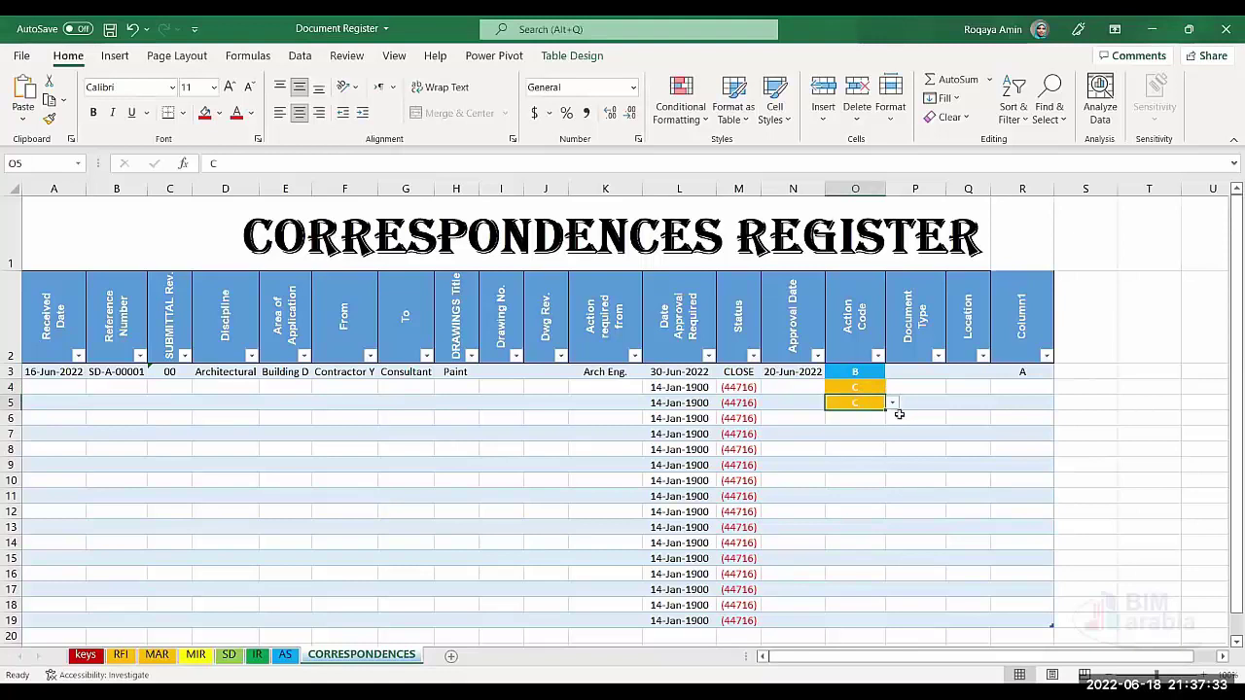
Step: Return to the MAR sheet and review Action Codes O3 to O6
{"action": "left_click", "coordinate": [157, 655]}
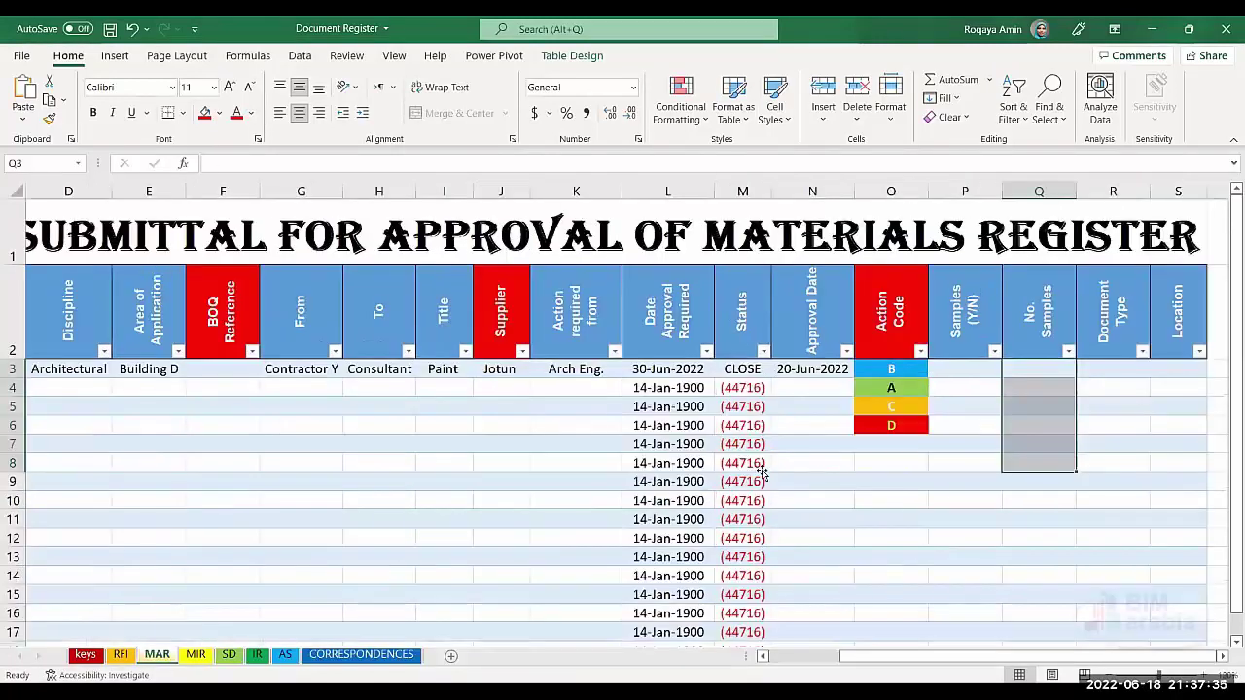
{"action": "left_click_drag", "start_coordinate": [909, 373], "coordinate": [871, 425]}
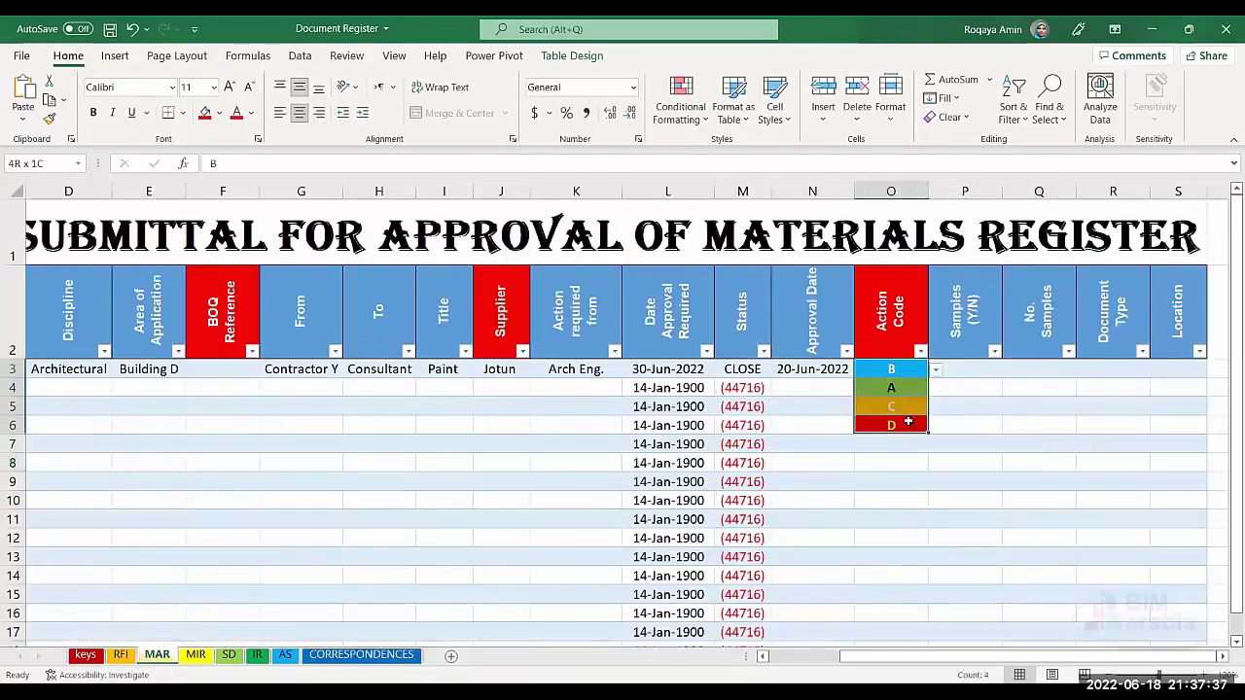
{"action": "left_click", "coordinate": [885, 481]}
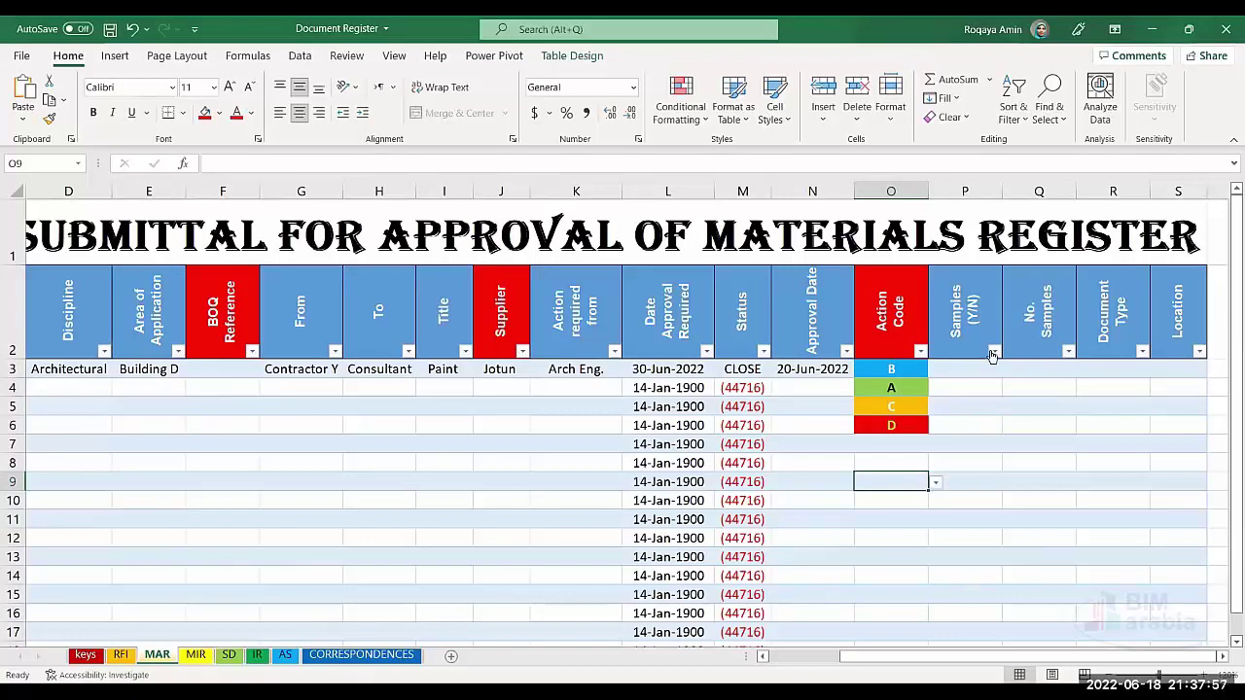
Step: Set Samples (Y/N) cell P3 to N, then change it to Y from the dropdown
{"action": "left_click", "coordinate": [994, 350]}
{"action": "left_click", "coordinate": [968, 370]}
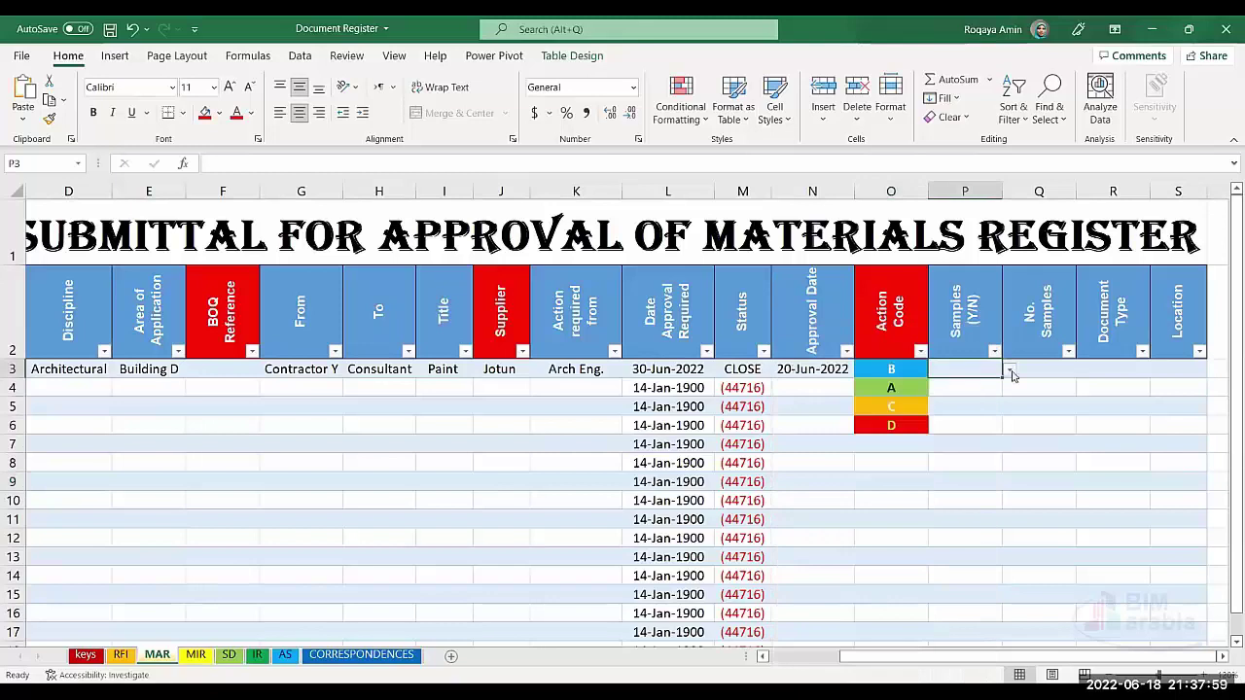
{"action": "left_click", "coordinate": [1009, 370]}
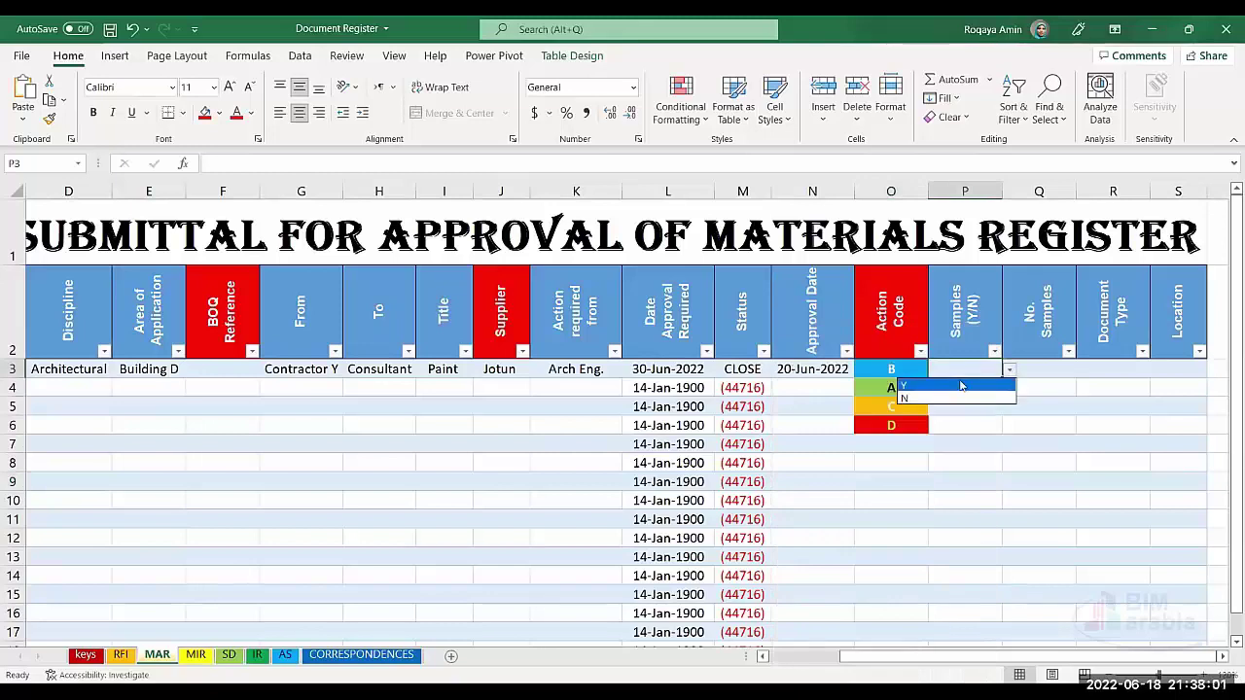
{"action": "left_click", "coordinate": [959, 398]}
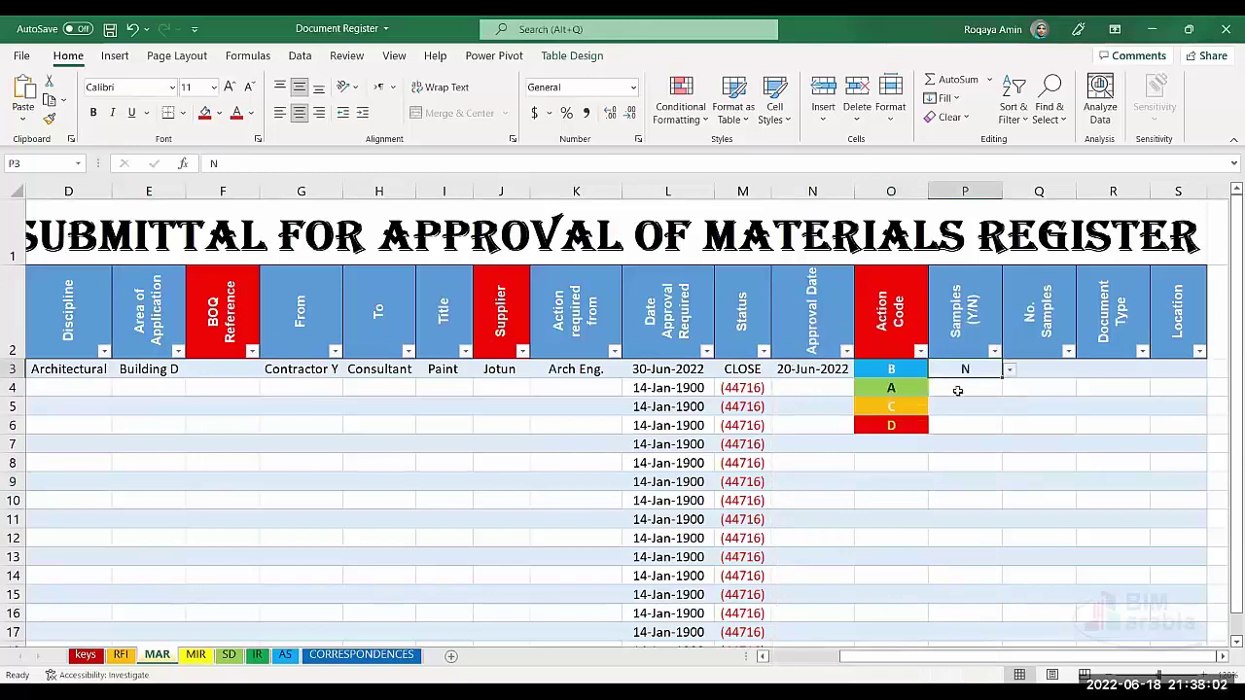
{"action": "left_click", "coordinate": [1010, 370]}
{"action": "left_click", "coordinate": [976, 388]}
{"action": "left_click", "coordinate": [994, 399]}
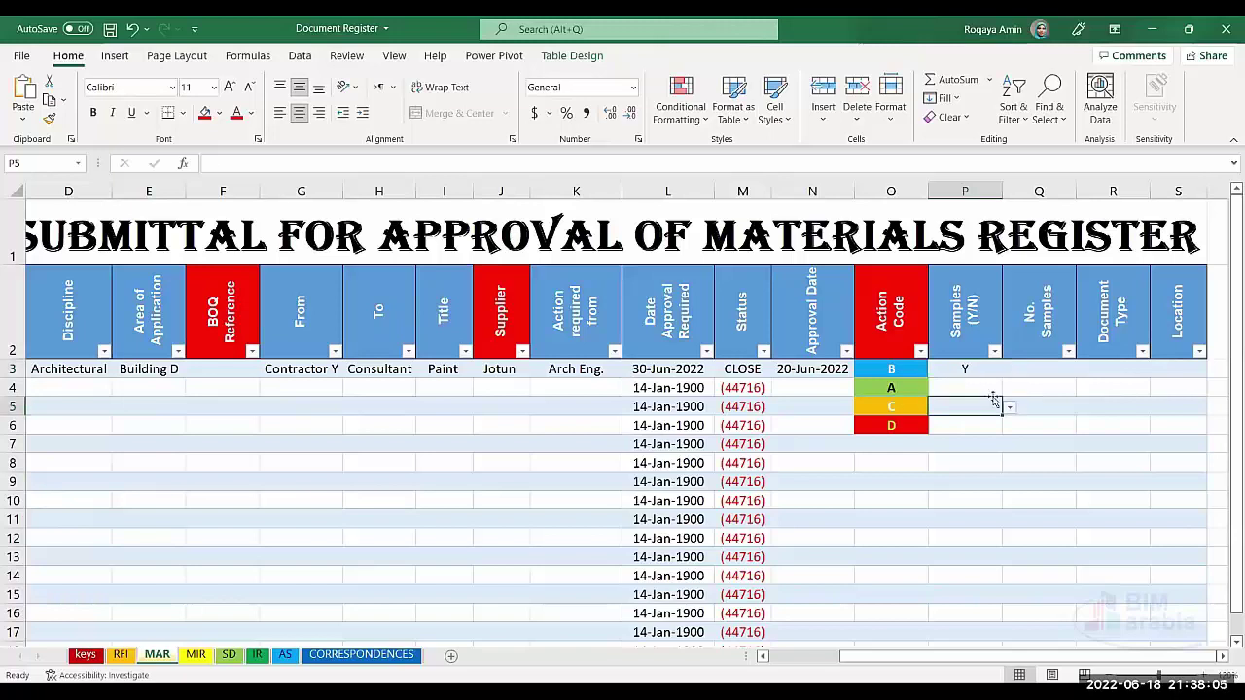
{"action": "left_click", "coordinate": [1066, 370]}
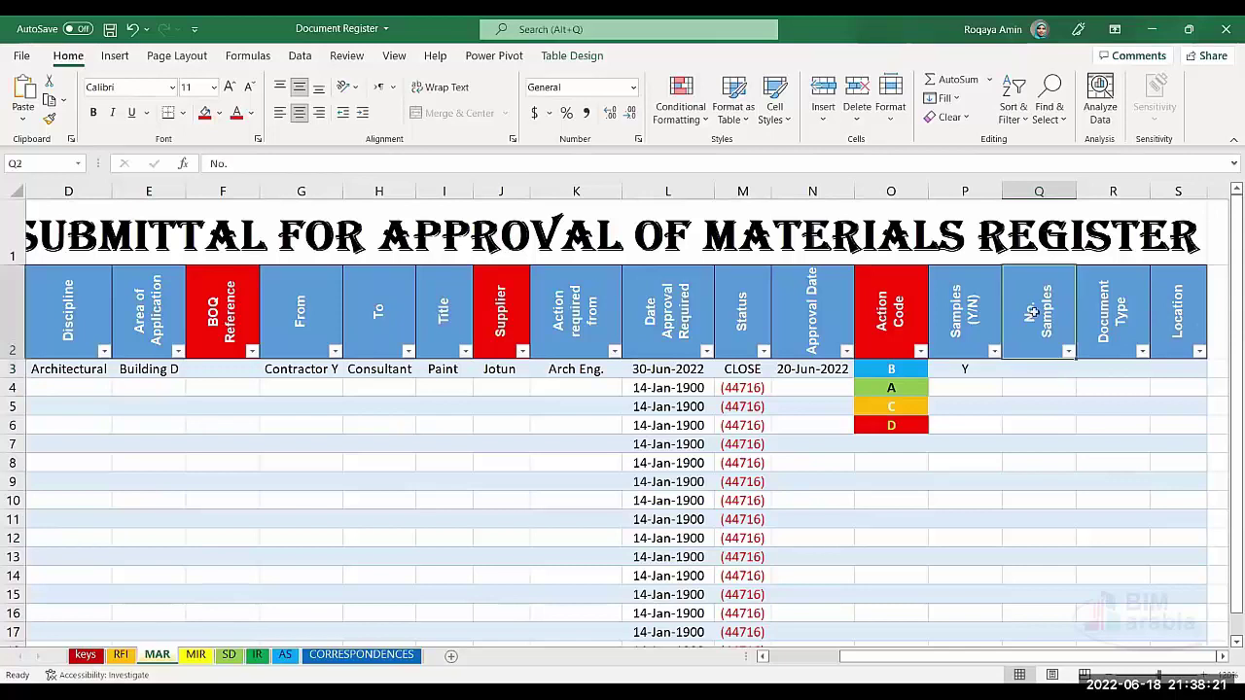
Step: Fill headers P2:Q2 red and save the workbook with Ctrl+S
{"action": "left_click_drag", "start_coordinate": [1068, 309], "coordinate": [971, 319]}
{"action": "left_click", "coordinate": [205, 113]}
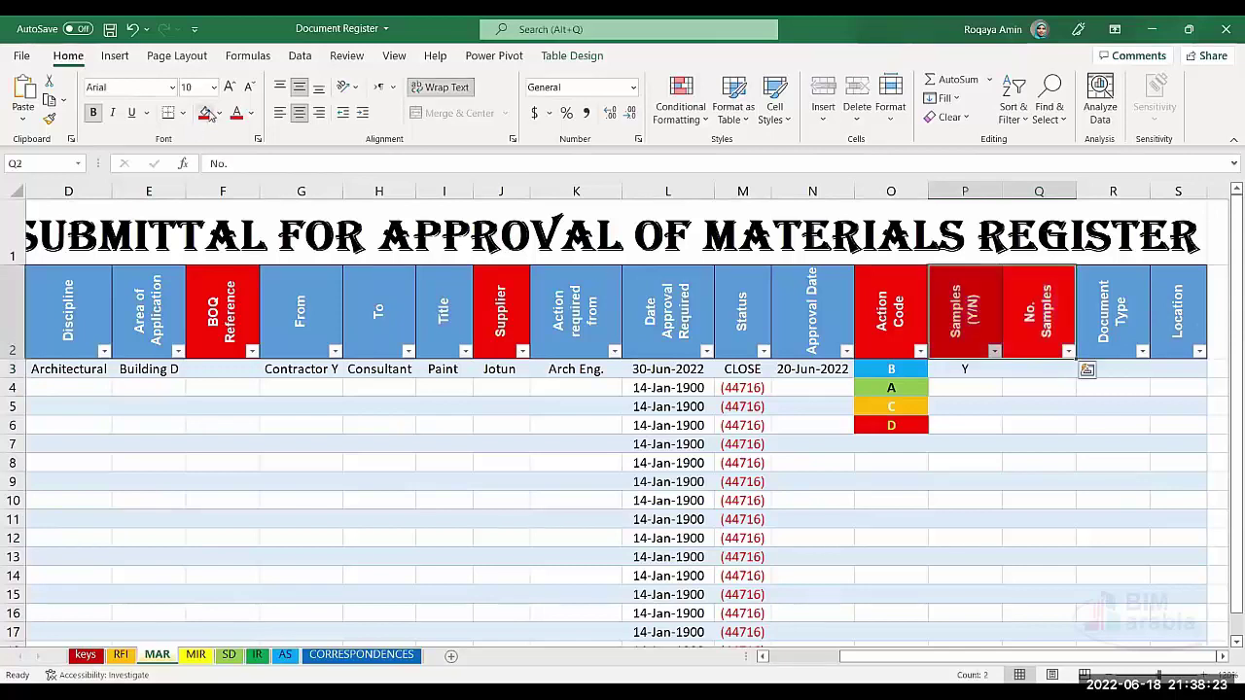
{"action": "key", "text": "ctrl+s"}
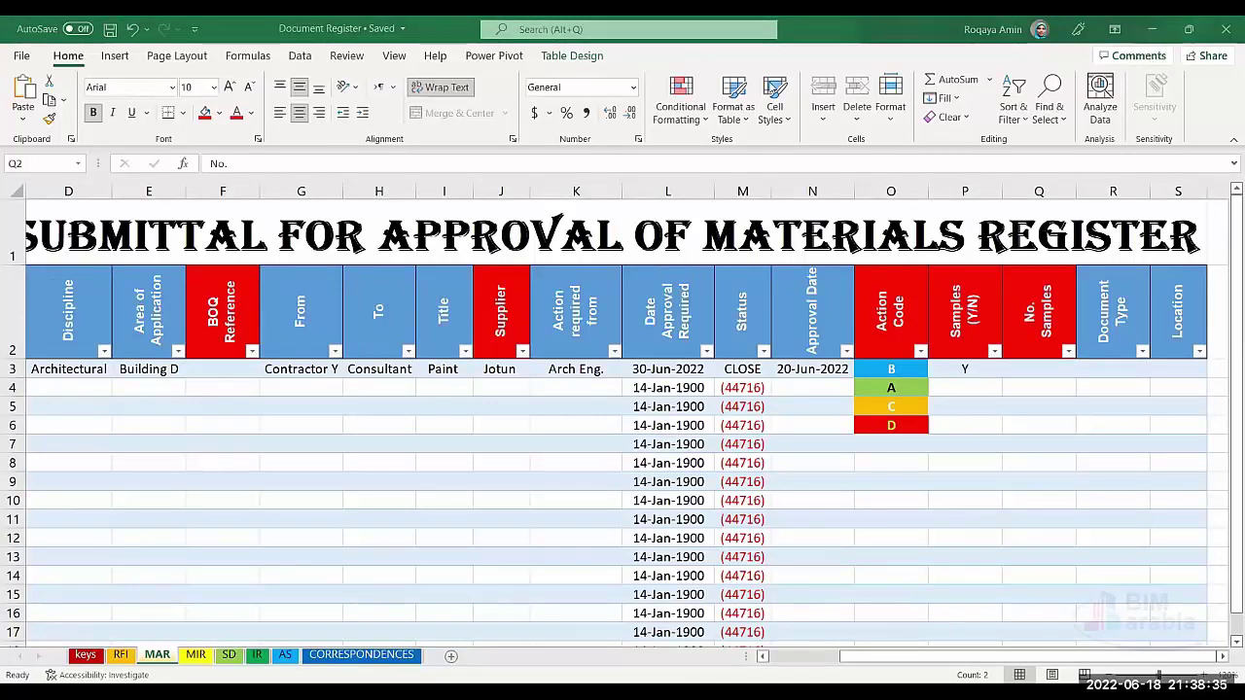
{"action": "left_click", "coordinate": [196, 656]}
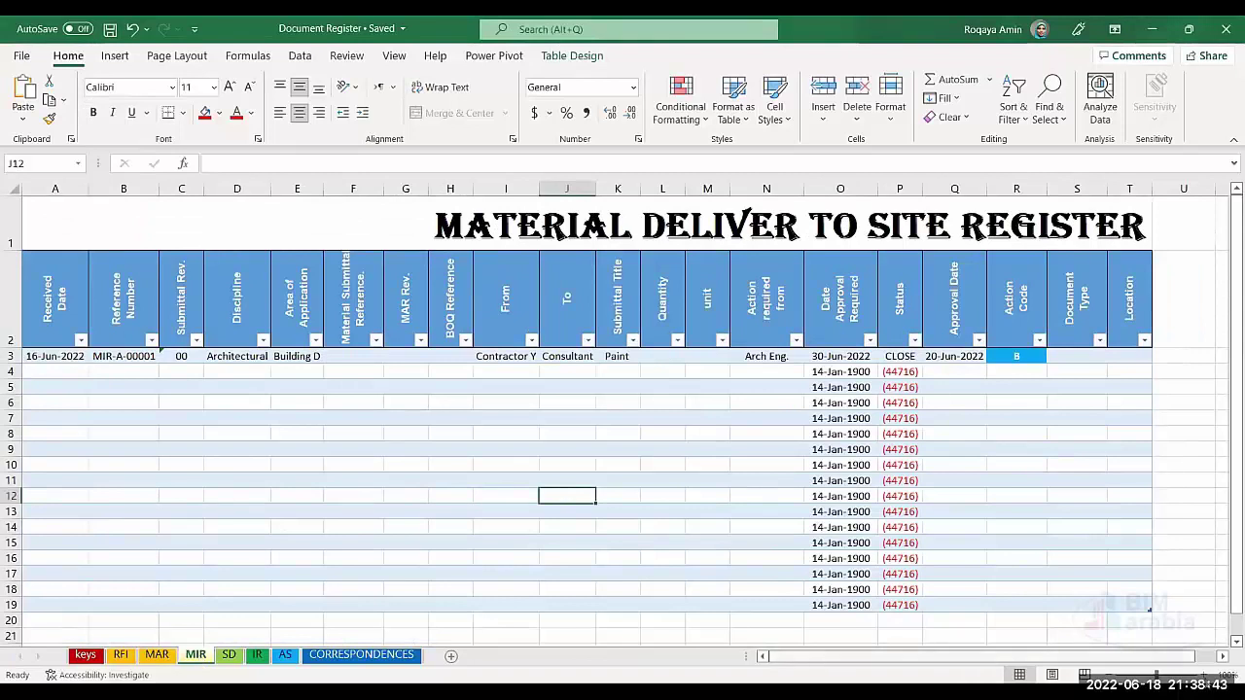
{"action": "scroll", "coordinate": [597, 575], "scroll_direction": "up", "scroll_amount": 2, "text": "ctrl"}
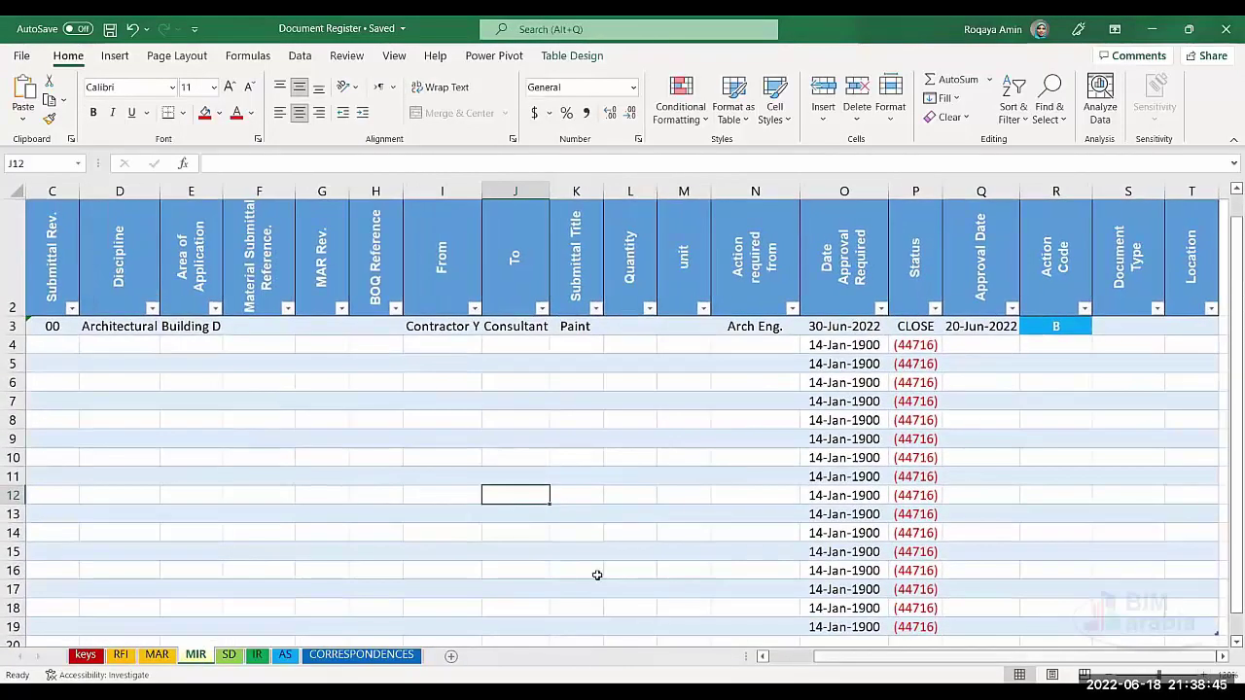
{"action": "scroll", "coordinate": [594, 575], "scroll_direction": "left", "scroll_amount": 2}
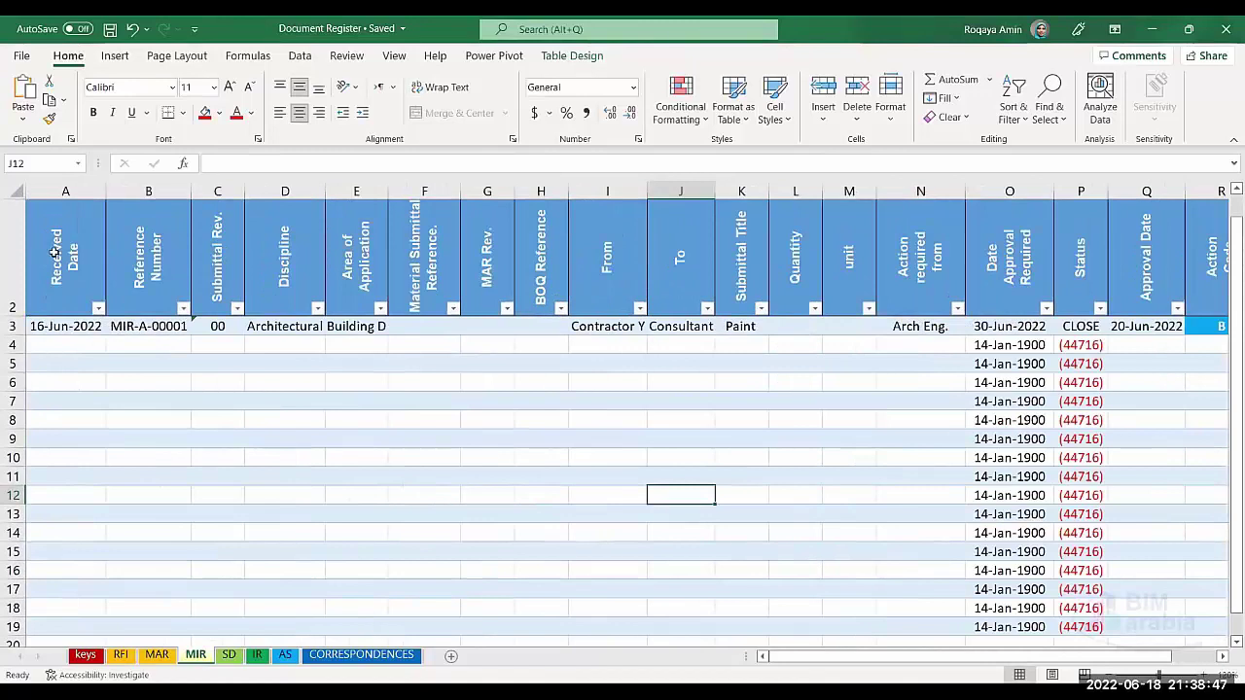
{"action": "left_click", "coordinate": [56, 251]}
{"action": "left_click", "coordinate": [137, 258]}
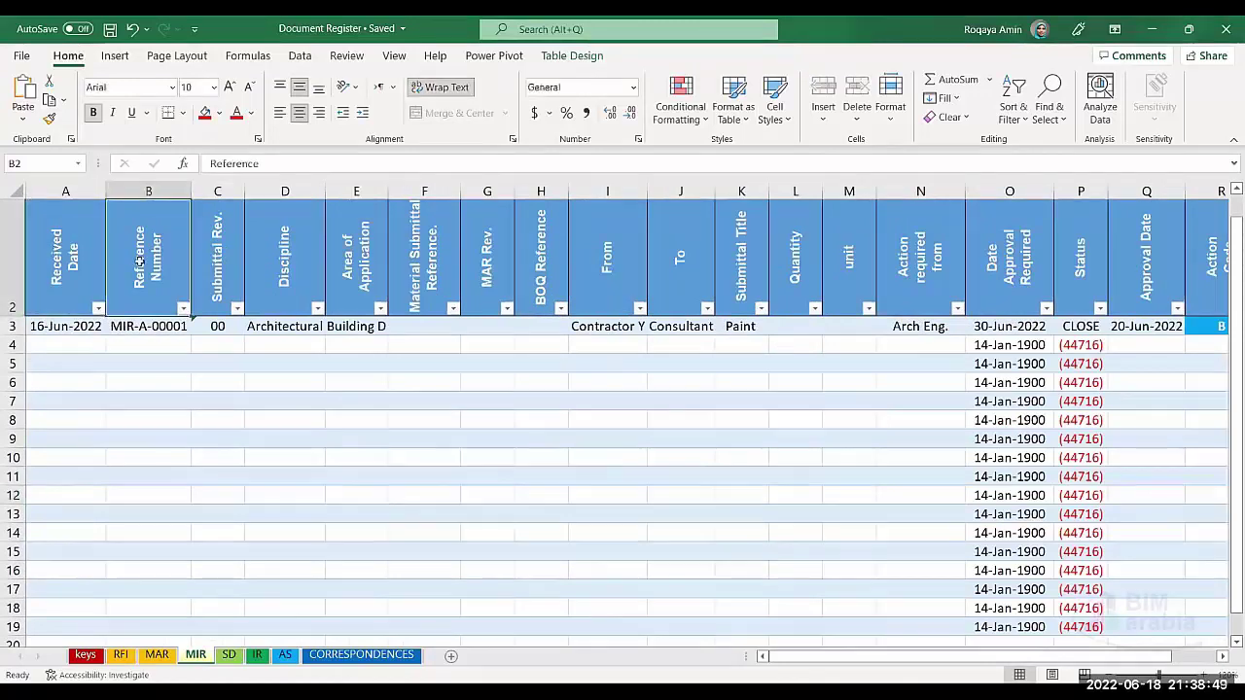
{"action": "left_click", "coordinate": [226, 247]}
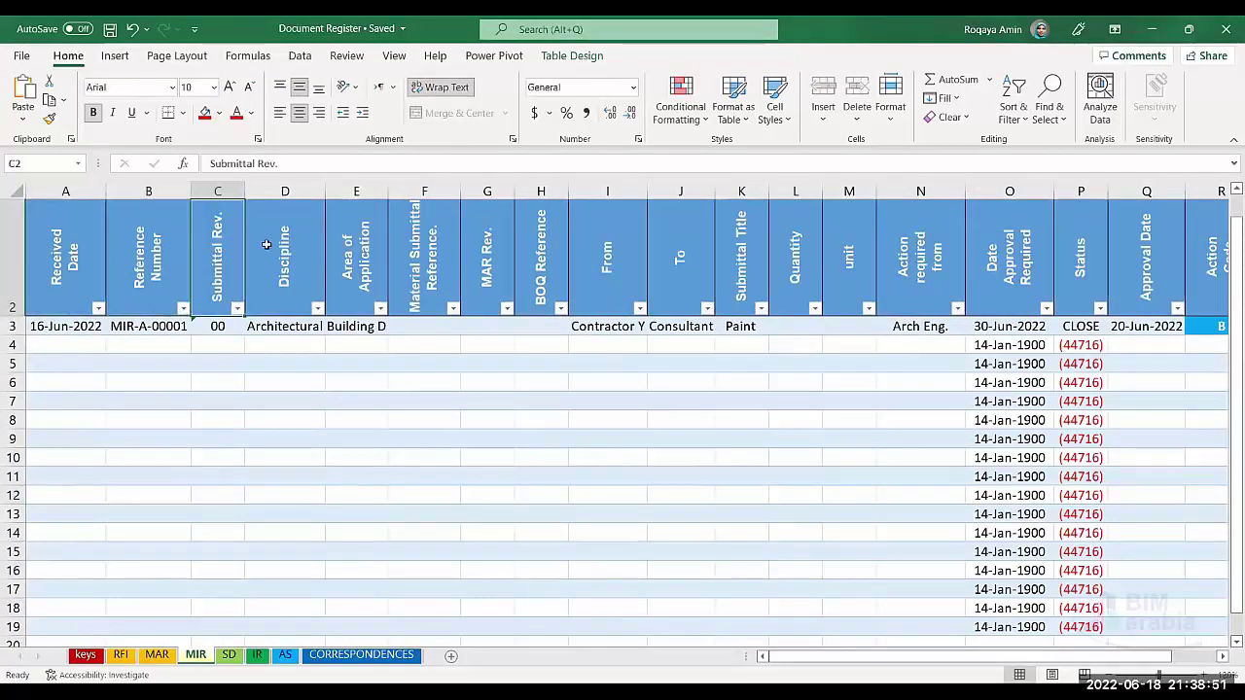
{"action": "left_click", "coordinate": [259, 265]}
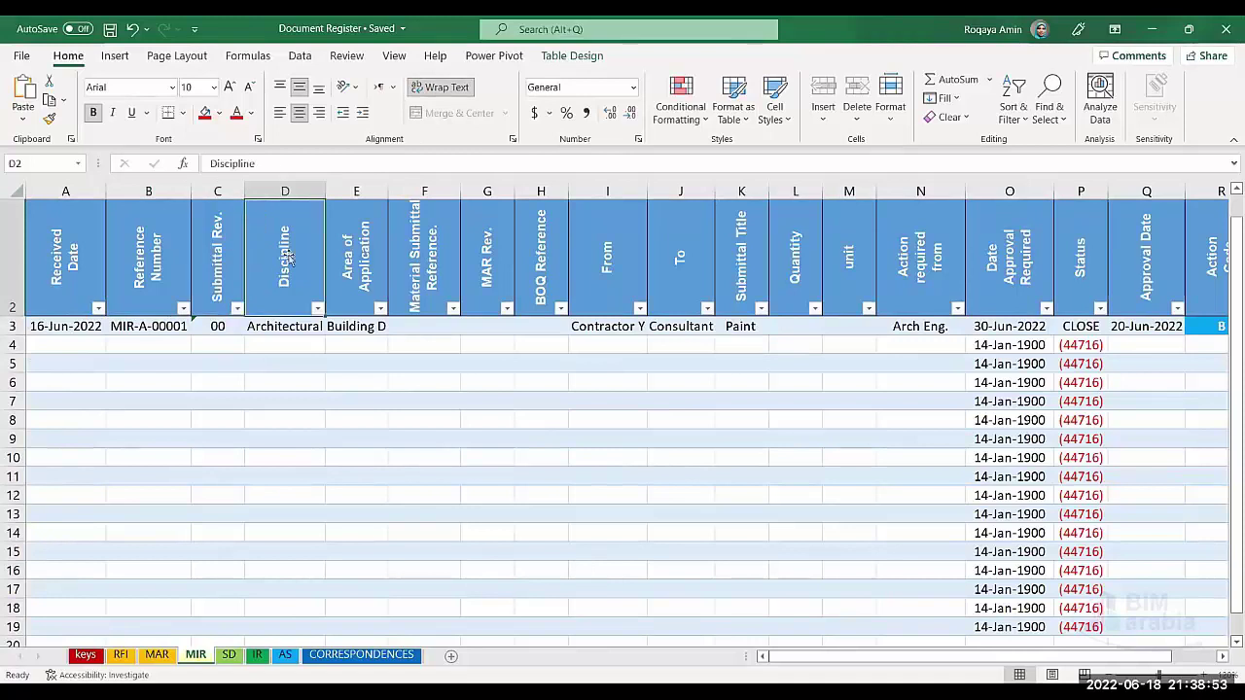
{"action": "left_click", "coordinate": [368, 247]}
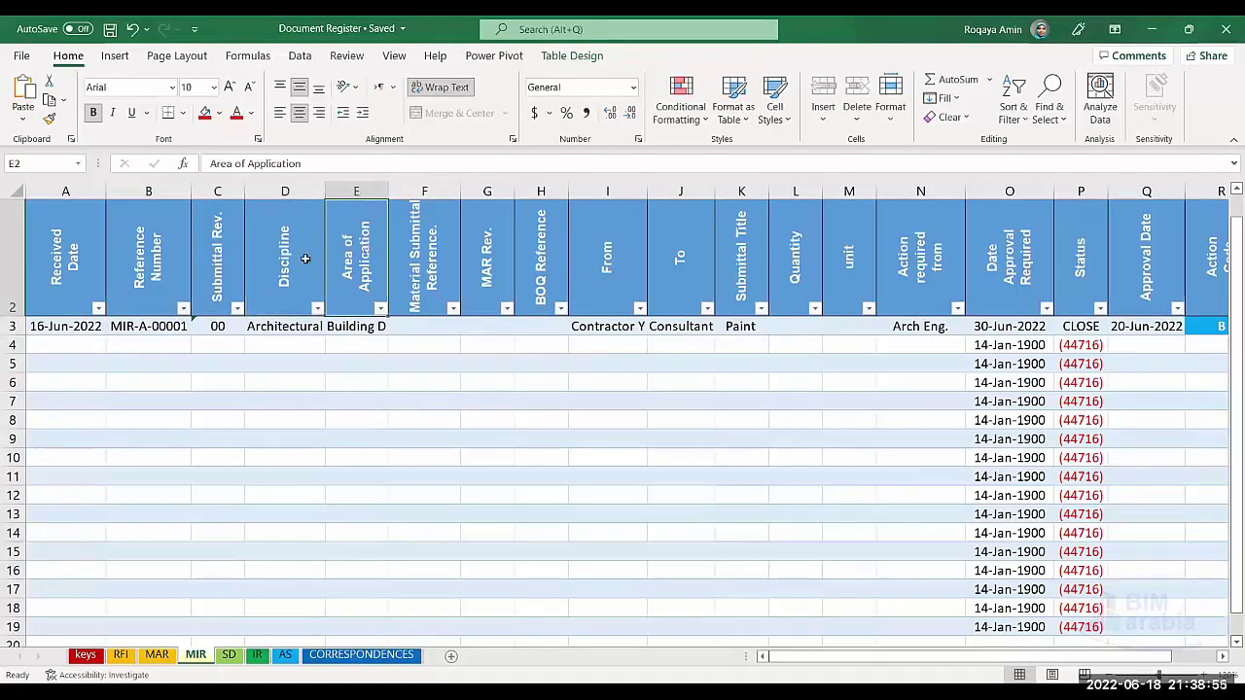
{"action": "left_click_drag", "start_coordinate": [325, 260], "coordinate": [12, 262]}
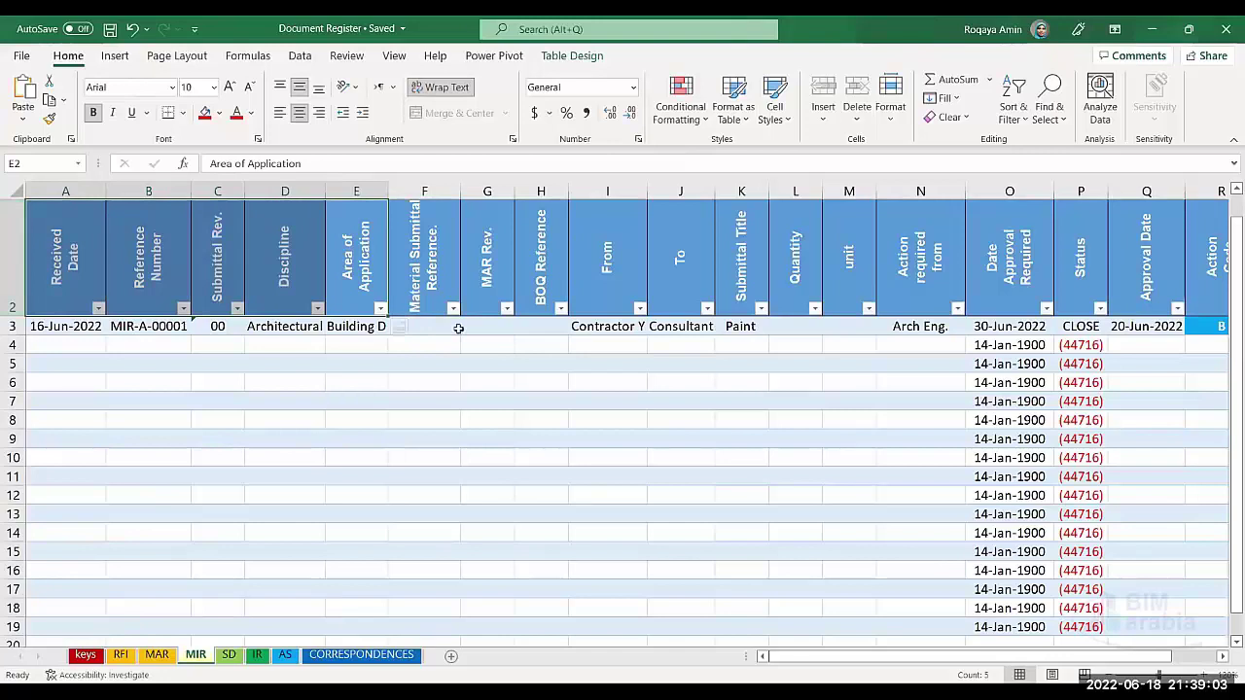
{"action": "left_click_drag", "start_coordinate": [431, 265], "coordinate": [498, 231]}
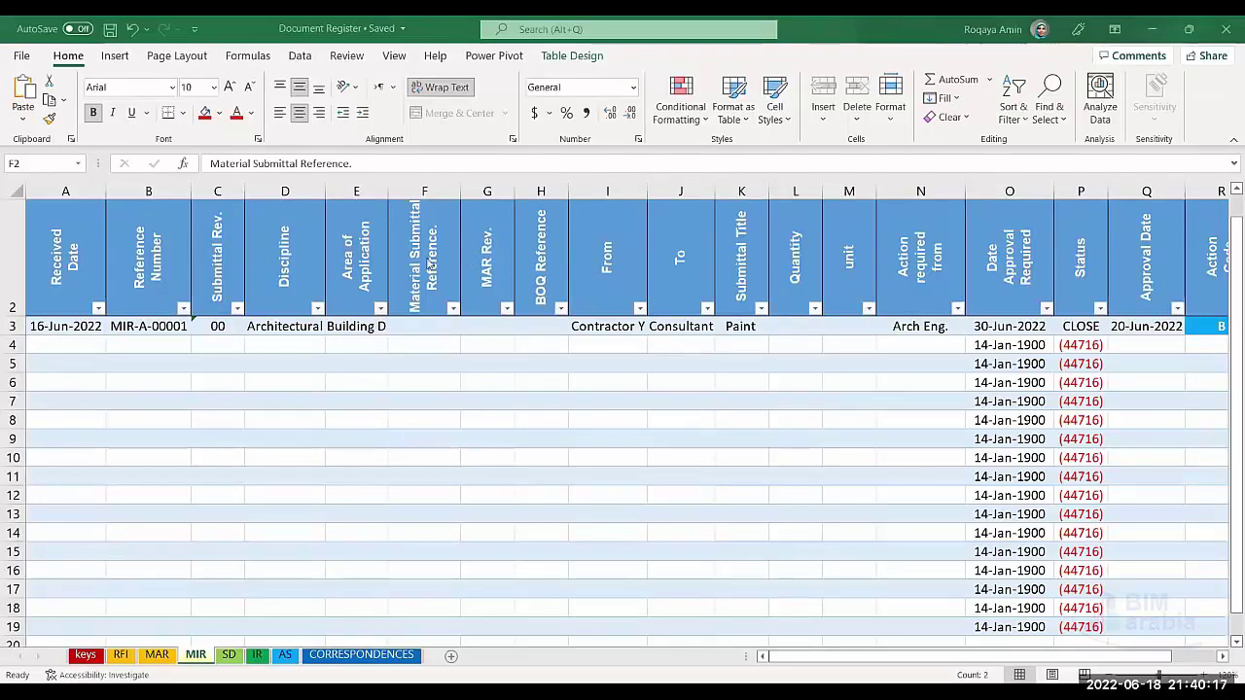
Step: Fill headers F2:H2 (Material Submittal Reference., MAR Rev., BOQ Reference) red
{"action": "left_click", "coordinate": [742, 417]}
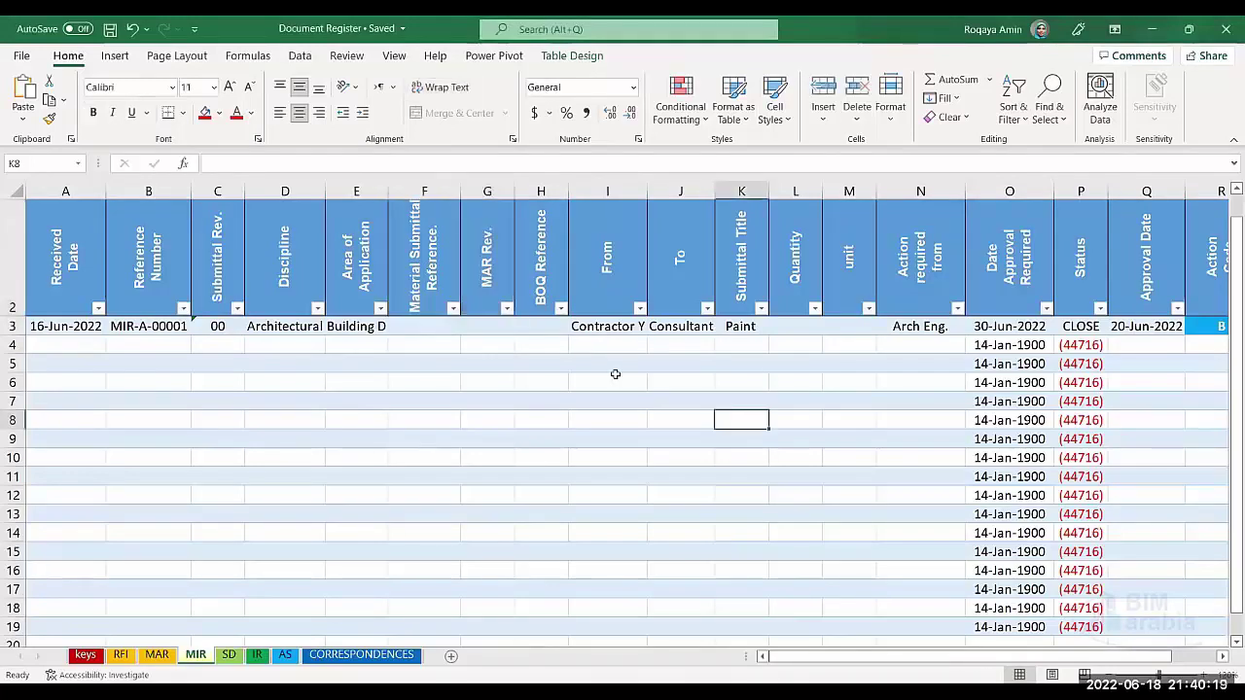
{"action": "left_click_drag", "start_coordinate": [435, 260], "coordinate": [470, 265]}
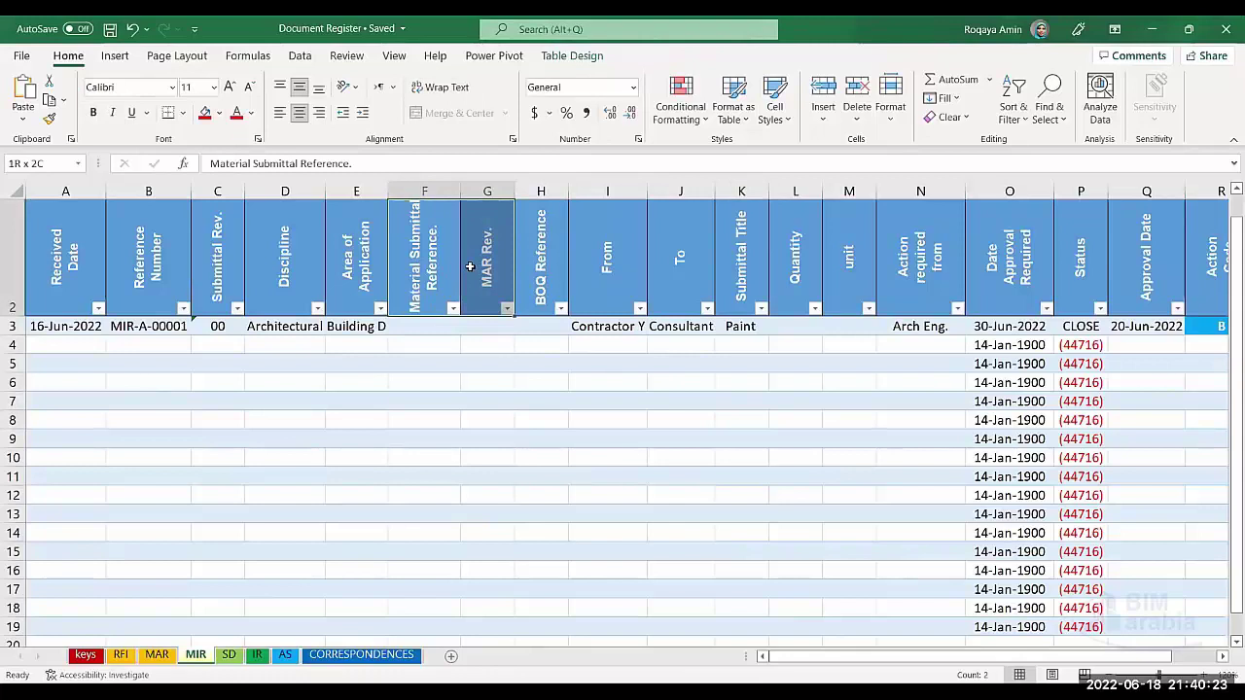
{"action": "left_click_drag", "start_coordinate": [434, 263], "coordinate": [520, 278]}
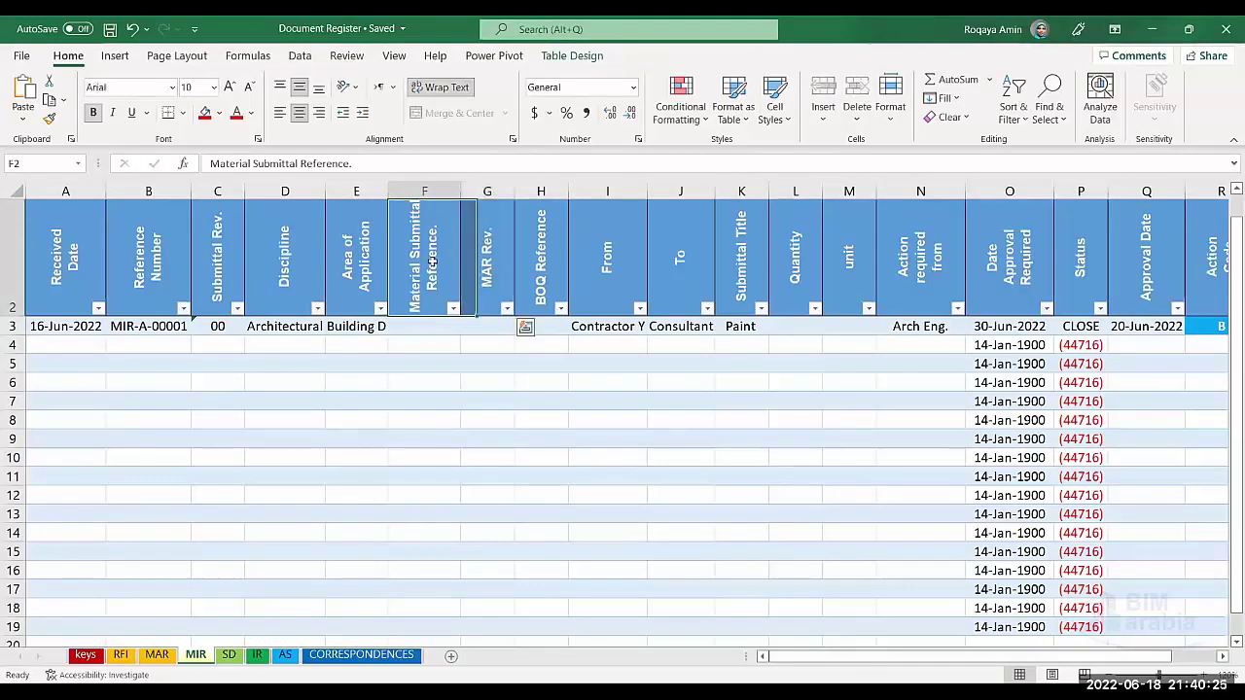
{"action": "left_click", "coordinate": [204, 112]}
{"action": "left_click", "coordinate": [487, 267]}
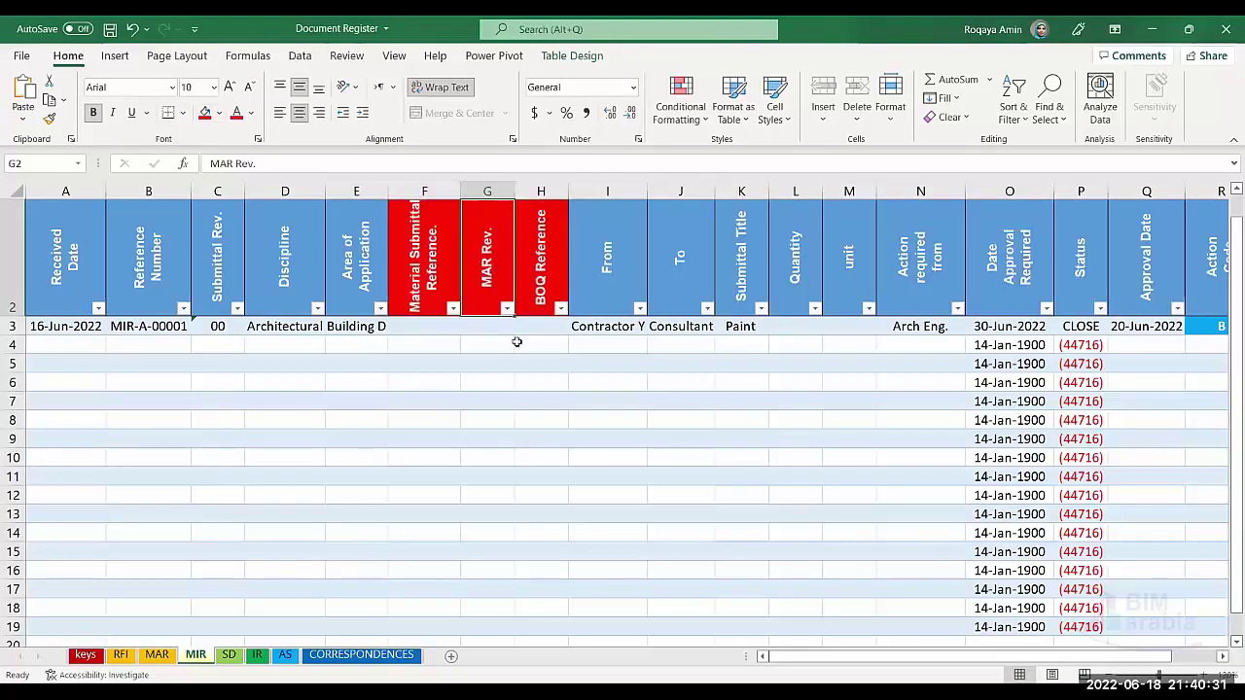
{"action": "left_click", "coordinate": [437, 326]}
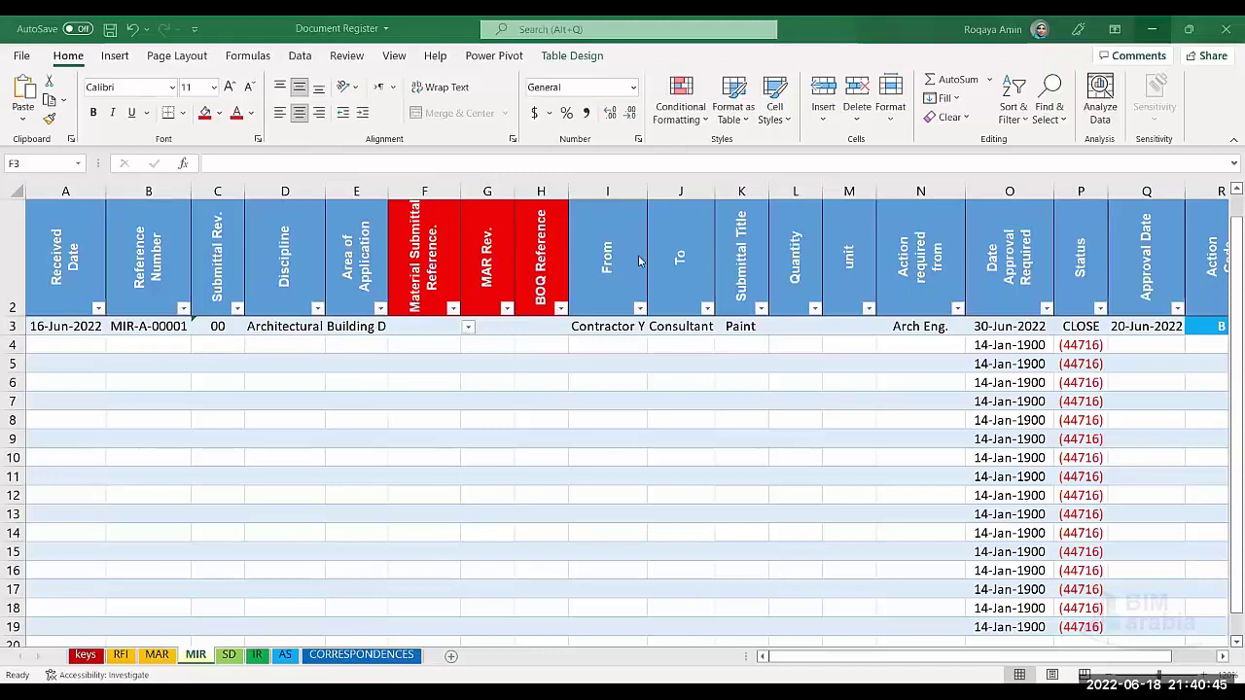
Step: Fill the L2:M2 Quantity and unit headers red and deselect to check
{"action": "left_click_drag", "start_coordinate": [639, 260], "coordinate": [681, 253]}
{"action": "left_click", "coordinate": [742, 258]}
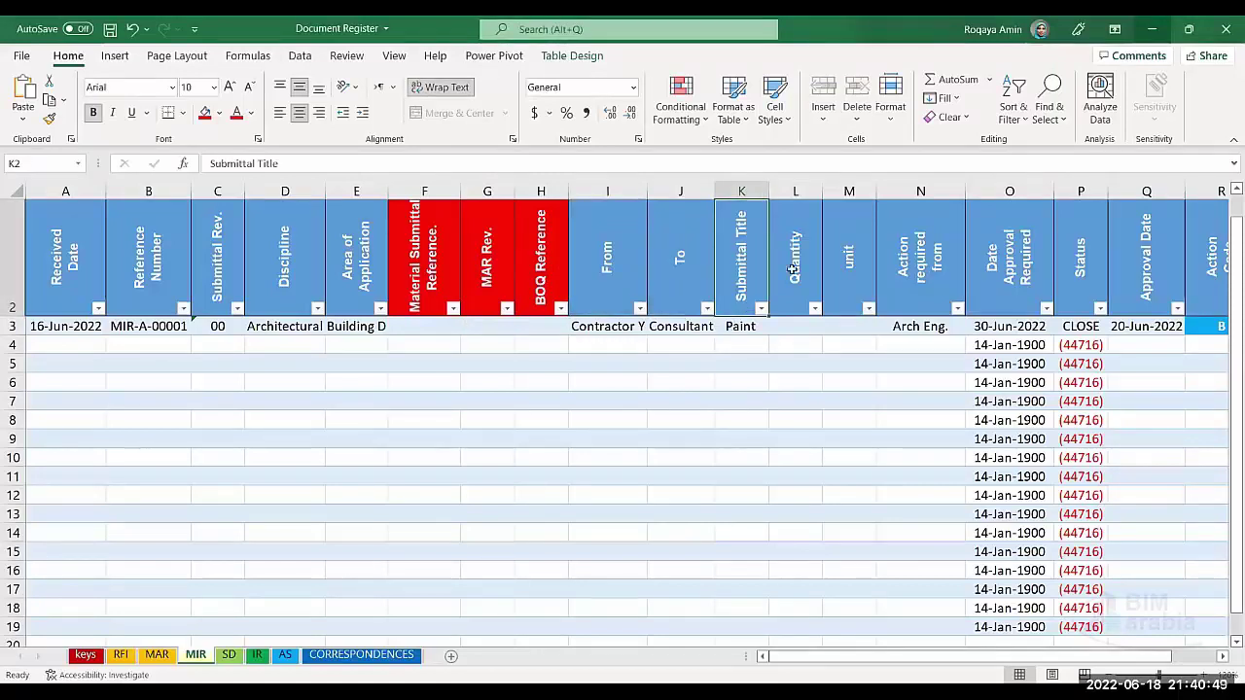
{"action": "left_click_drag", "start_coordinate": [795, 278], "coordinate": [833, 284]}
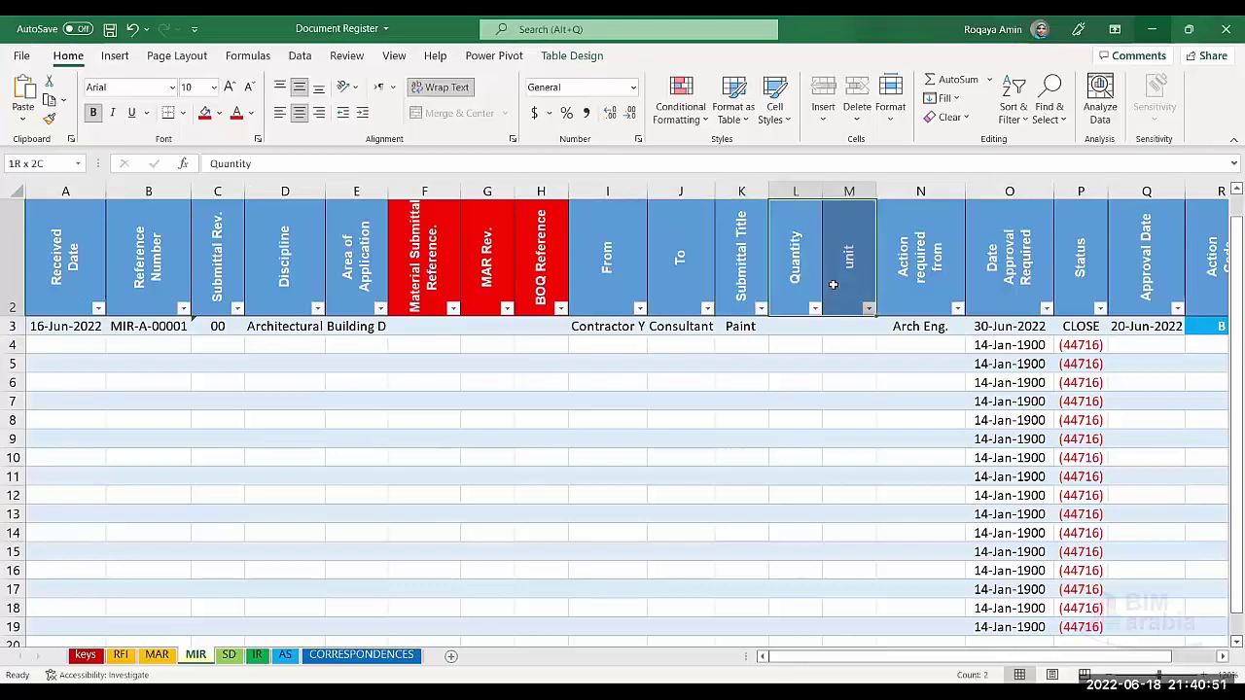
{"action": "left_click", "coordinate": [204, 116]}
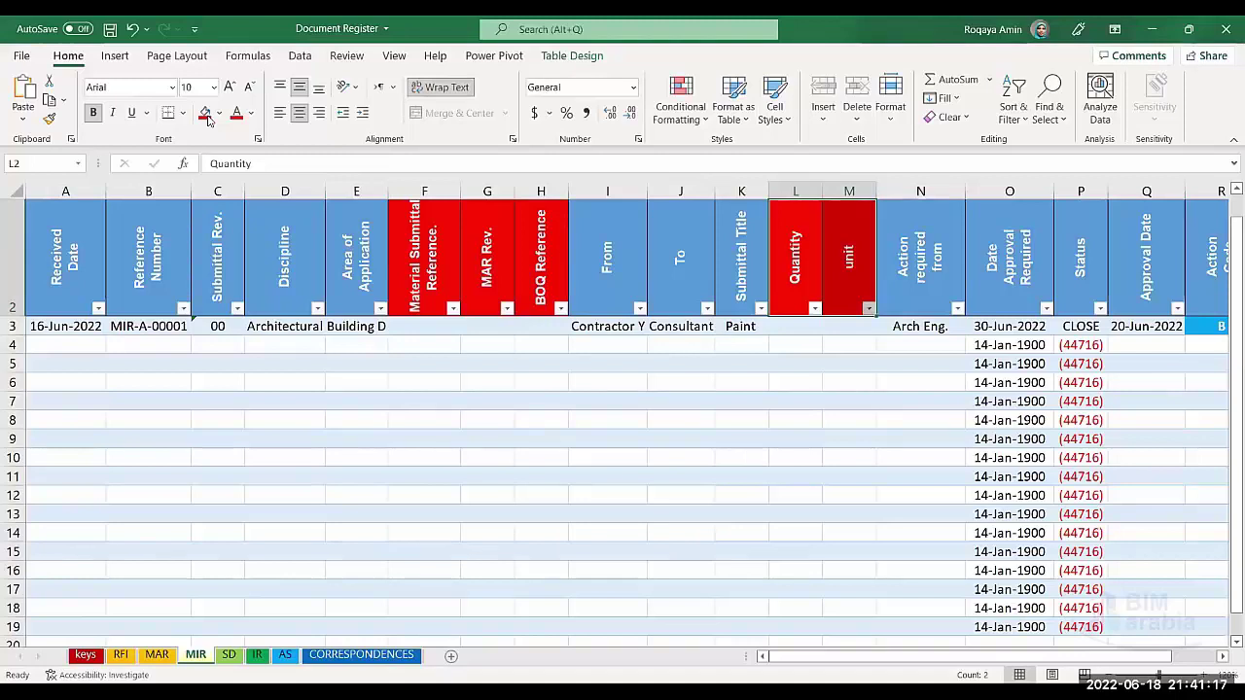
{"action": "left_click", "coordinate": [854, 438]}
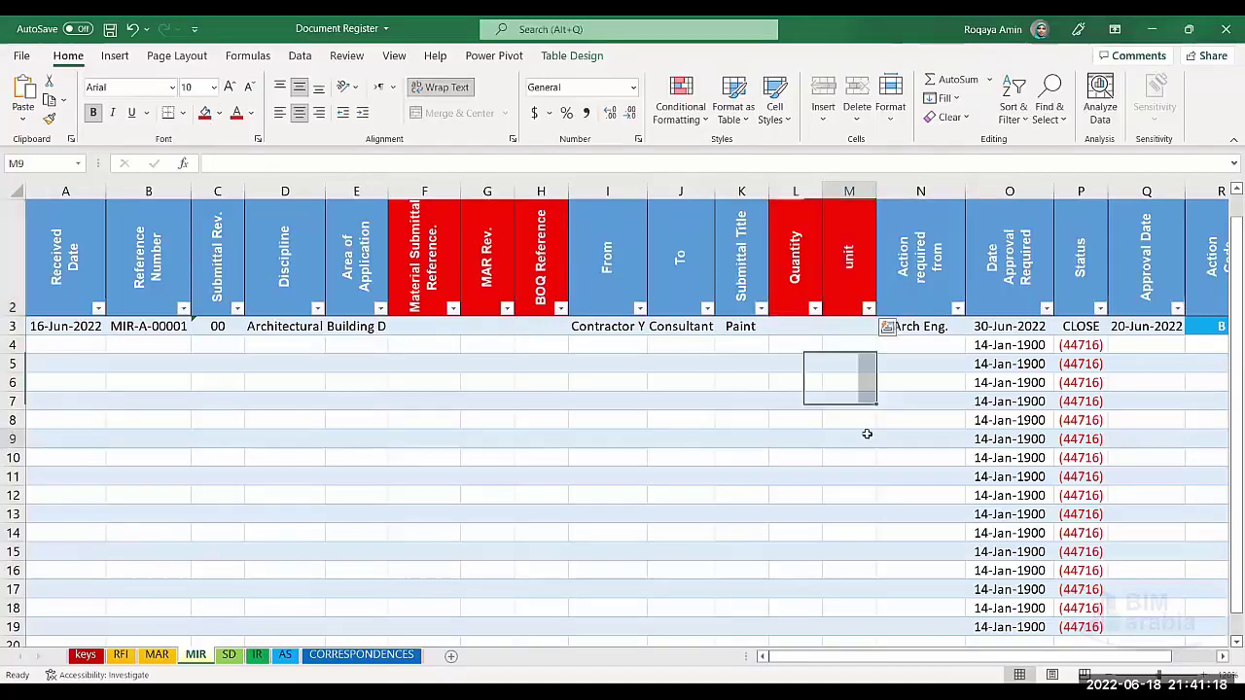
Step: Review the MIR headers from Action required from through Location, then move to the SD sheet
{"action": "left_click", "coordinate": [919, 249]}
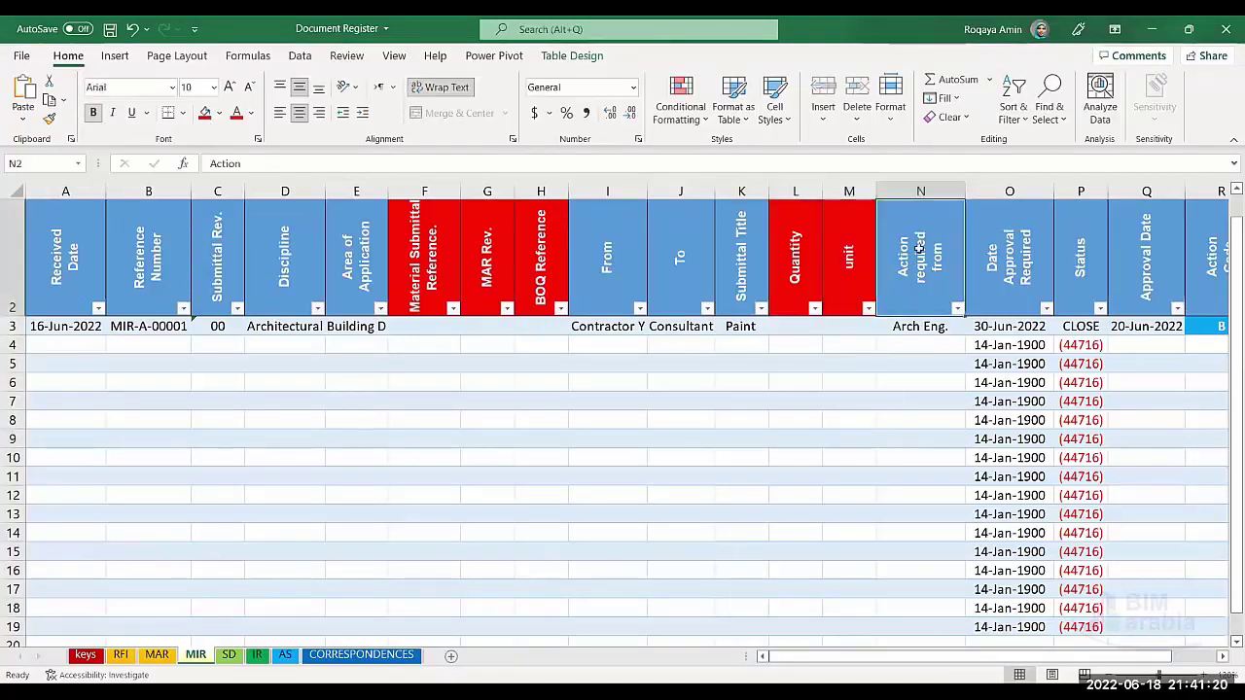
{"action": "left_click", "coordinate": [998, 252]}
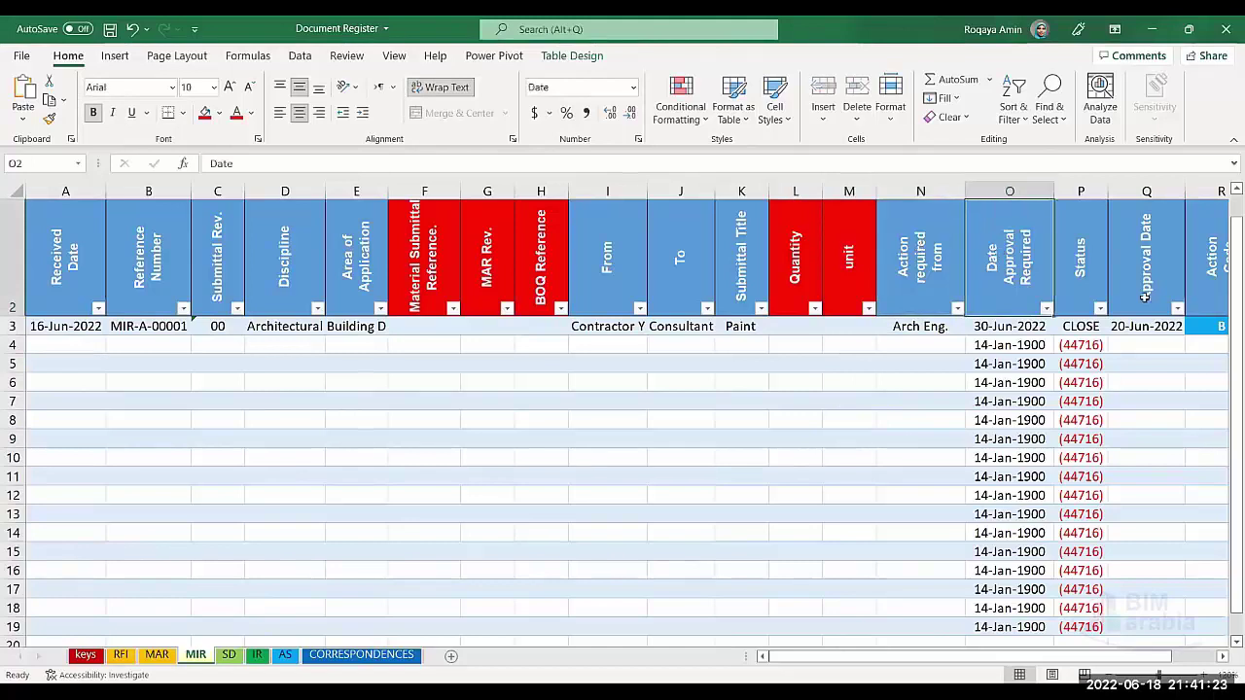
{"action": "left_click", "coordinate": [1222, 656]}
{"action": "left_click", "coordinate": [1222, 656]}
{"action": "left_click", "coordinate": [1223, 657]}
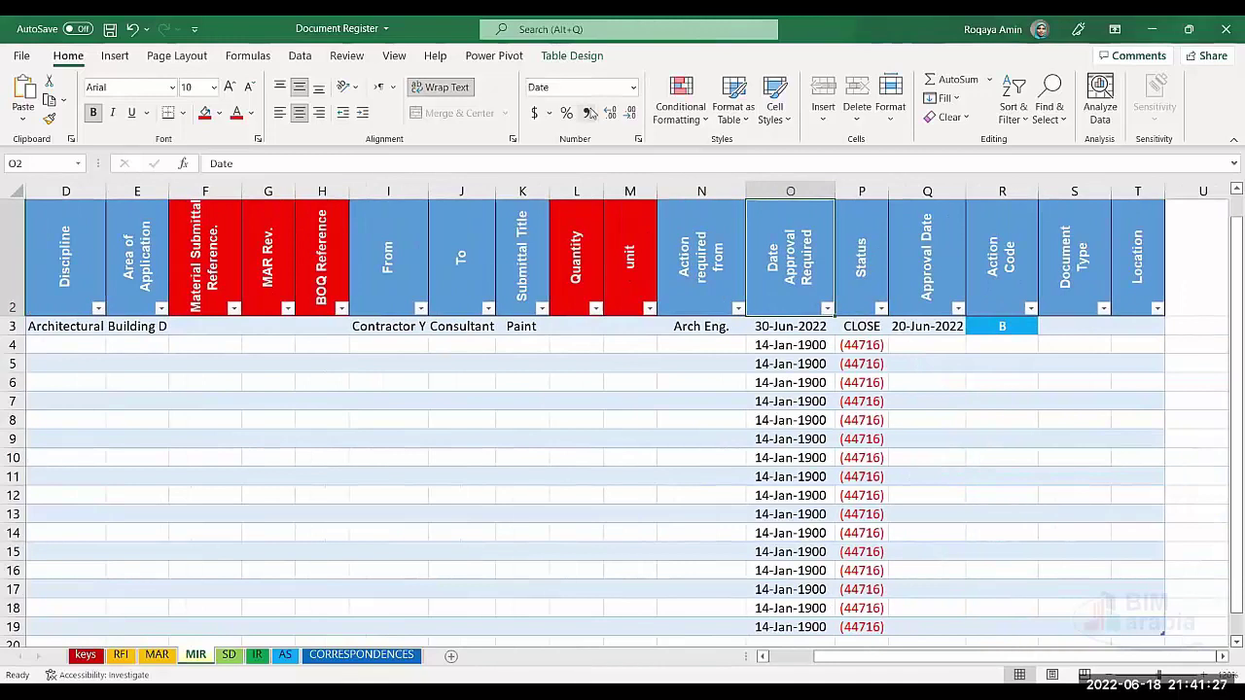
{"action": "left_click_drag", "start_coordinate": [1138, 265], "coordinate": [846, 270]}
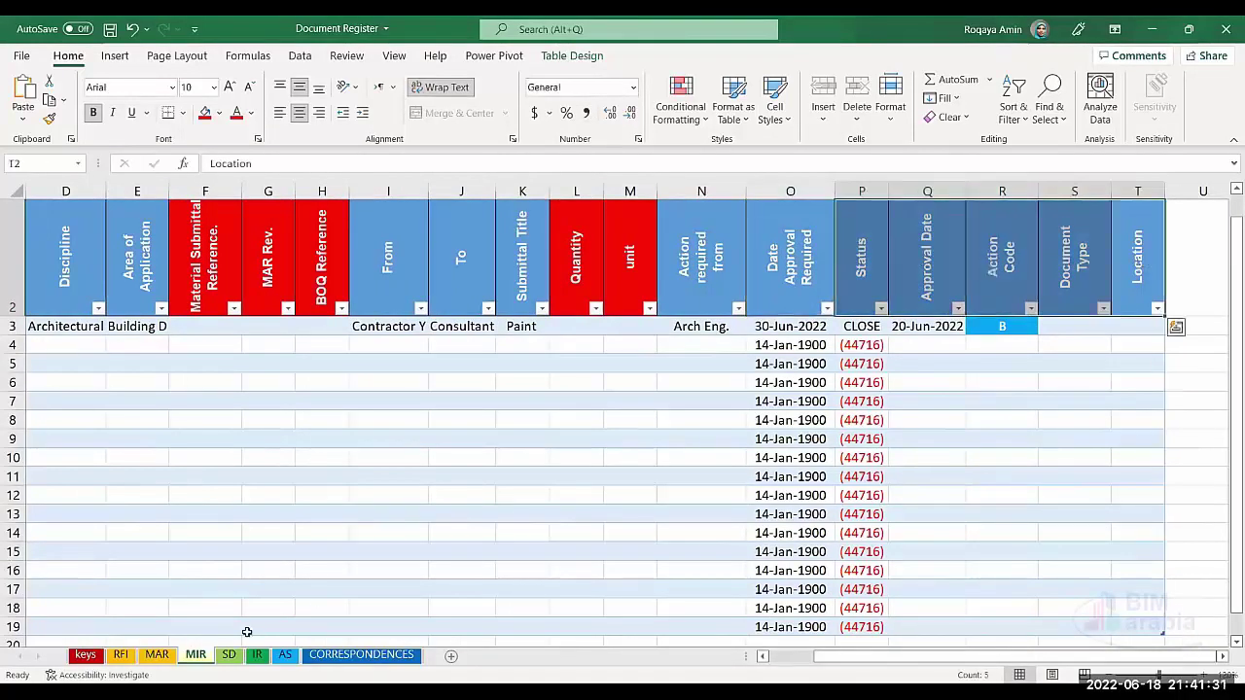
{"action": "left_click", "coordinate": [229, 656]}
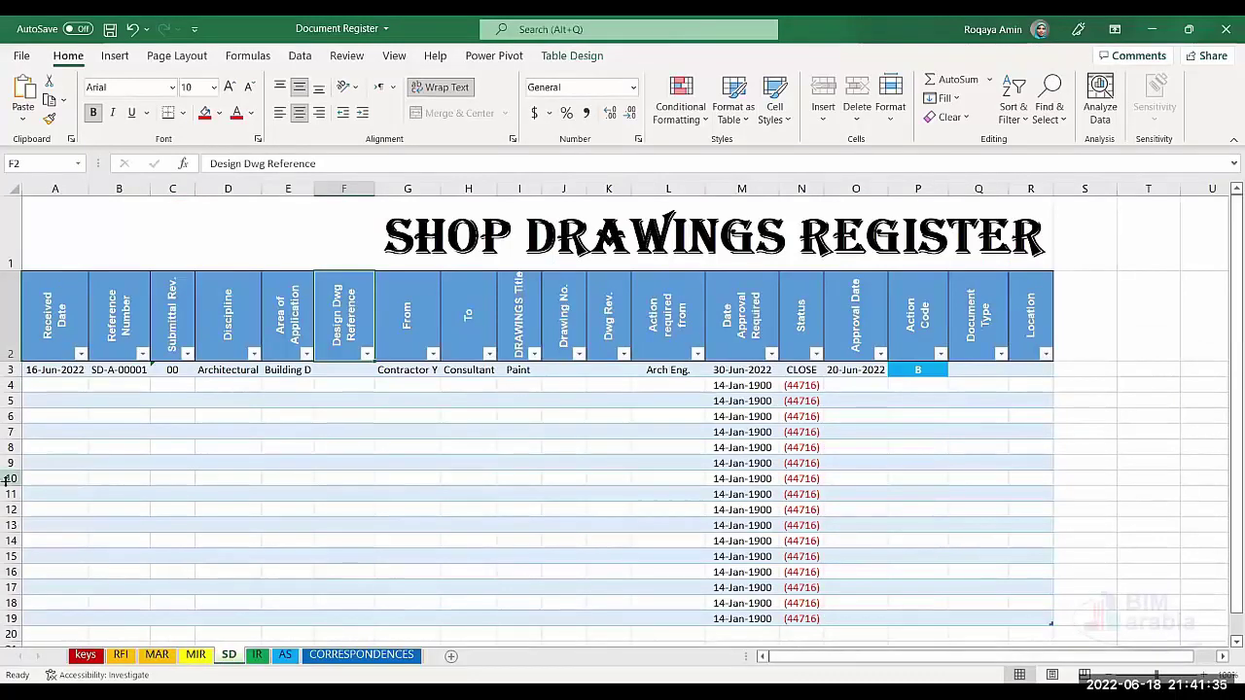
Step: Check the Received Date through Area of Application headers and fill Design Dwg Reference (F2) red
{"action": "left_click", "coordinate": [38, 324]}
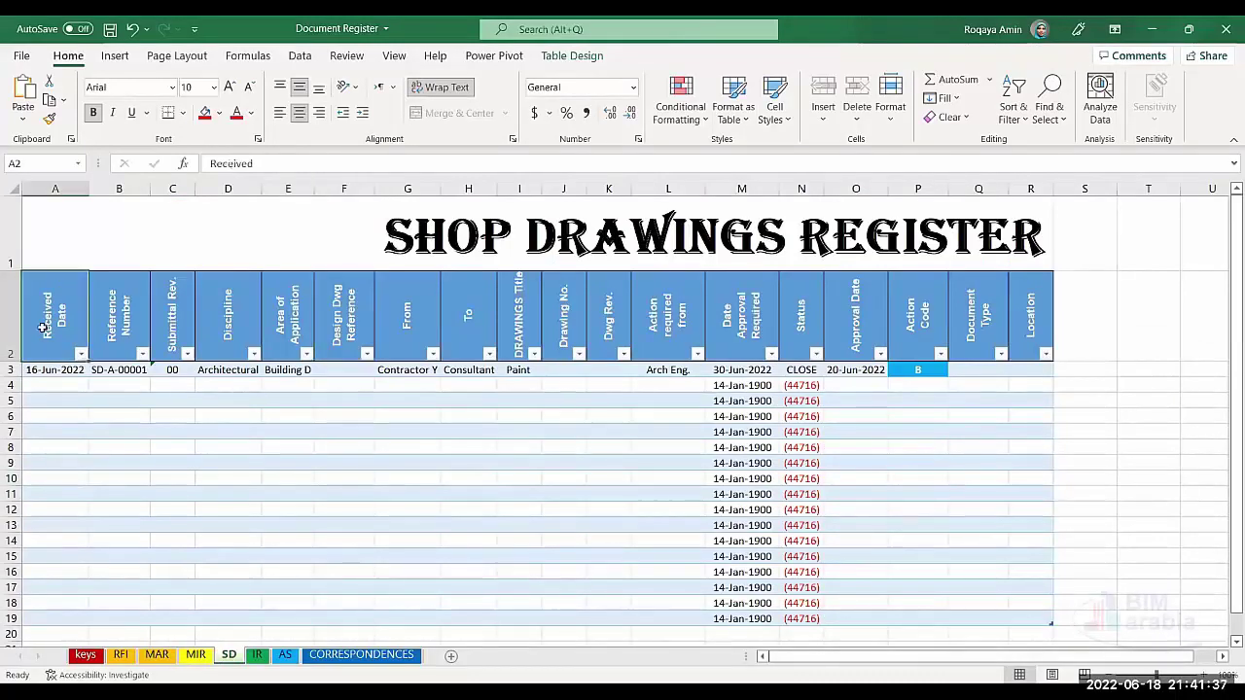
{"action": "left_click", "coordinate": [118, 307]}
{"action": "left_click", "coordinate": [178, 276]}
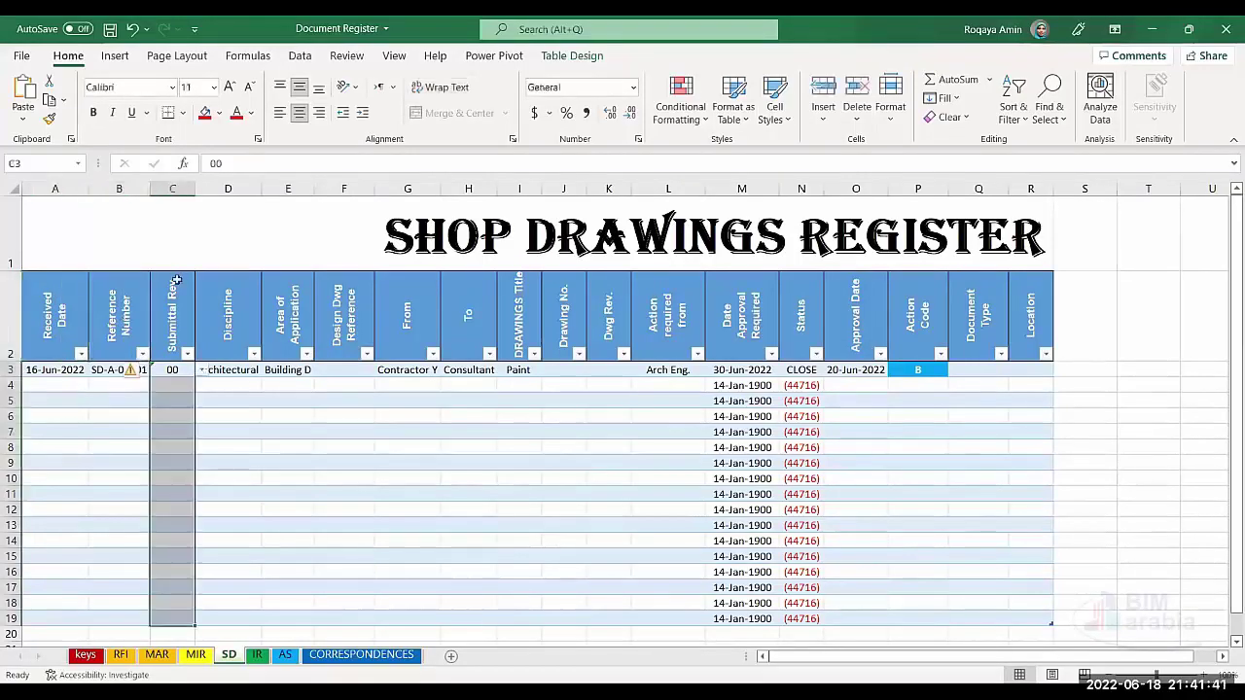
{"action": "left_click", "coordinate": [233, 327]}
{"action": "left_click", "coordinate": [297, 326]}
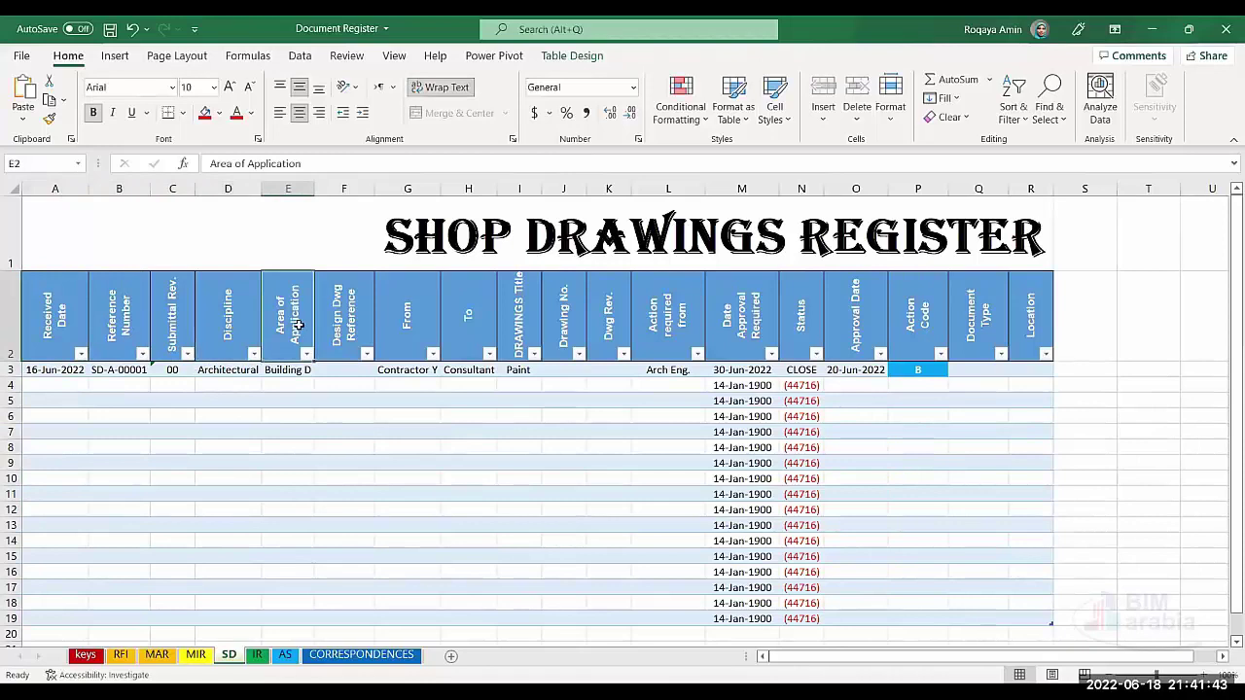
{"action": "left_click", "coordinate": [350, 329]}
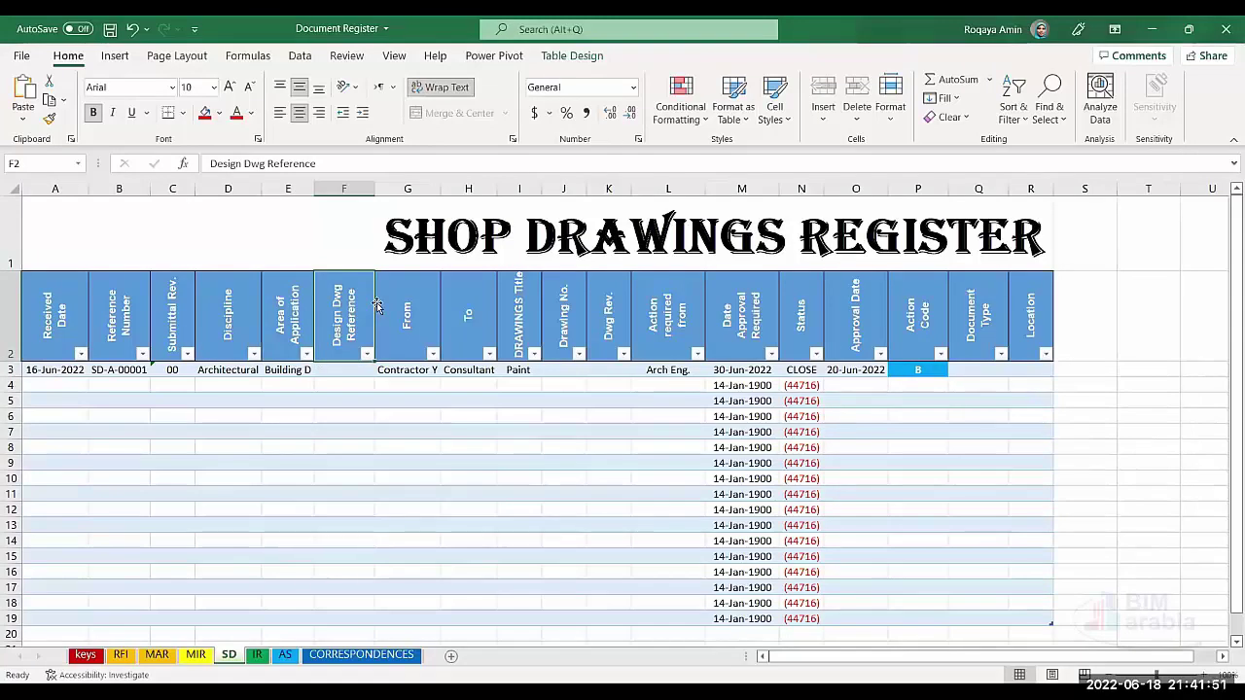
{"action": "left_click", "coordinate": [345, 371]}
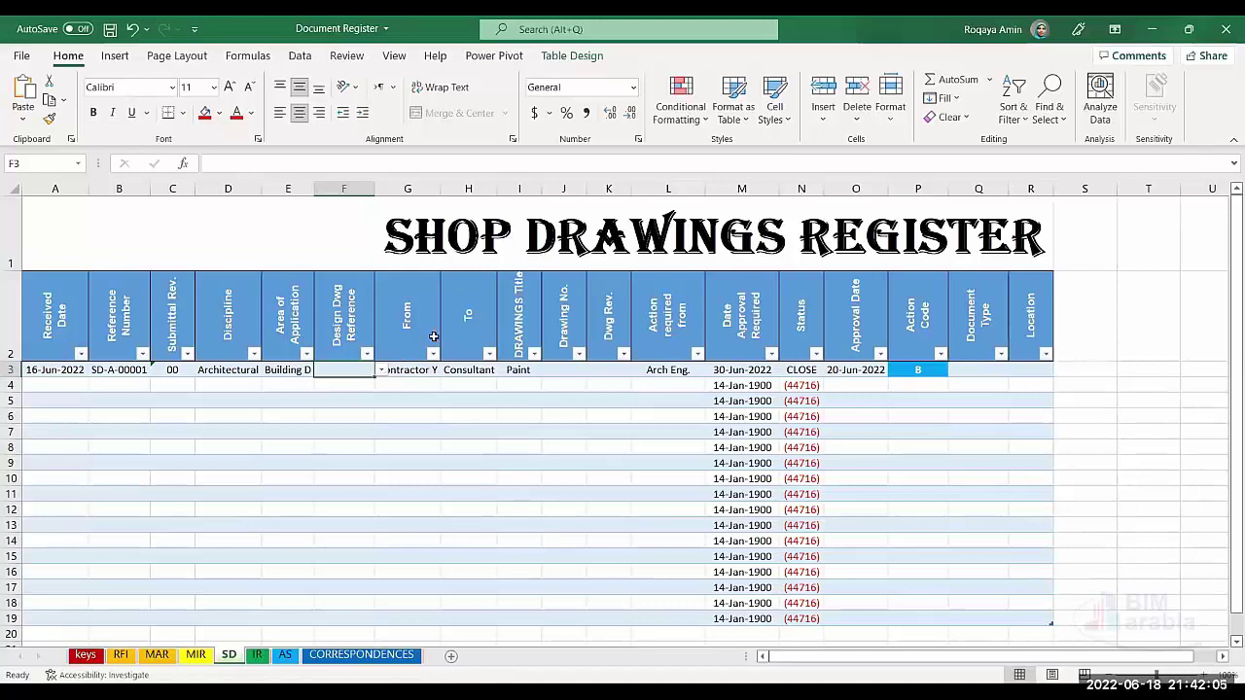
{"action": "left_click", "coordinate": [352, 326]}
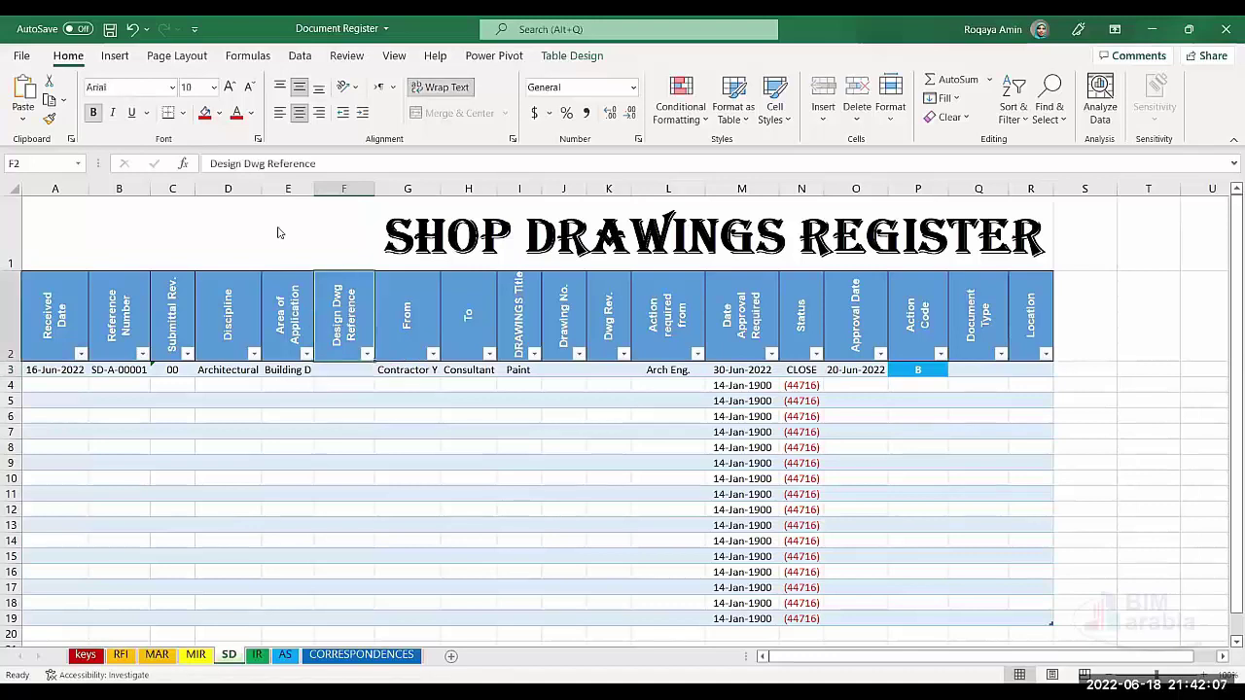
{"action": "left_click", "coordinate": [207, 114]}
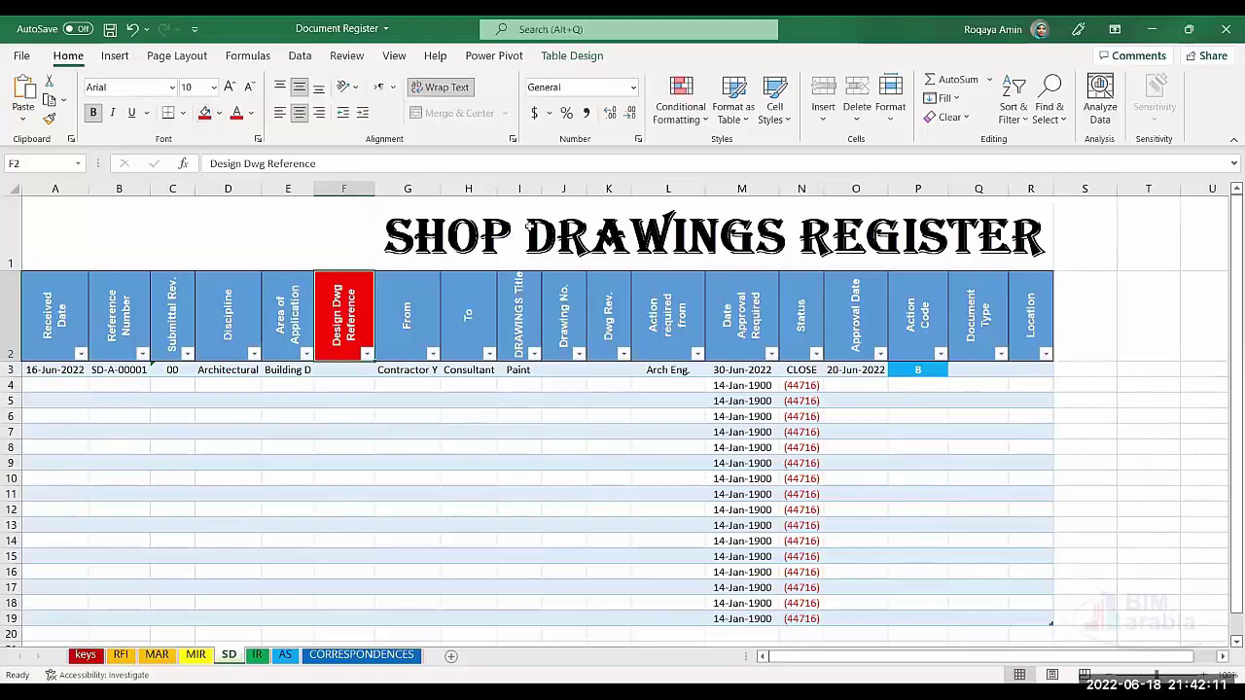
Step: Fill the Drawing No. and Dwg Rev. headers (J2:K2) red
{"action": "left_click_drag", "start_coordinate": [409, 309], "coordinate": [456, 313]}
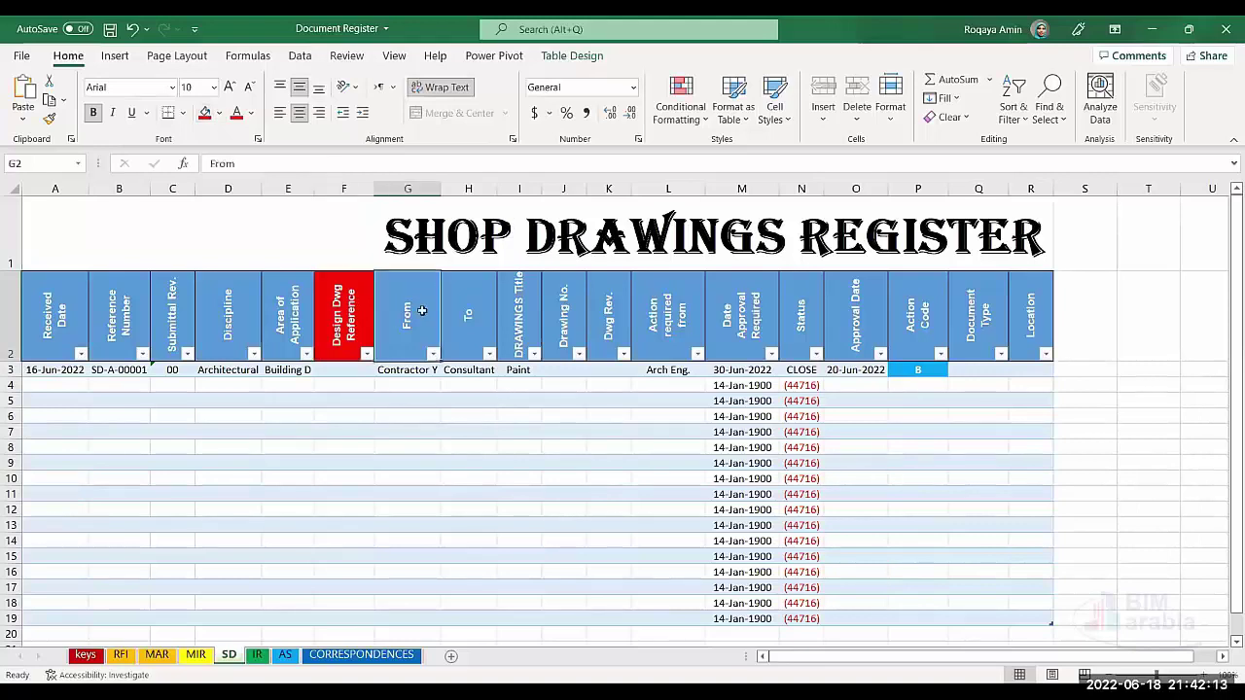
{"action": "left_click", "coordinate": [523, 309]}
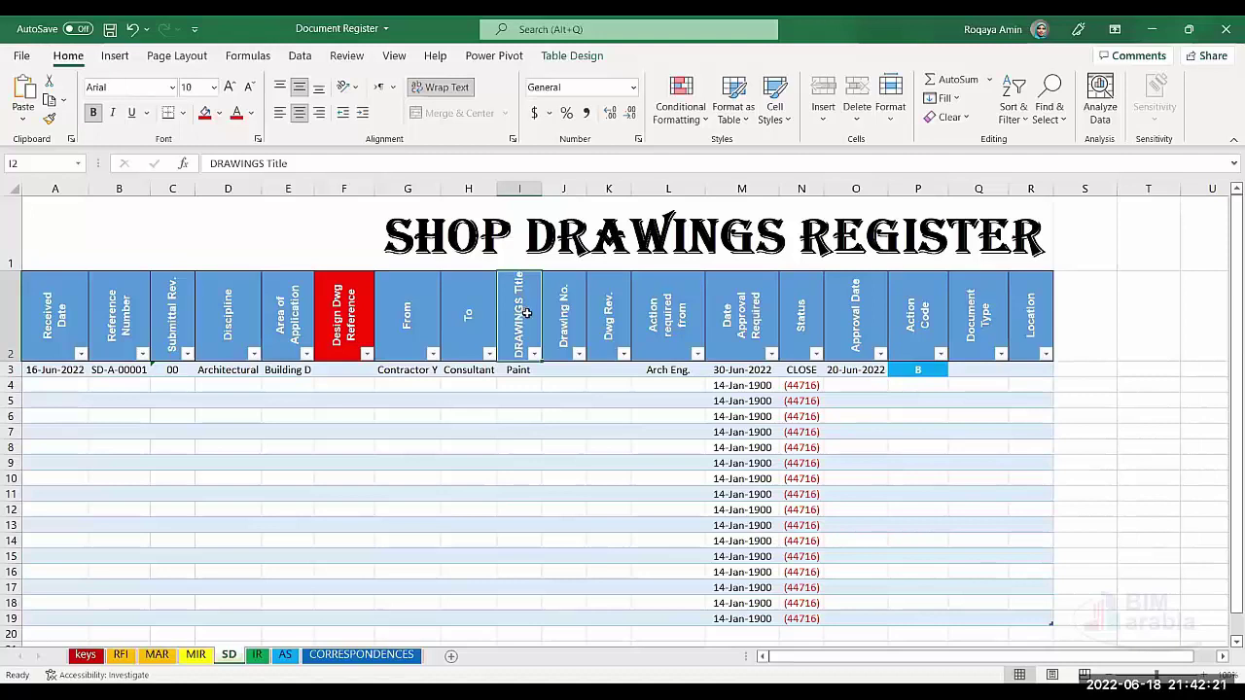
{"action": "left_click", "coordinate": [570, 315]}
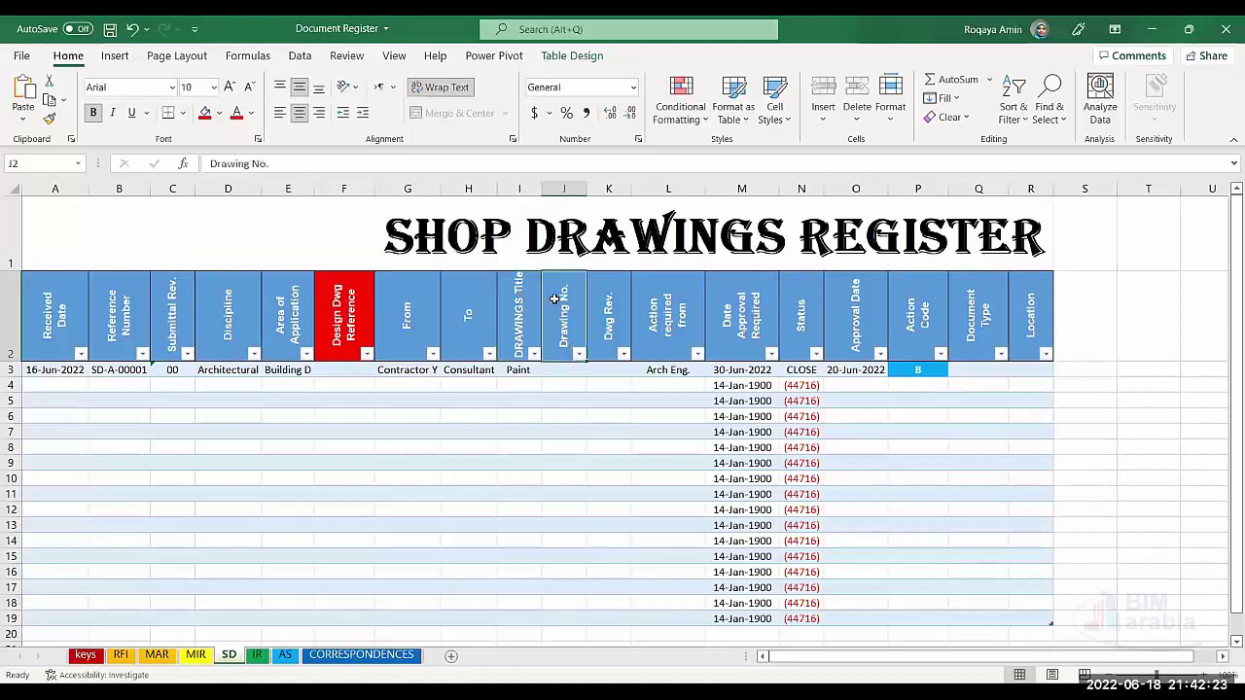
{"action": "left_click_drag", "start_coordinate": [550, 300], "coordinate": [601, 335]}
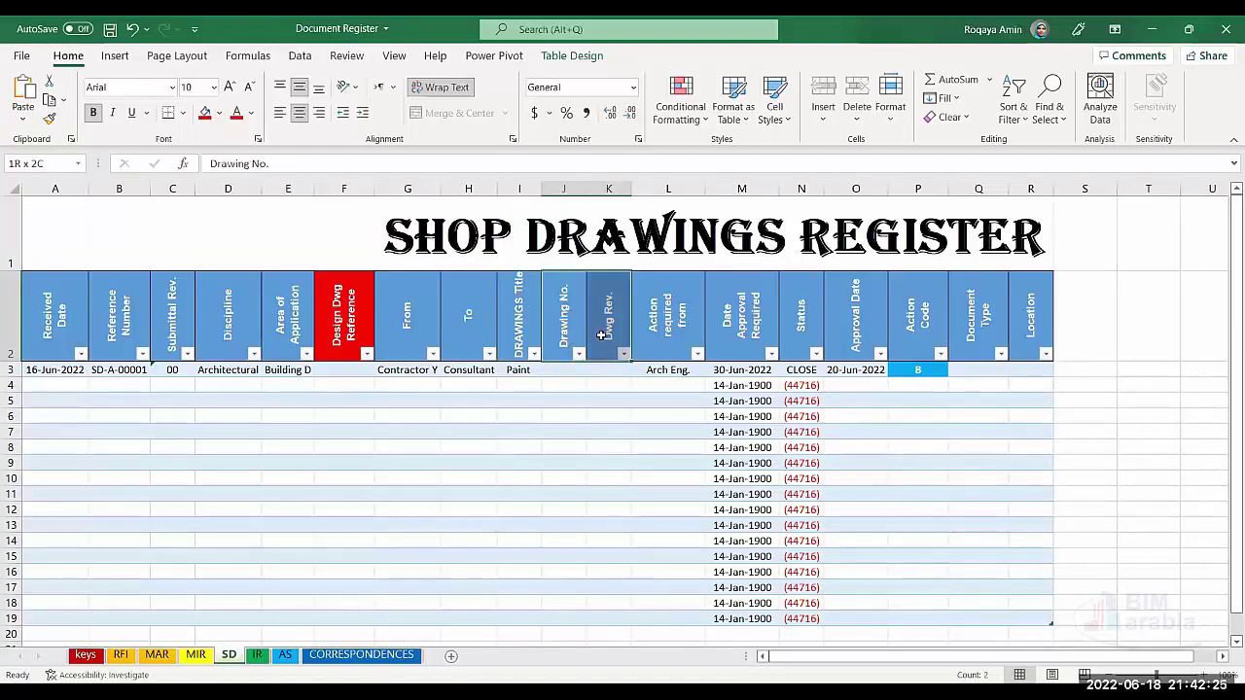
{"action": "left_click", "coordinate": [205, 114]}
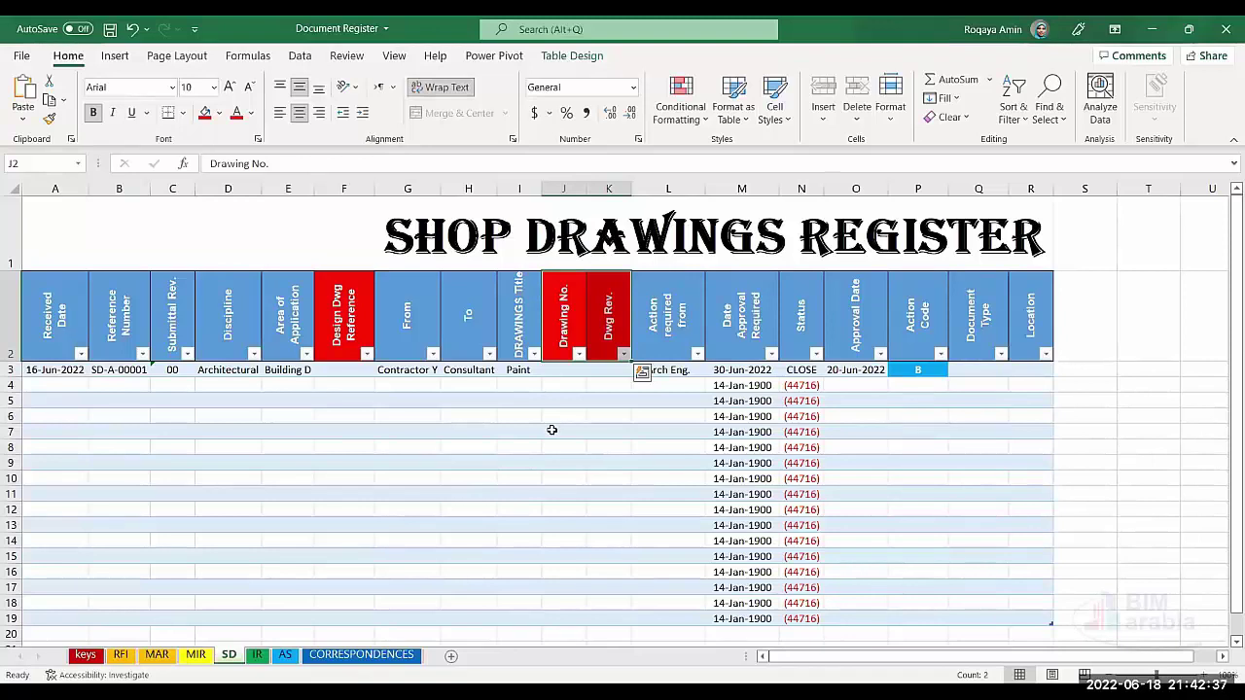
{"action": "left_click", "coordinate": [170, 326]}
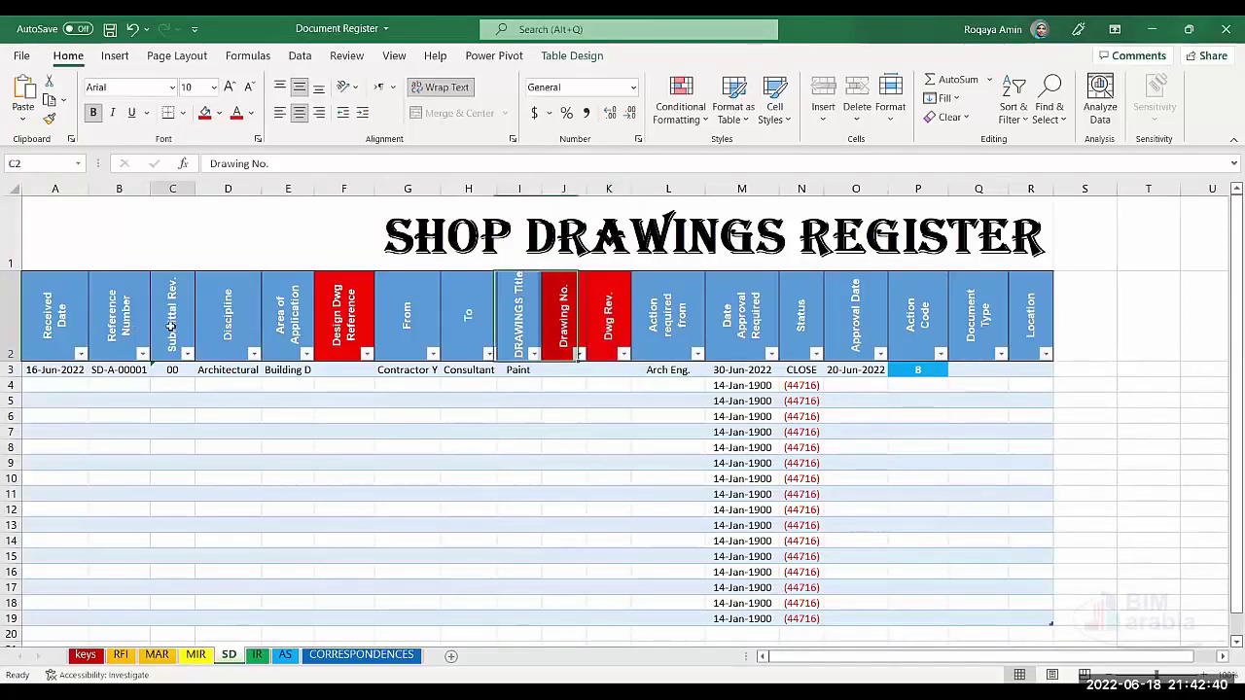
{"action": "left_click", "coordinate": [600, 328]}
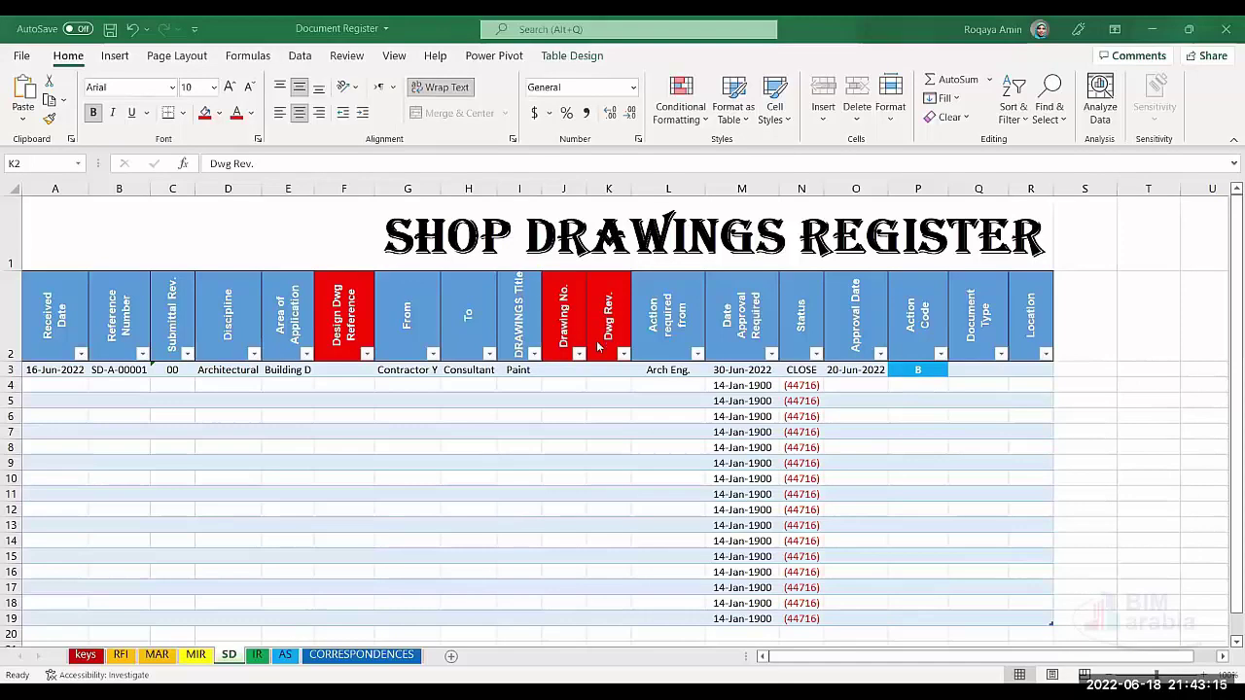
Step: Look over the SD headers from Action required from to Location, then move to the IR sheet
{"action": "left_click", "coordinate": [665, 345]}
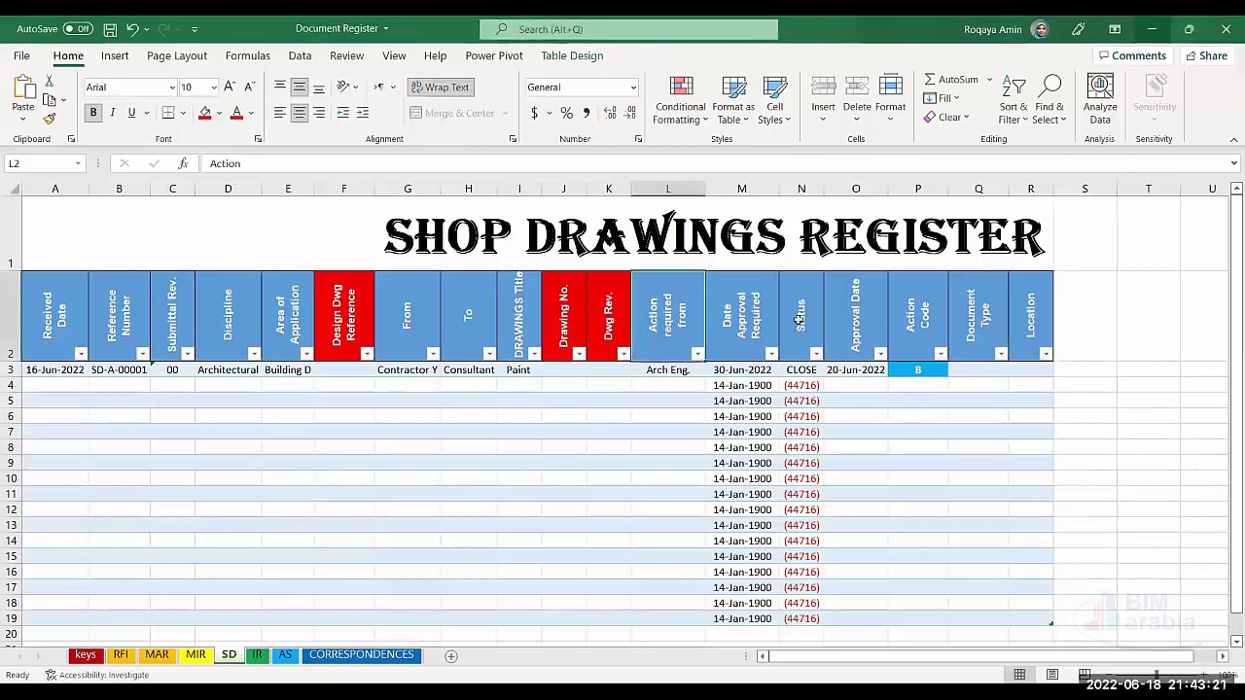
{"action": "left_click", "coordinate": [1019, 325]}
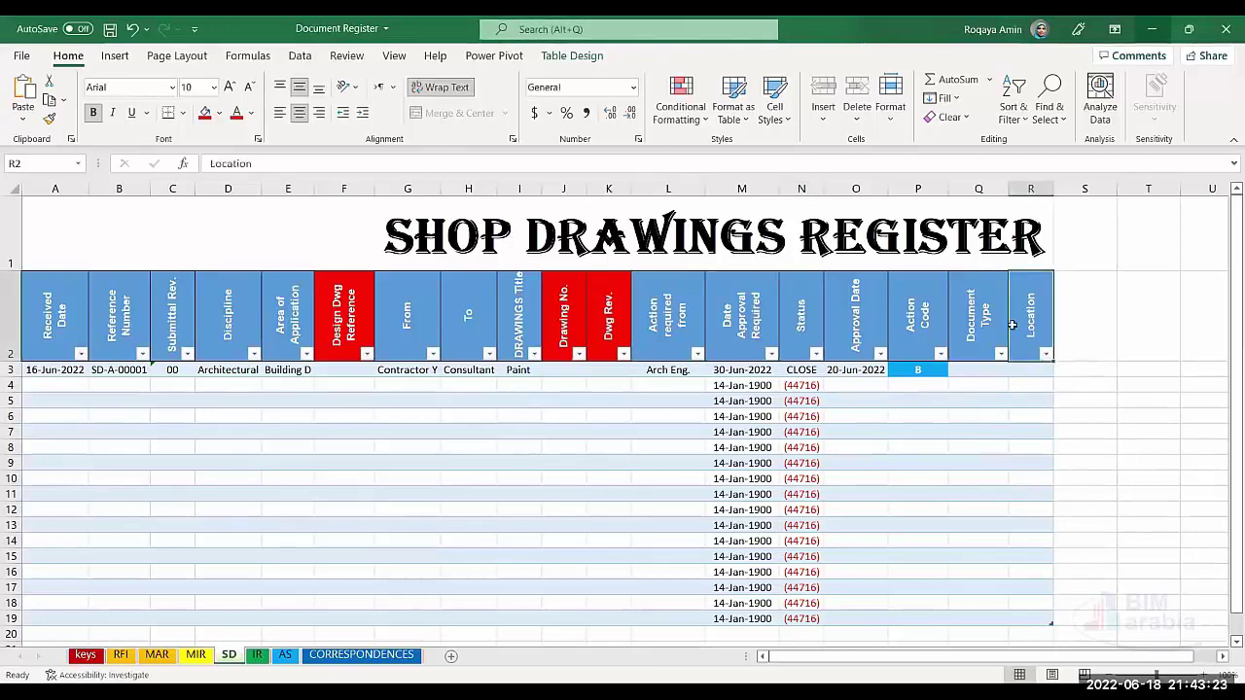
{"action": "left_click_drag", "start_coordinate": [1012, 325], "coordinate": [671, 325]}
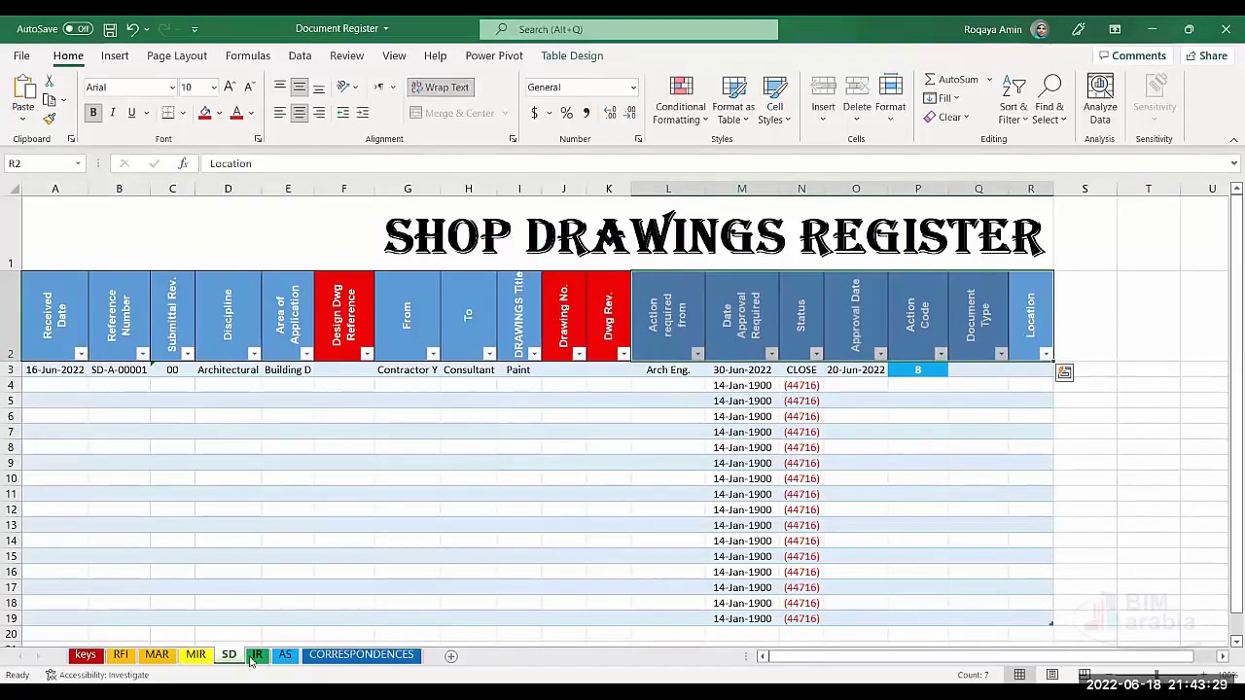
{"action": "left_click", "coordinate": [258, 655]}
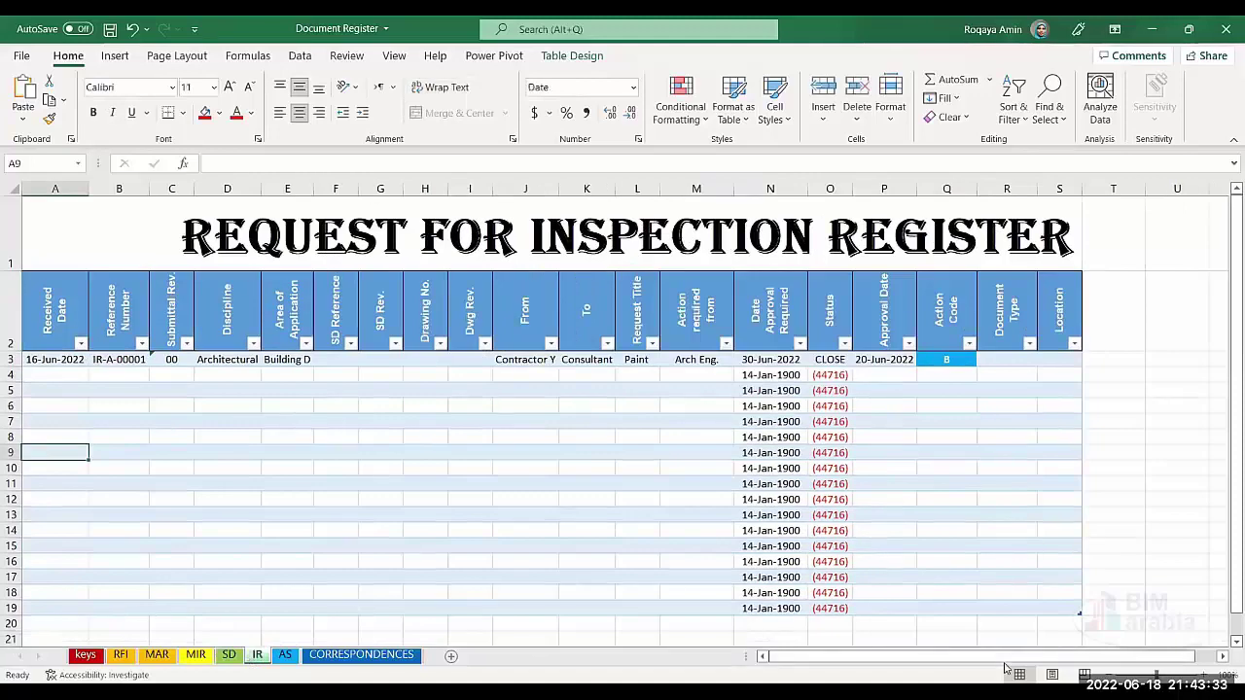
Step: Check the IR headers from Received Date onward and fill the SD Reference header red
{"action": "left_click", "coordinate": [59, 325]}
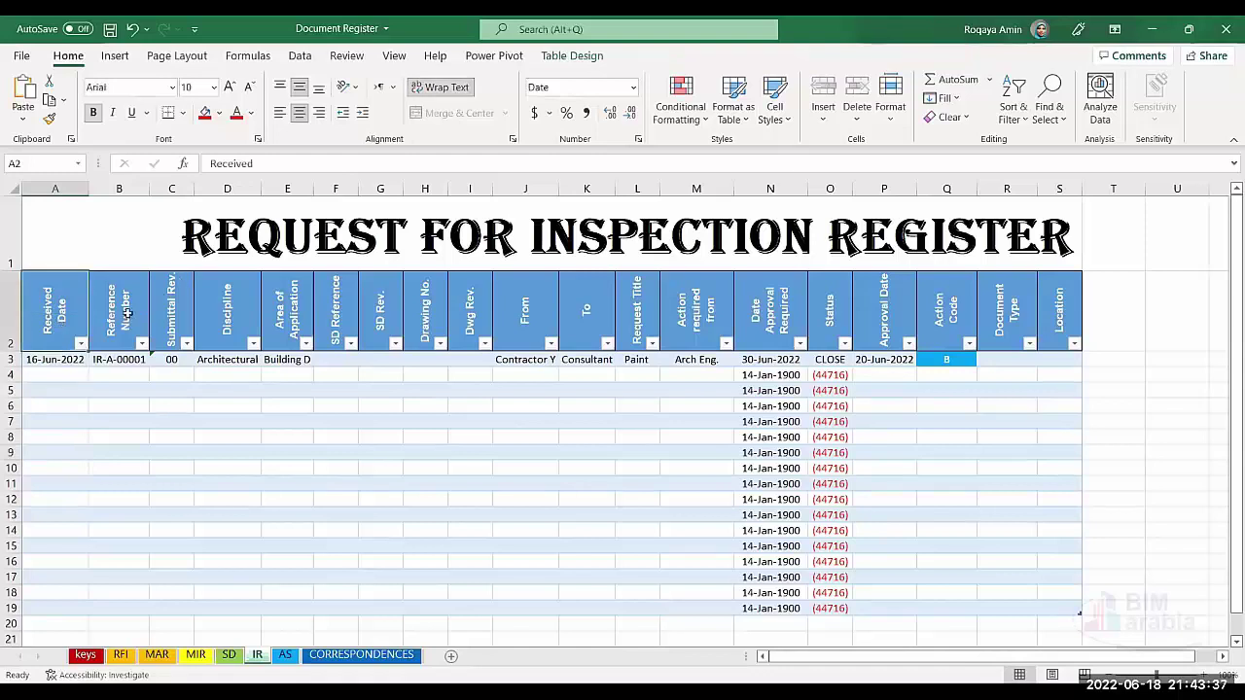
{"action": "left_click", "coordinate": [127, 313]}
{"action": "left_click", "coordinate": [160, 315]}
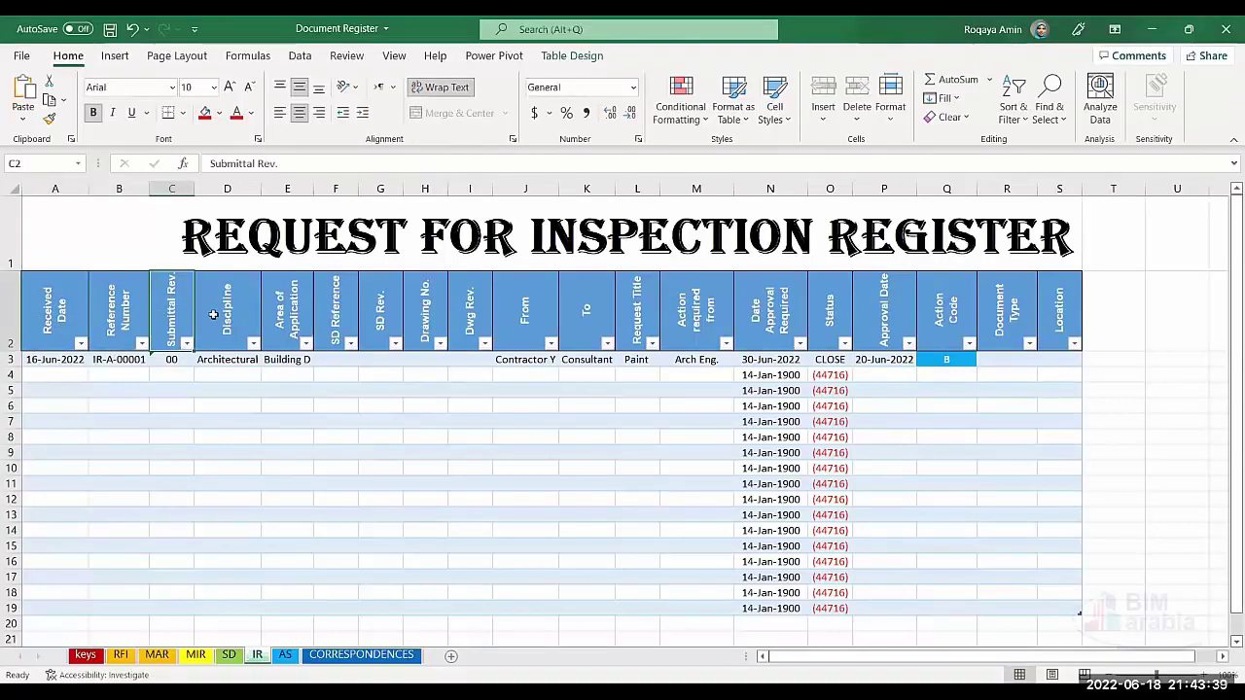
{"action": "left_click", "coordinate": [220, 313]}
{"action": "left_click", "coordinate": [273, 309]}
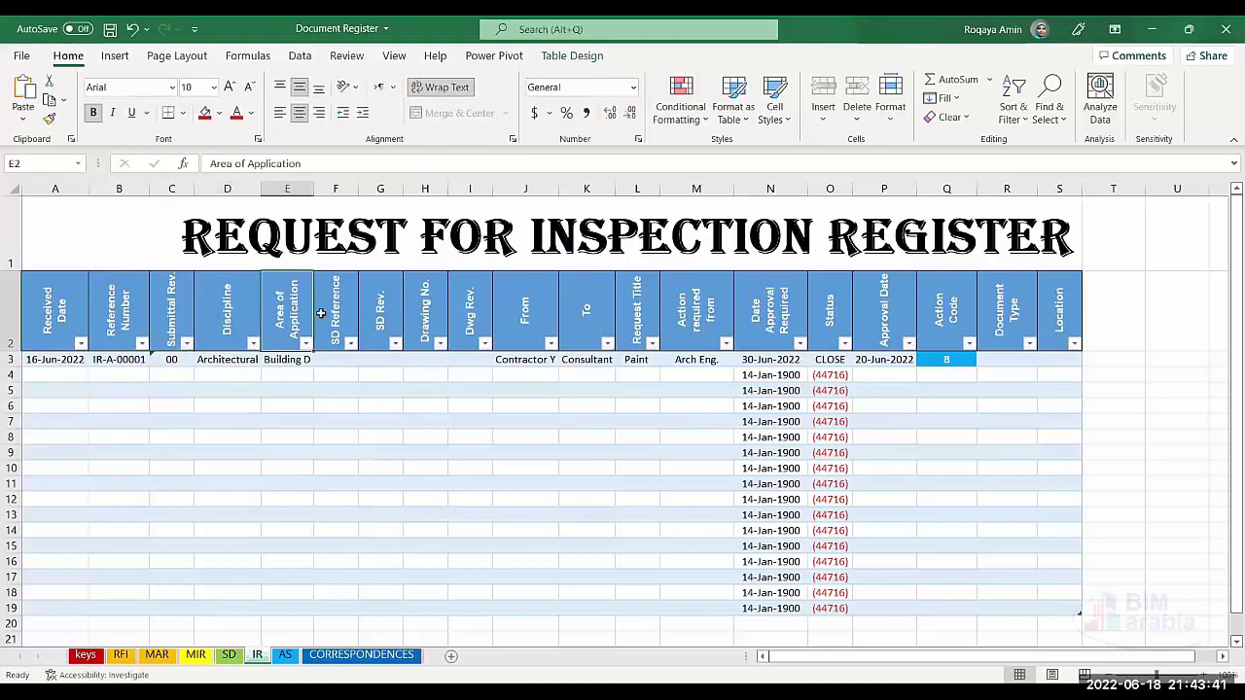
{"action": "left_click", "coordinate": [321, 317]}
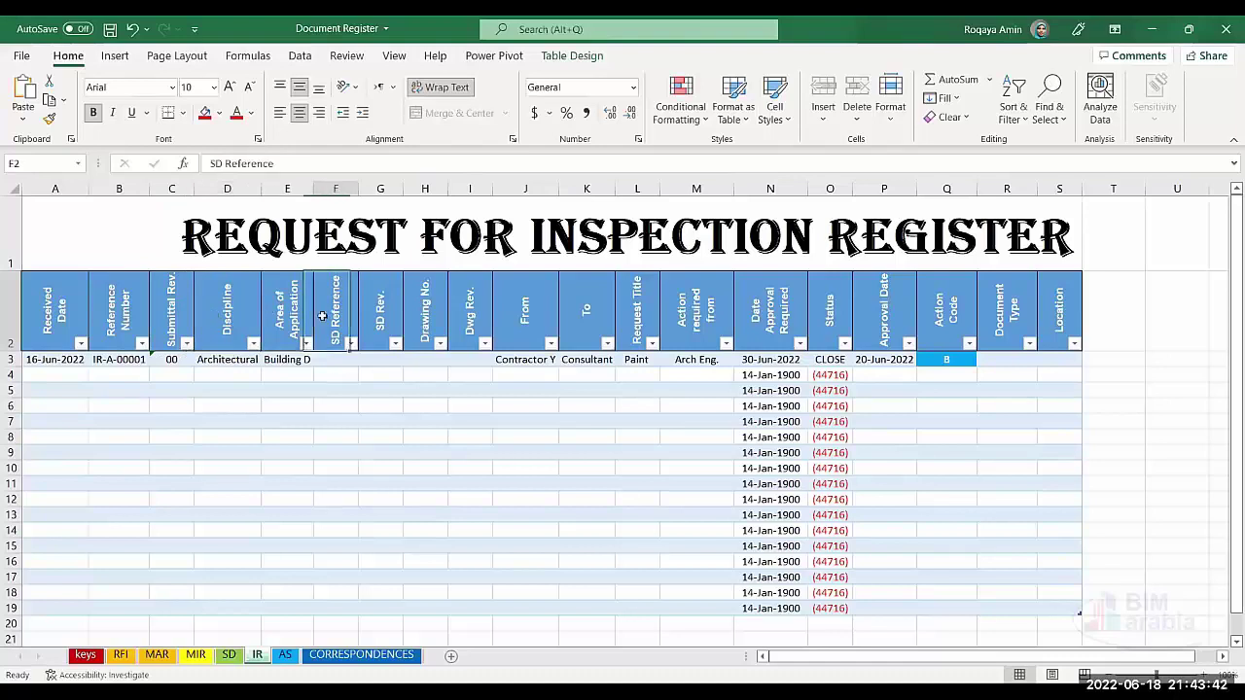
{"action": "left_click", "coordinate": [206, 113]}
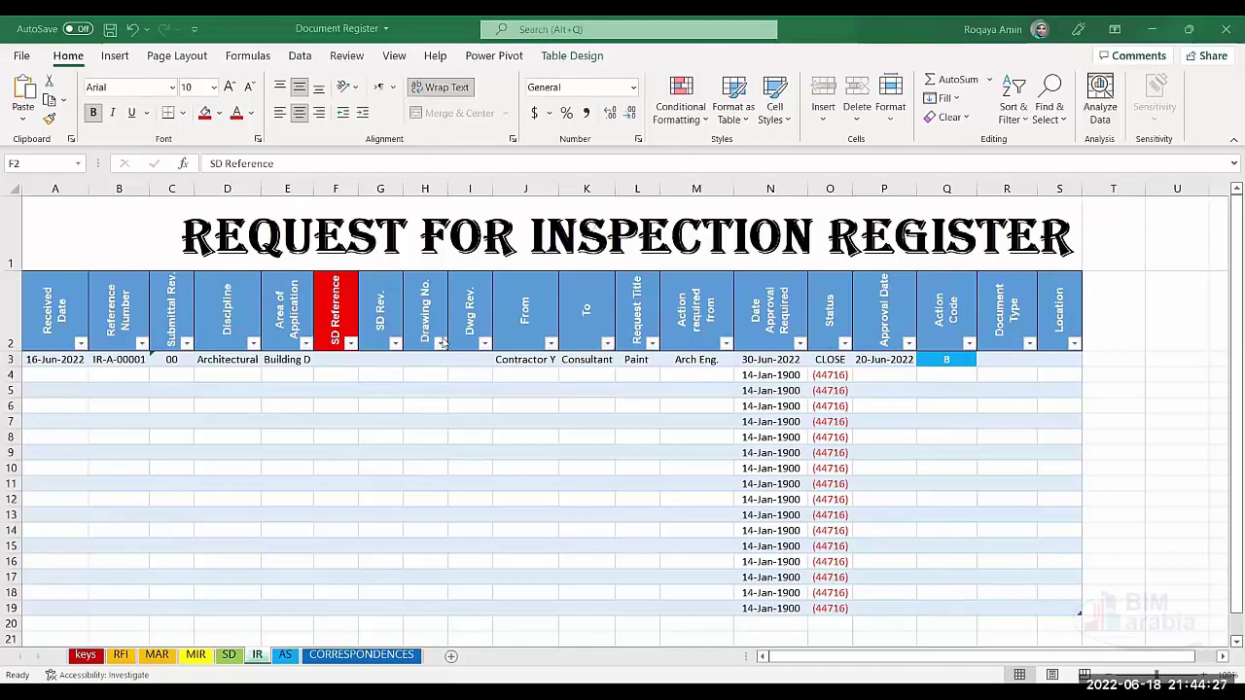
{"action": "left_click", "coordinate": [340, 300]}
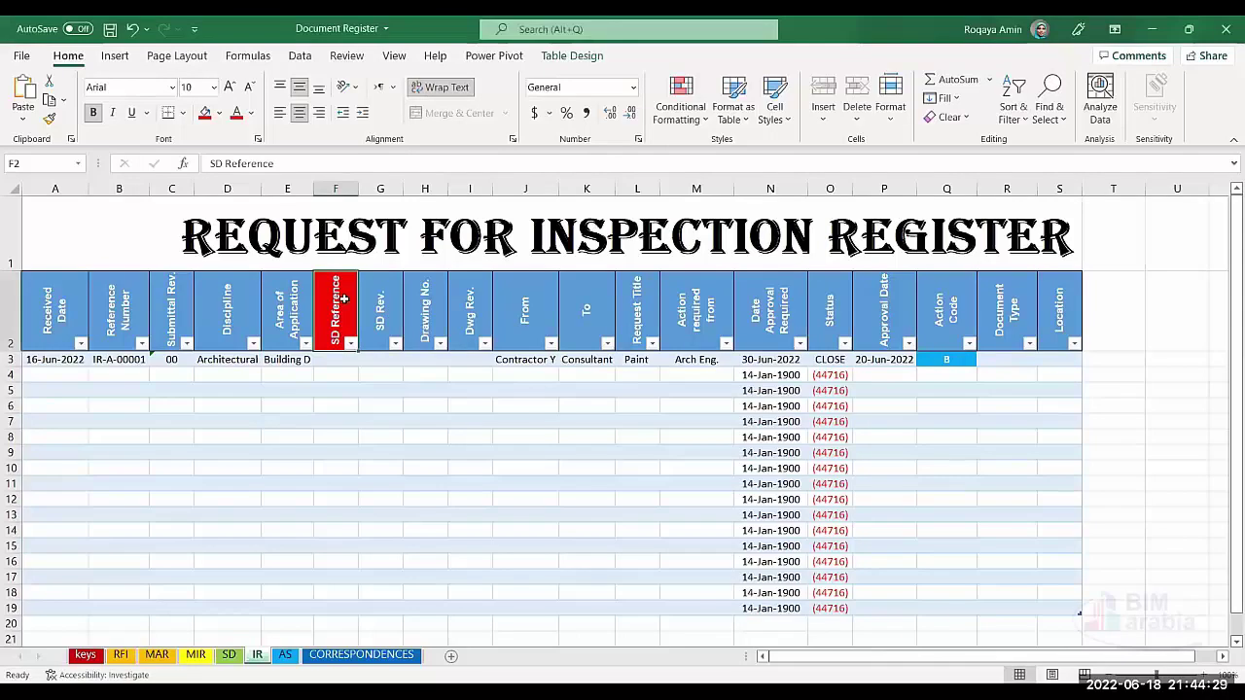
Step: Fill the SD Rev., Drawing No. and Dwg Rev. headers red
{"action": "left_click_drag", "start_coordinate": [340, 299], "coordinate": [380, 302]}
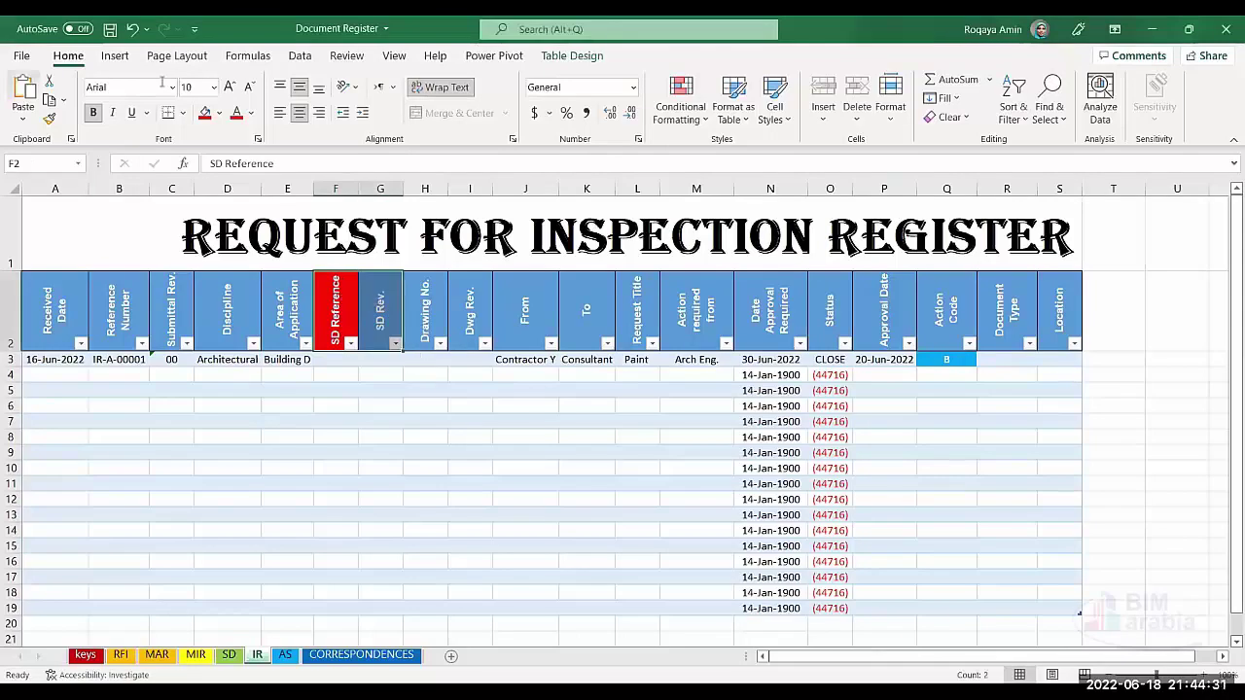
{"action": "left_click", "coordinate": [204, 113]}
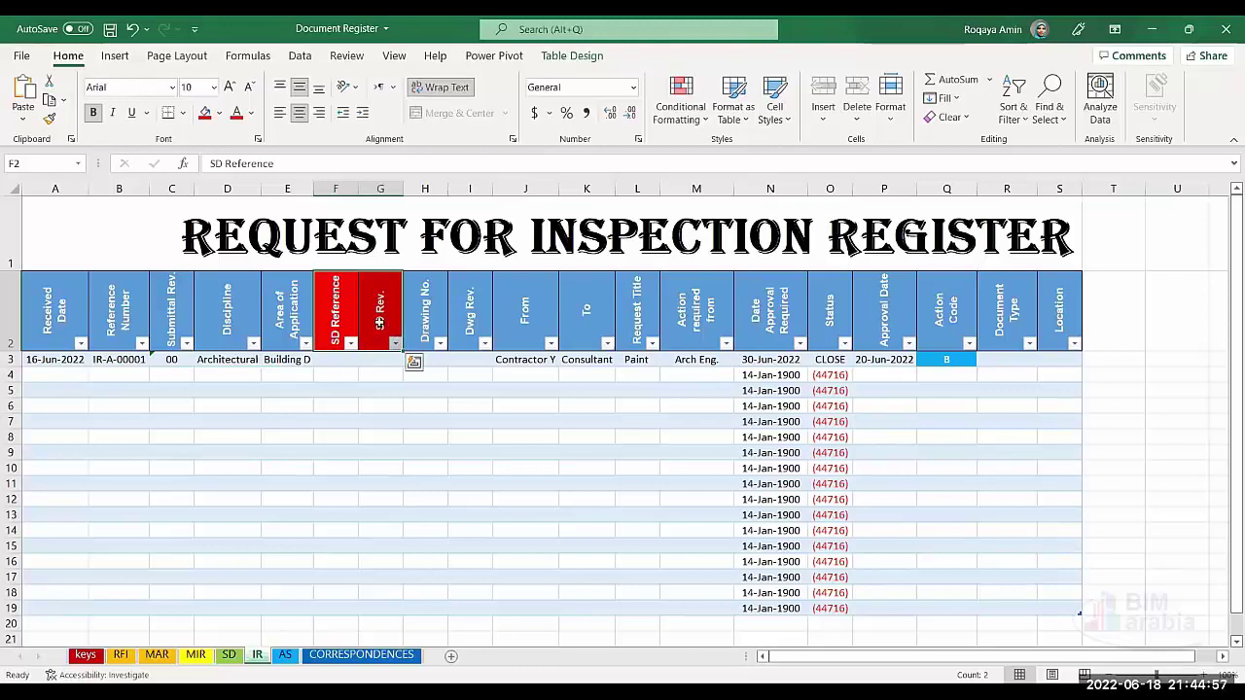
{"action": "left_click_drag", "start_coordinate": [428, 316], "coordinate": [371, 323]}
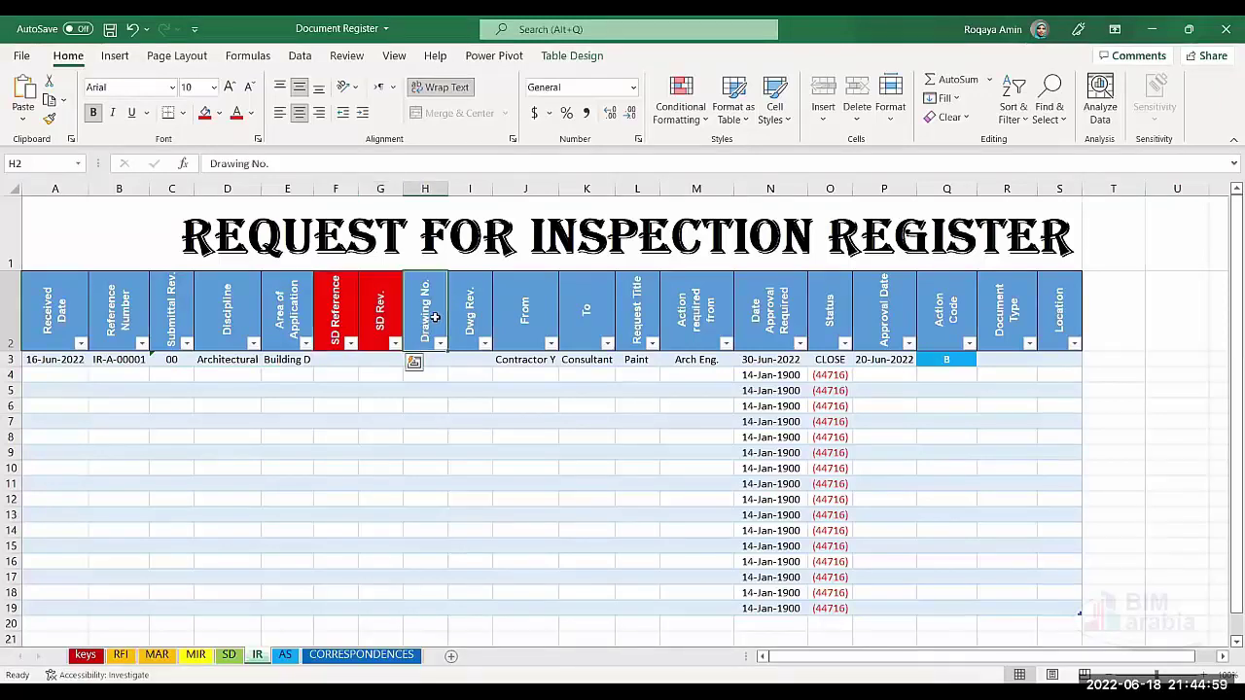
{"action": "left_click_drag", "start_coordinate": [461, 298], "coordinate": [434, 305]}
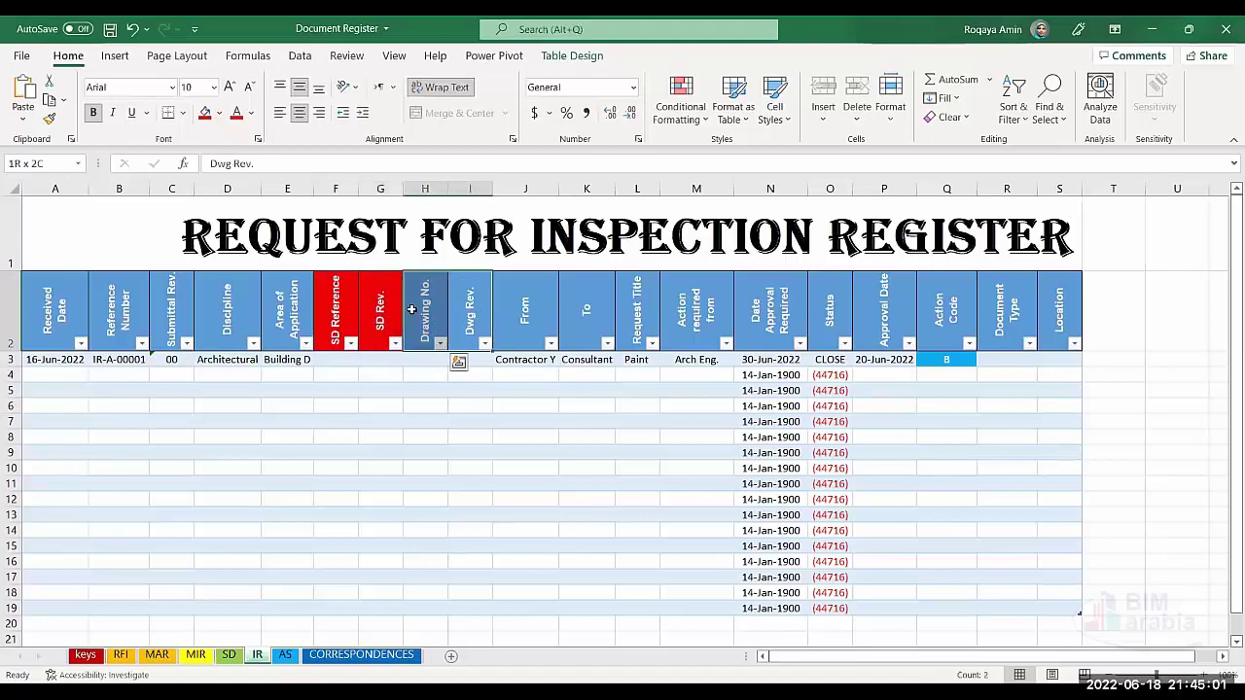
{"action": "left_click", "coordinate": [202, 113]}
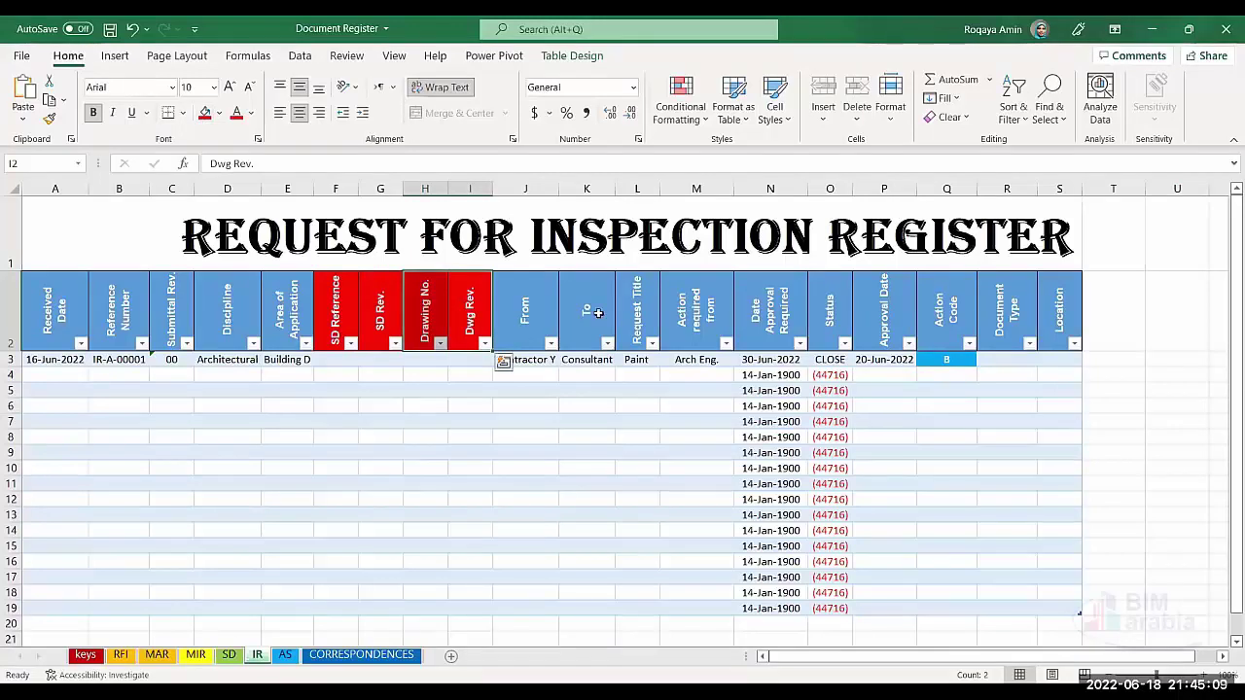
Step: Review the From, To, Request Title and Action required from headers
{"action": "left_click_drag", "start_coordinate": [583, 311], "coordinate": [547, 316]}
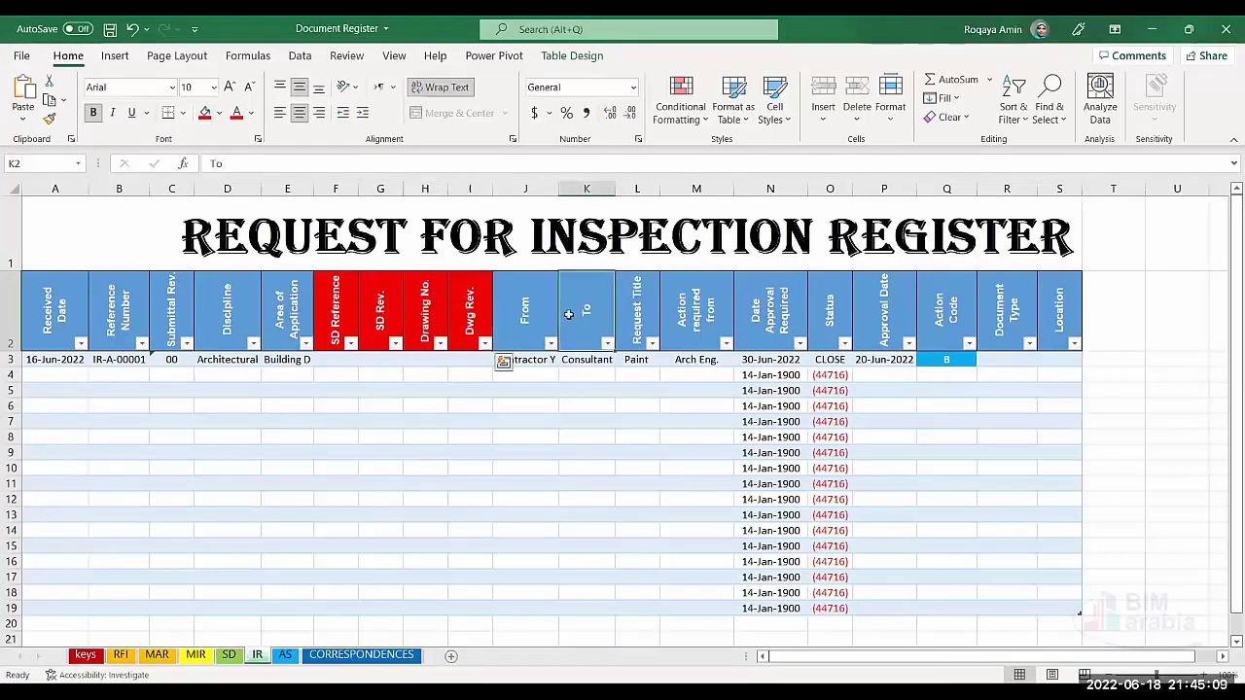
{"action": "left_click", "coordinate": [642, 313]}
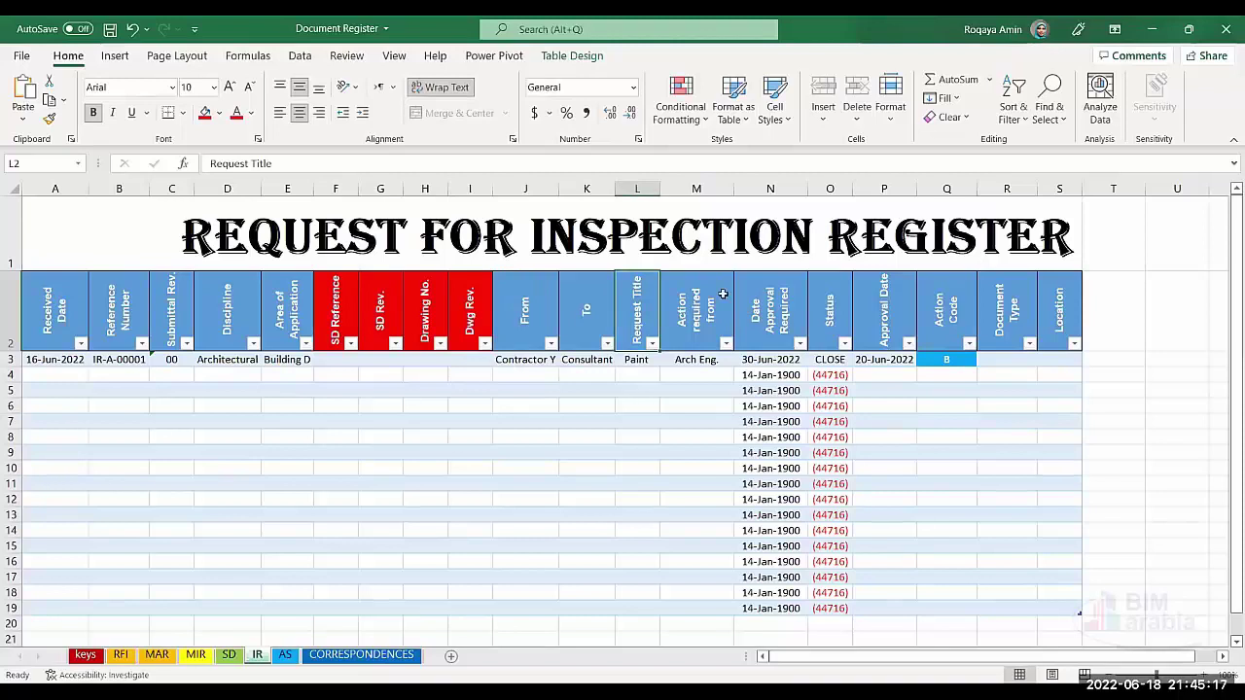
{"action": "left_click", "coordinate": [706, 307]}
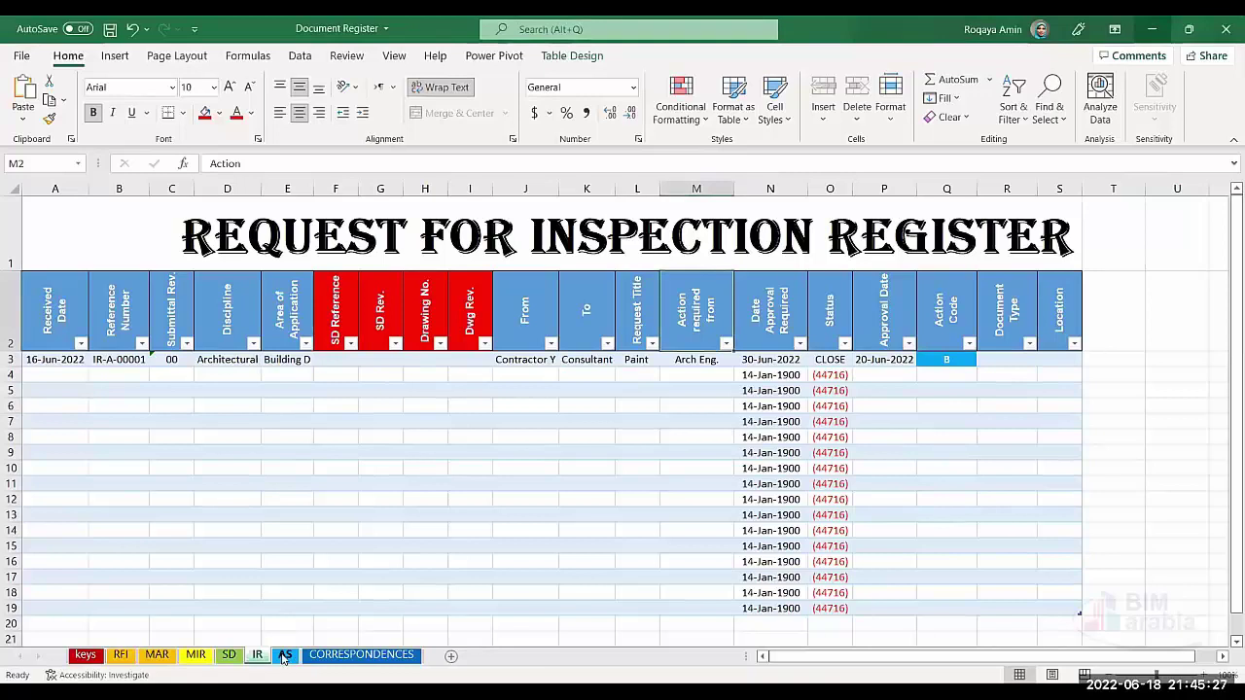
Step: On the AS sheet, fill the SD Reference and SD Rev. headers (F2:G2) red
{"action": "left_click", "coordinate": [285, 658]}
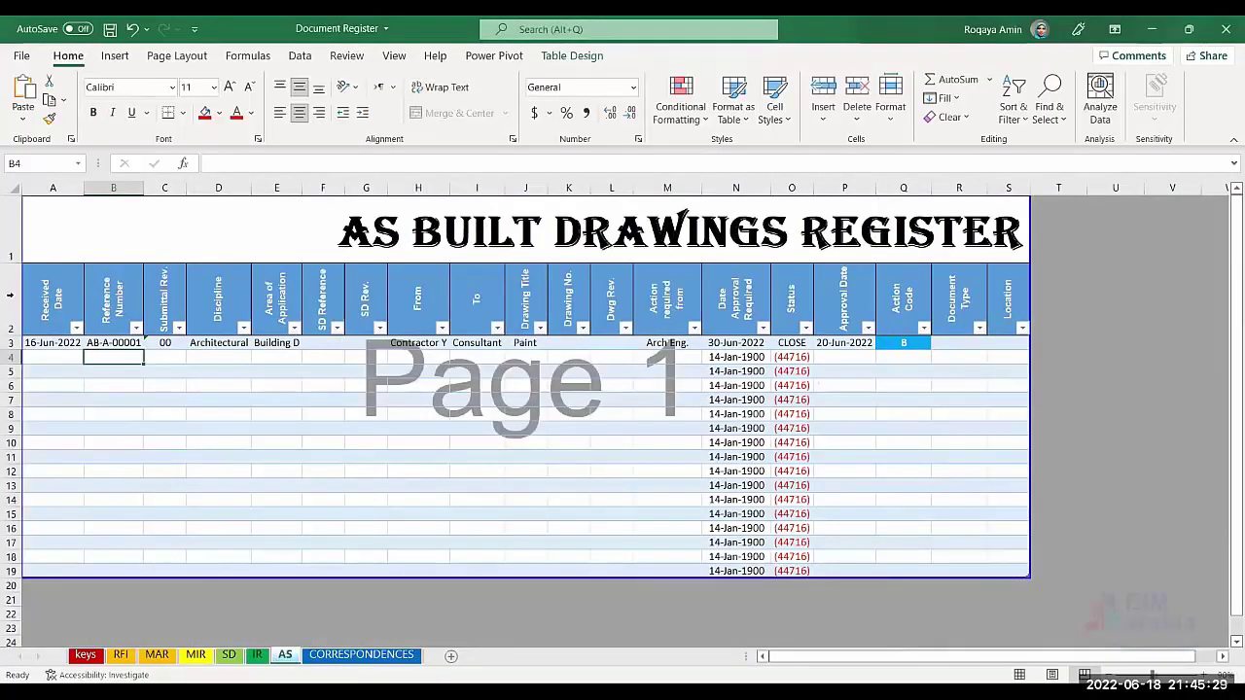
{"action": "left_click", "coordinate": [53, 297]}
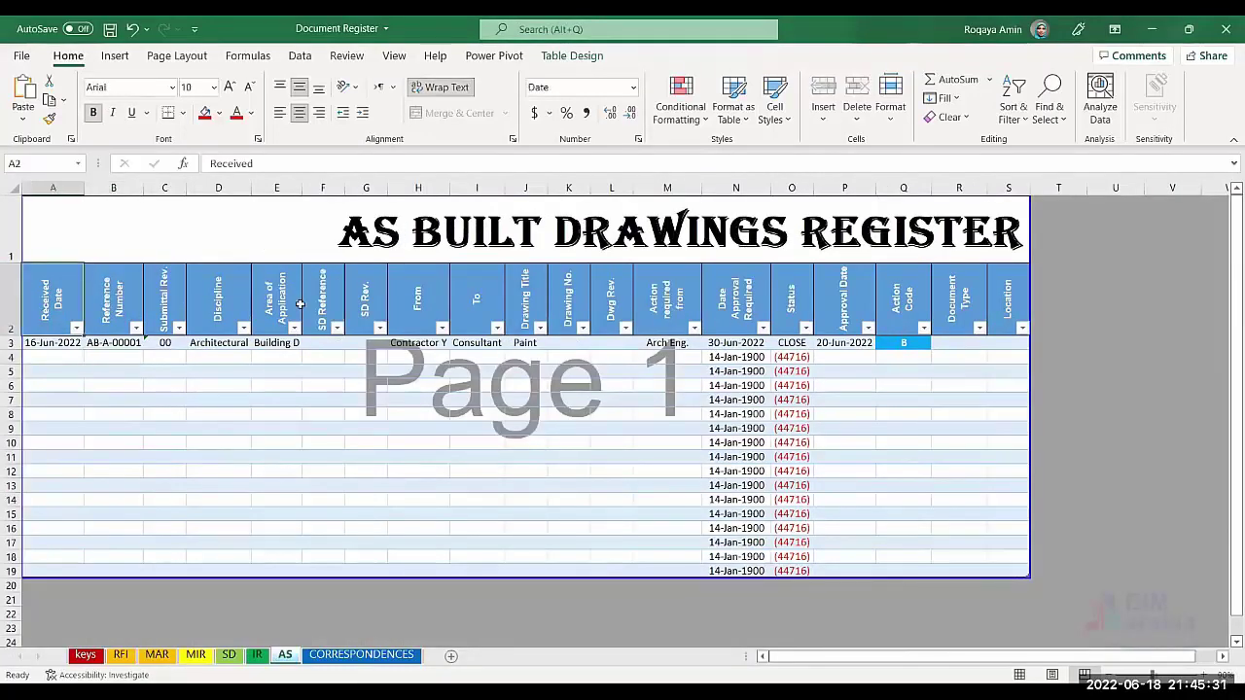
{"action": "left_click", "coordinate": [258, 305]}
{"action": "left_click_drag", "start_coordinate": [258, 304], "coordinate": [35, 302]}
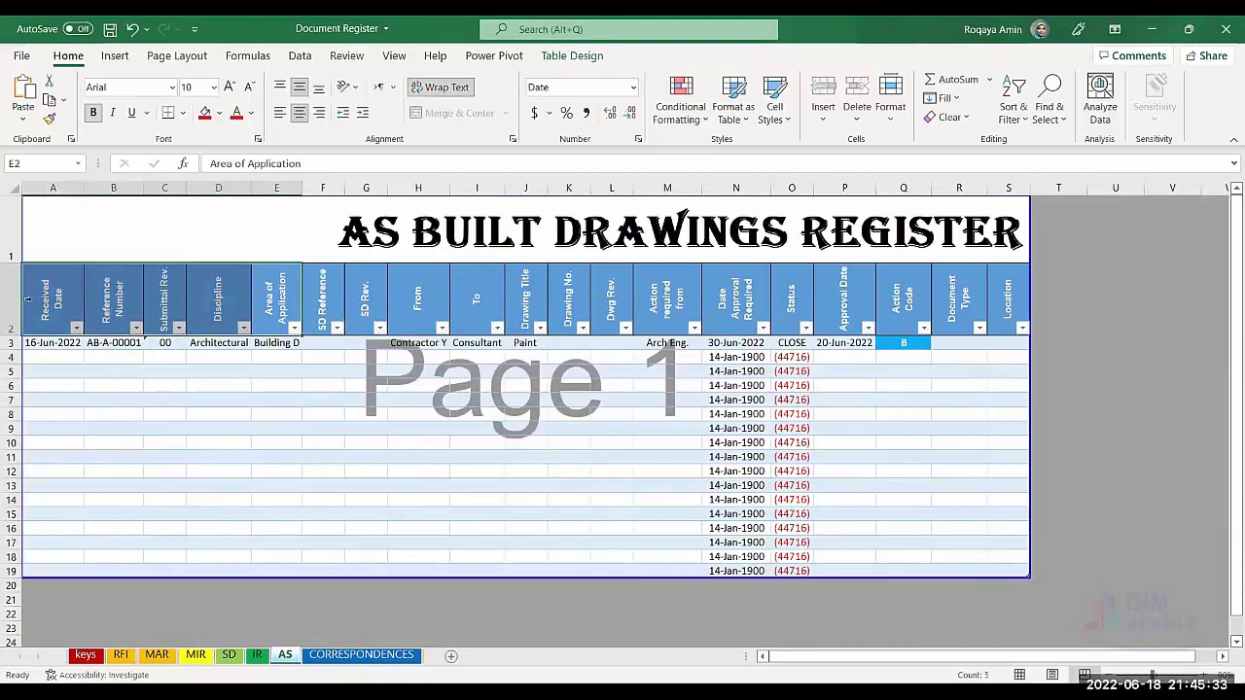
{"action": "left_click_drag", "start_coordinate": [326, 297], "coordinate": [356, 294]}
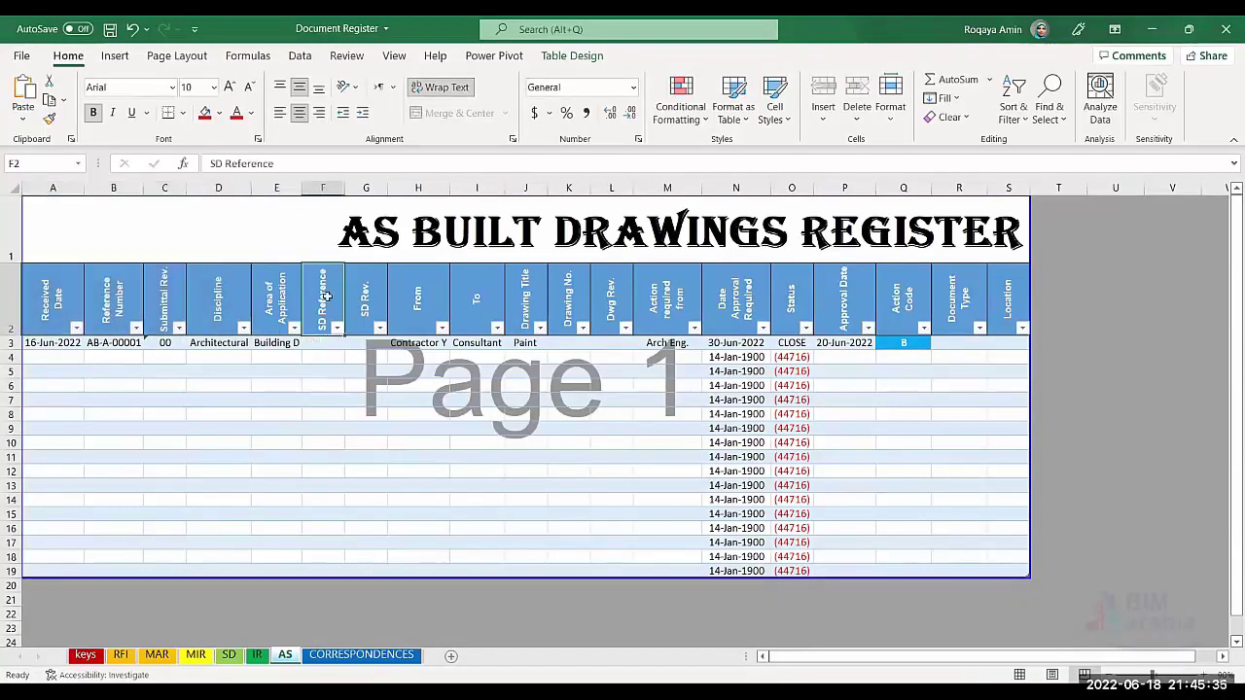
{"action": "left_click", "coordinate": [205, 113]}
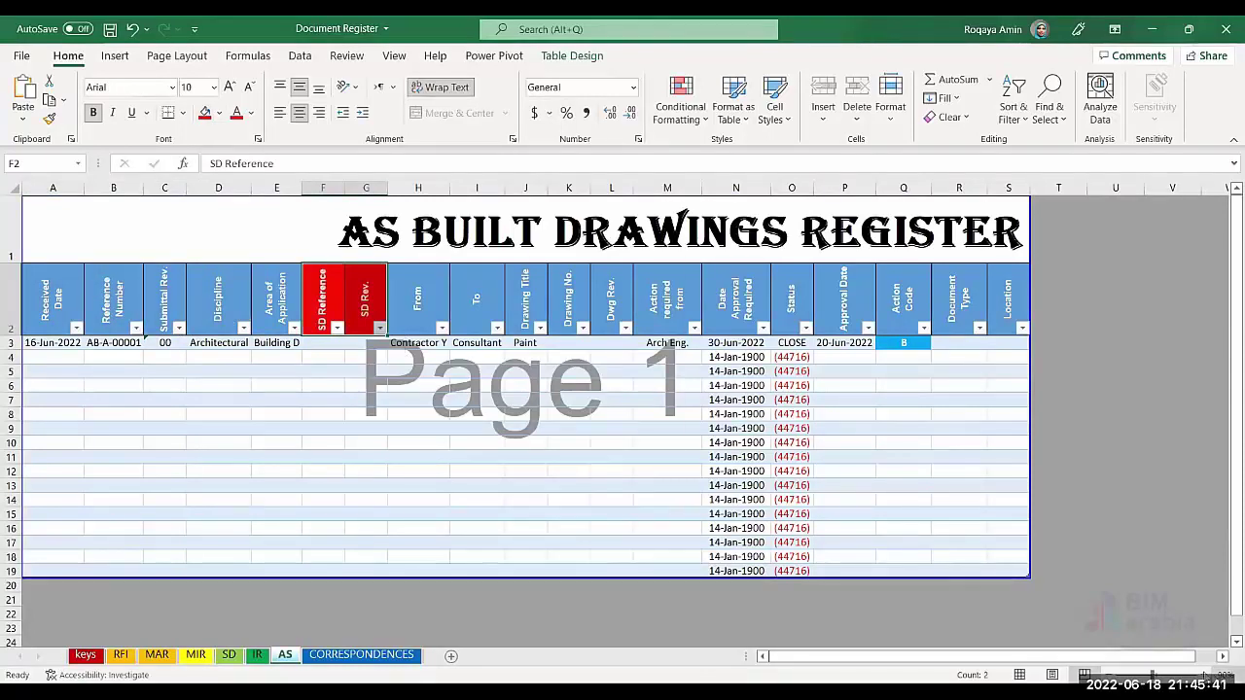
{"action": "left_click", "coordinate": [1222, 676]}
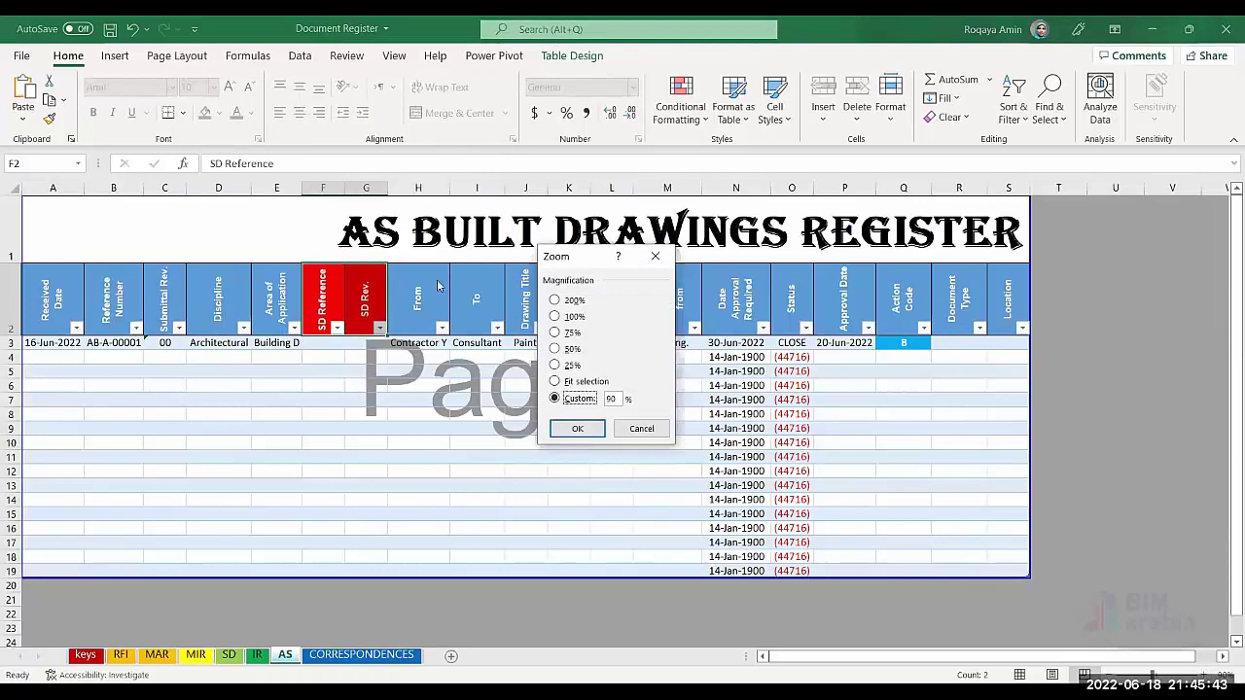
Step: Set the zoom to 100% and save the Document Register workbook
{"action": "left_click", "coordinate": [556, 317]}
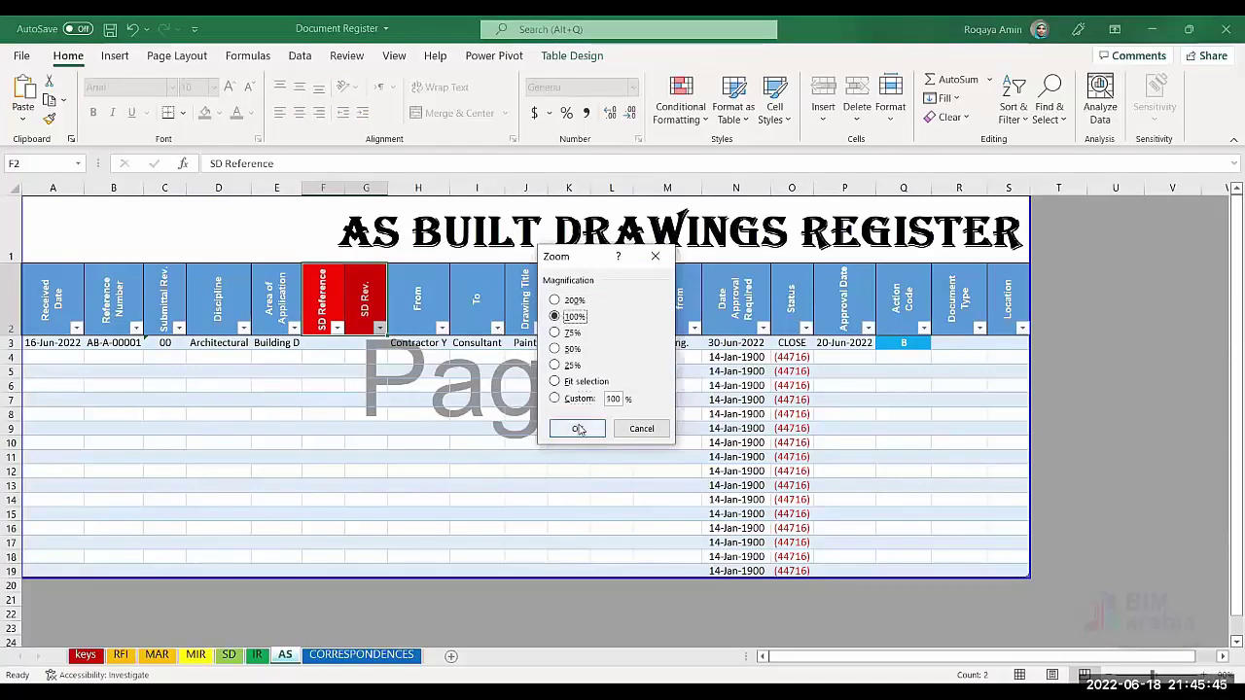
{"action": "left_click", "coordinate": [579, 429]}
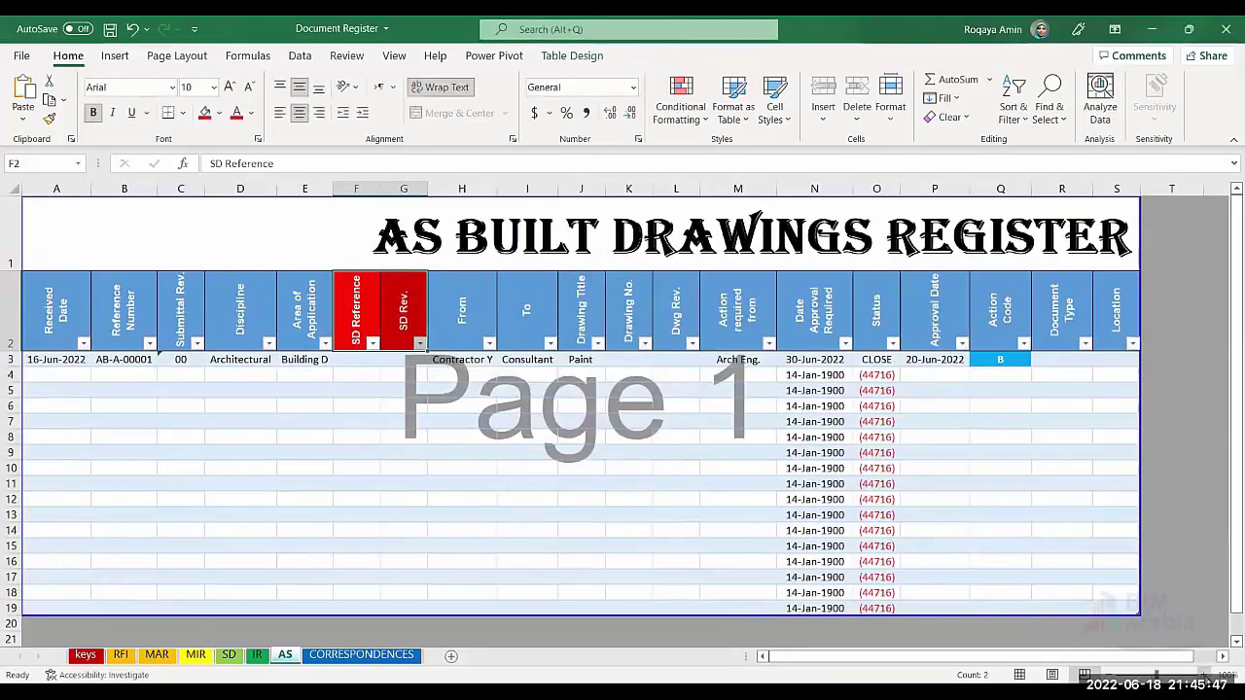
{"action": "scroll", "coordinate": [1006, 599], "scroll_direction": "up", "scroll_amount": 1}
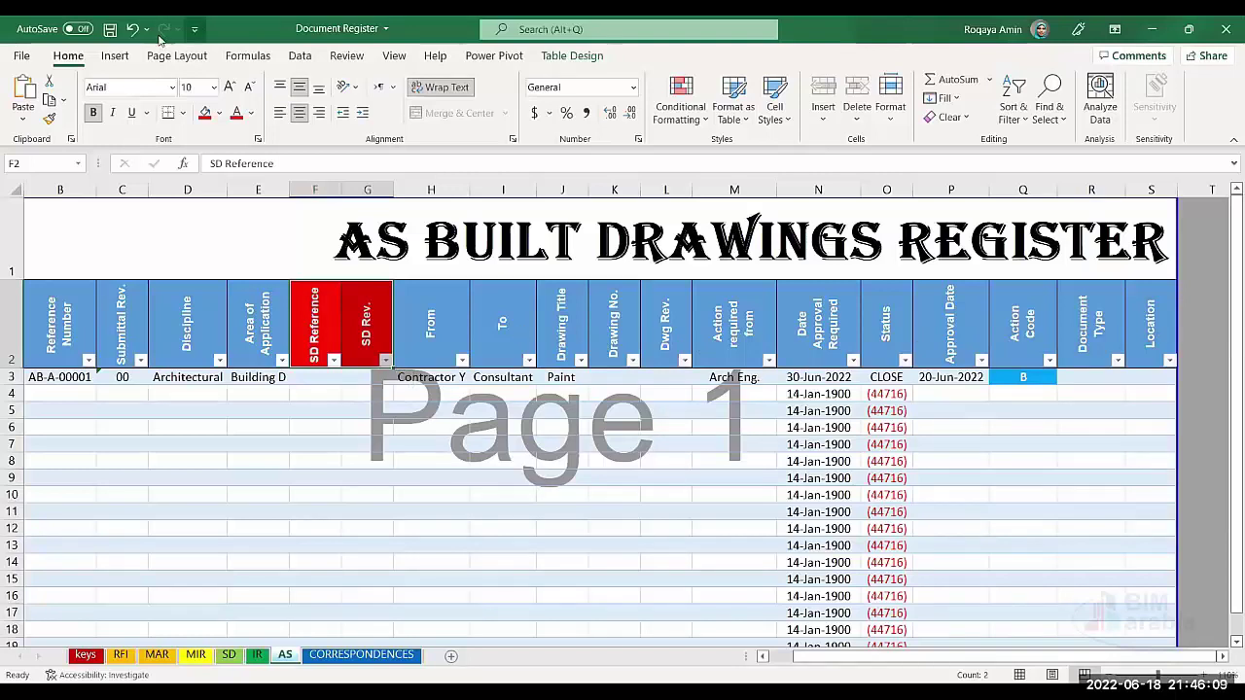
{"action": "left_click", "coordinate": [110, 29]}
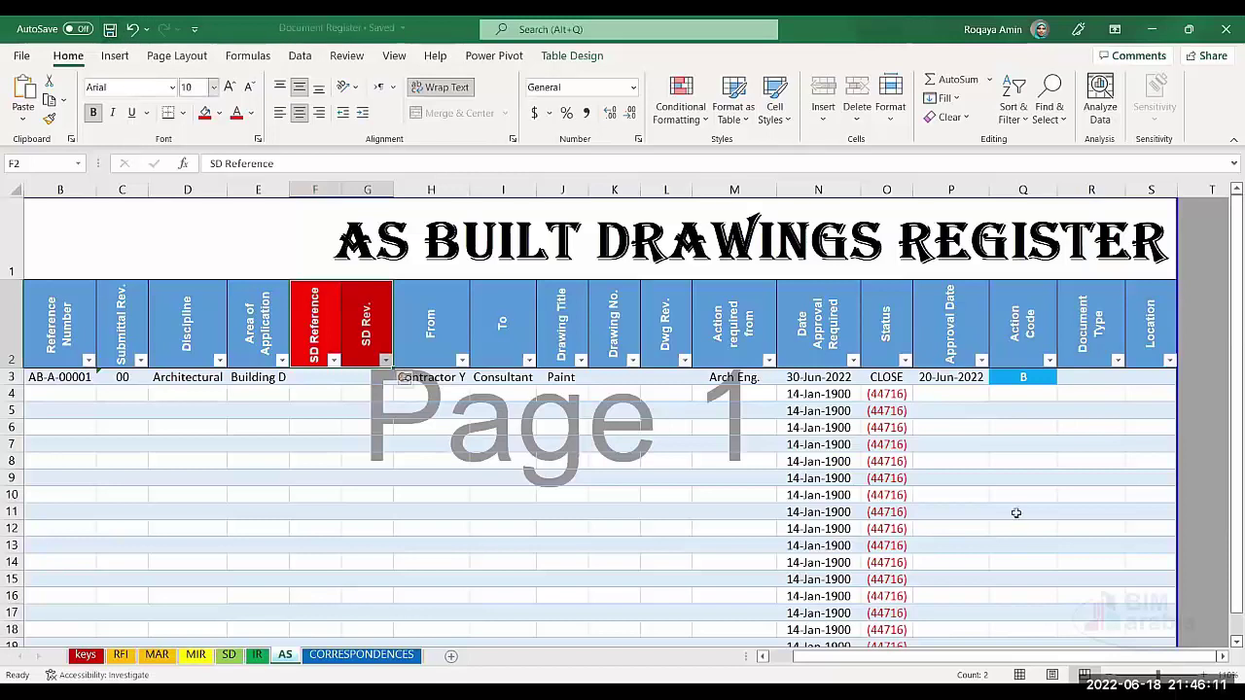